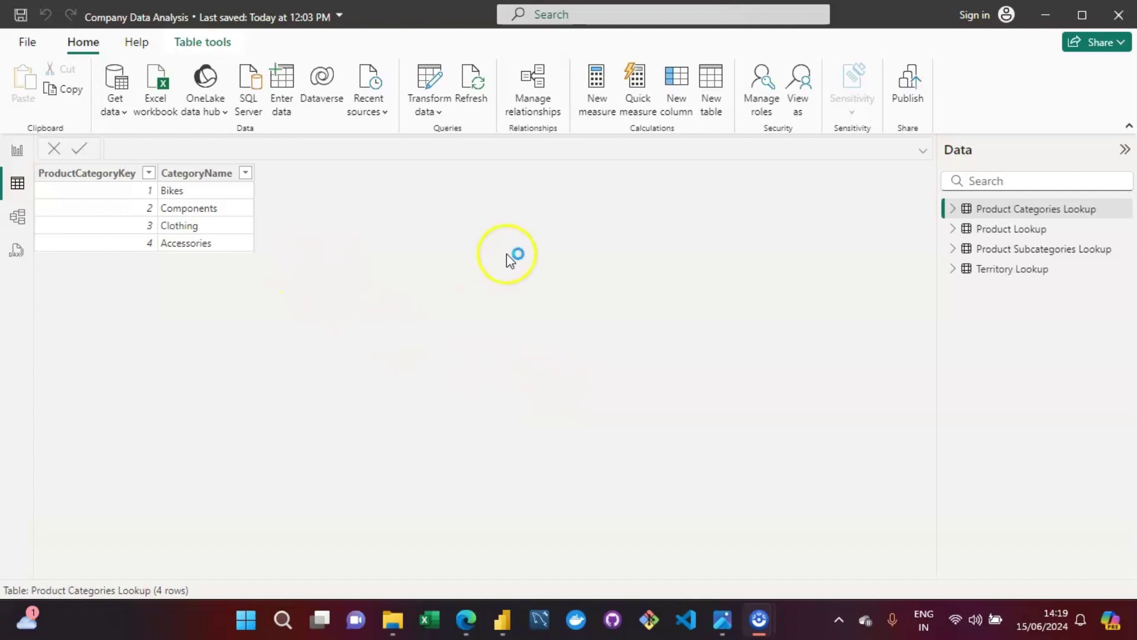
{"action": "left_click", "coordinate": [116, 112]}
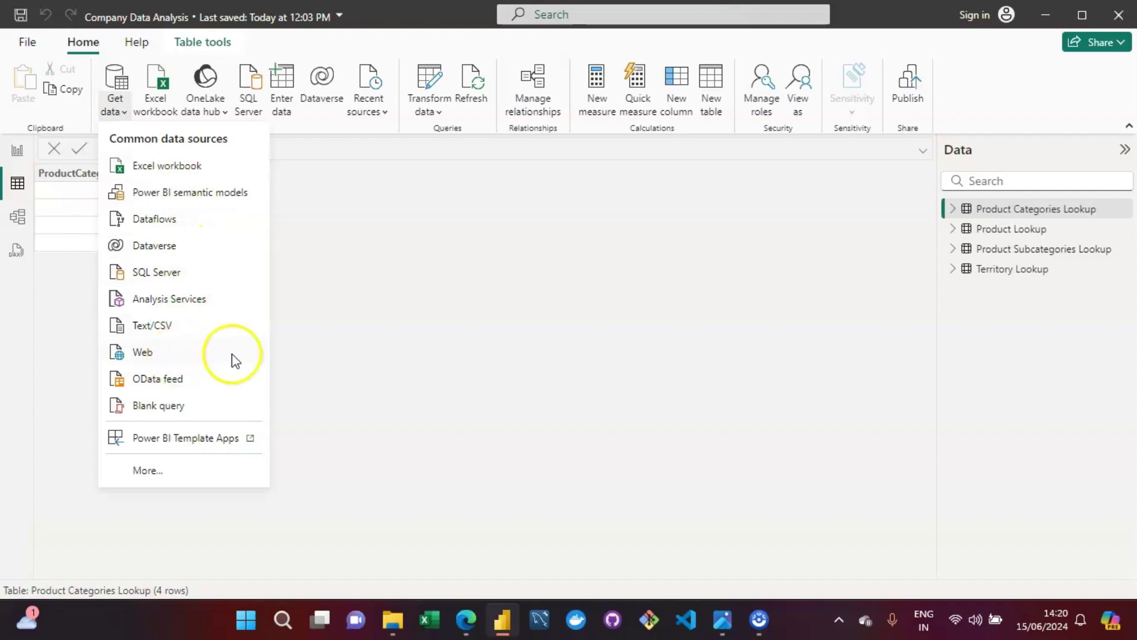
{"action": "left_click", "coordinate": [507, 276]}
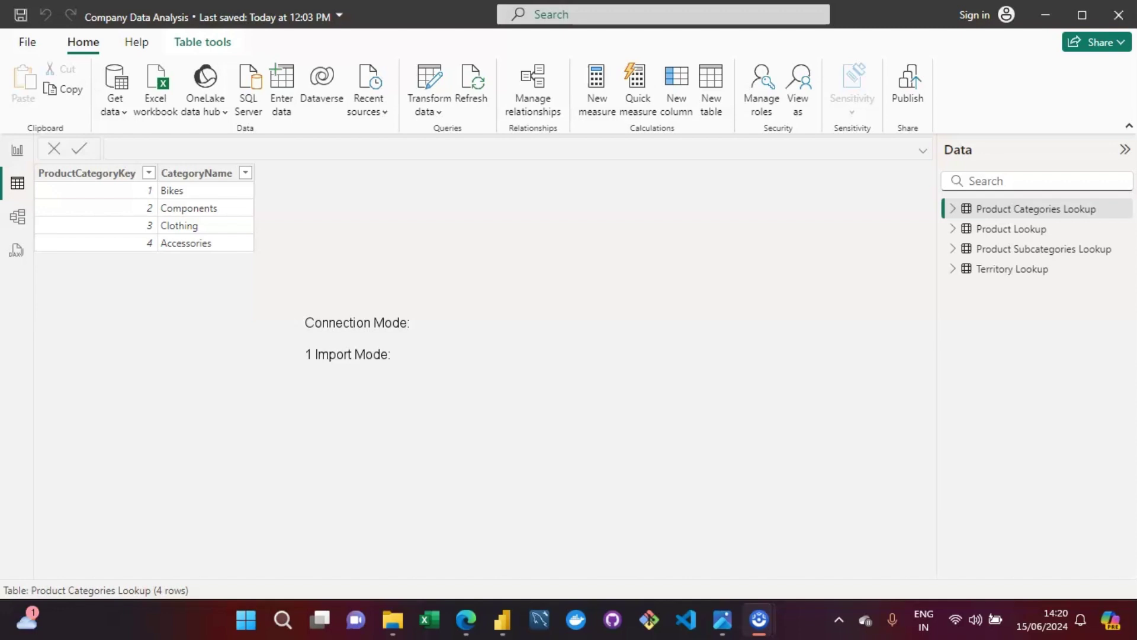
{"action": "type", "text": "Memory of power"}
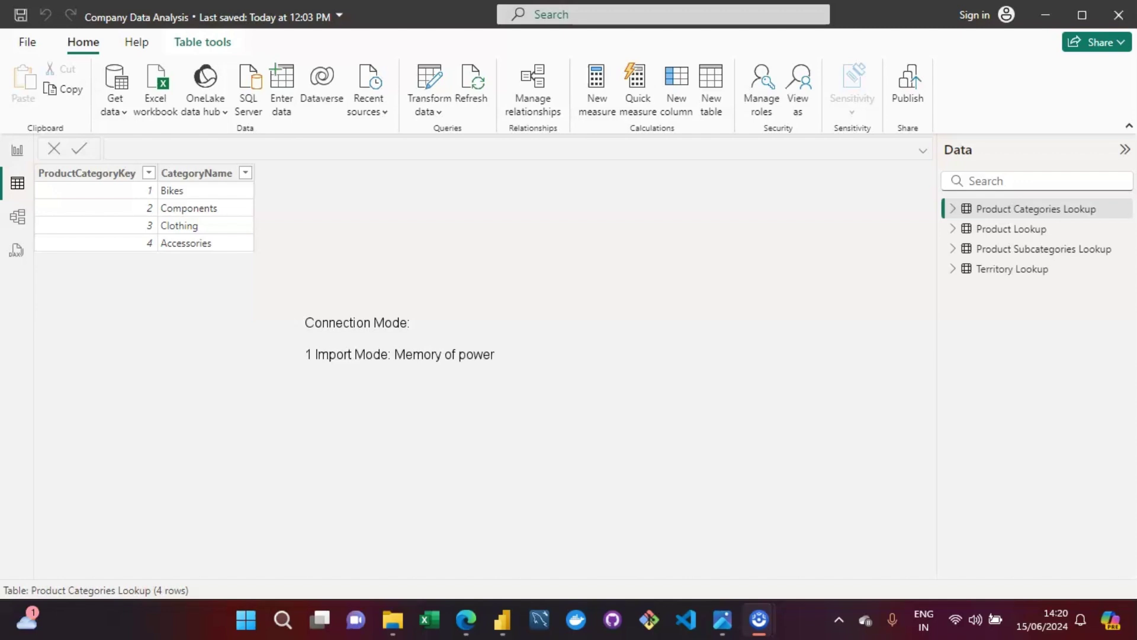
{"action": "type", "text": " bi will be used to st"}
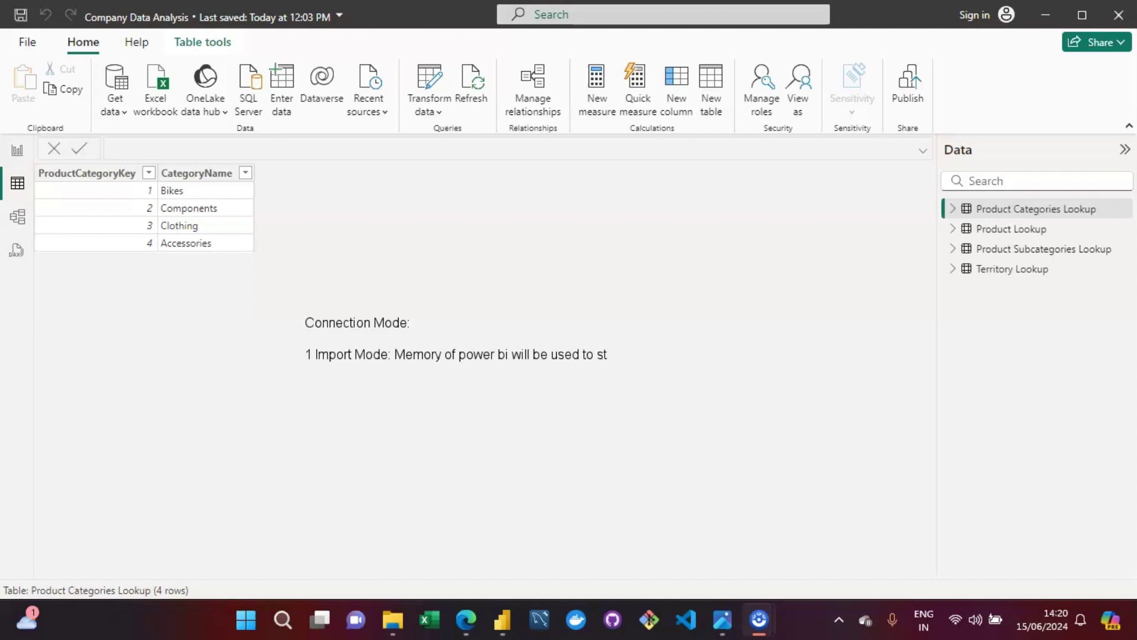
{"action": "type", "text": "ore the data"}
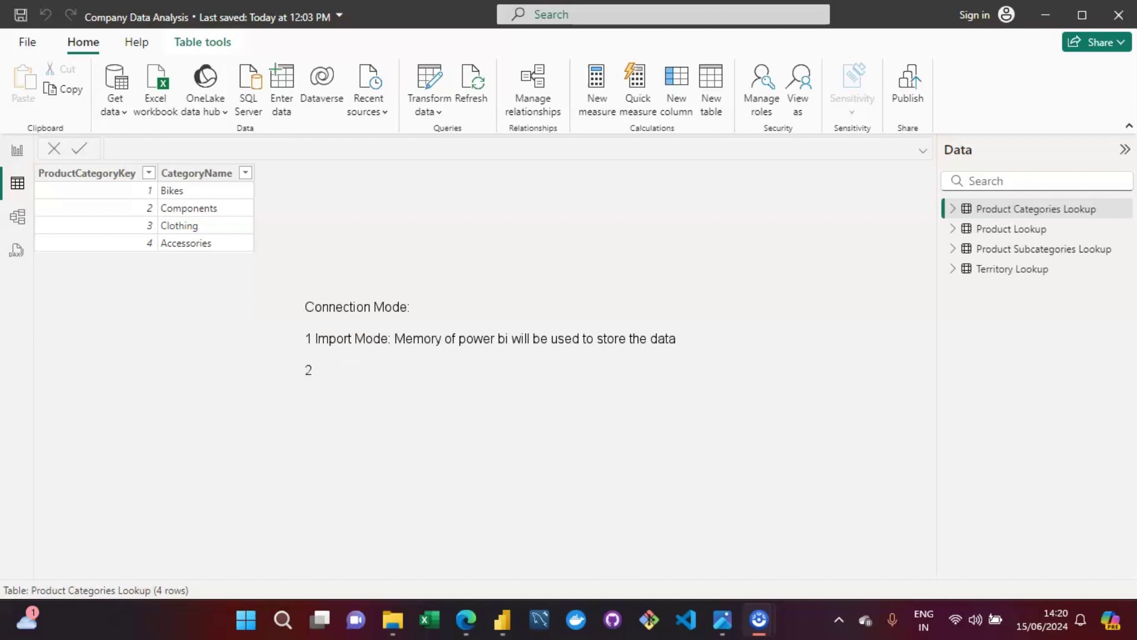
{"action": "type", "text": "DirectQuery Mode:"}
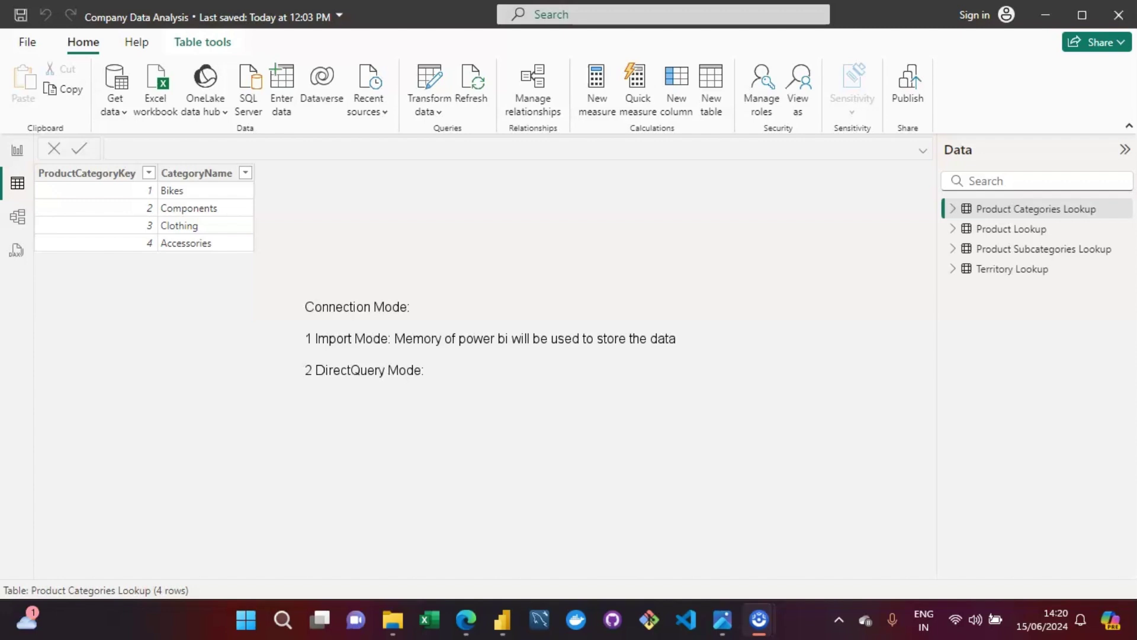
{"action": "type", "text": "Data can be accesse"}
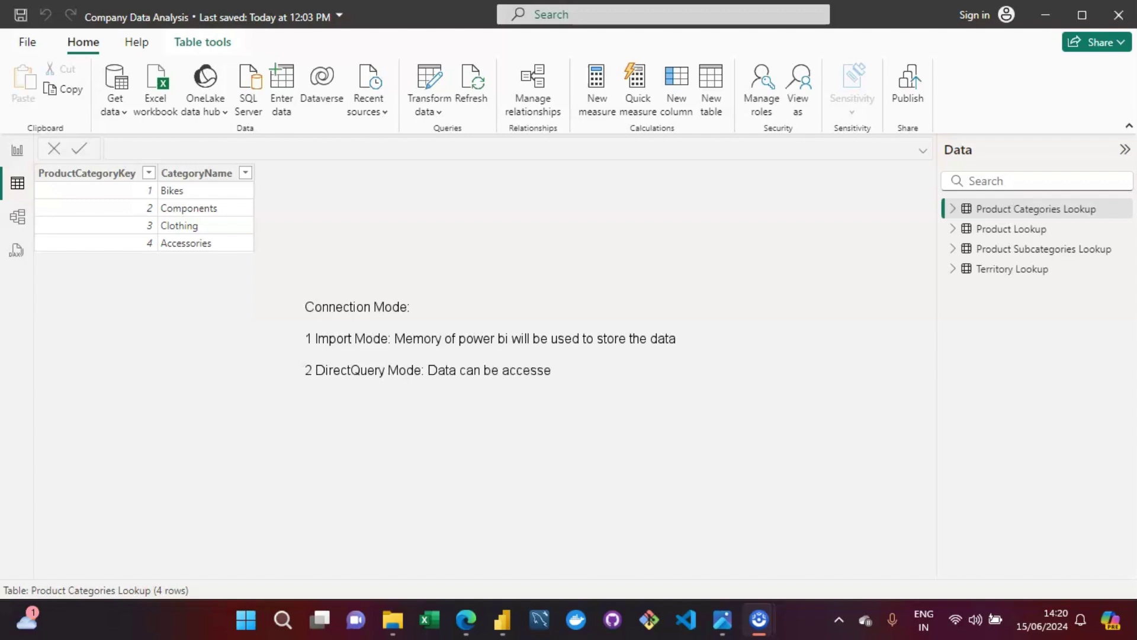
{"action": "type", "text": "d here from the main so"}
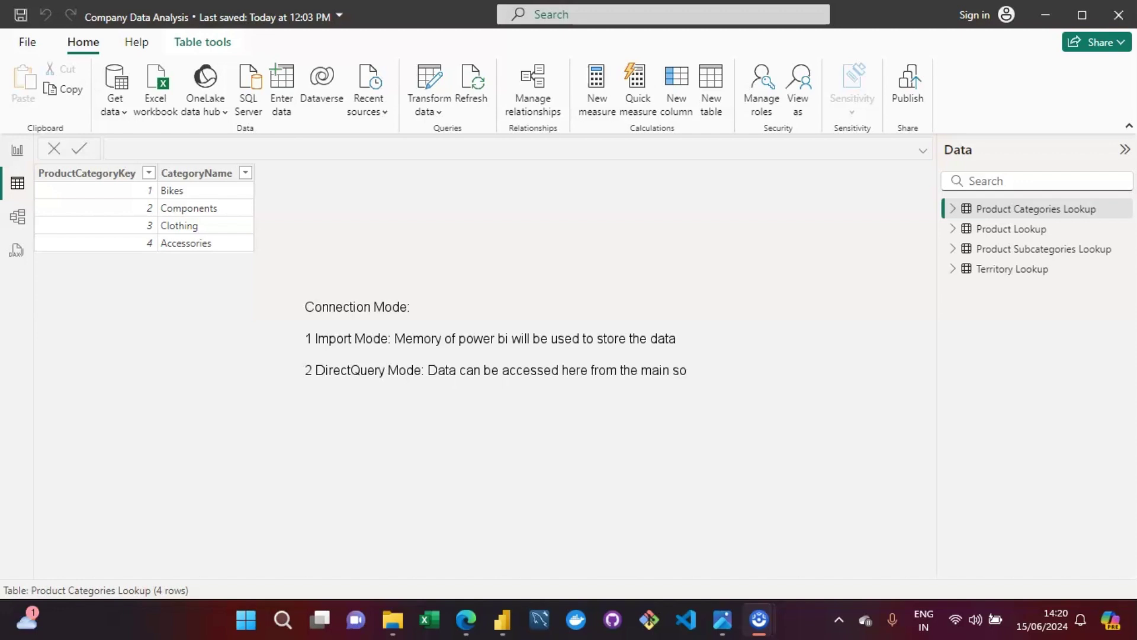
{"action": "type", "text": "urce only"}
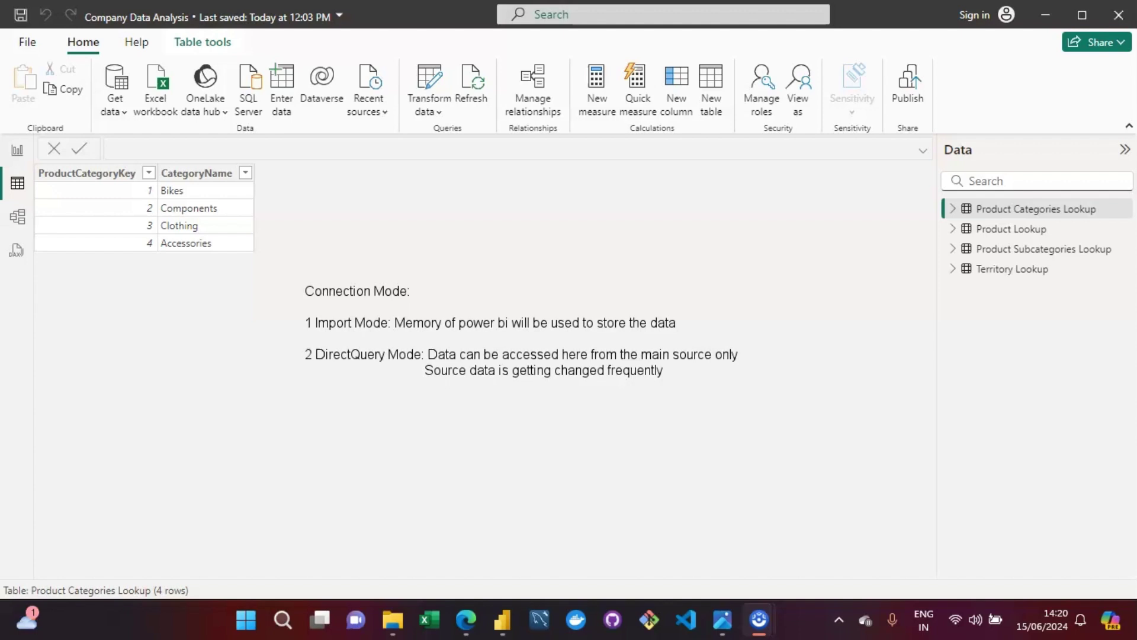
{"action": "type", "text": "3"}
{"action": "type", "text": "Composite Model:"}
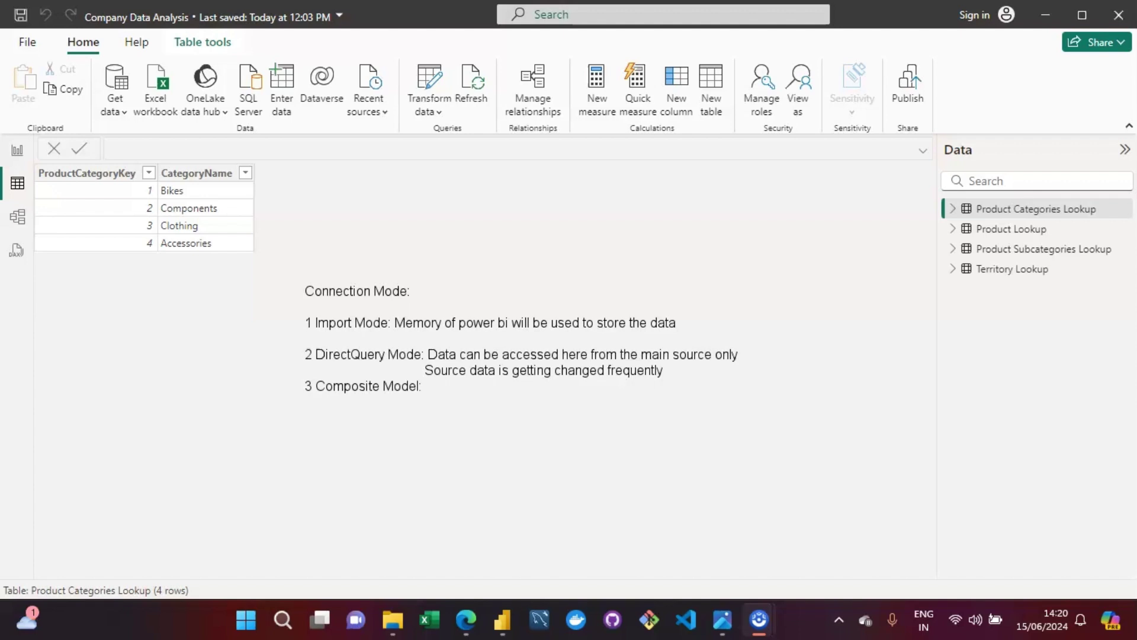
{"action": "type", "text": " Both DirectQuery and"}
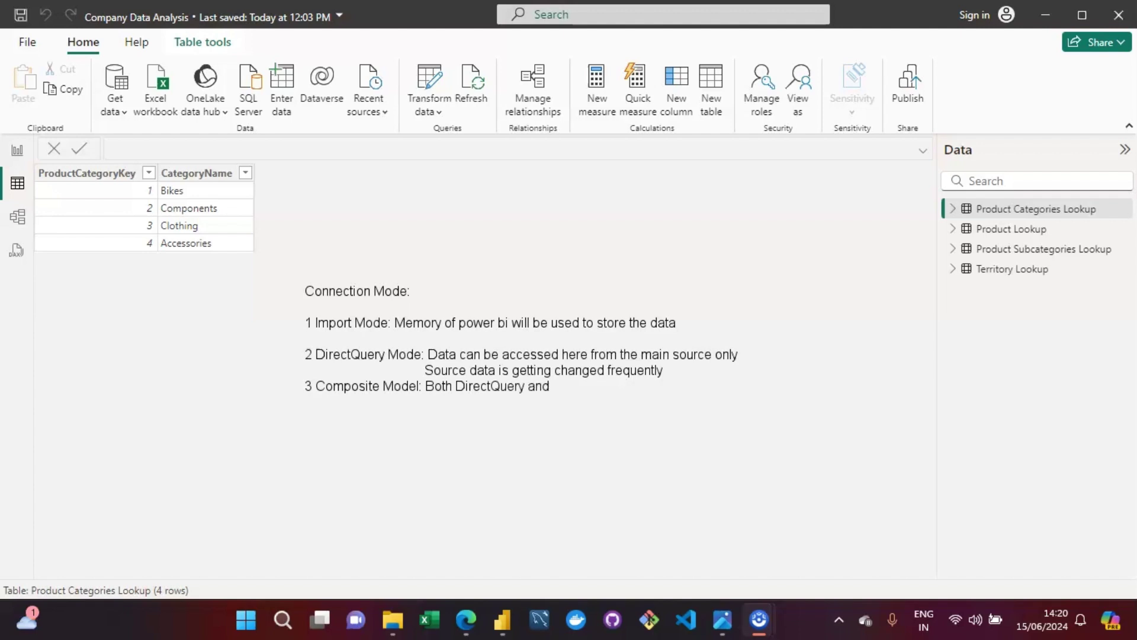
{"action": "type", "text": " Imported Data"}
{"action": "key", "text": "Return"}
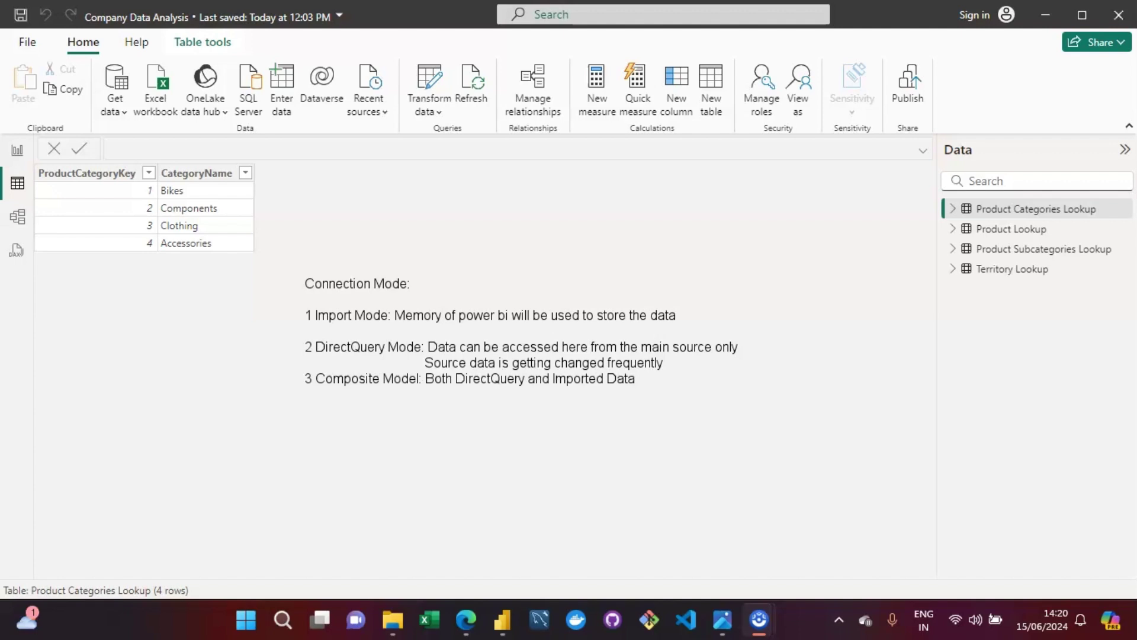
{"action": "type", "text": "Single Model"}
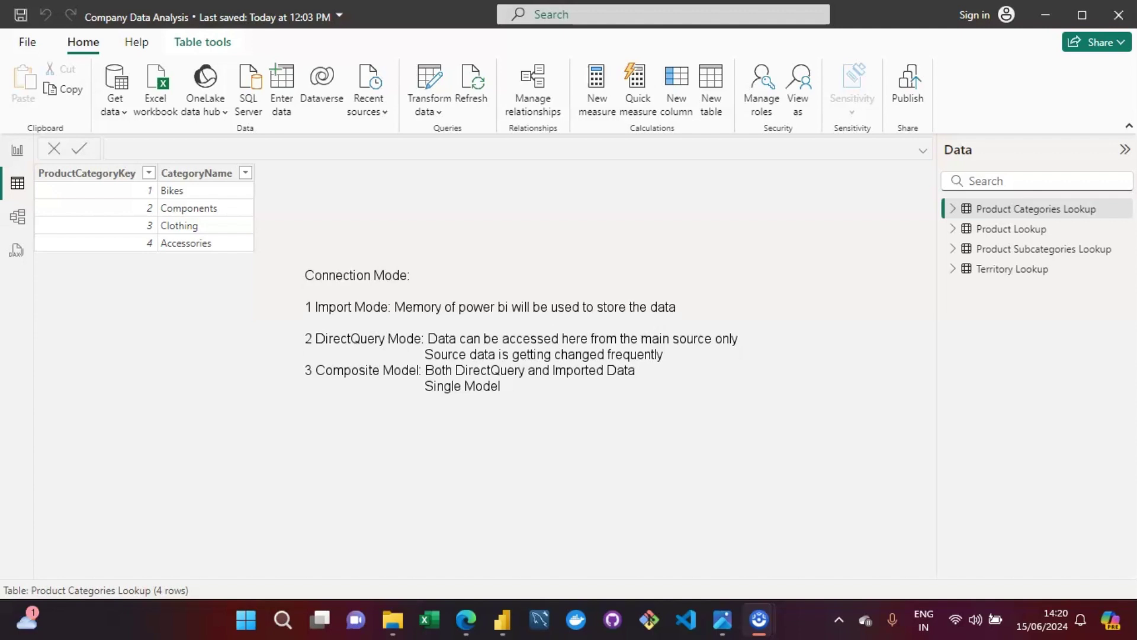
{"action": "type", "text": "4"}
{"action": "type", "text": "Live Conne"}
{"action": "key", "text": "BackSpace"}
{"action": "key", "text": "BackSpace"}
{"action": "type", "text": "onnection"}
{"action": "type", "text": ": Mu"}
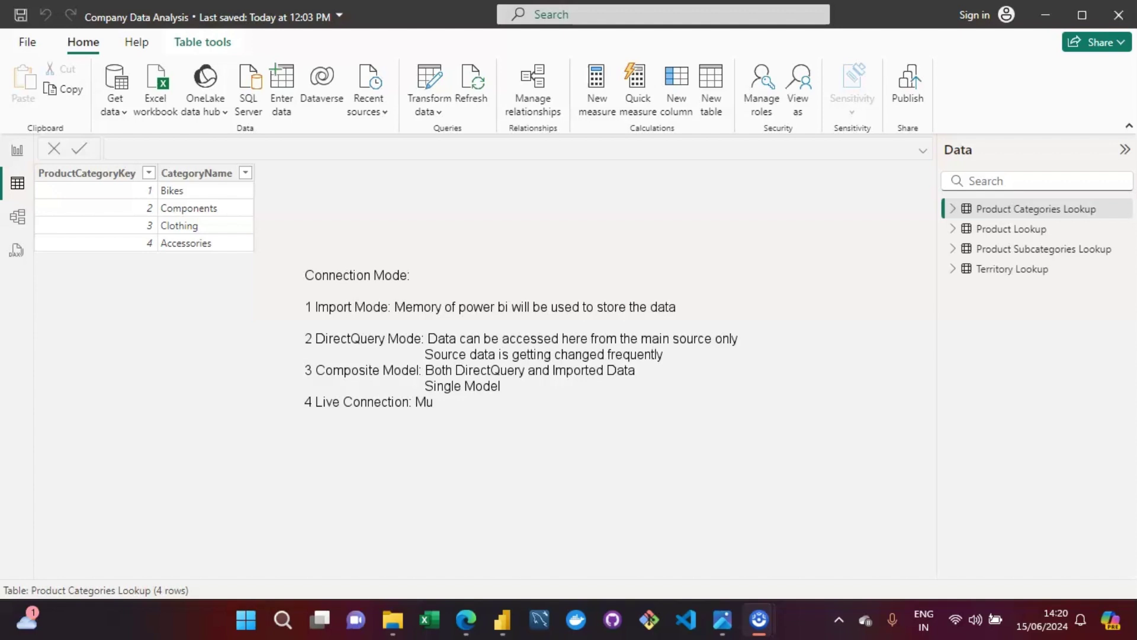
{"action": "type", "text": "ltiple power BI dev"}
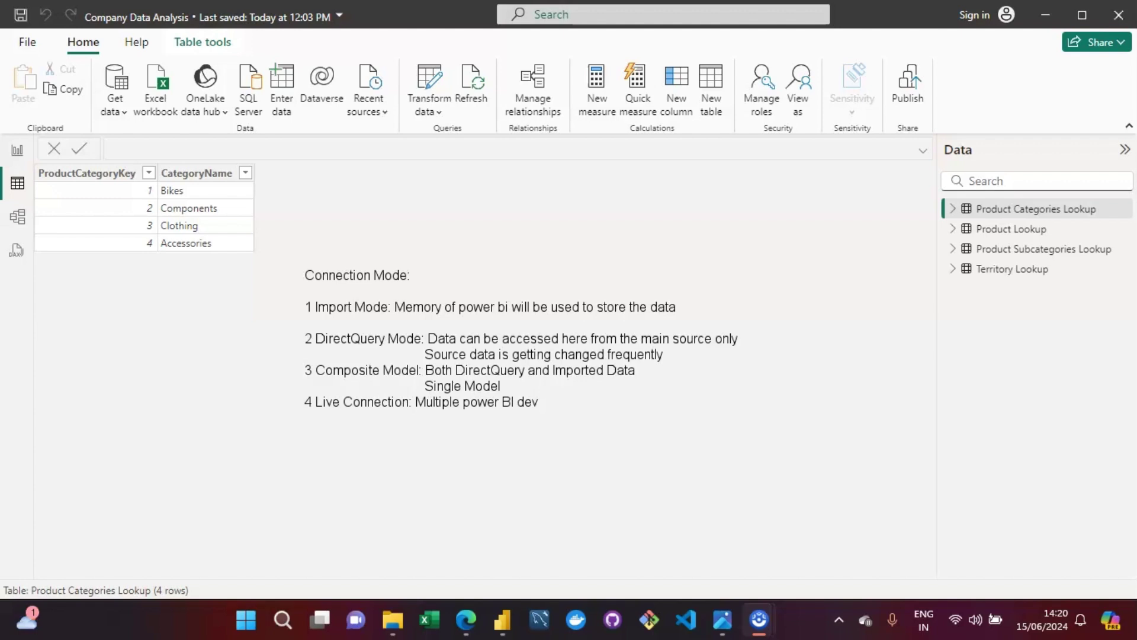
{"action": "type", "text": "eloper can work here"}
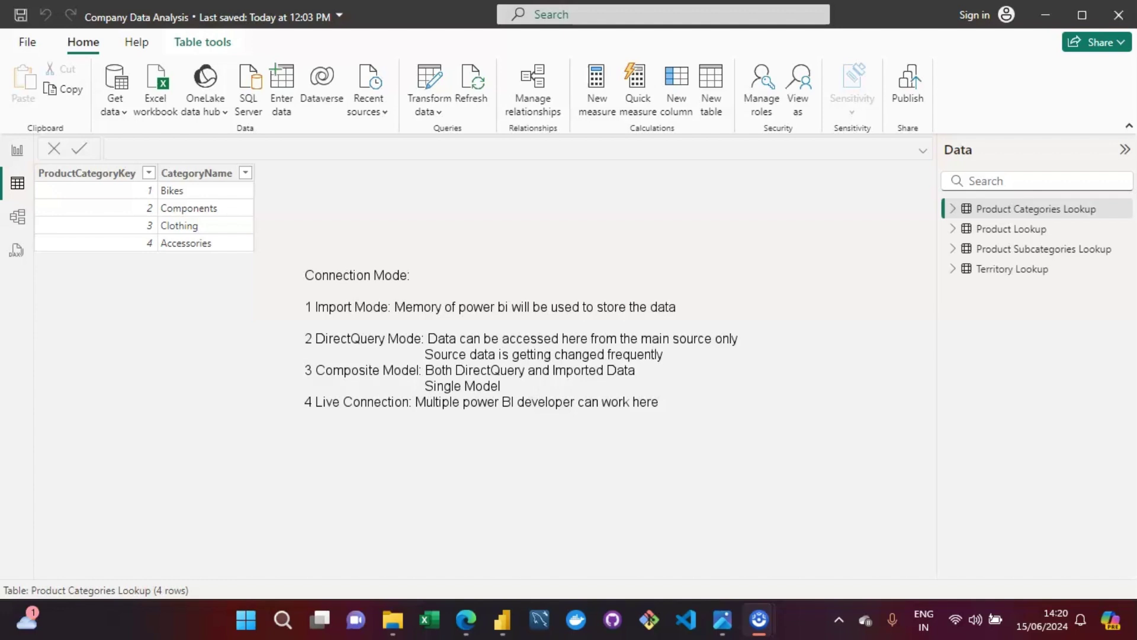
{"action": "left_click_drag", "start_coordinate": [315, 306], "coordinate": [676, 307]}
{"action": "left_click", "coordinate": [676, 307]}
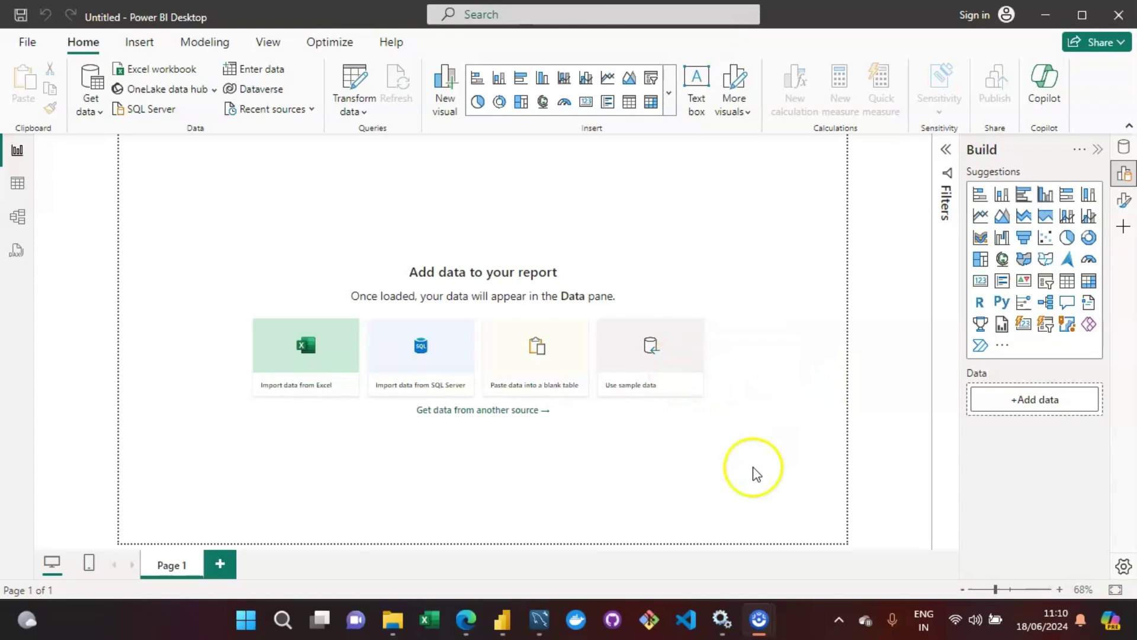
Open the Windows Services console by running Services.msc from the Run dialog.
{"action": "left_click", "coordinate": [722, 620]}
{"action": "left_click", "coordinate": [724, 619]}
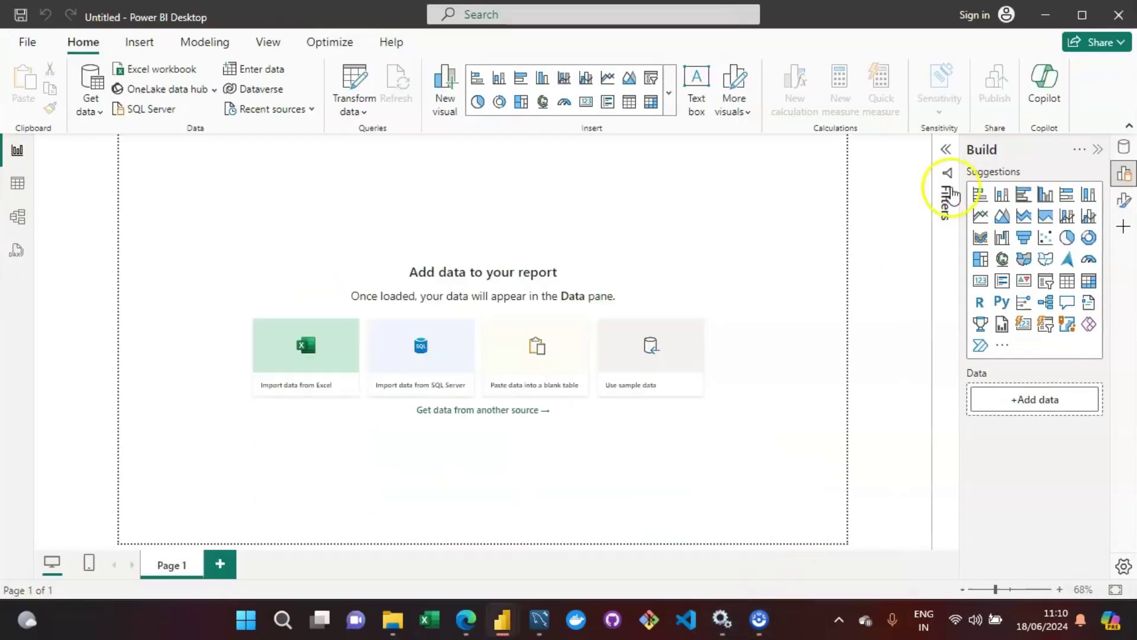
{"action": "left_click", "coordinate": [248, 621]}
{"action": "left_click", "coordinate": [250, 624]}
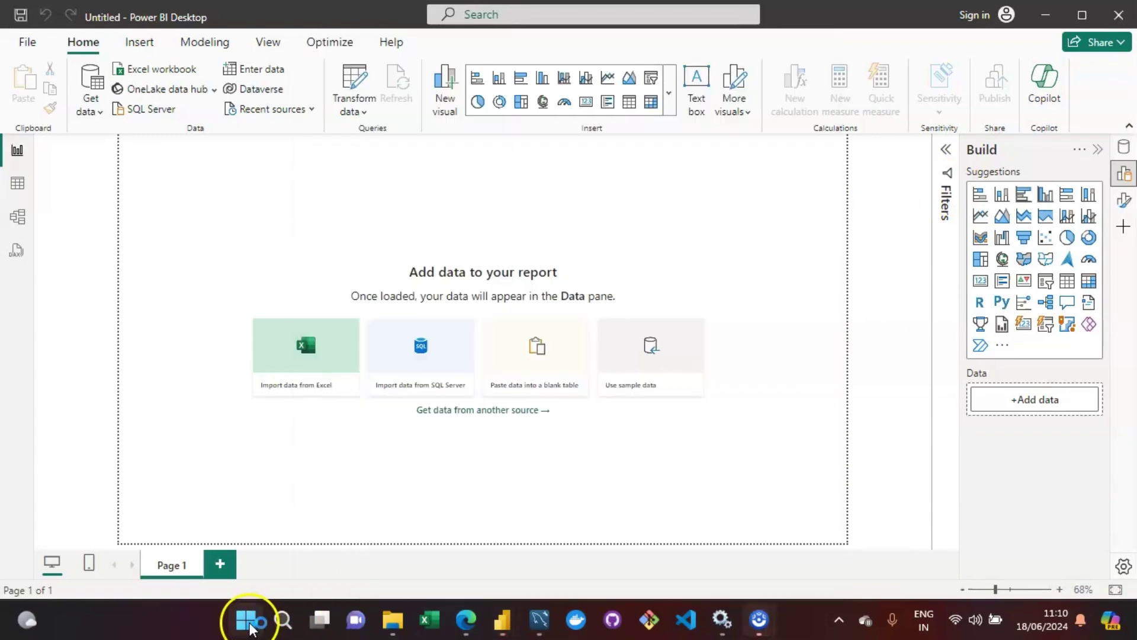
{"action": "left_click", "coordinate": [249, 627]}
{"action": "type", "text": "run"}
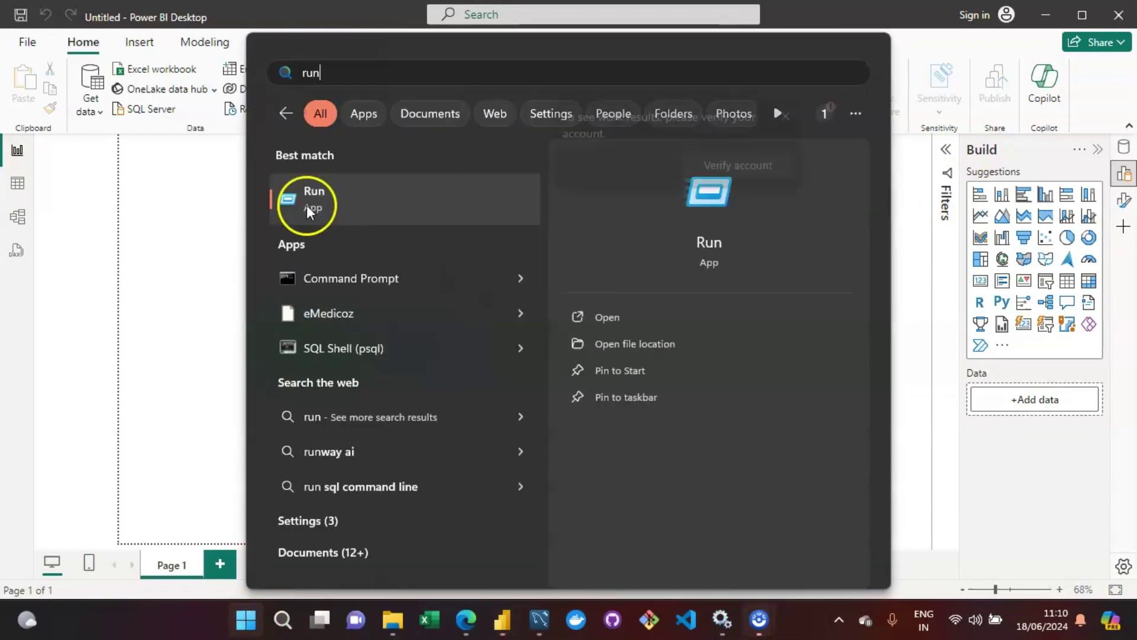
{"action": "left_click", "coordinate": [307, 207]}
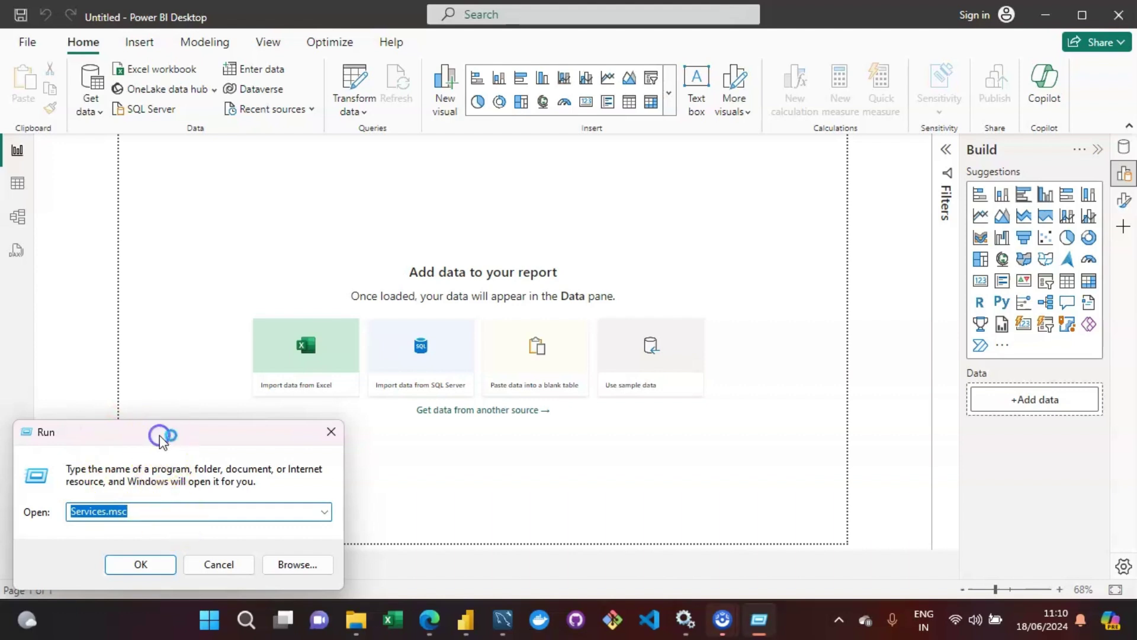
{"action": "left_click", "coordinate": [154, 562]}
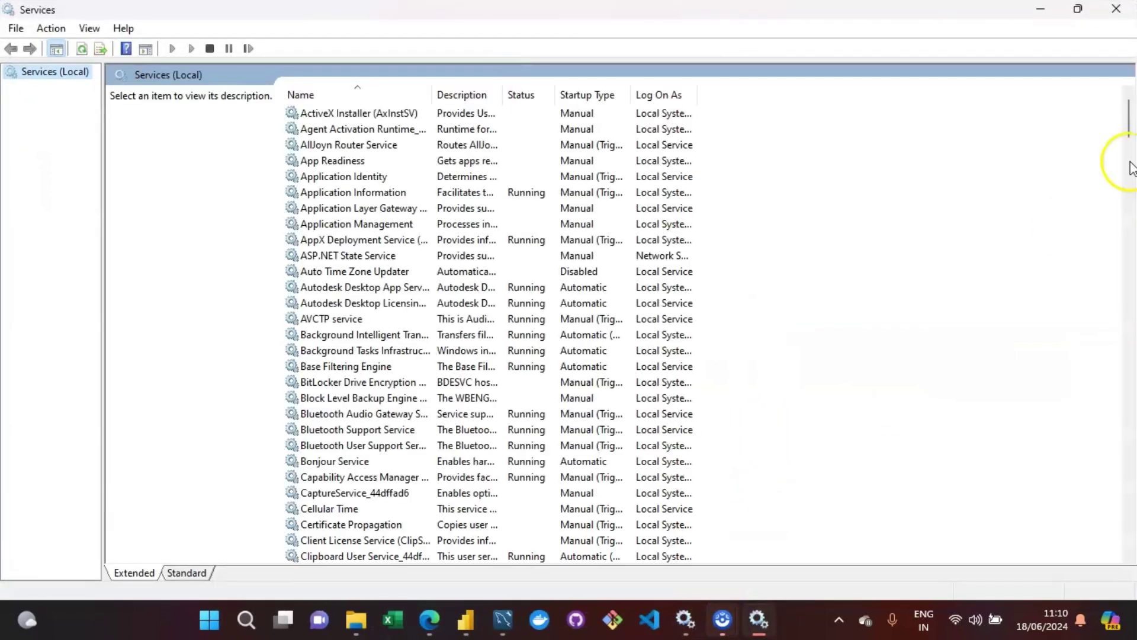
Find the MySQL80 service in the services list, check its status, and minimize the Services console.
{"action": "left_click_drag", "start_coordinate": [1126, 101], "coordinate": [1128, 313]}
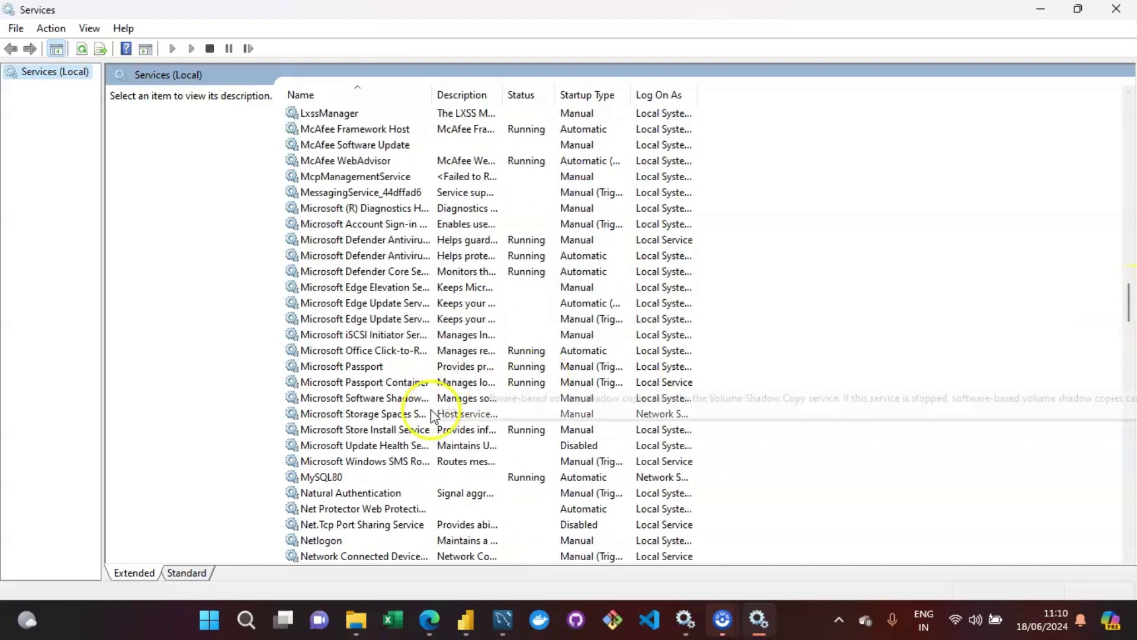
{"action": "left_click", "coordinate": [348, 478]}
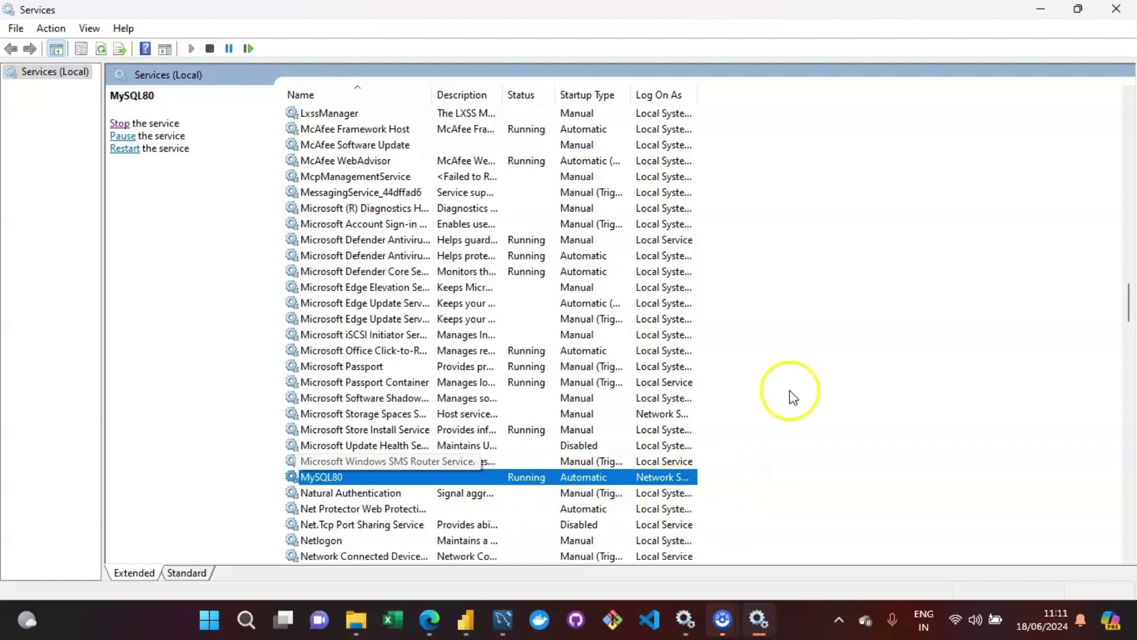
{"action": "left_click", "coordinate": [1043, 10]}
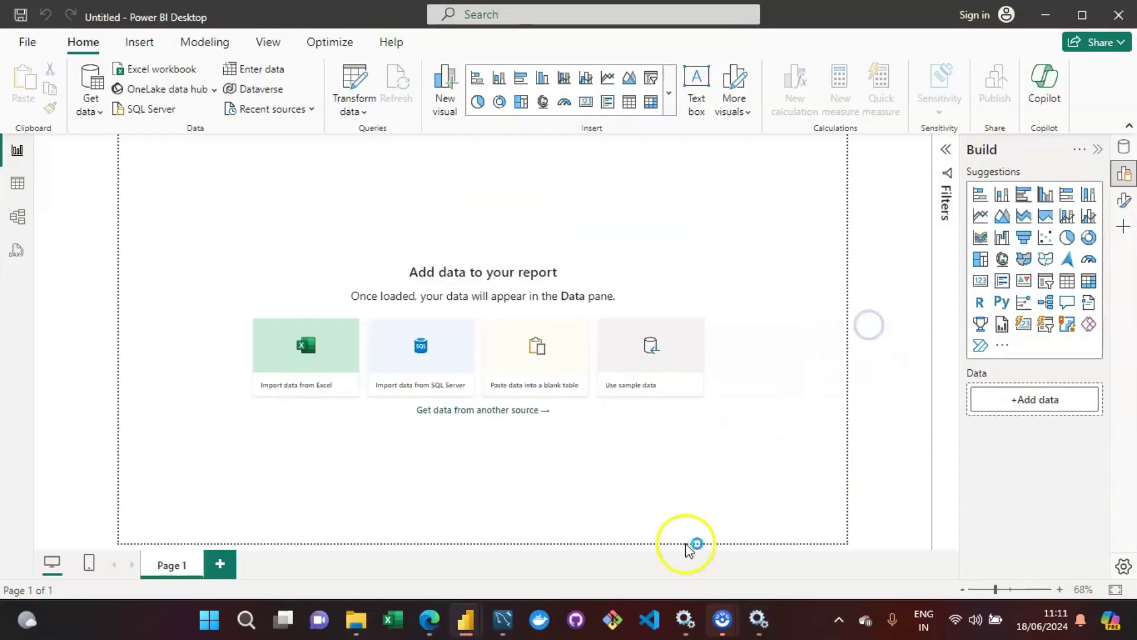
Switch to MySQL Workbench and start a new MySQL connection named Product_Details.
{"action": "left_click", "coordinate": [503, 619]}
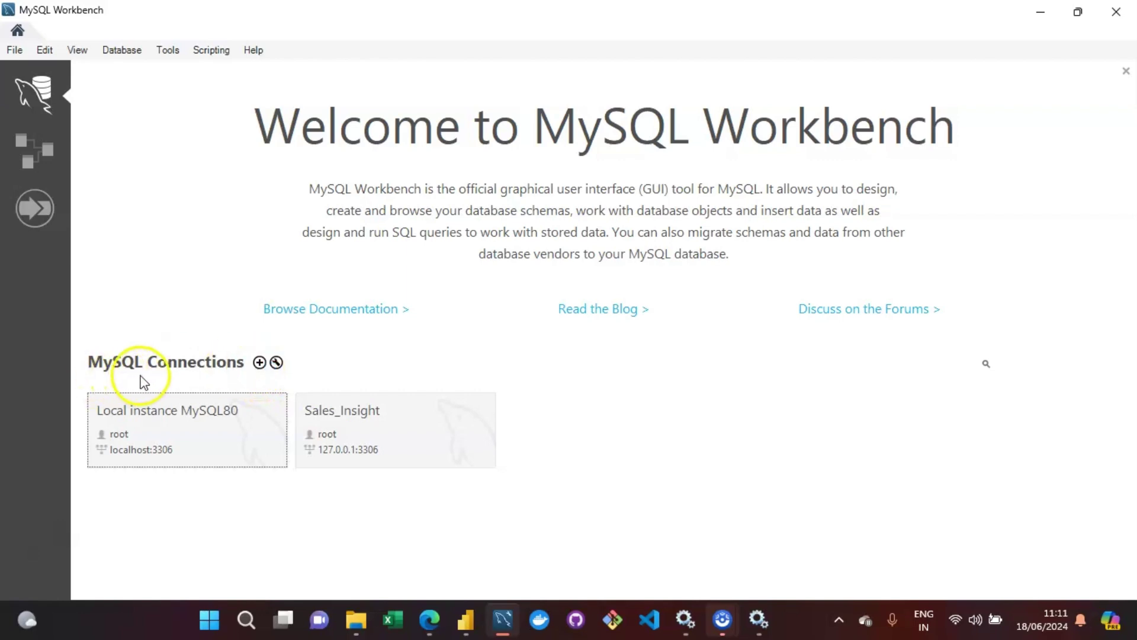
{"action": "left_click", "coordinate": [260, 364]}
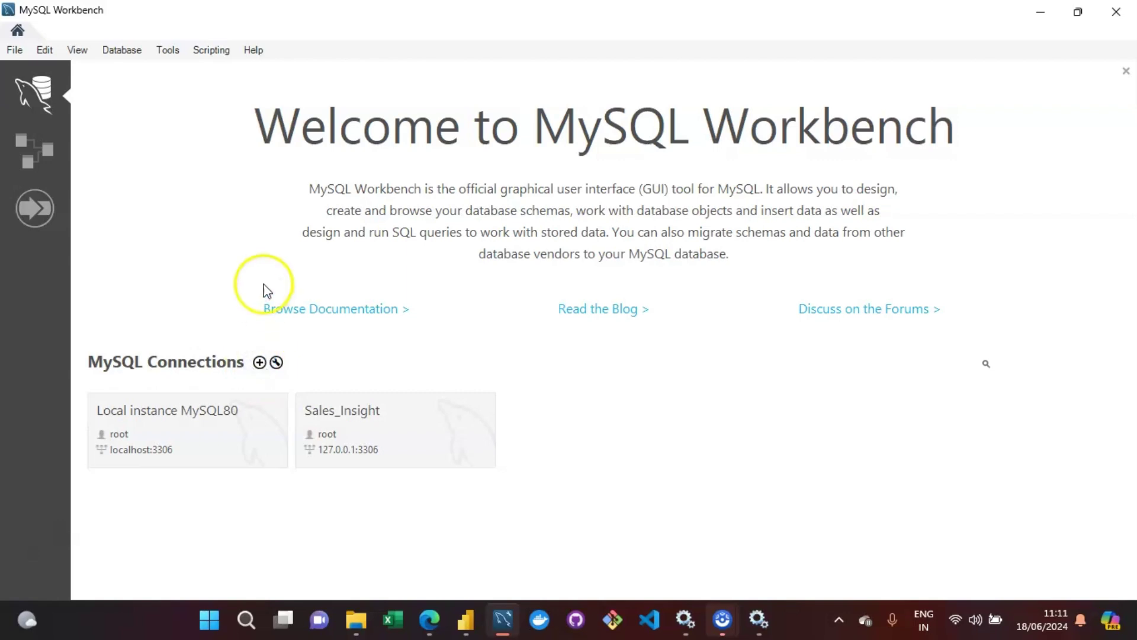
{"action": "left_click", "coordinate": [260, 363]}
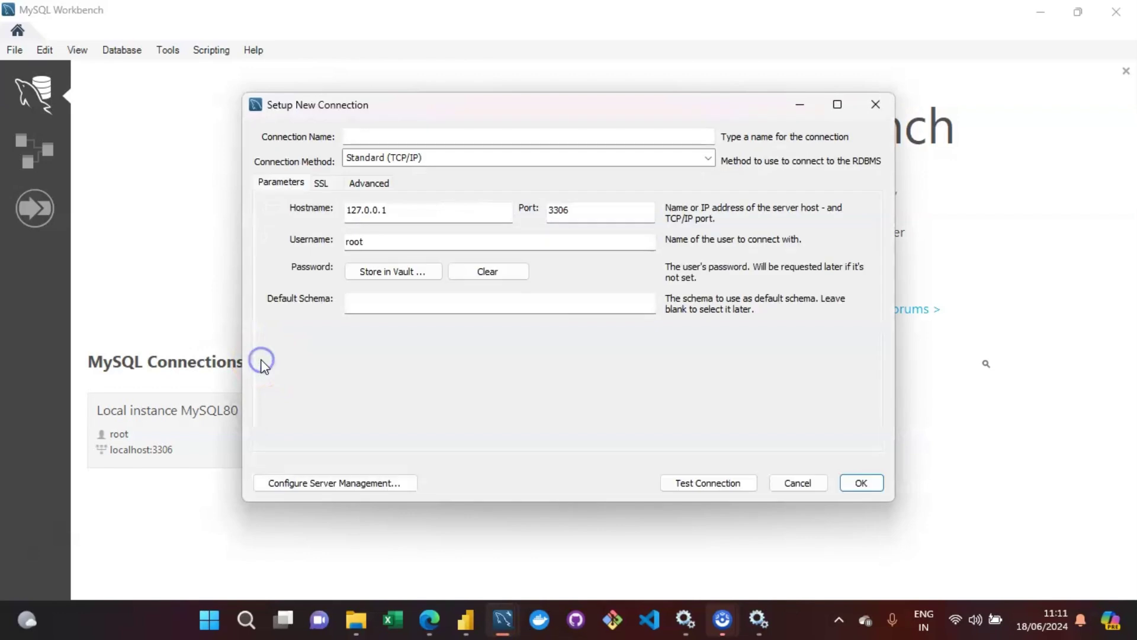
{"action": "left_click", "coordinate": [384, 132]}
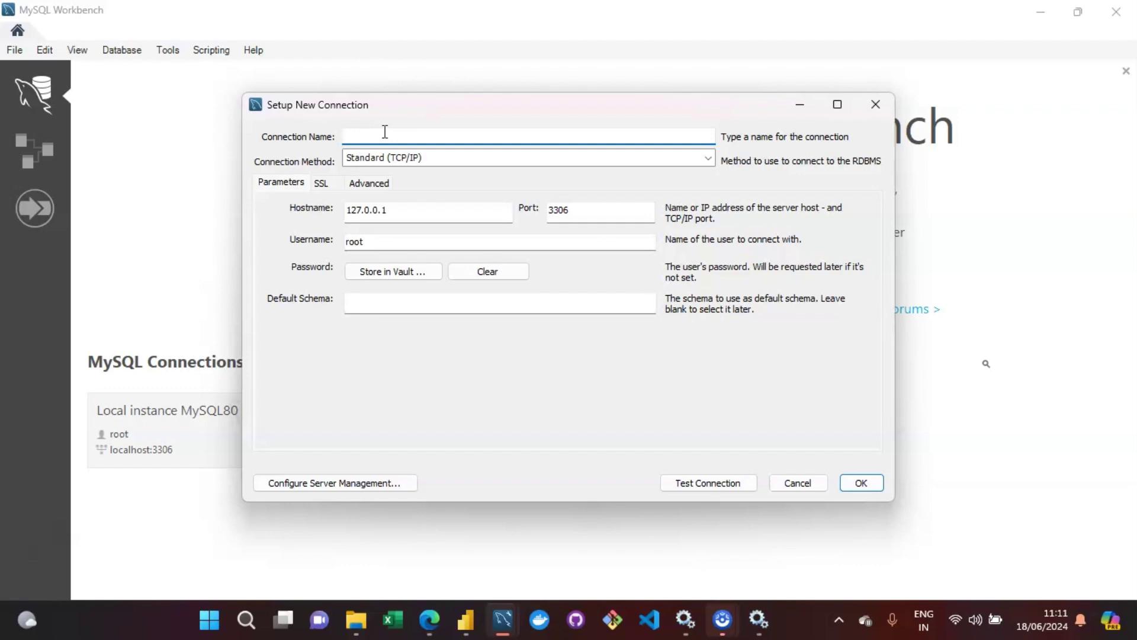
{"action": "type", "text": "oducys"}
{"action": "type", "text": "_De"}
{"action": "type", "text": "tails"}
Store the root user's password in the vault for the Product_Details connection and test the connection.
{"action": "left_click", "coordinate": [400, 277]}
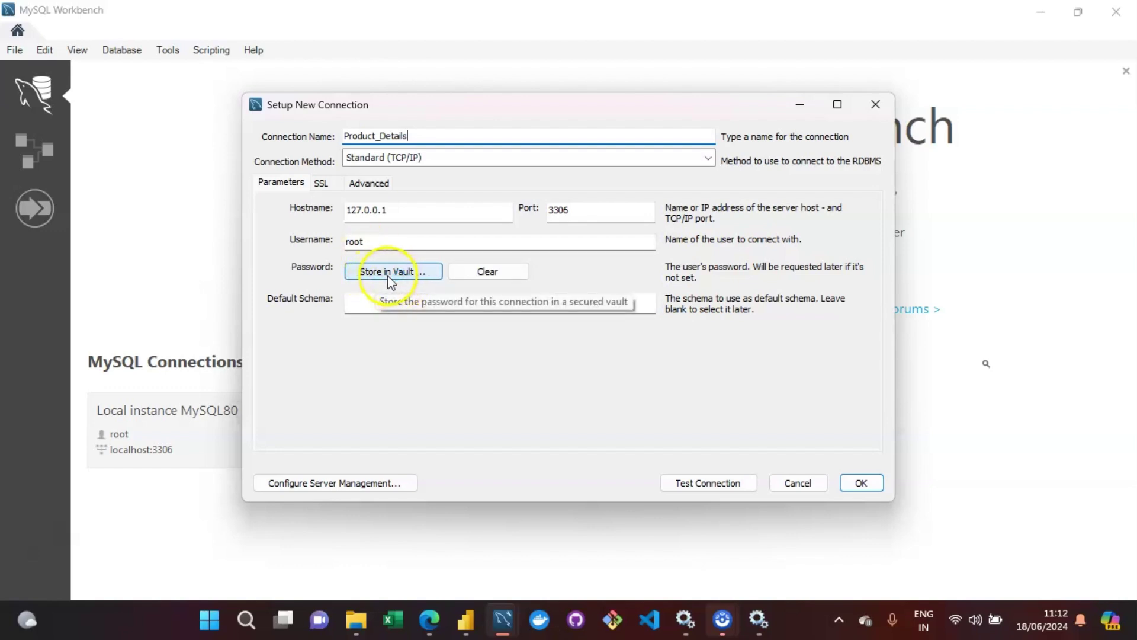
{"action": "left_click", "coordinate": [388, 275]}
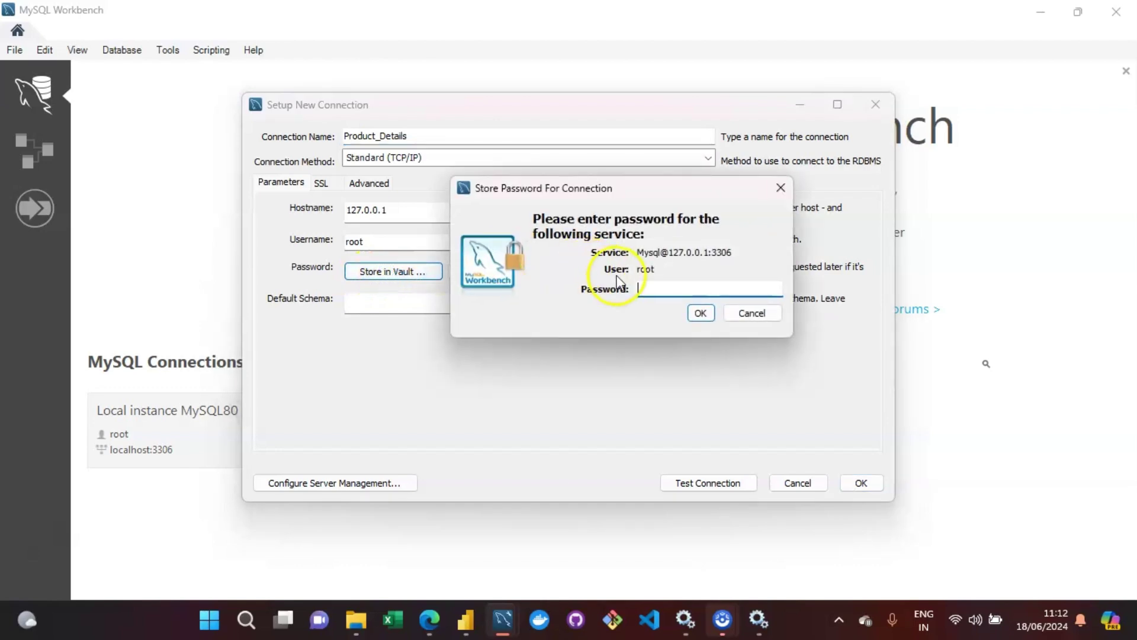
{"action": "type", "text": "**********"}
{"action": "left_click", "coordinate": [693, 314]}
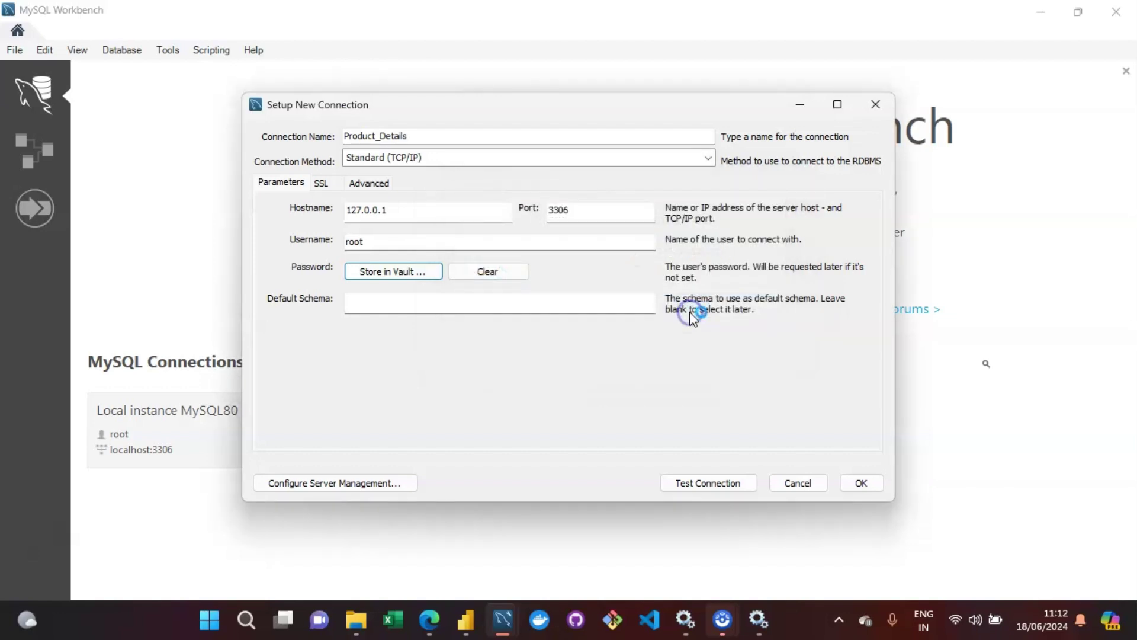
{"action": "left_click", "coordinate": [719, 489]}
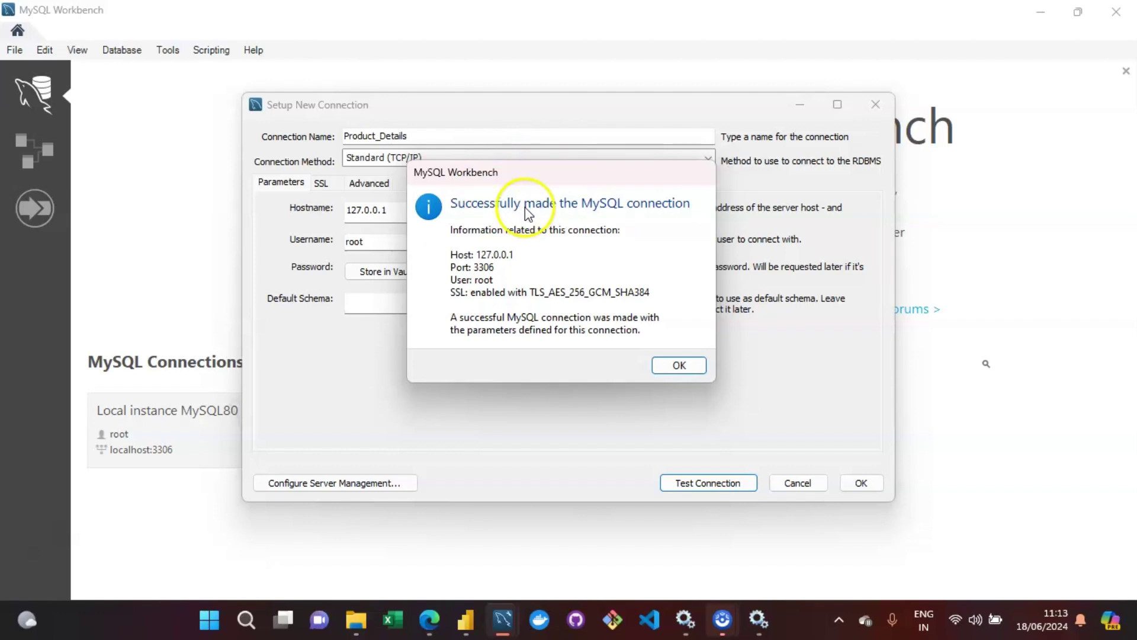
{"action": "left_click", "coordinate": [670, 364]}
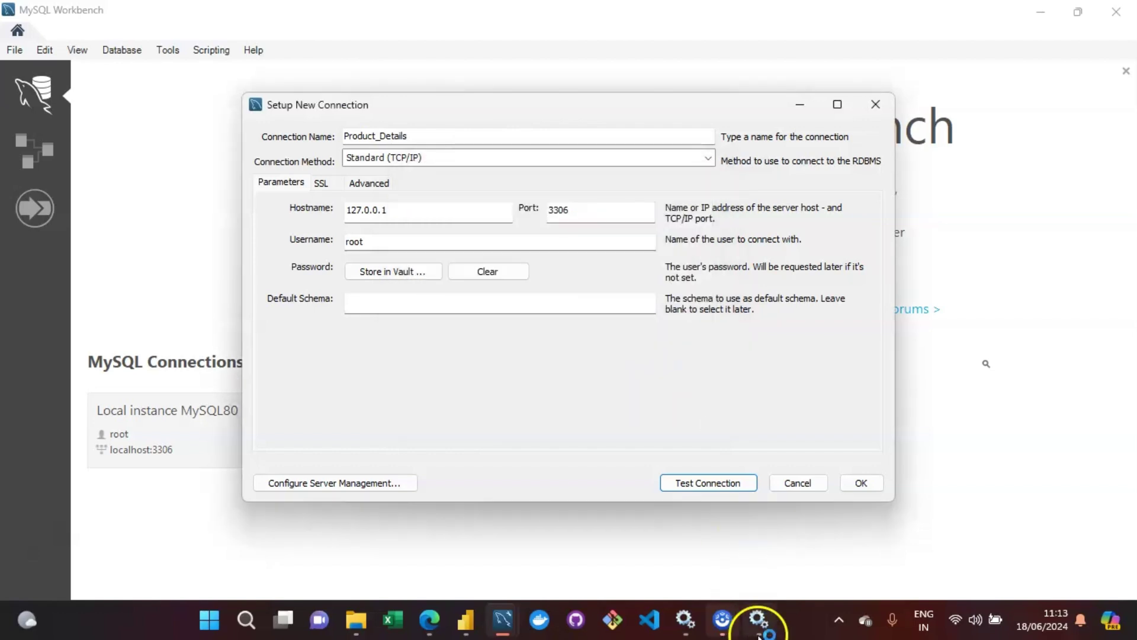
Switch back to the Windows Services console and check the status of the MySQL80 service.
{"action": "mouse_move", "coordinate": [760, 635]}
{"action": "left_click", "coordinate": [737, 545]}
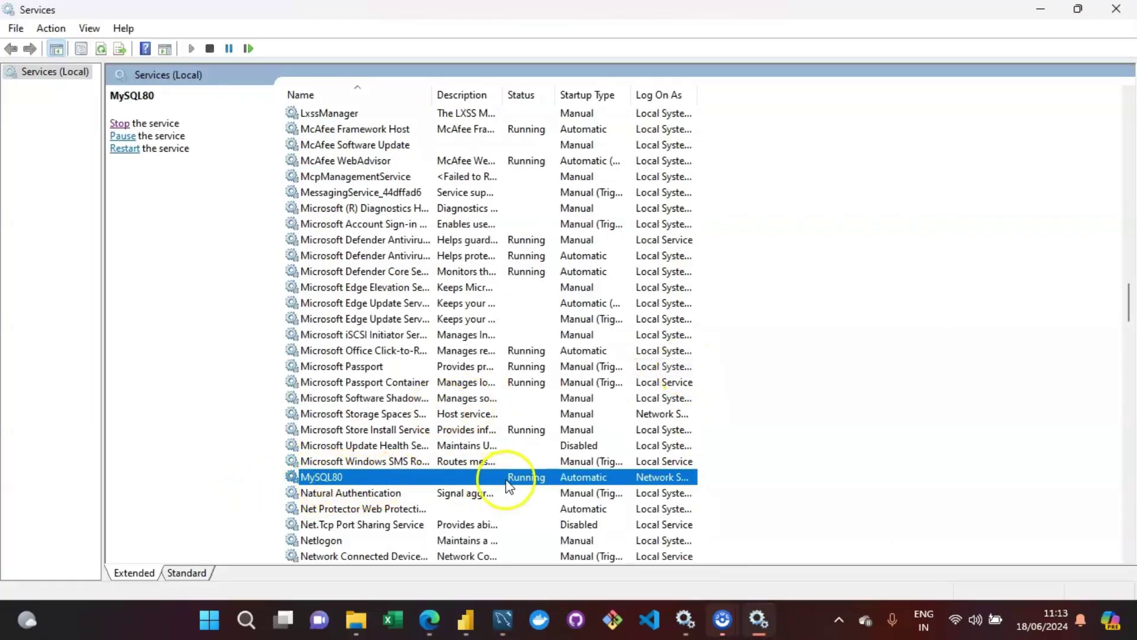
Switch back to MySQL Workbench, test the Product_Details connection again and save it.
{"action": "mouse_move", "coordinate": [529, 618]}
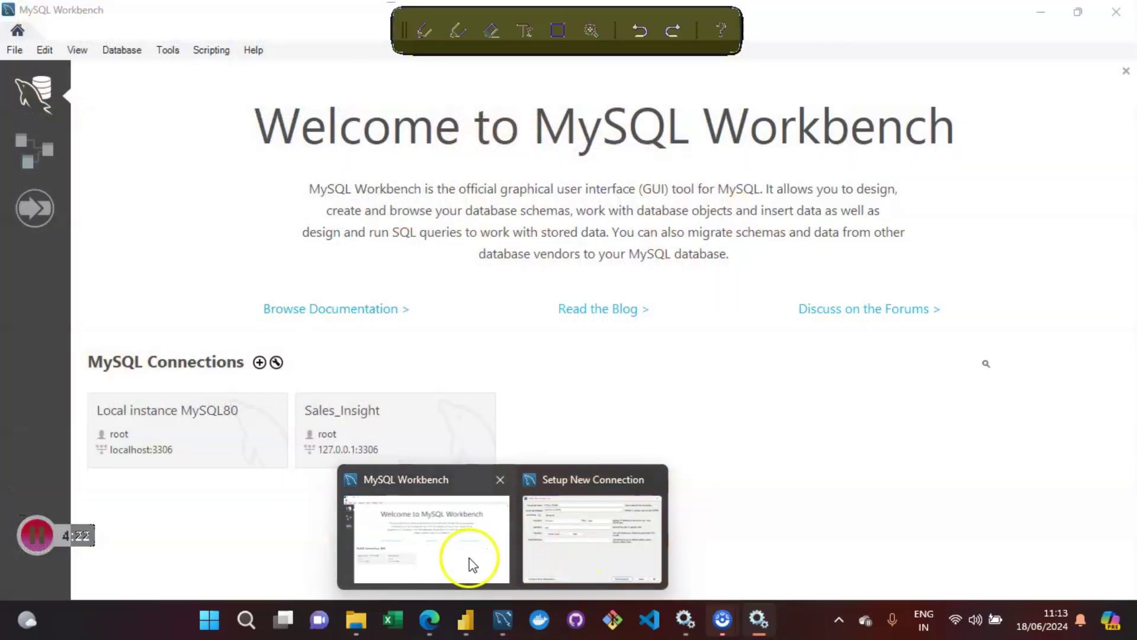
{"action": "left_click", "coordinate": [473, 563]}
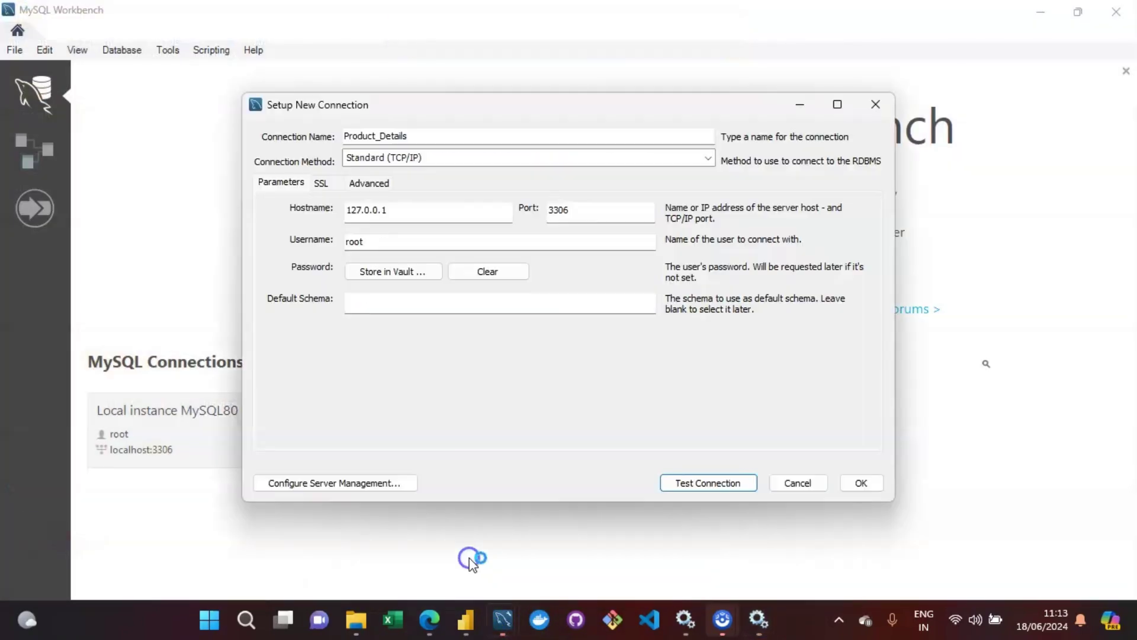
{"action": "left_click", "coordinate": [701, 486]}
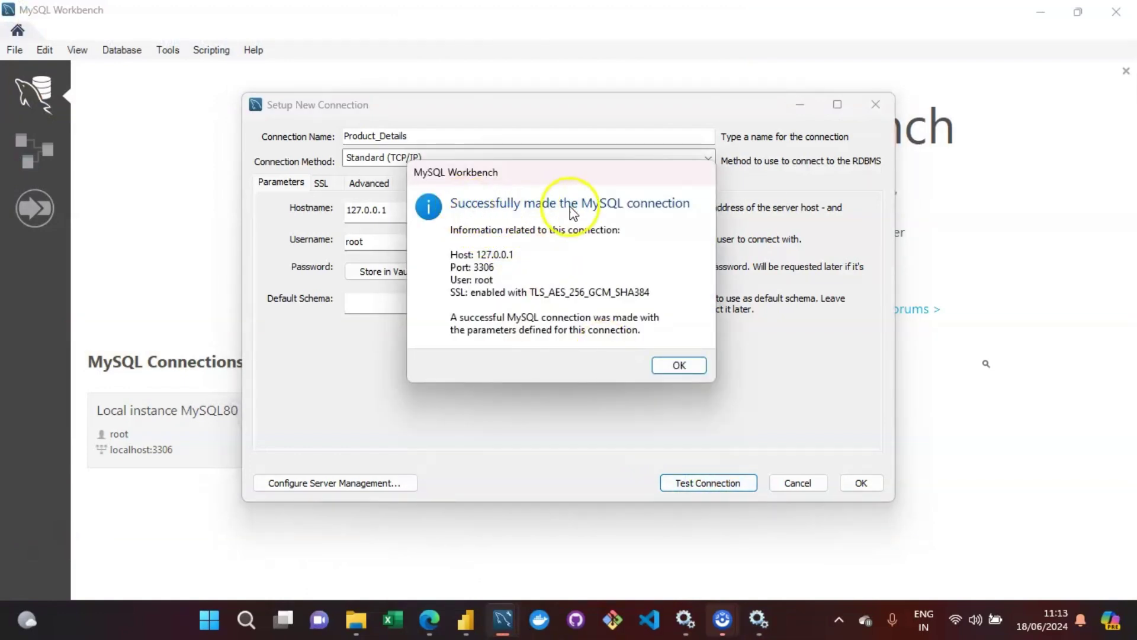
{"action": "left_click", "coordinate": [684, 364]}
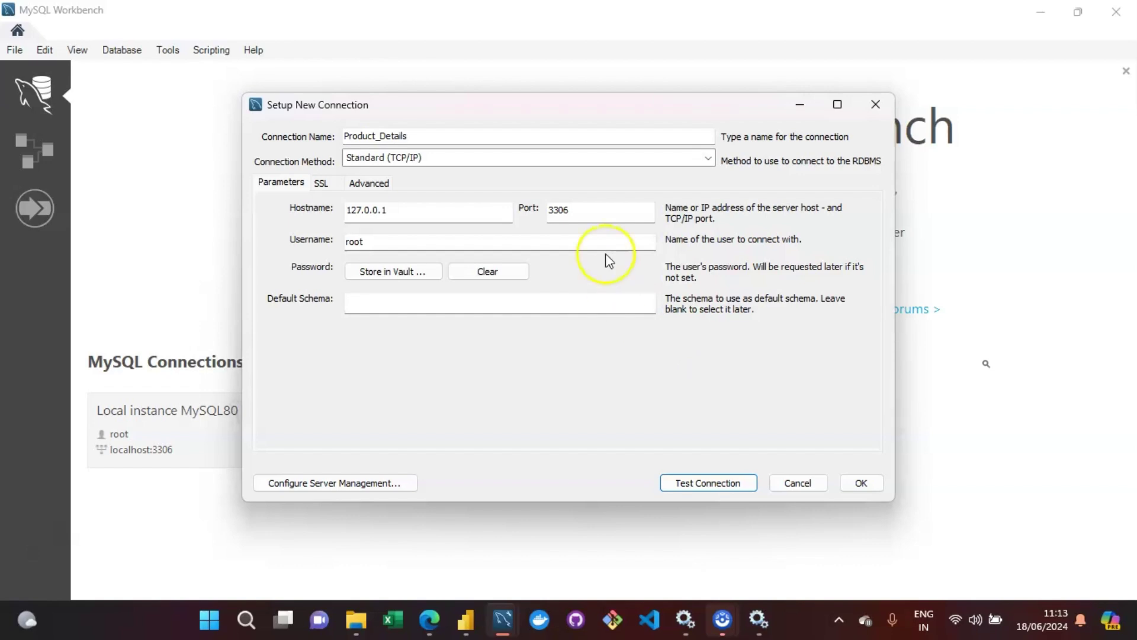
{"action": "left_click", "coordinate": [865, 484]}
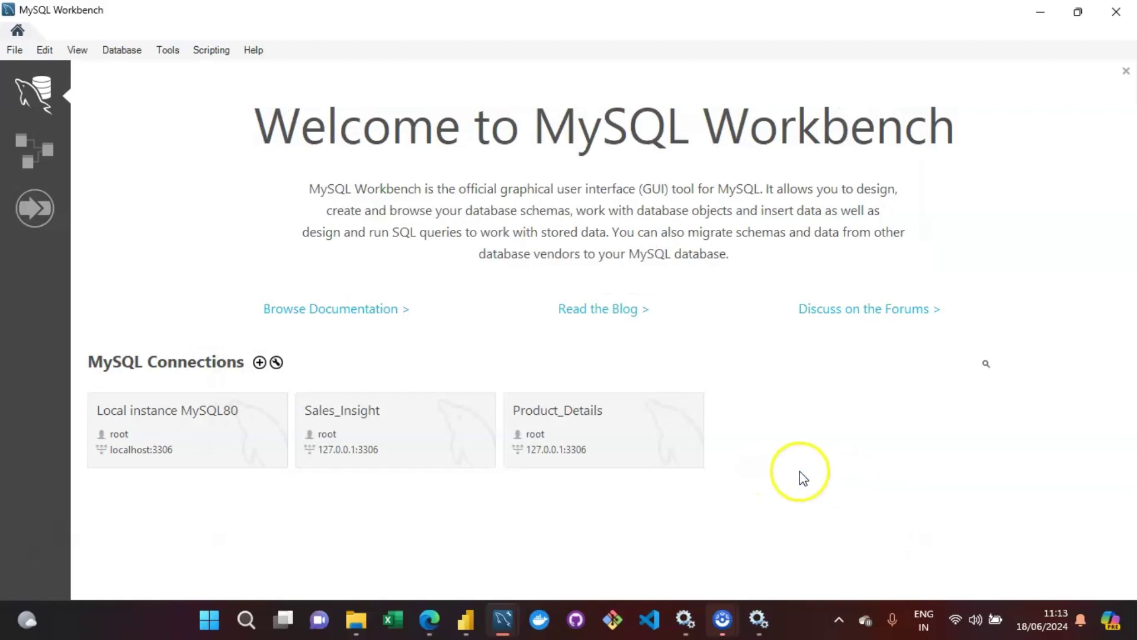
Open the Product_Details connection and drop the existing sales schema.
{"action": "left_click", "coordinate": [610, 428]}
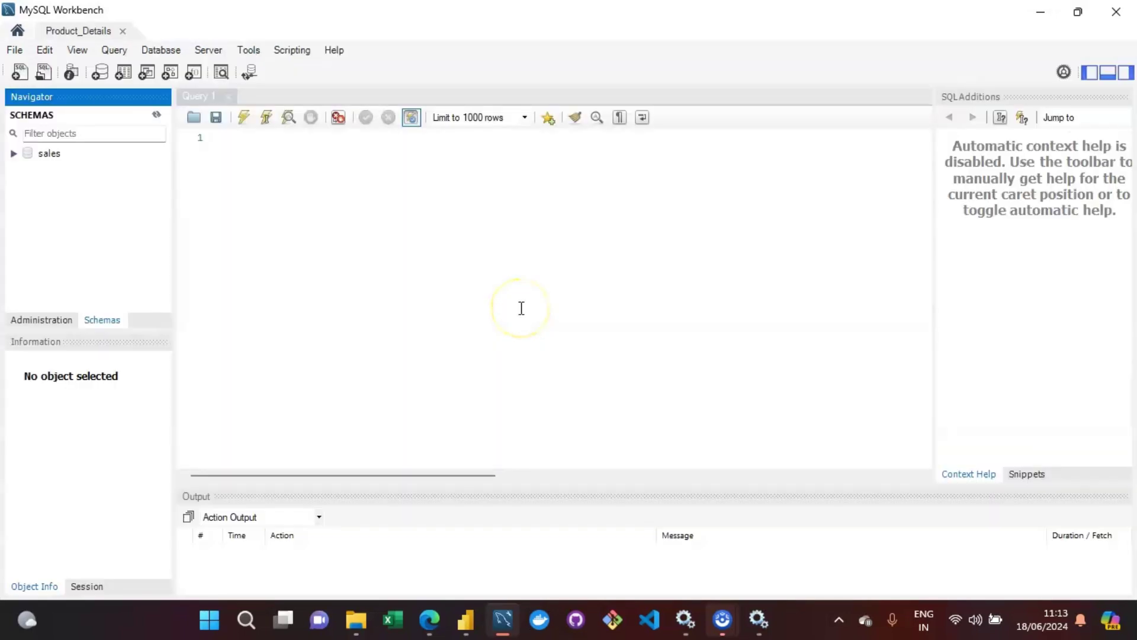
{"action": "right_click", "coordinate": [38, 154]}
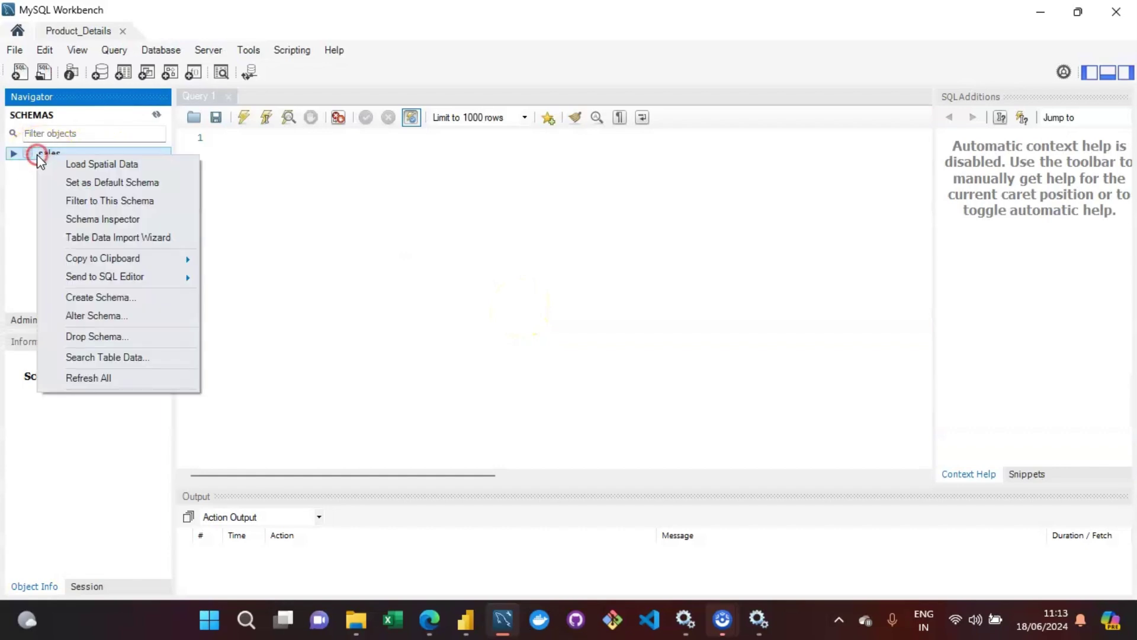
{"action": "left_click", "coordinate": [98, 336]}
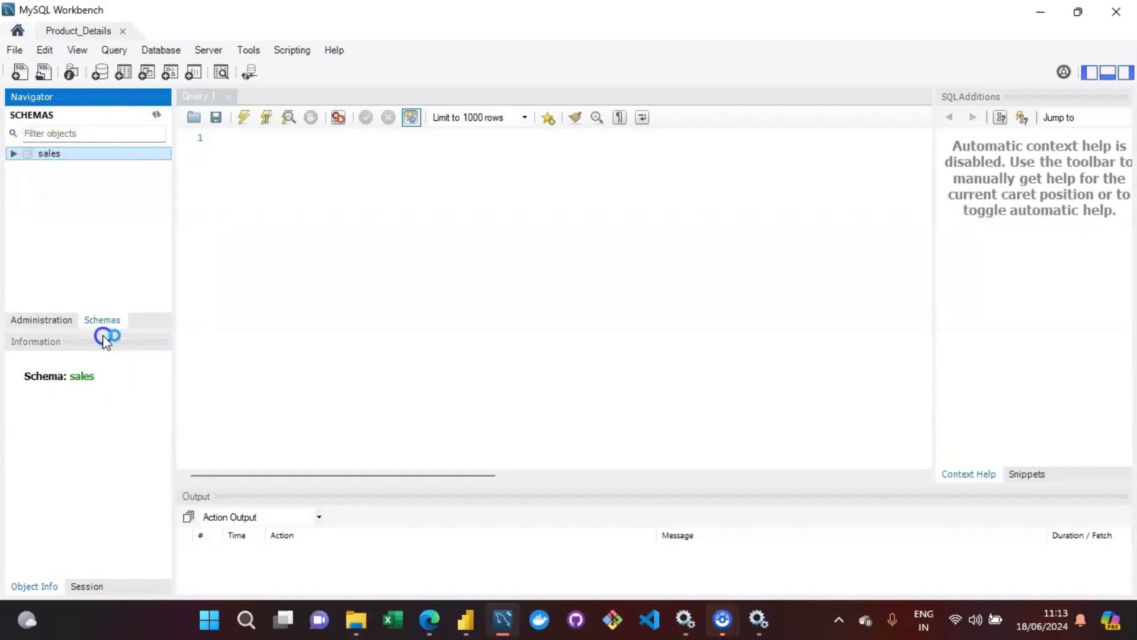
{"action": "left_click", "coordinate": [548, 323]}
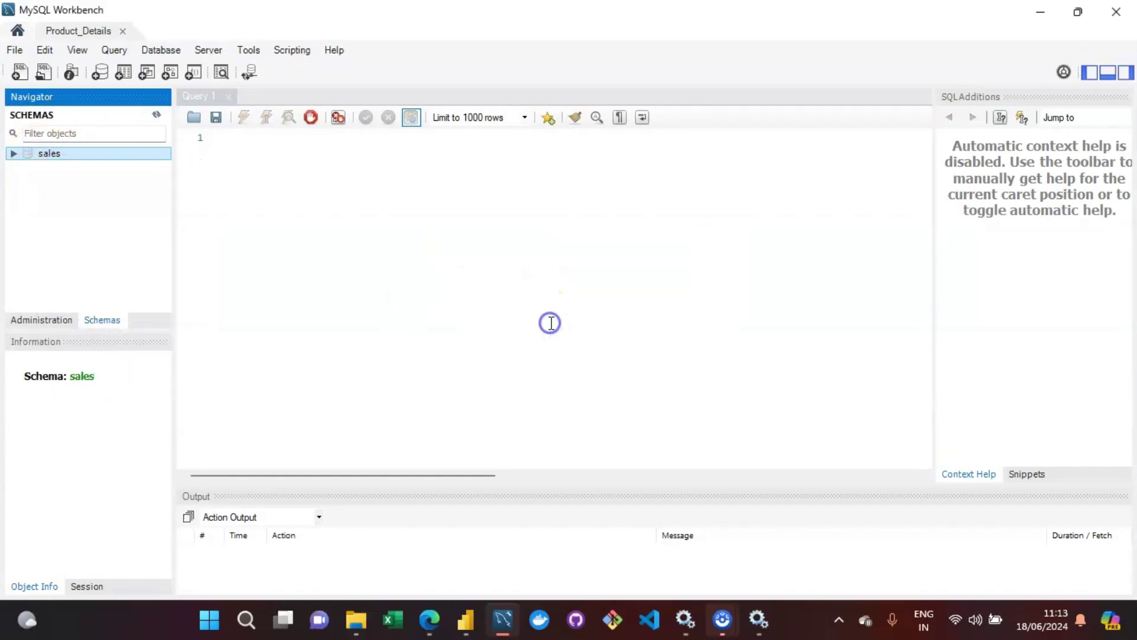
Create a database named sales by running "create database sales;" and refresh the schema list.
{"action": "left_click", "coordinate": [450, 250]}
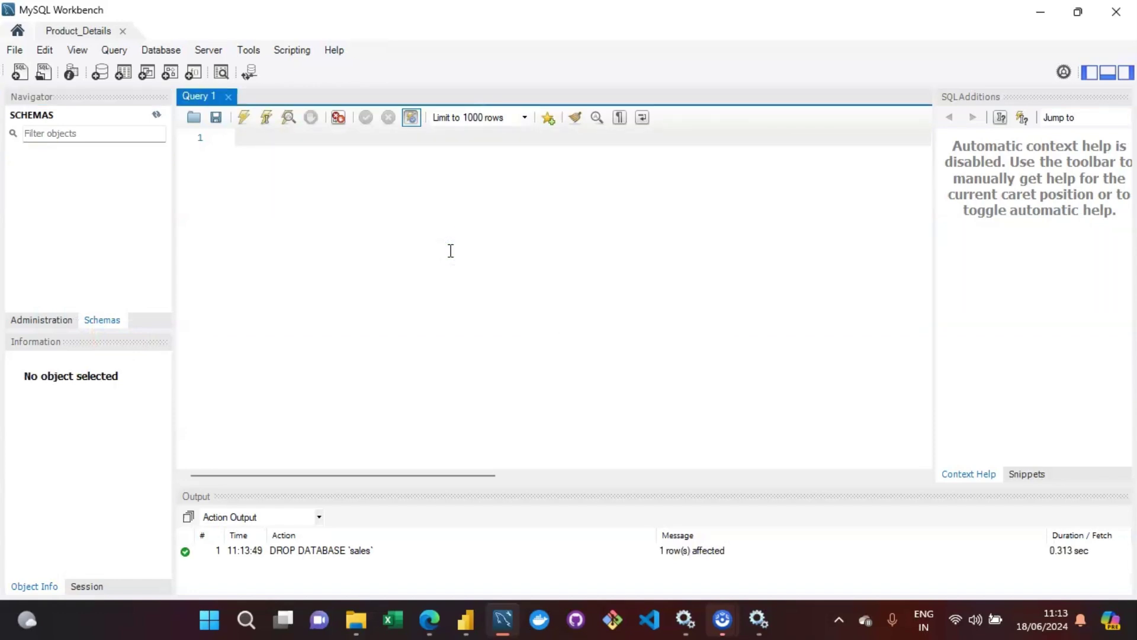
{"action": "type", "text": "create data"}
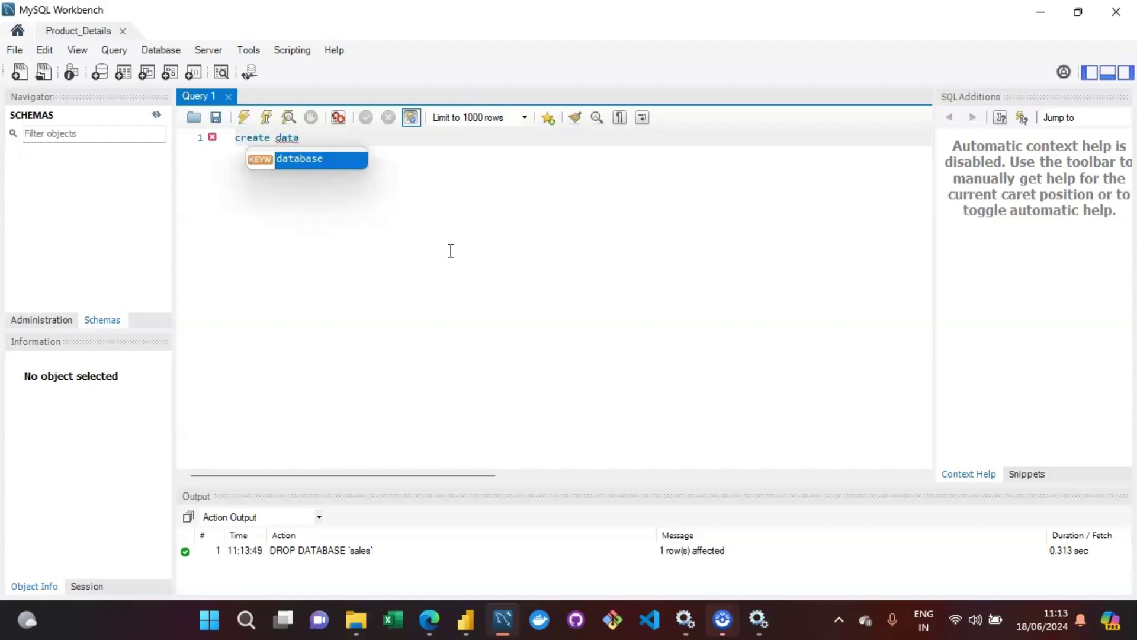
{"action": "type", "text": "base sales;"}
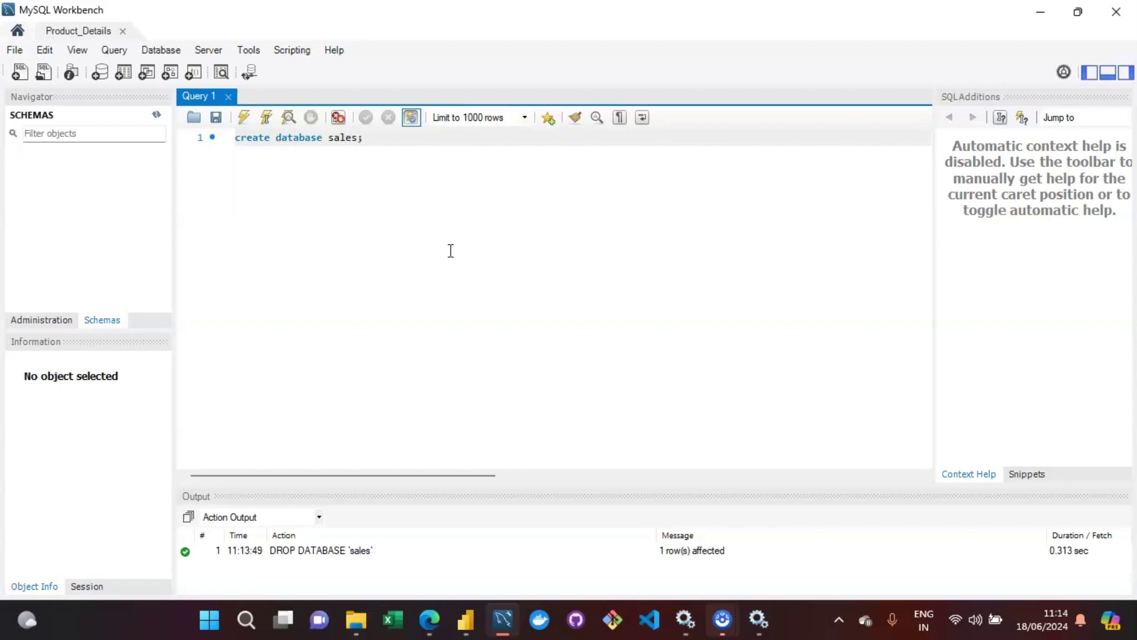
{"action": "key", "text": "ctrl+Return"}
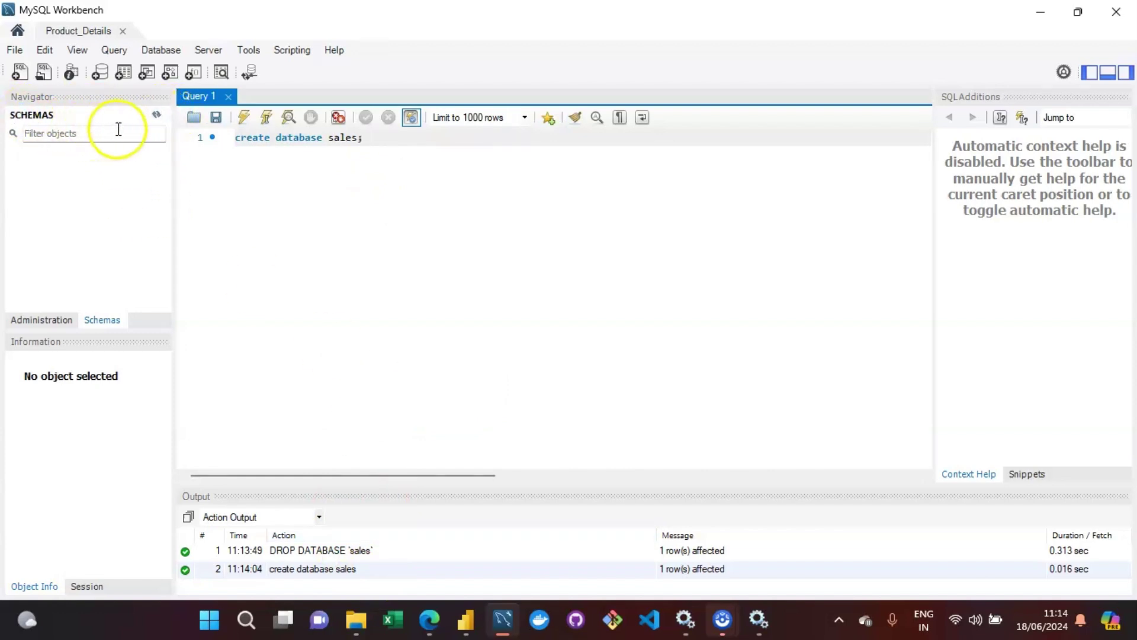
{"action": "left_click", "coordinate": [155, 114]}
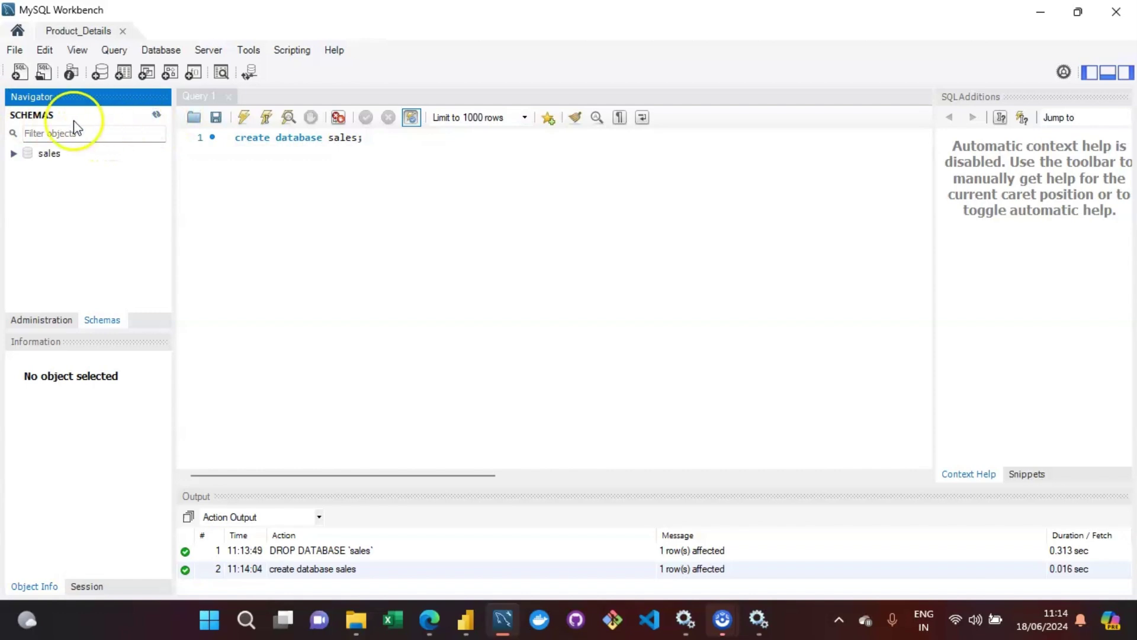
{"action": "left_click", "coordinate": [14, 154]}
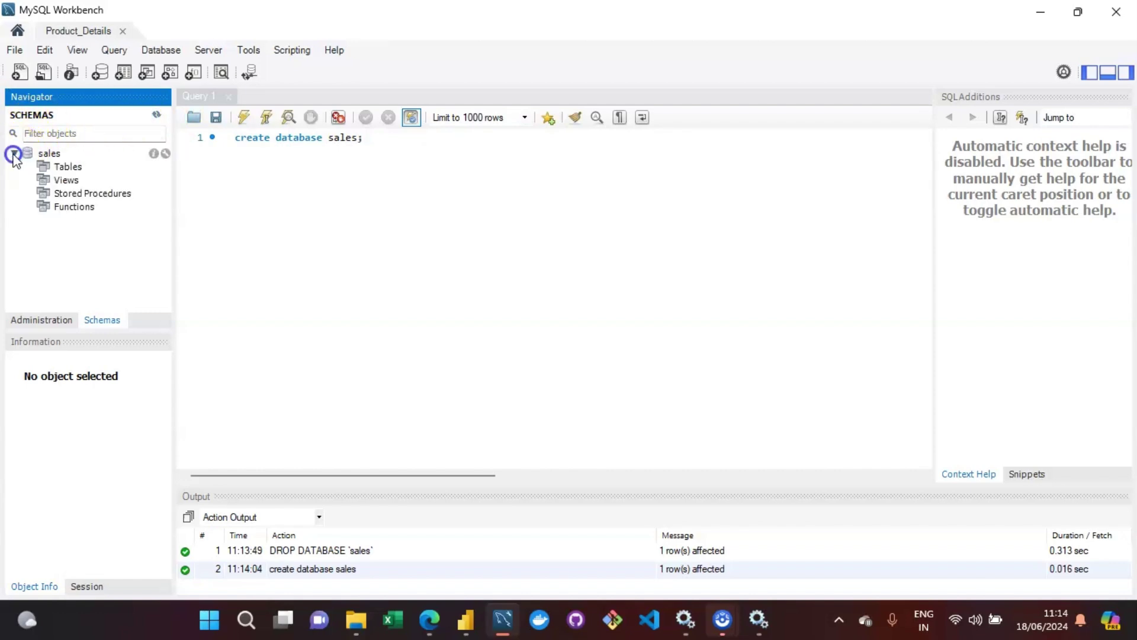
{"action": "left_click", "coordinate": [78, 171]}
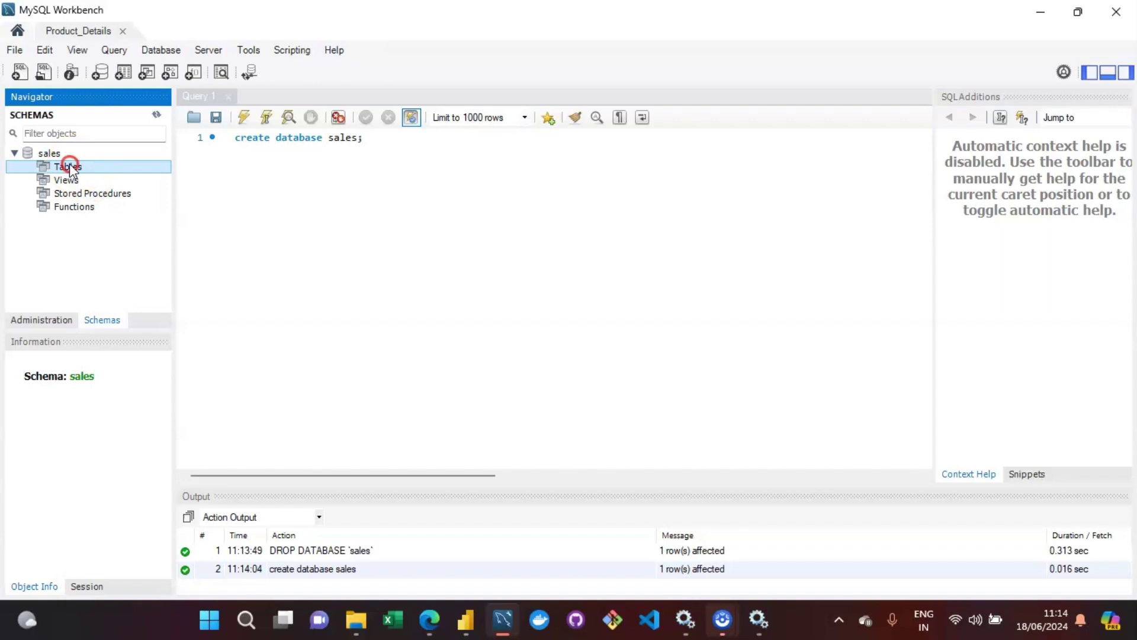
{"action": "right_click", "coordinate": [70, 167]}
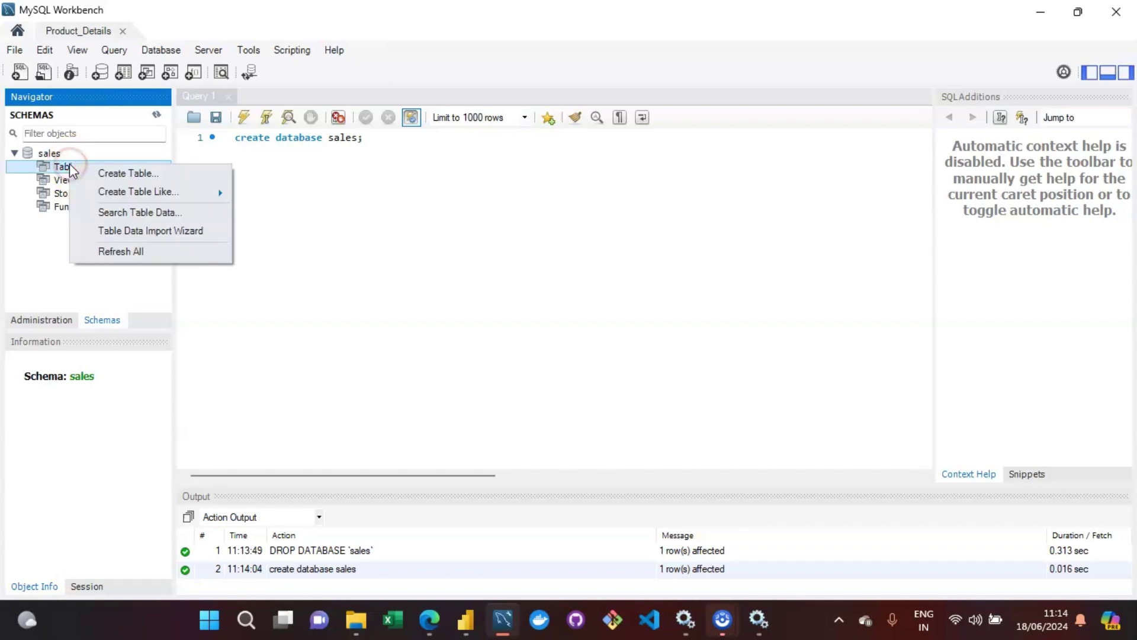
{"action": "left_click", "coordinate": [136, 198]}
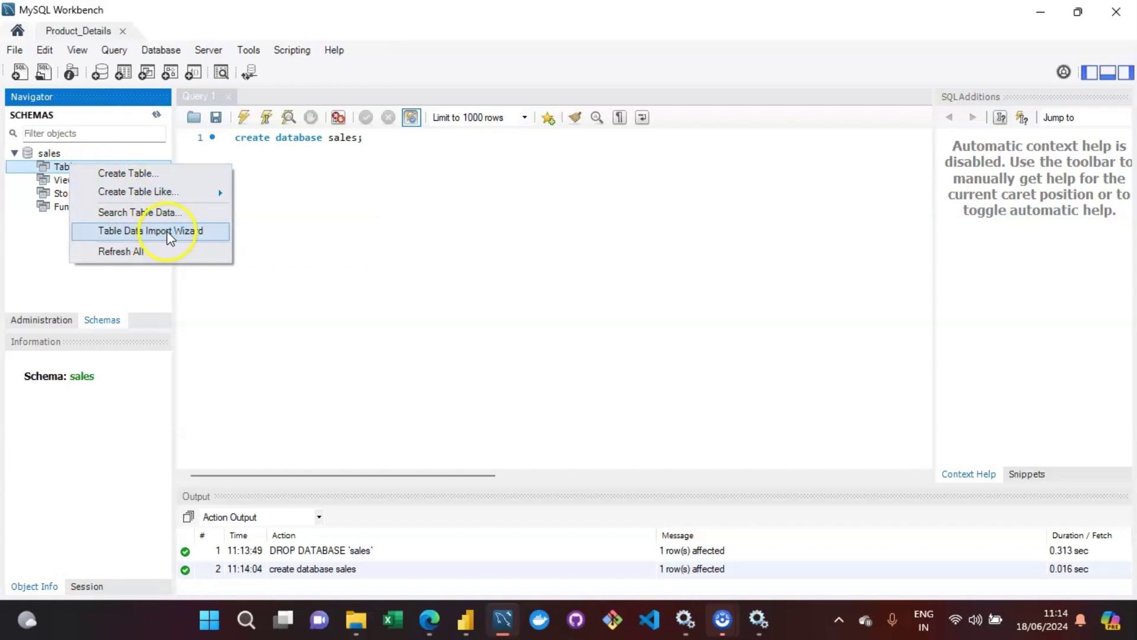
{"action": "left_click", "coordinate": [170, 236]}
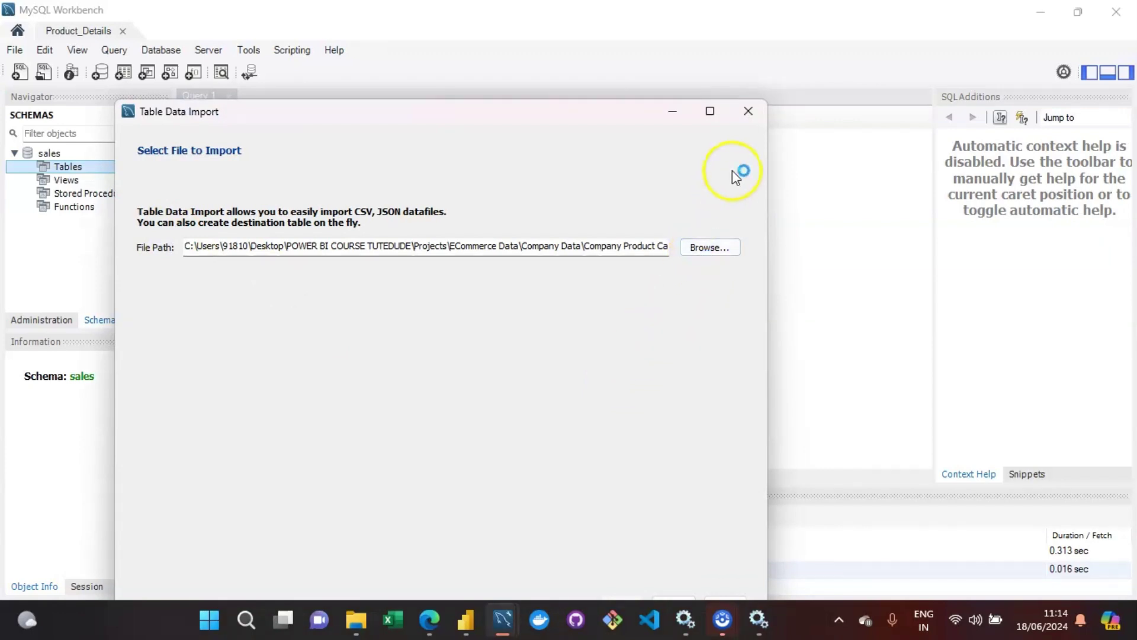
{"action": "left_click", "coordinate": [749, 112]}
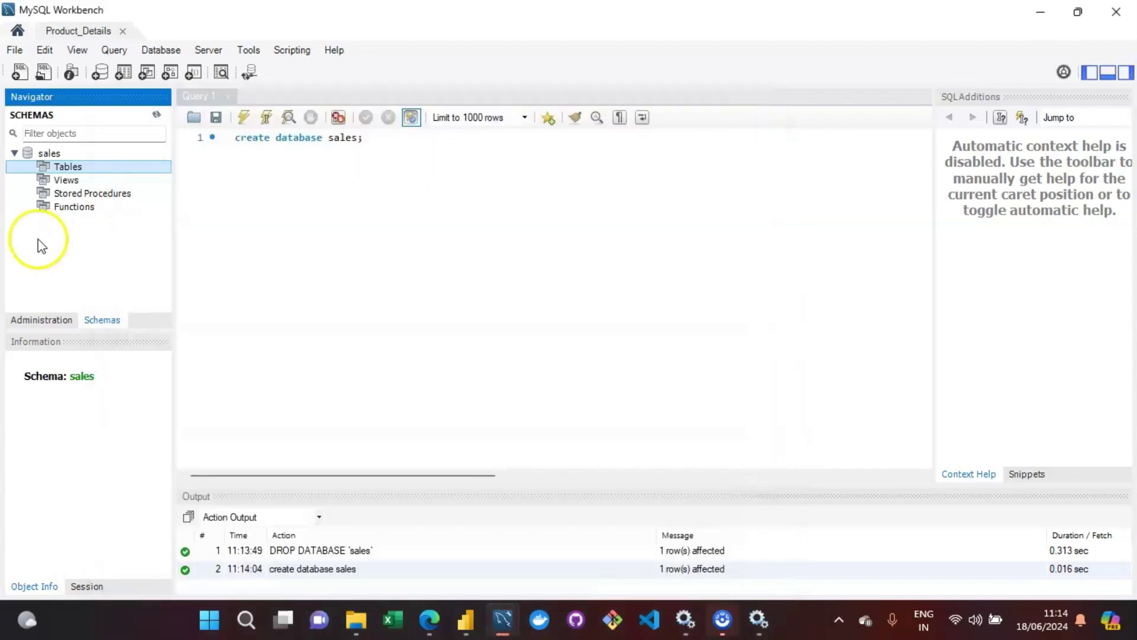
{"action": "left_click", "coordinate": [13, 154]}
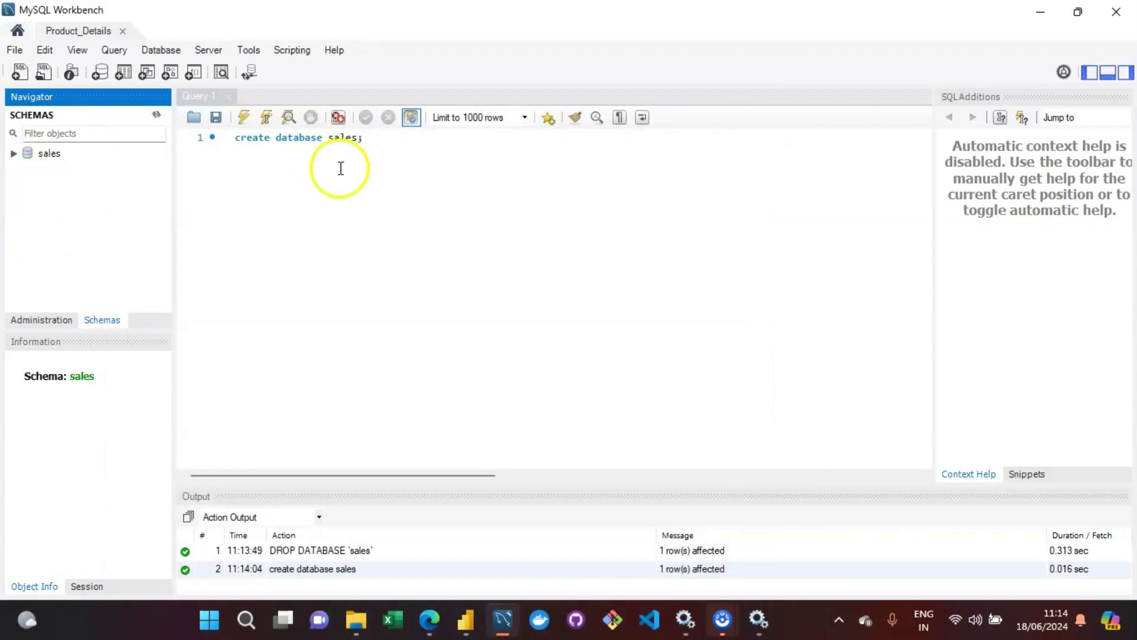
Replace the query with "create database products;", run it, and refresh the schema list.
{"action": "left_click", "coordinate": [378, 177]}
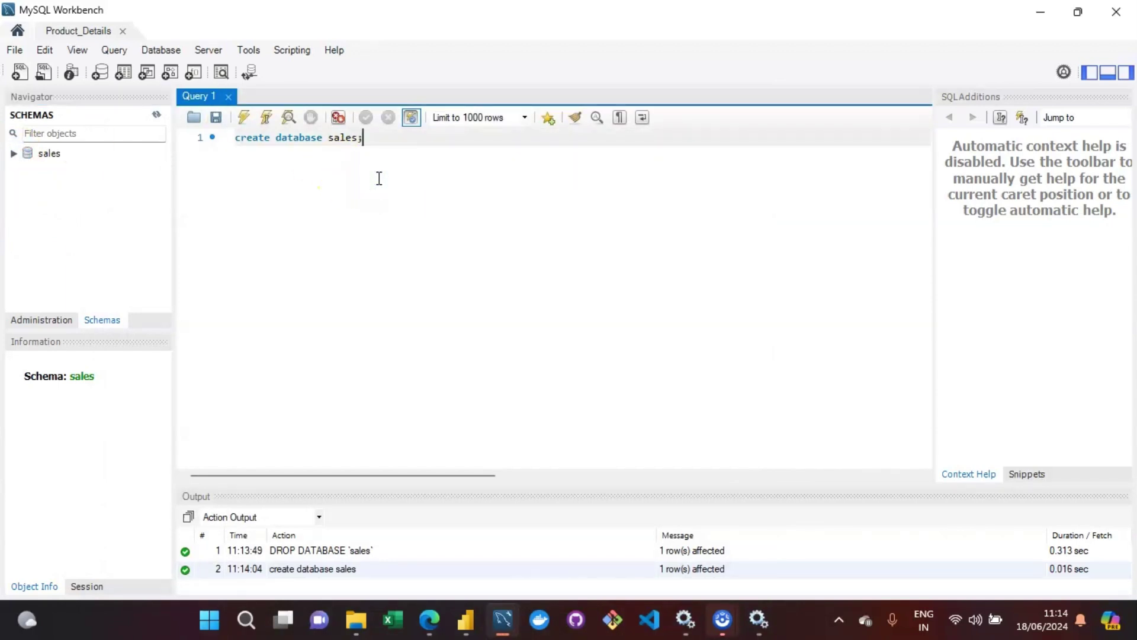
{"action": "key", "text": "ctrl+a"}
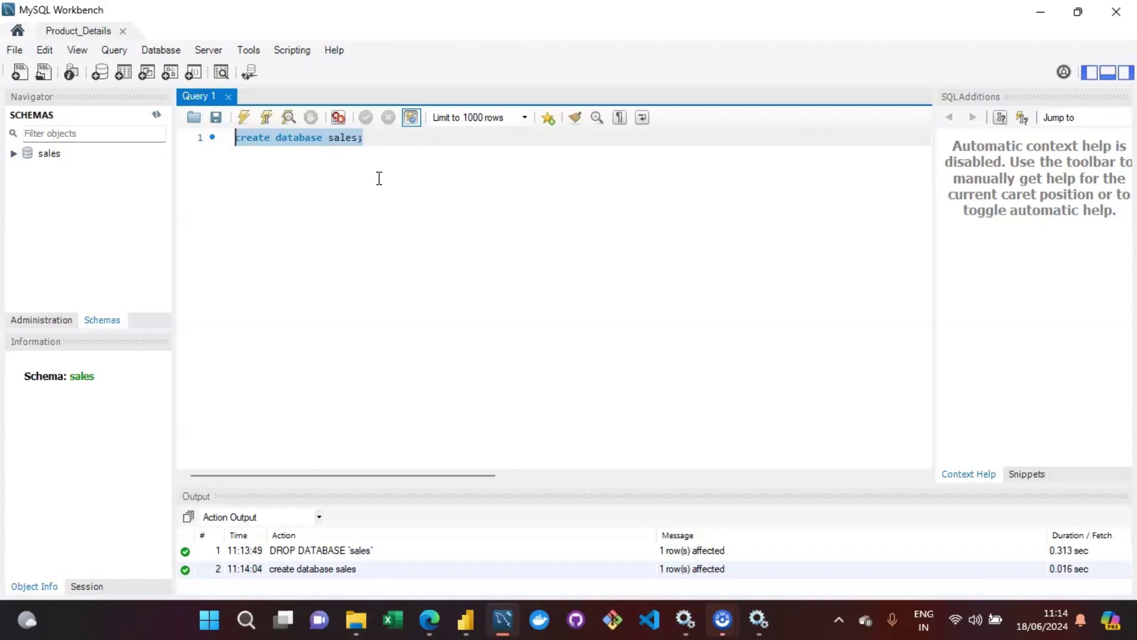
{"action": "key", "text": "Delete"}
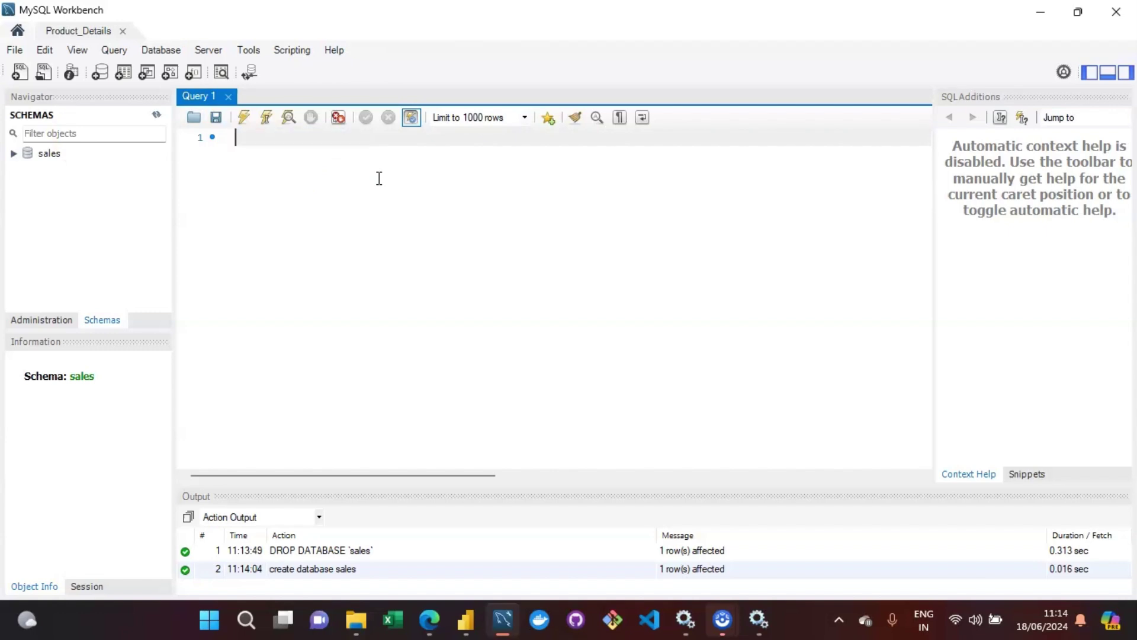
{"action": "type", "text": "create data"}
{"action": "type", "text": "base products"}
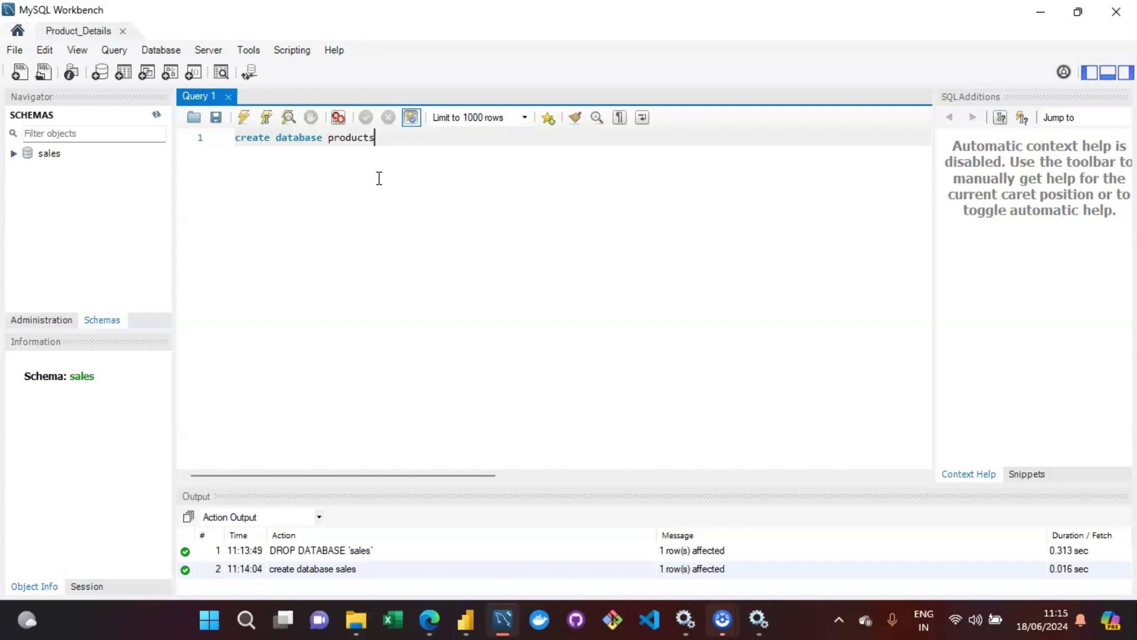
{"action": "type", "text": ";"}
{"action": "key", "text": "ctrl+Return"}
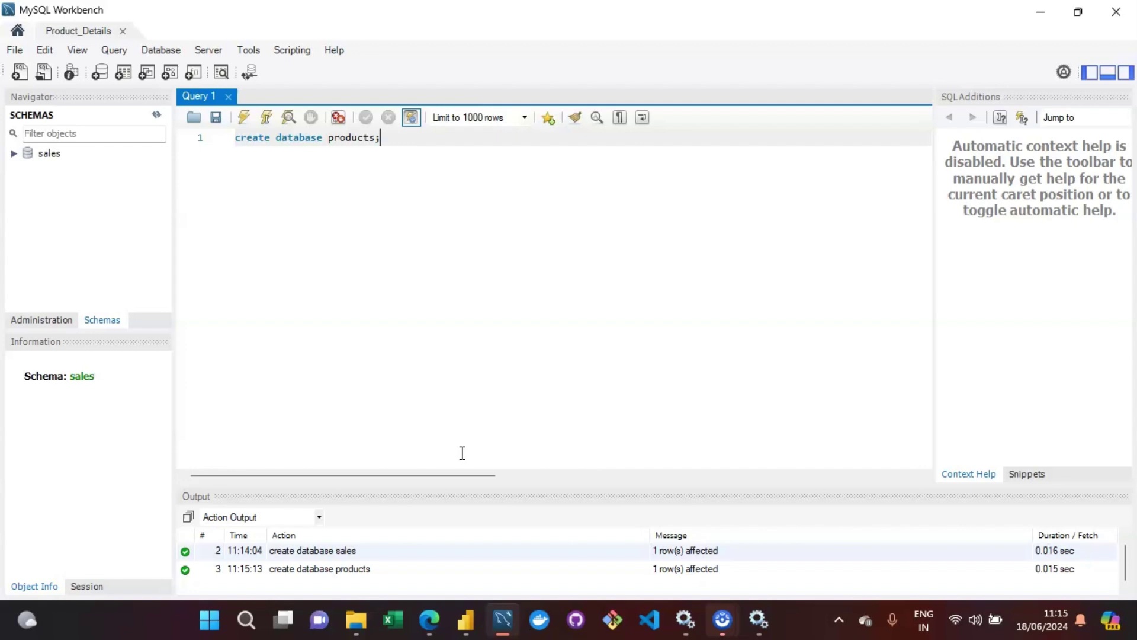
{"action": "left_click", "coordinate": [157, 116]}
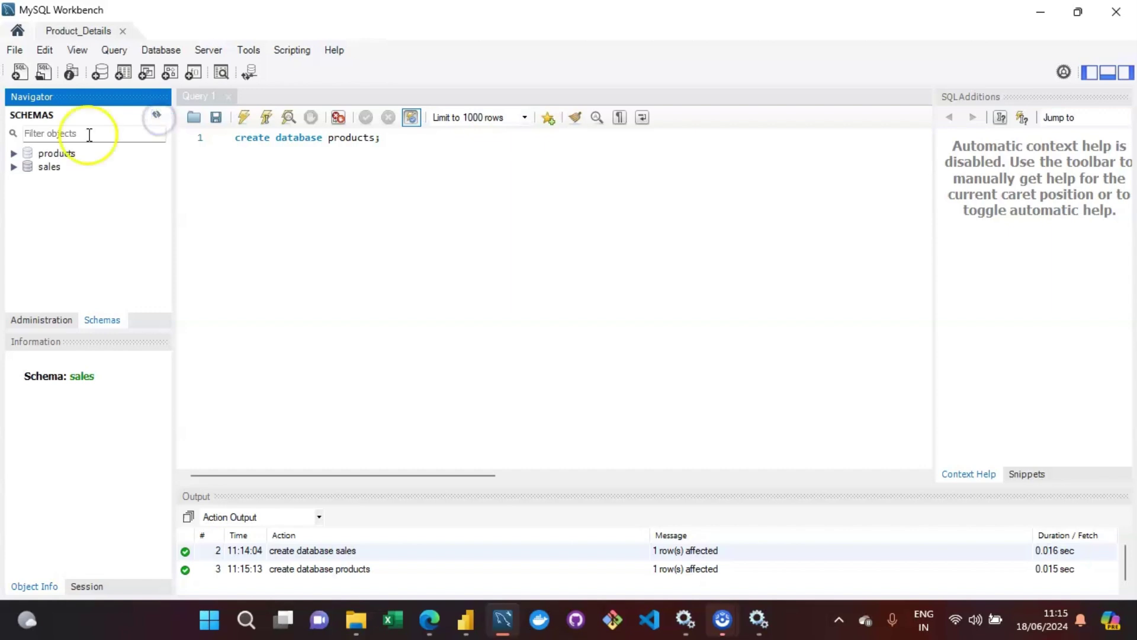
Start the Table Data Import Wizard for the products schema's tables and choose the Company Product Categories Lookup CSV file as the source.
{"action": "left_click", "coordinate": [14, 153]}
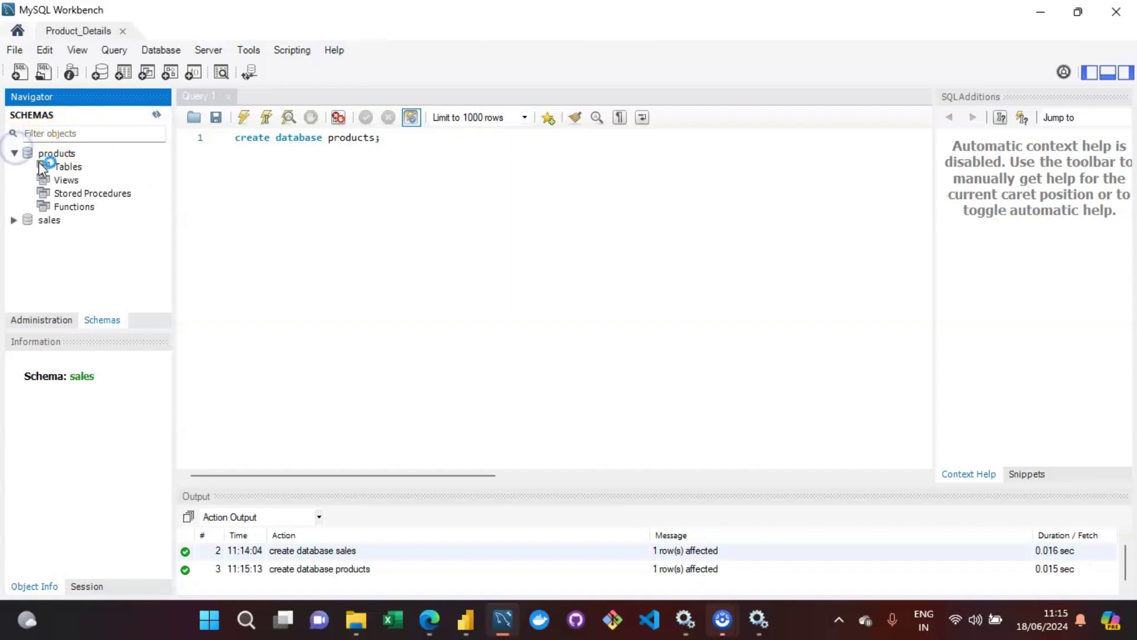
{"action": "left_click", "coordinate": [67, 167]}
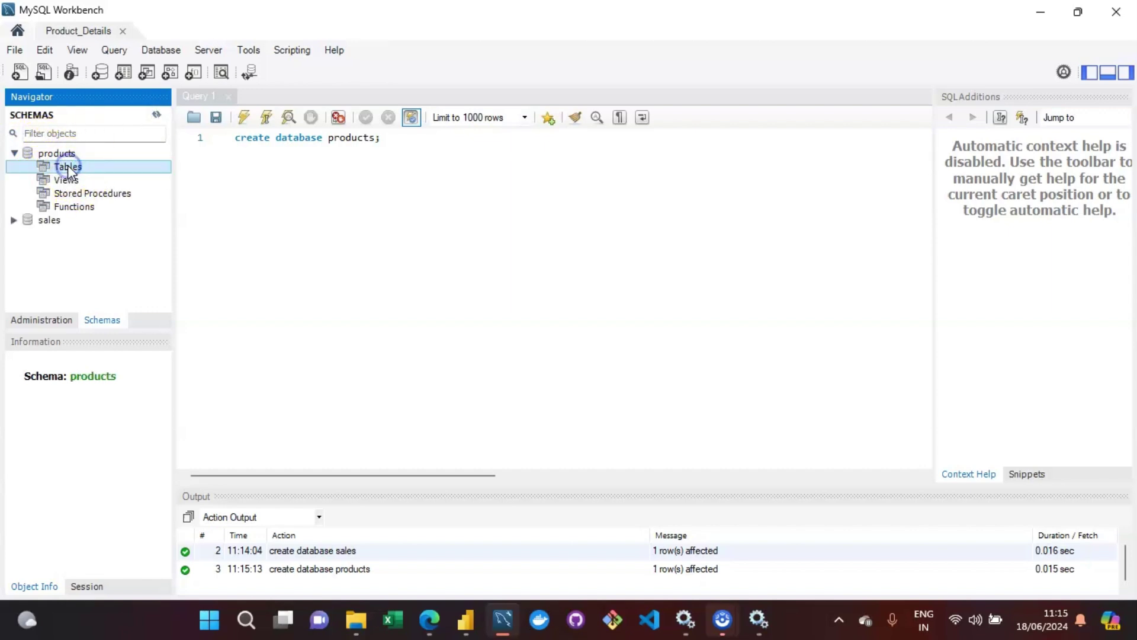
{"action": "right_click", "coordinate": [68, 166]}
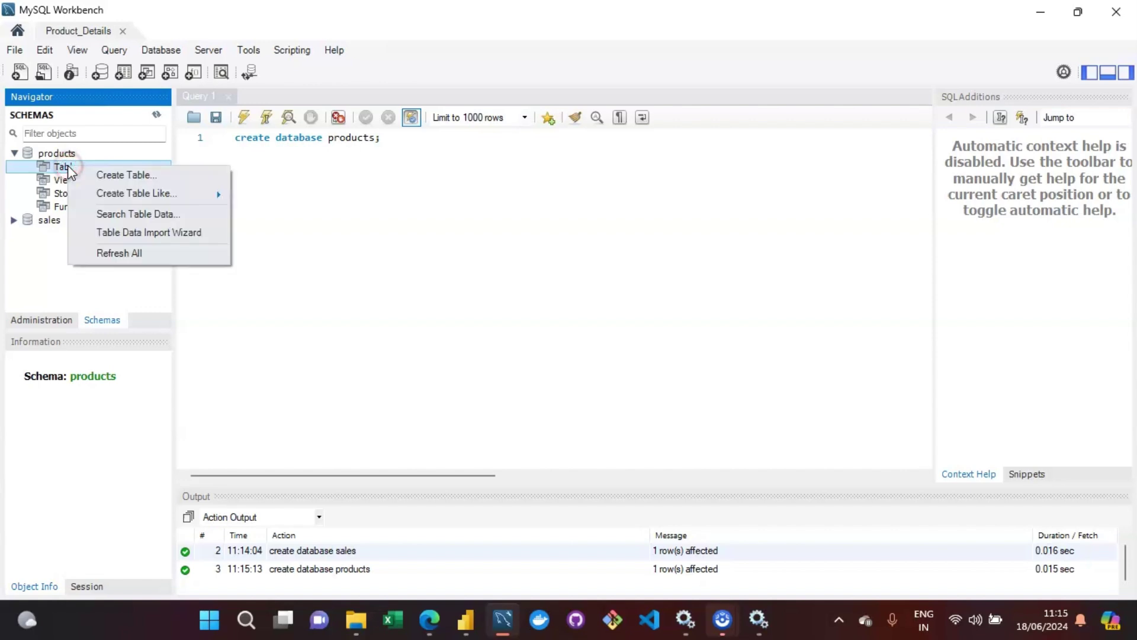
{"action": "left_click", "coordinate": [135, 232]}
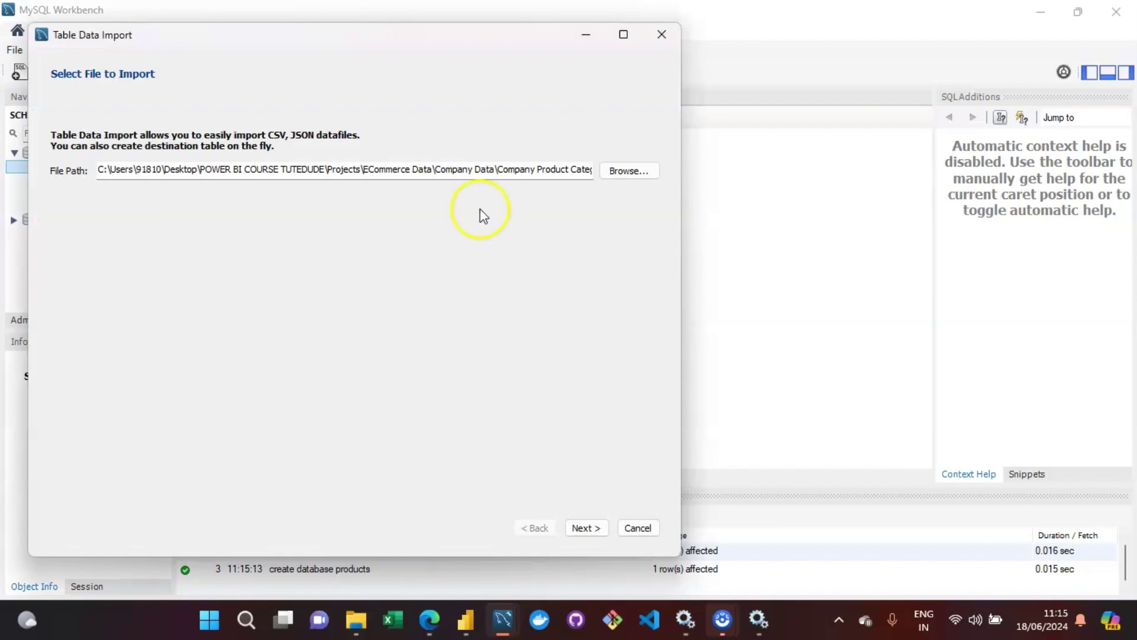
{"action": "left_click", "coordinate": [626, 173]}
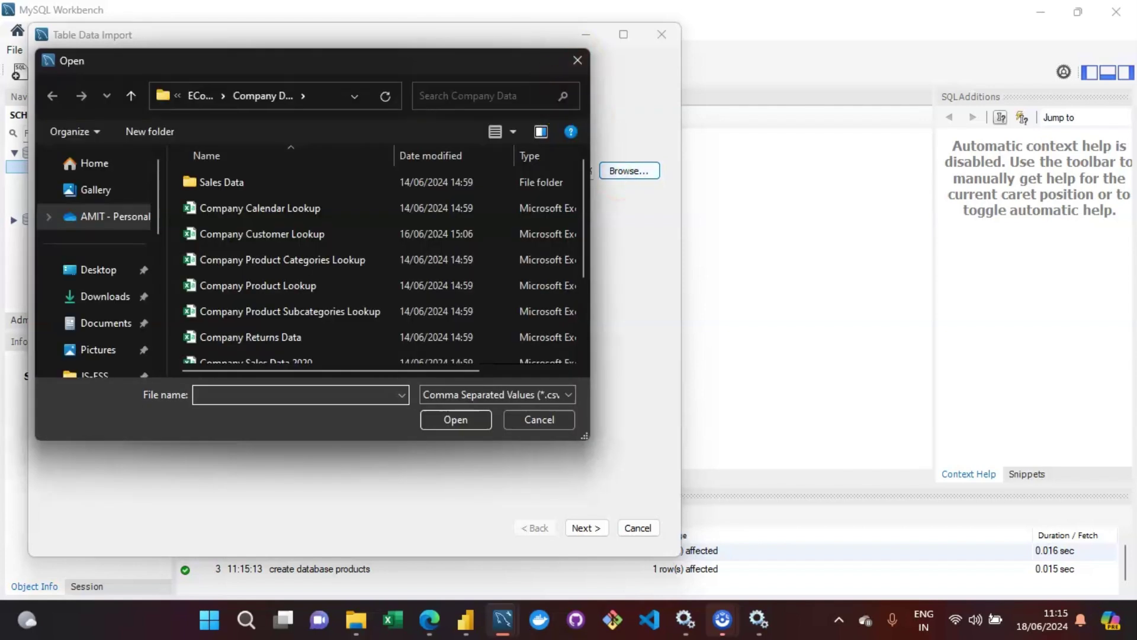
{"action": "left_click", "coordinate": [577, 59]}
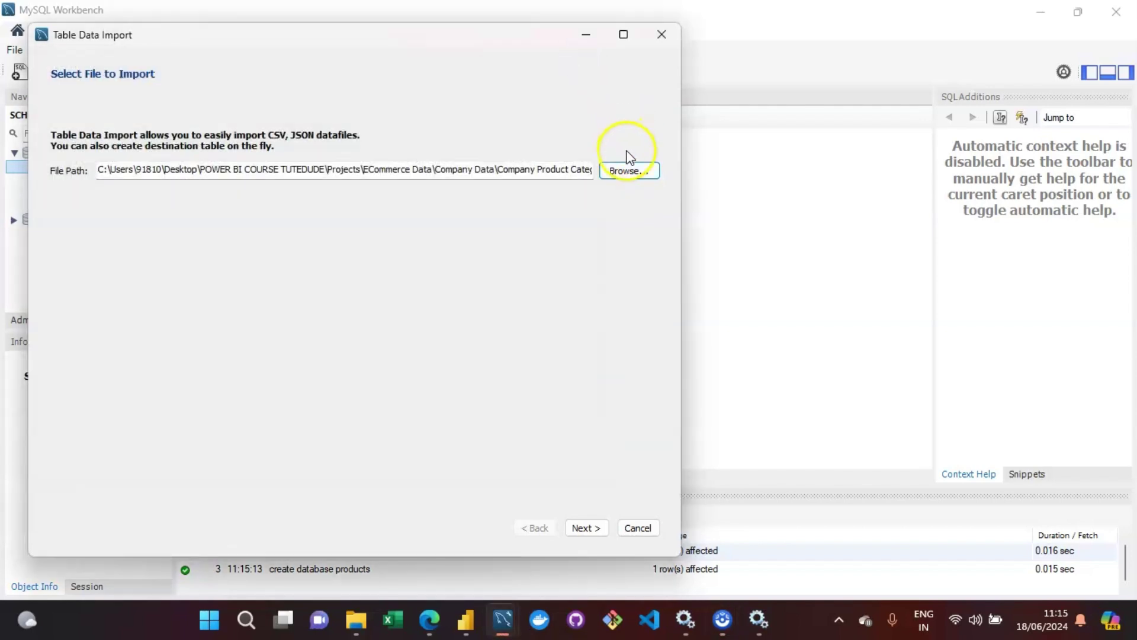
{"action": "left_click", "coordinate": [628, 173]}
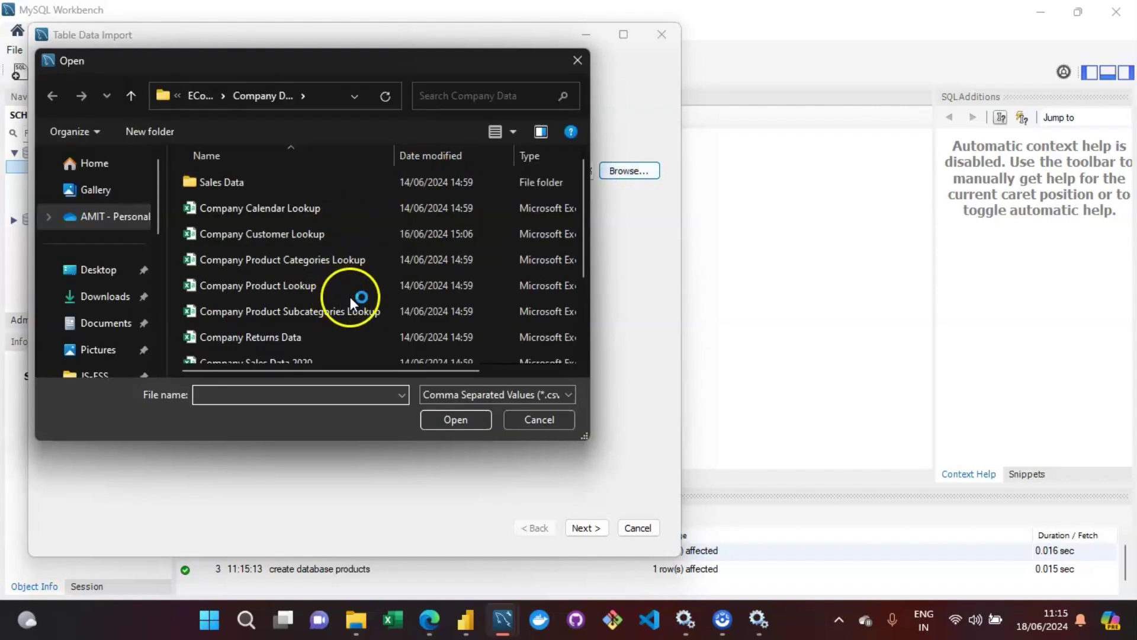
{"action": "left_click", "coordinate": [344, 264]}
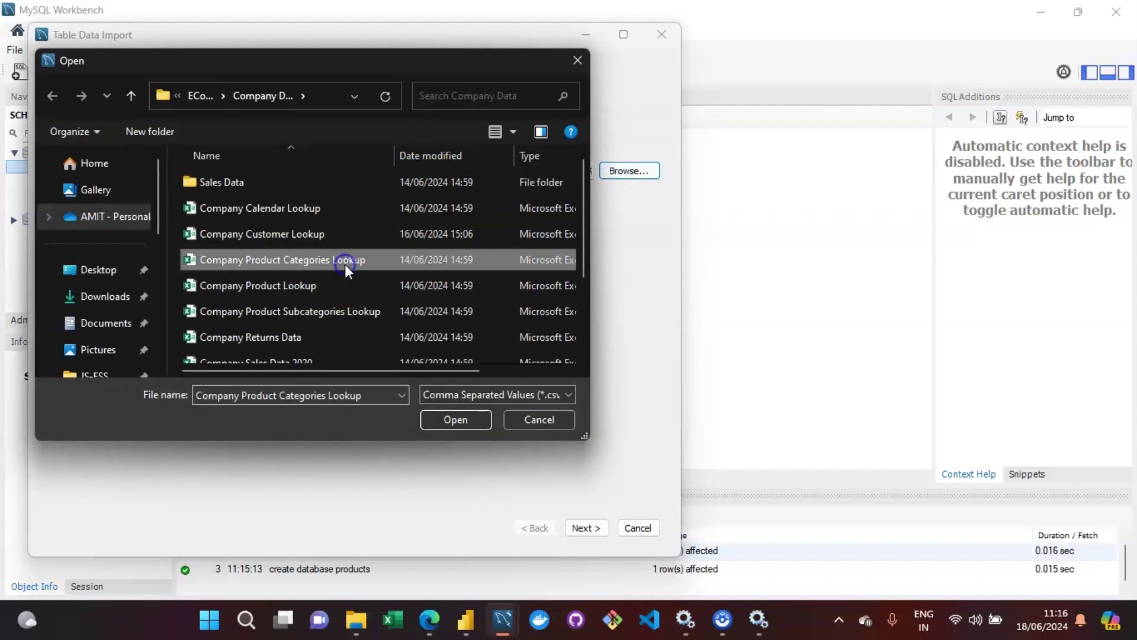
{"action": "left_click", "coordinate": [455, 419]}
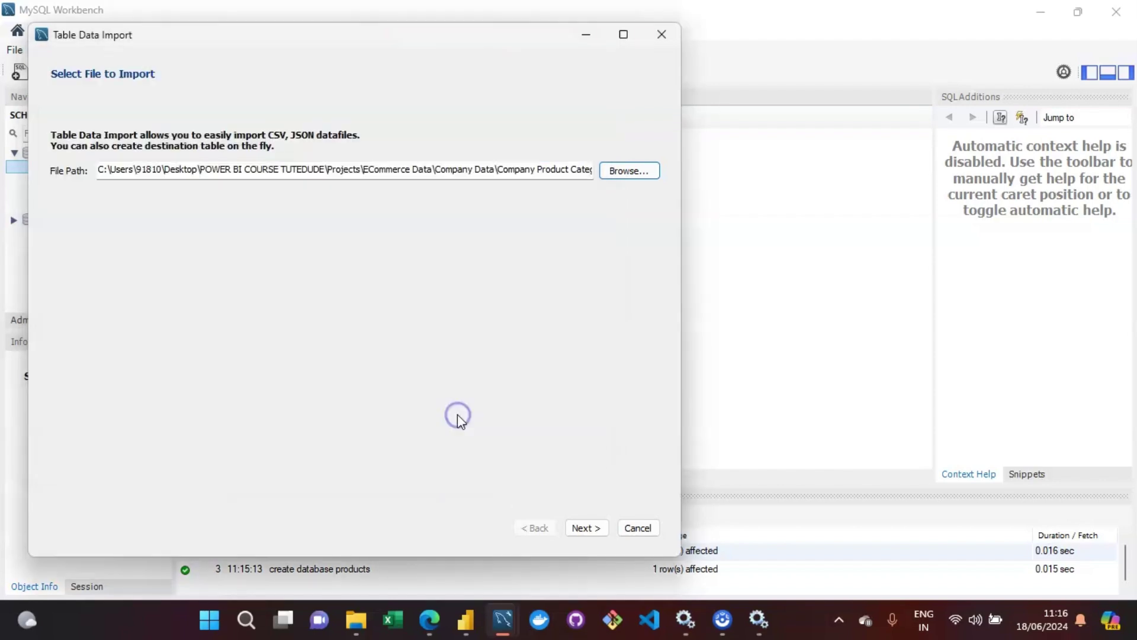
{"action": "left_click", "coordinate": [591, 527]}
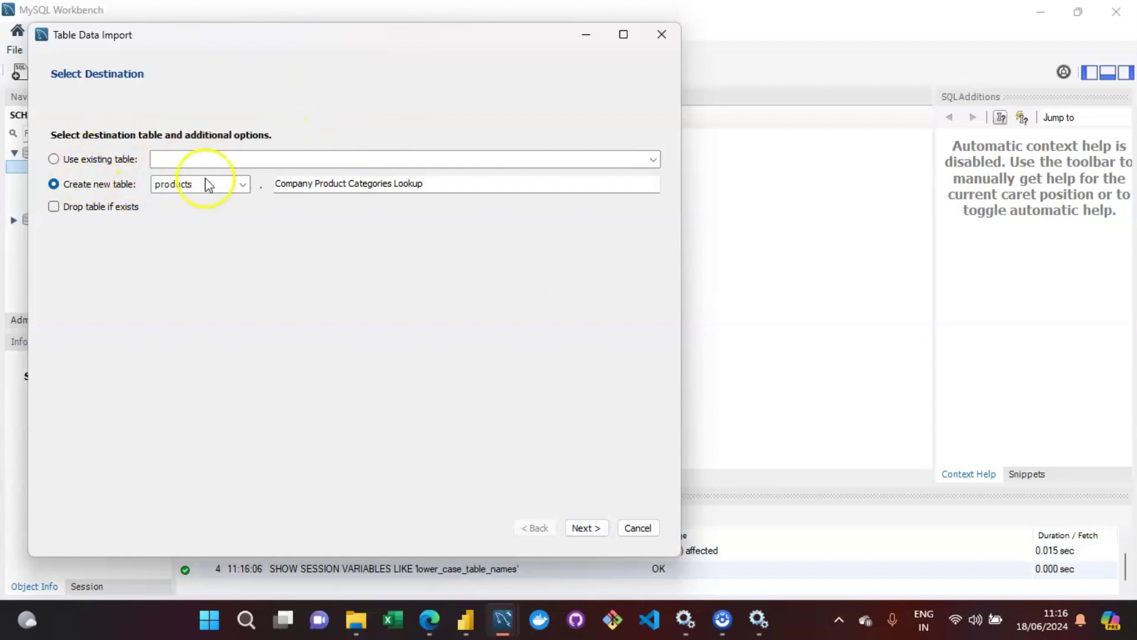
Name the new destination table Product_Categories in the products schema and continue to the import settings.
{"action": "left_click", "coordinate": [442, 183]}
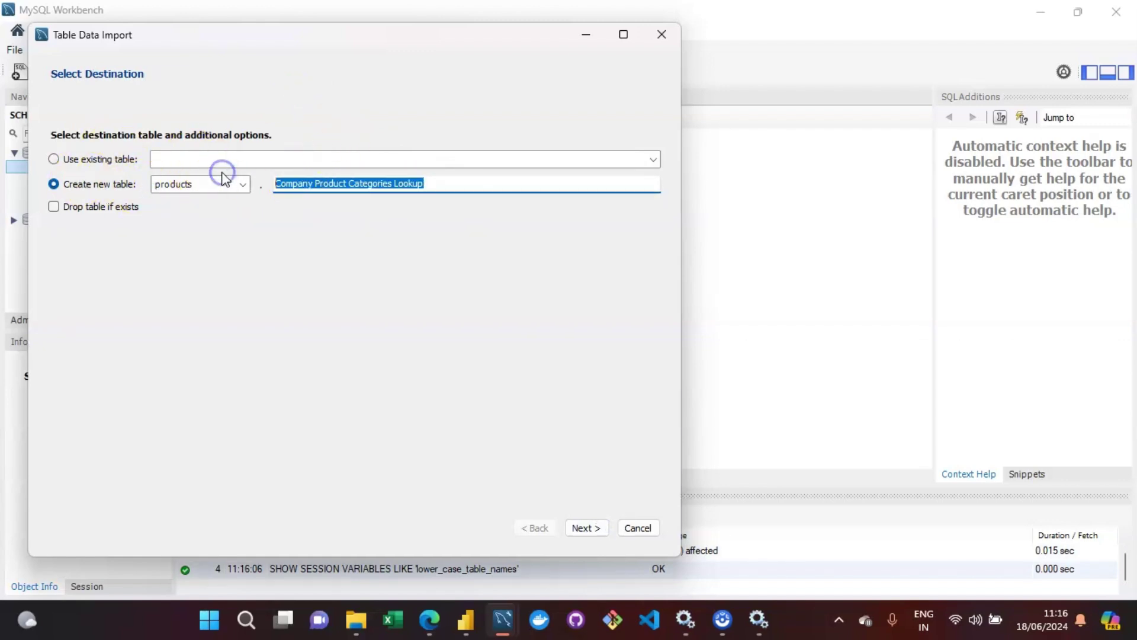
{"action": "key", "text": "Caps_Lock"}
{"action": "type", "text": "P"}
{"action": "key", "text": "Caps_Lock"}
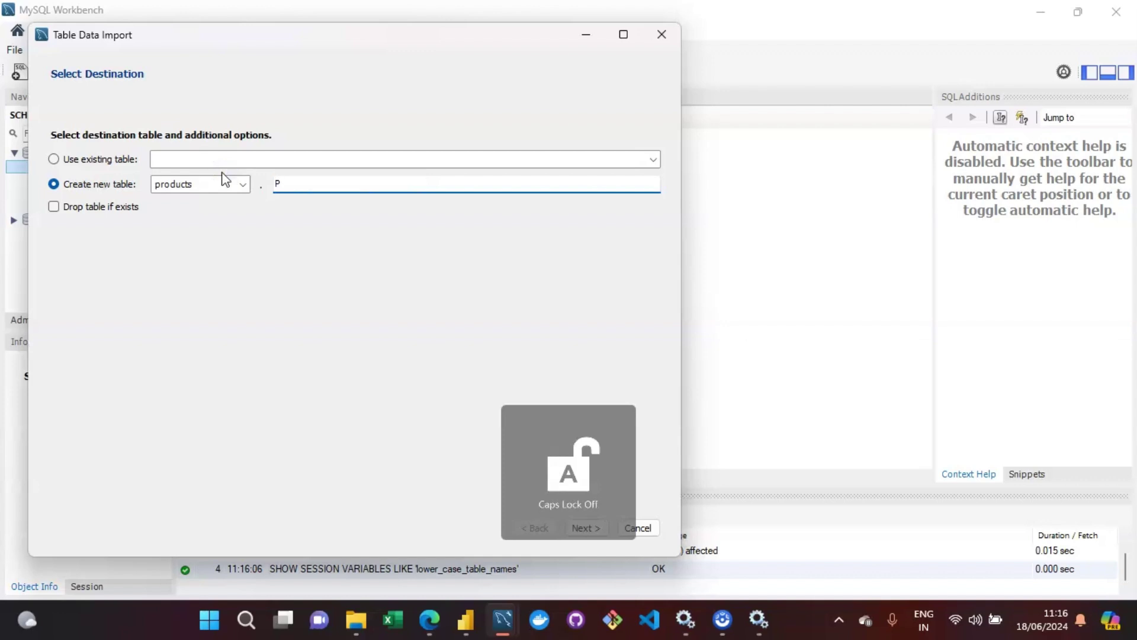
{"action": "type", "text": "roduct"}
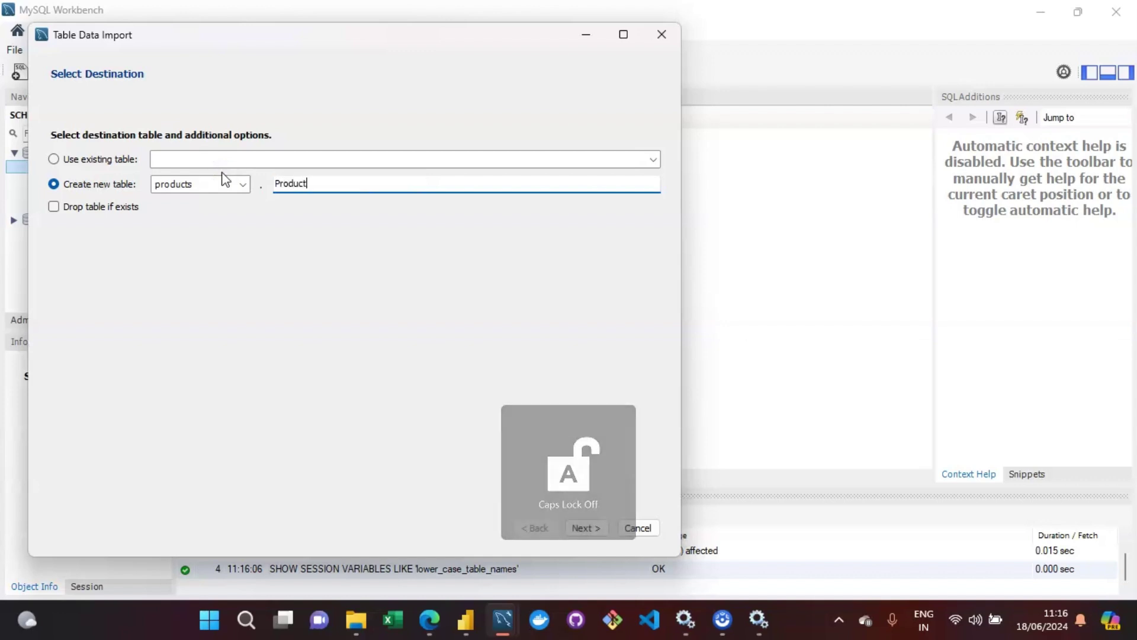
{"action": "type", "text": "_Catego"}
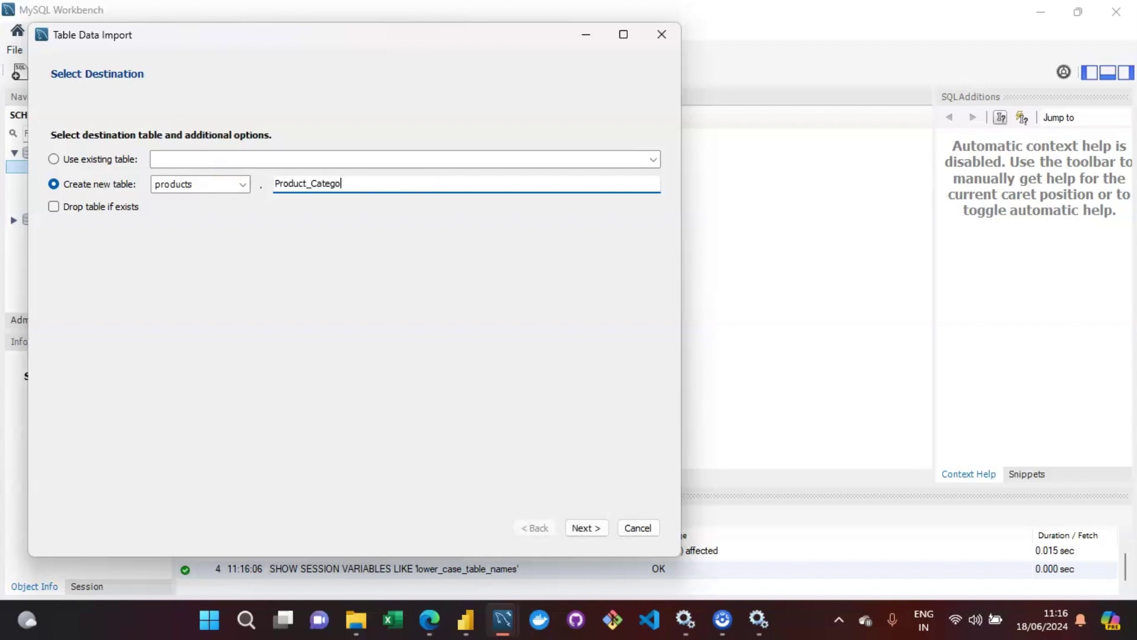
{"action": "type", "text": "ries"}
{"action": "left_click", "coordinate": [586, 526]}
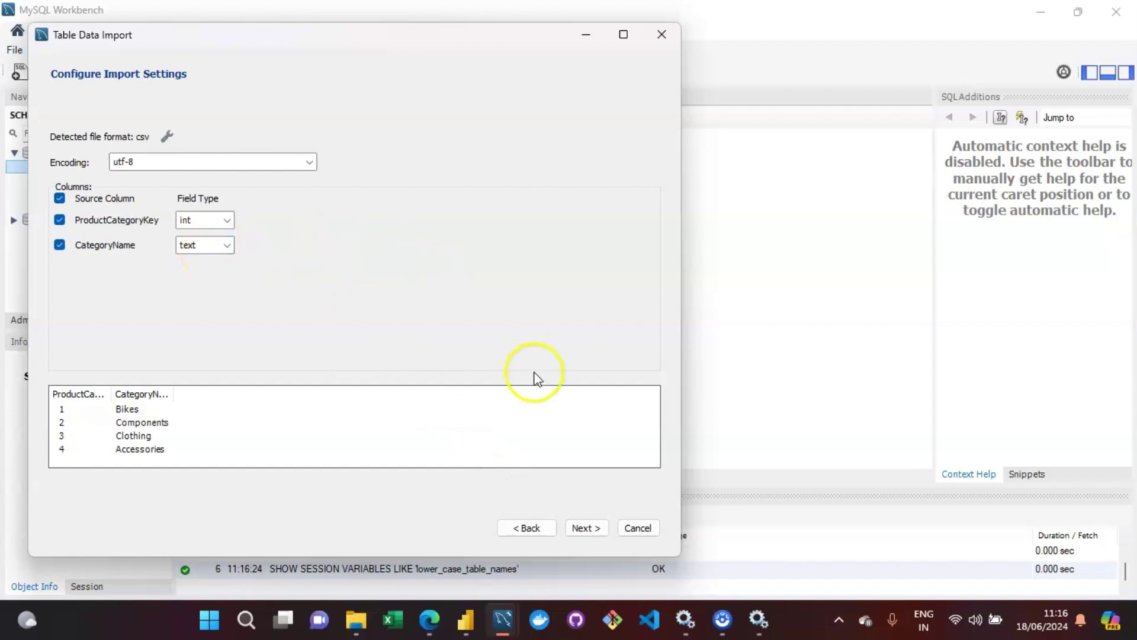
Accept the detected column settings, run the product categories import, and finish the wizard.
{"action": "left_click", "coordinate": [586, 528]}
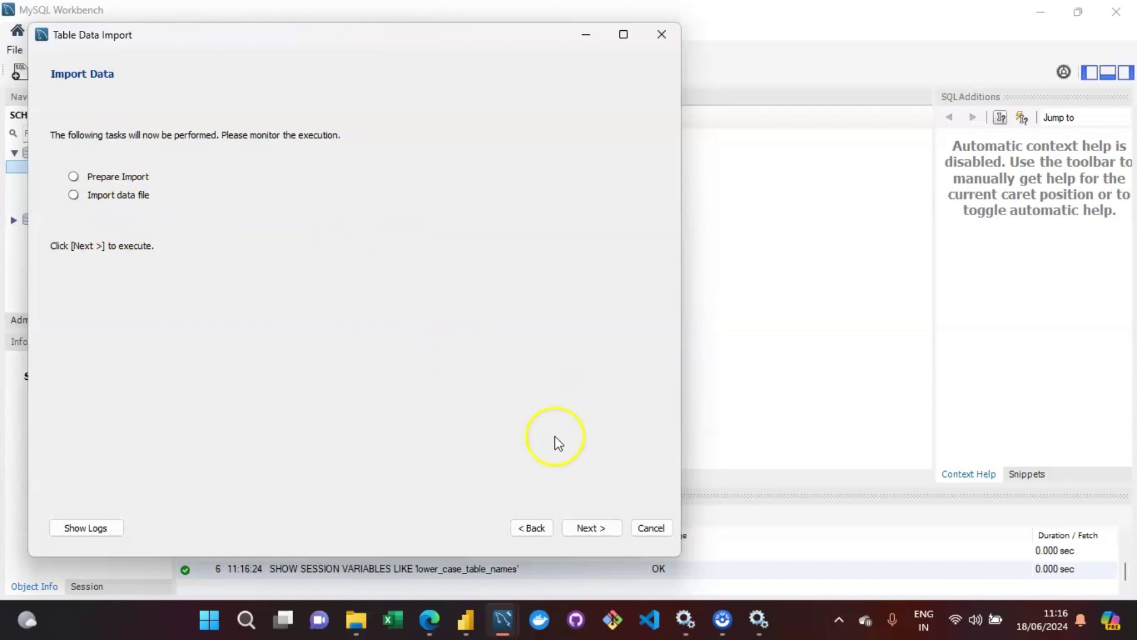
{"action": "left_click", "coordinate": [589, 527]}
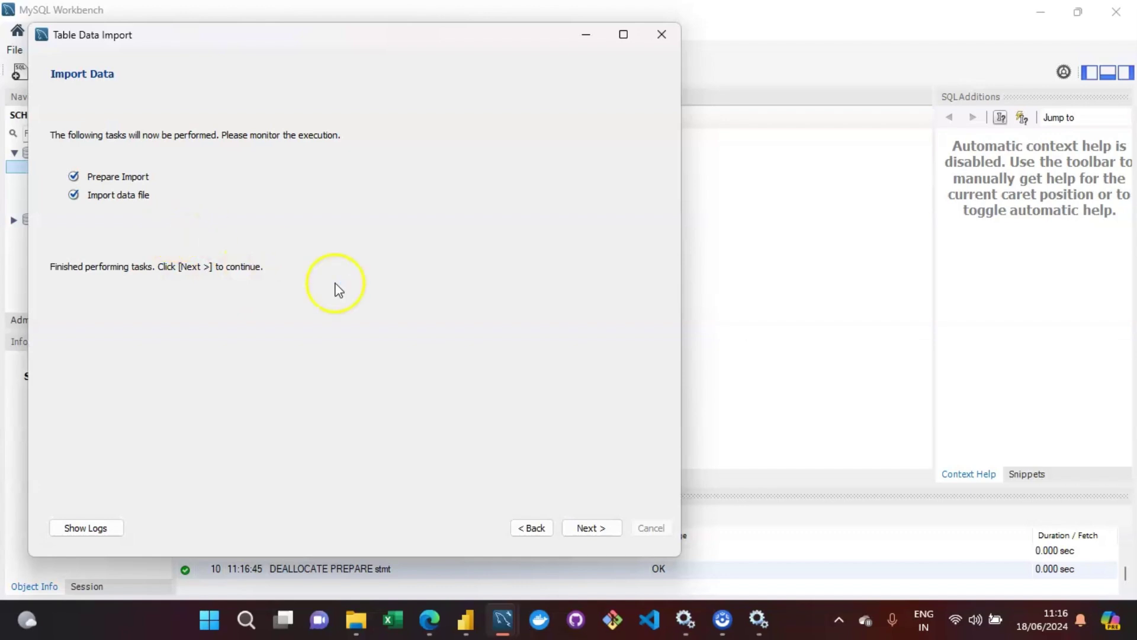
{"action": "left_click", "coordinate": [589, 528]}
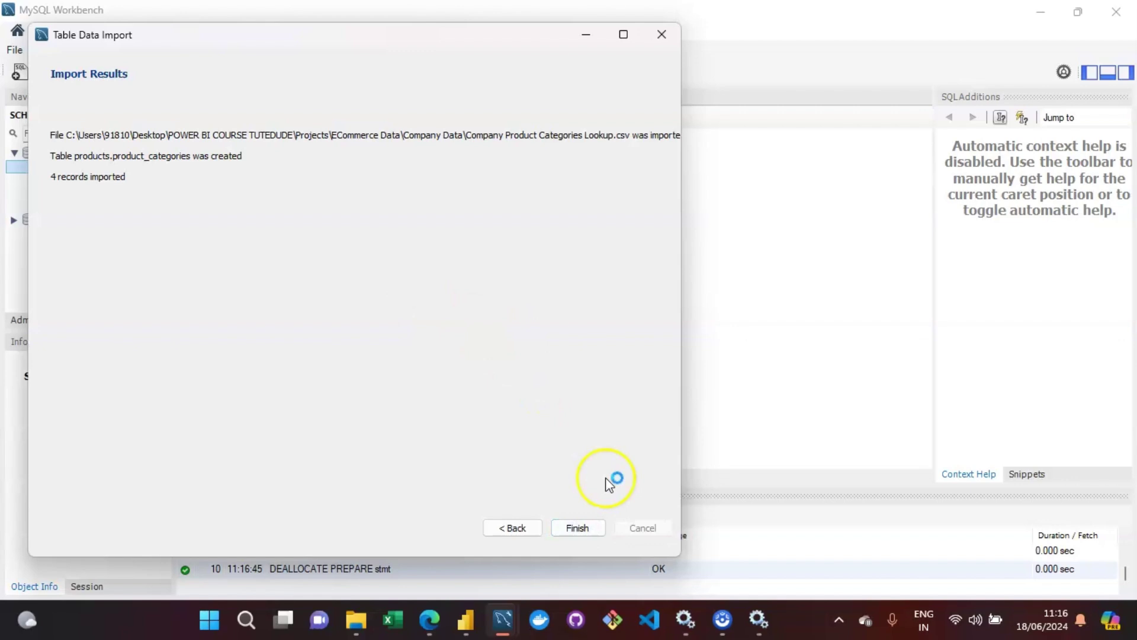
{"action": "left_click", "coordinate": [579, 528]}
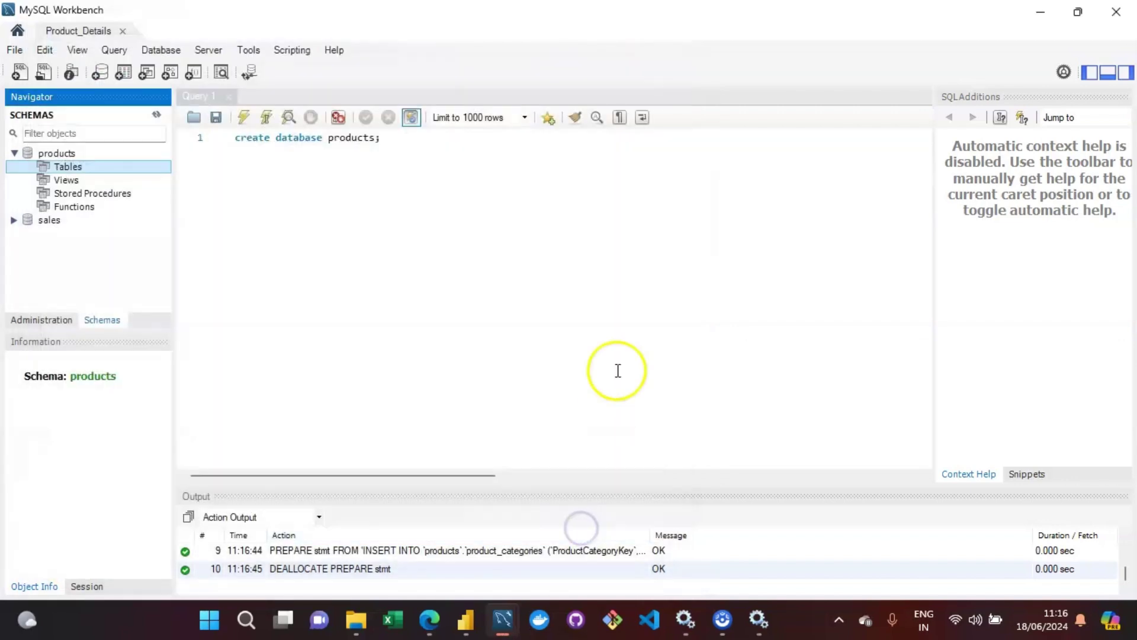
Replace the query with "use products ;" and run it to make products the active database.
{"action": "left_click", "coordinate": [536, 282]}
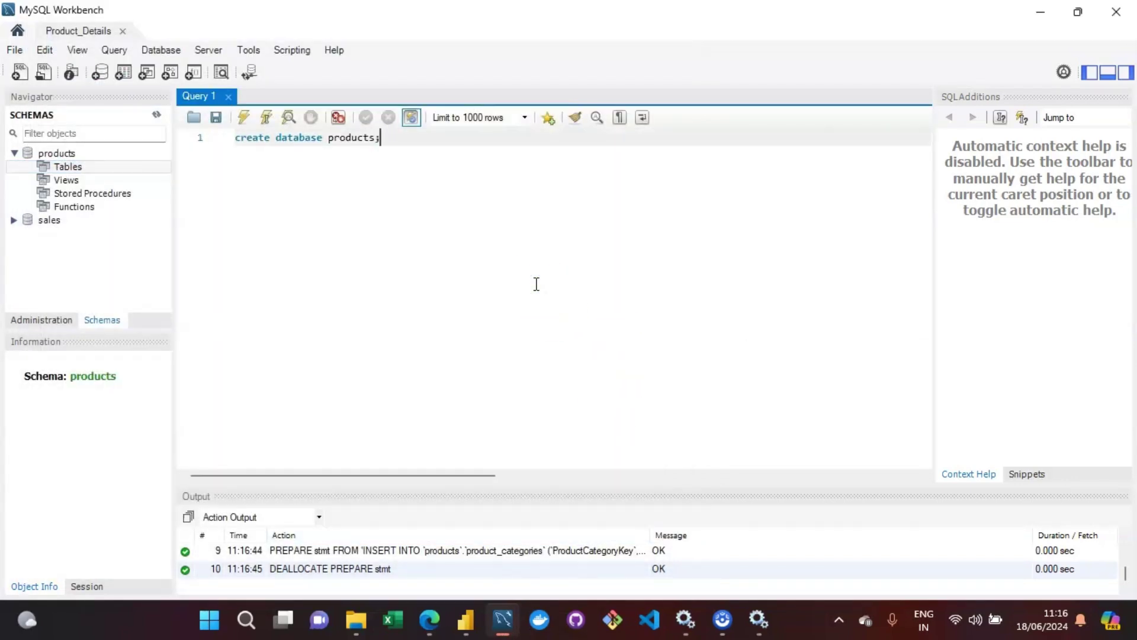
{"action": "key", "text": "ctrl+a"}
{"action": "type", "text": "use "}
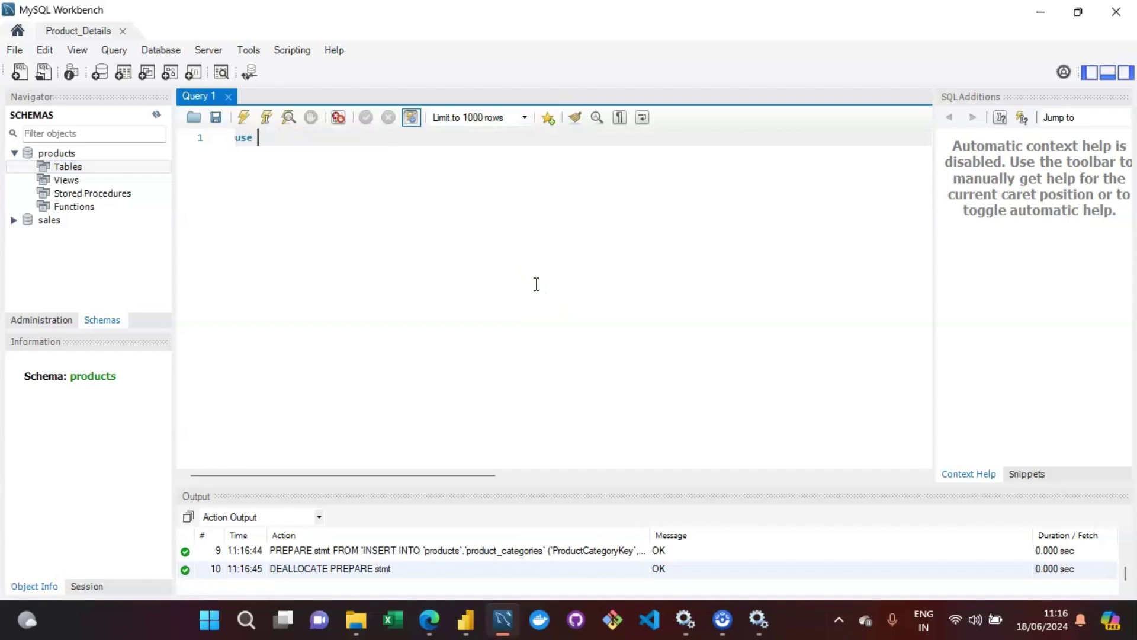
{"action": "type", "text": "database"}
{"action": "key", "text": "BackSpace"}
{"action": "key", "text": "BackSpace"}
{"action": "key", "text": "BackSpace"}
{"action": "key", "text": "BackSpace"}
{"action": "key", "text": "BackSpace"}
{"action": "key", "text": "BackSpace"}
{"action": "key", "text": "BackSpace"}
{"action": "key", "text": "BackSpace"}
{"action": "key", "text": "BackSpace"}
{"action": "type", "text": "products"}
{"action": "key", "text": "ctrl+Return"}
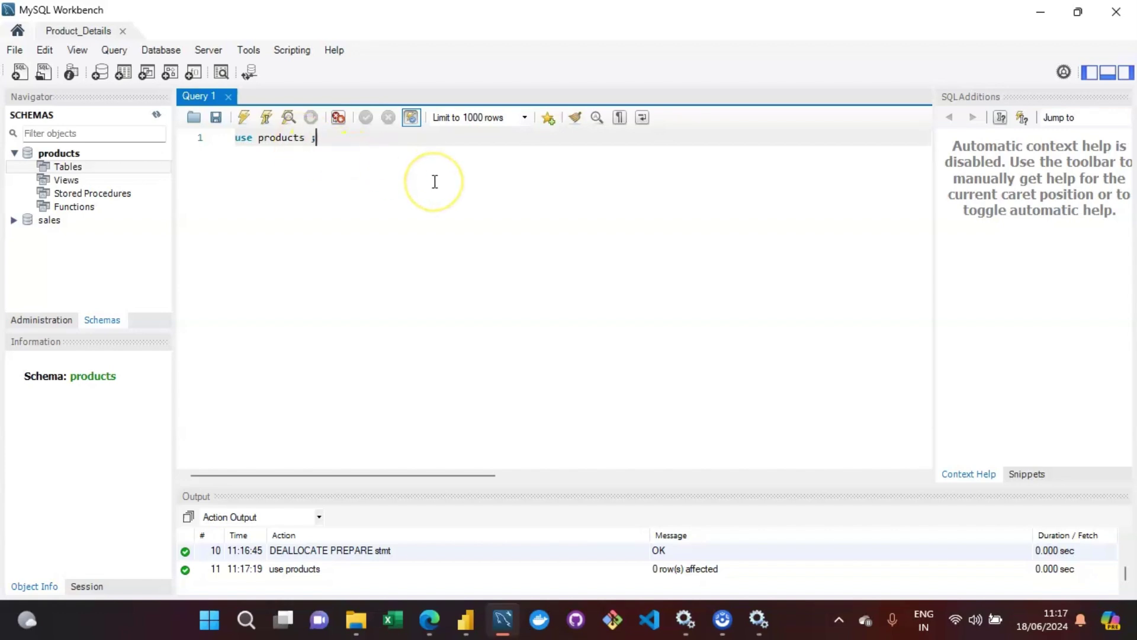
Replace the query with "show tables ;" and run it to list the tables in the products database.
{"action": "key", "text": "ctrl+a"}
{"action": "type", "text": "sho"}
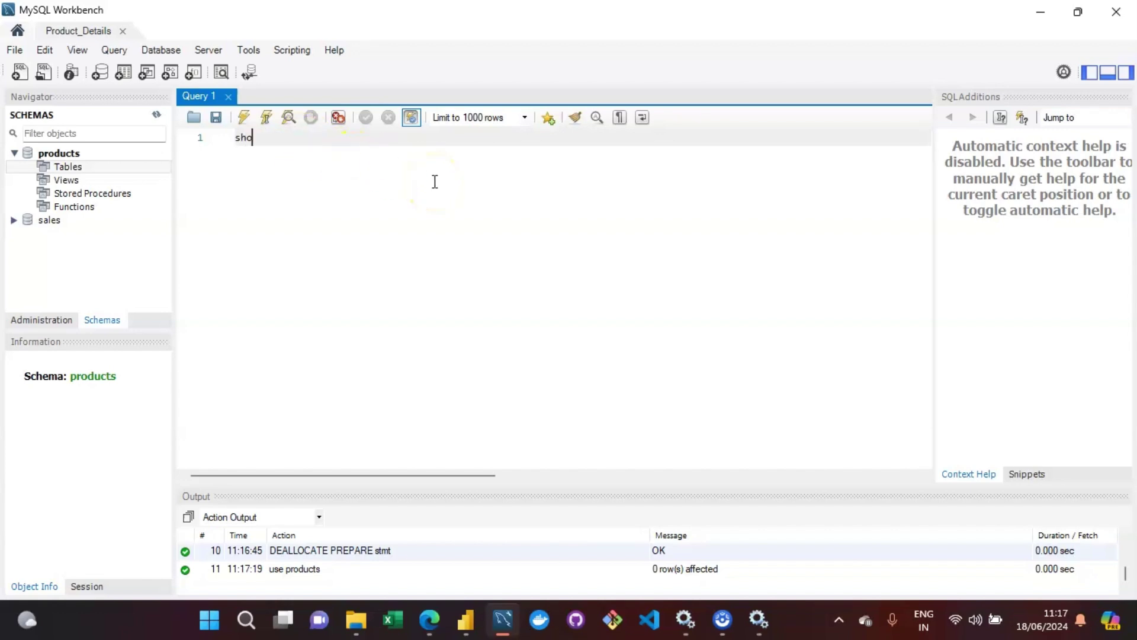
{"action": "type", "text": "w tables ;"}
{"action": "key", "text": "ctrl+Return"}
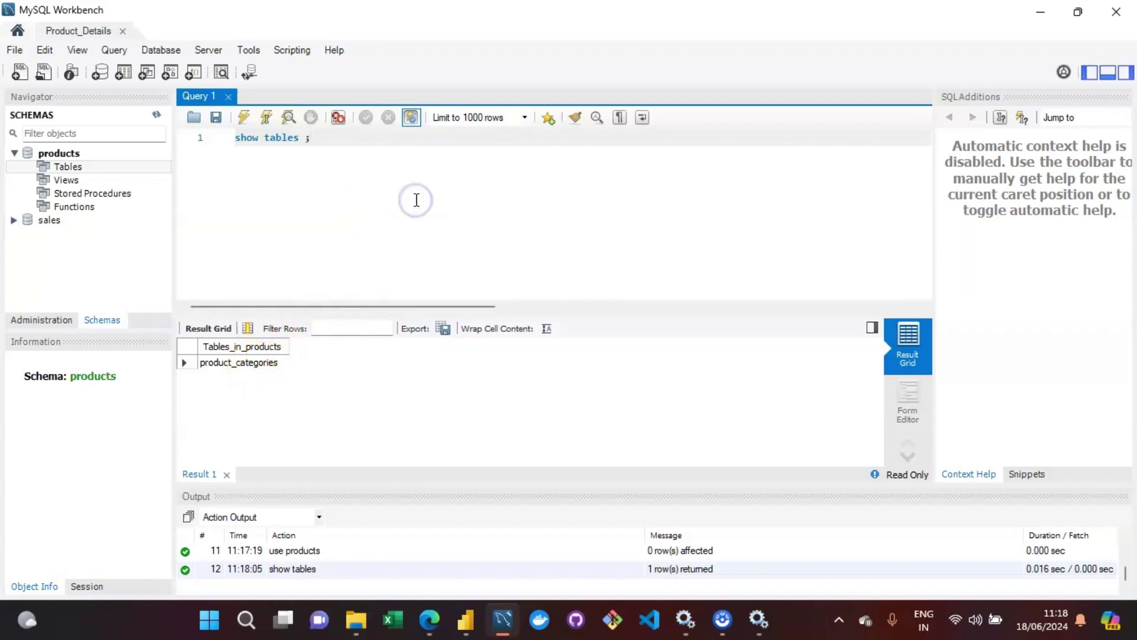
Replace the query with "select * from product_categories;" and run it to display the imported rows.
{"action": "key", "text": "ctrl+a"}
{"action": "key", "text": "BackSpace"}
{"action": "type", "text": "s"}
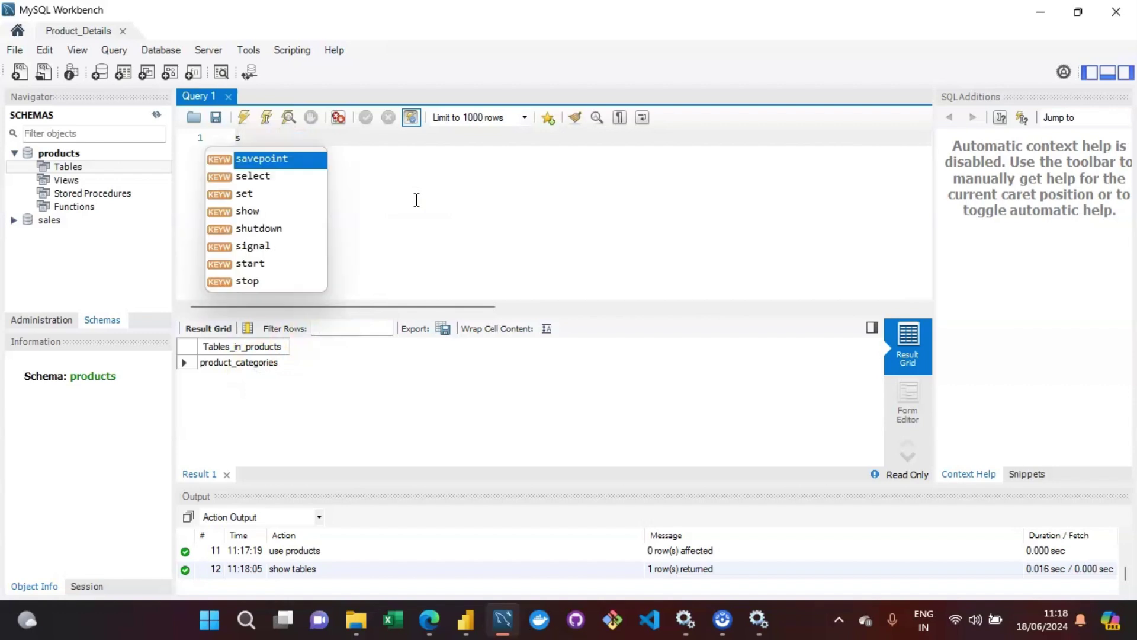
{"action": "type", "text": "elect "}
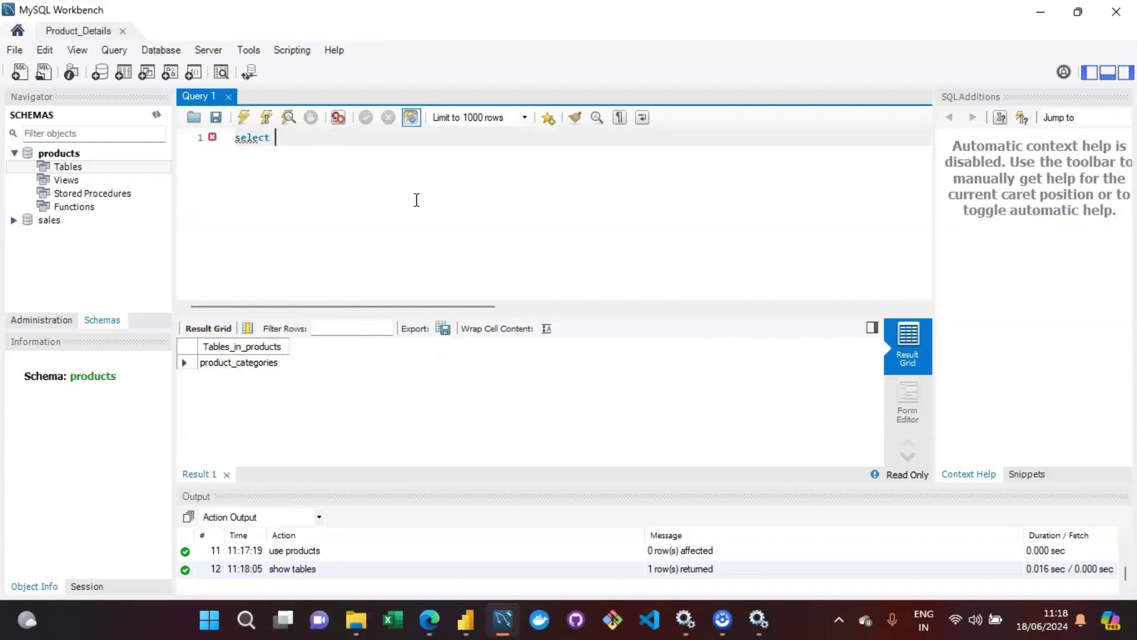
{"action": "type", "text": "* from product_c"}
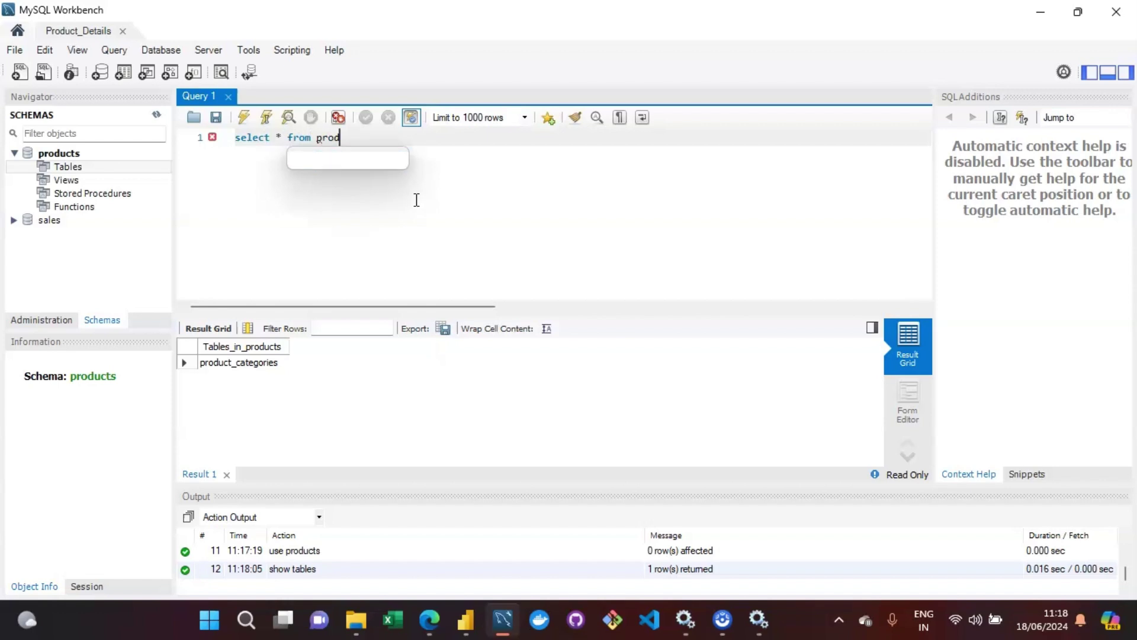
{"action": "type", "text": "g"}
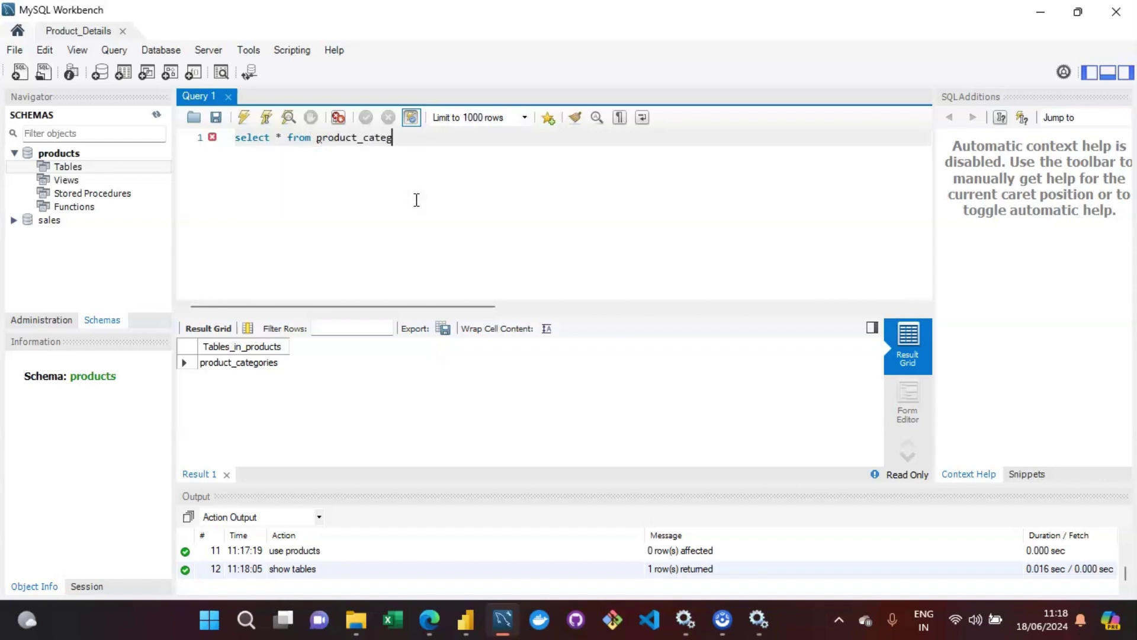
{"action": "type", "text": "ories;"}
{"action": "key", "text": "Right"}
{"action": "key", "text": "ctrl+Return"}
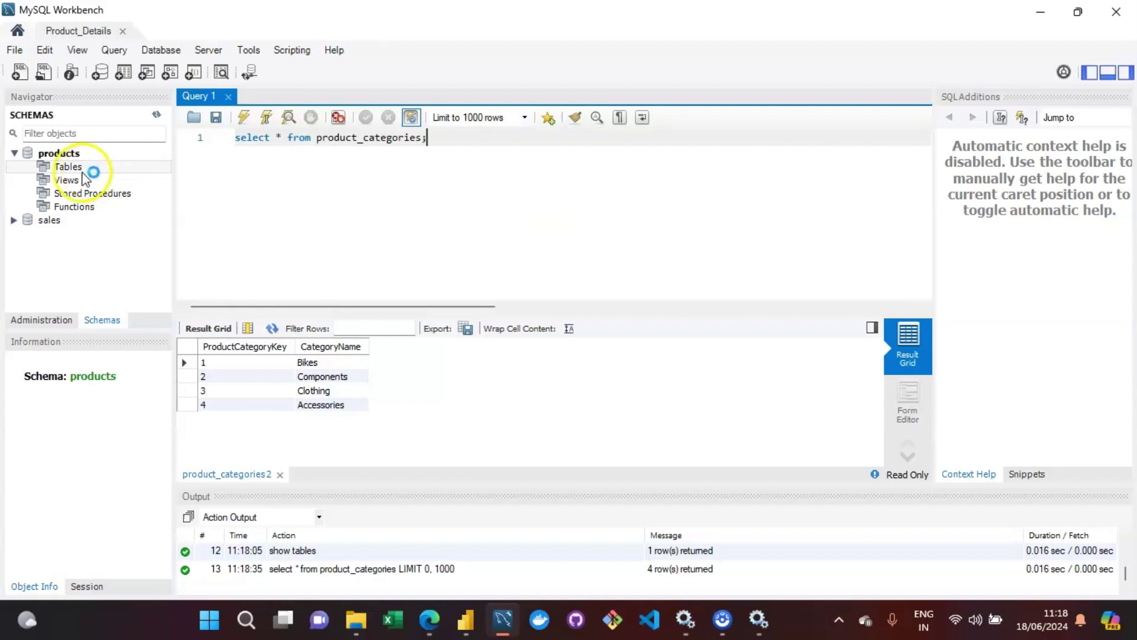
{"action": "right_click", "coordinate": [62, 165]}
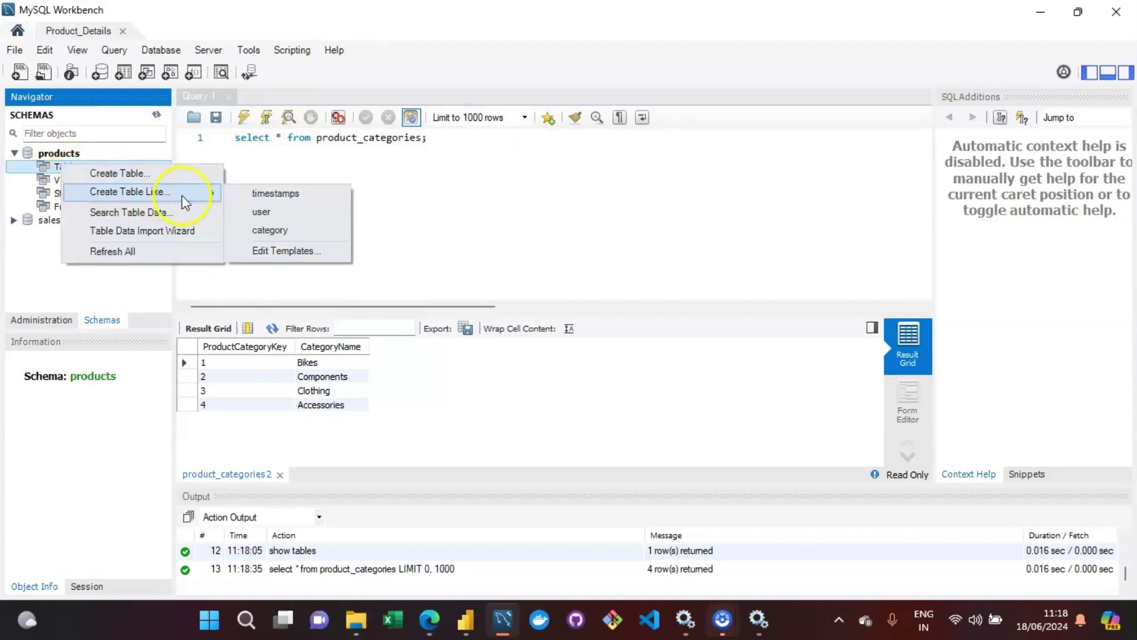
{"action": "right_click", "coordinate": [29, 163]}
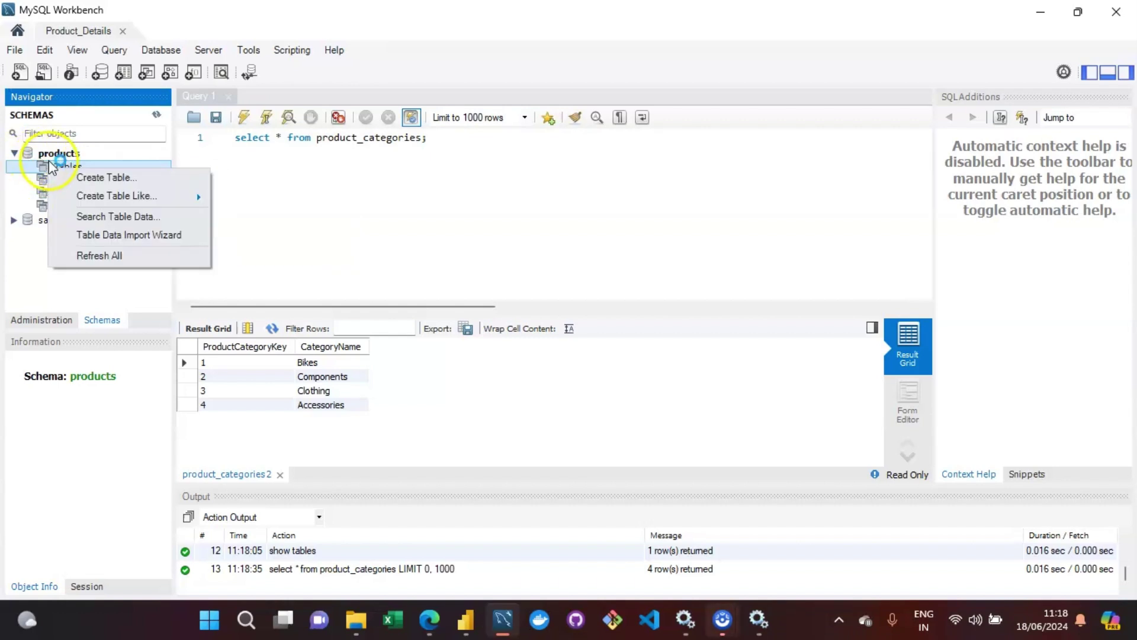
{"action": "left_click", "coordinate": [137, 236]}
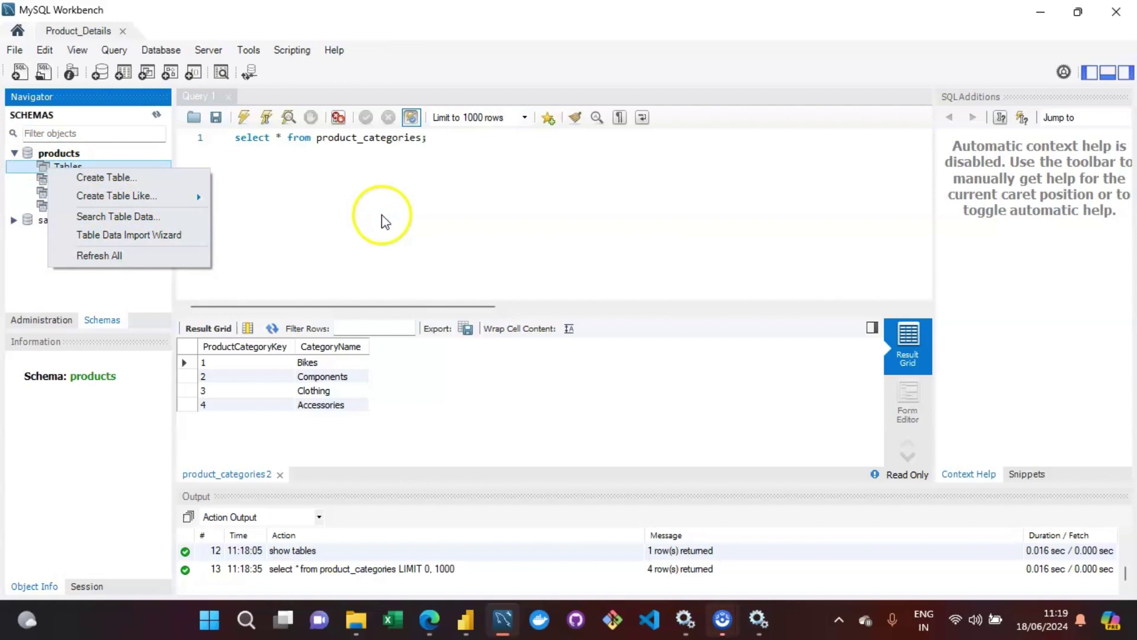
{"action": "left_click", "coordinate": [382, 222]}
{"action": "left_click", "coordinate": [643, 204]}
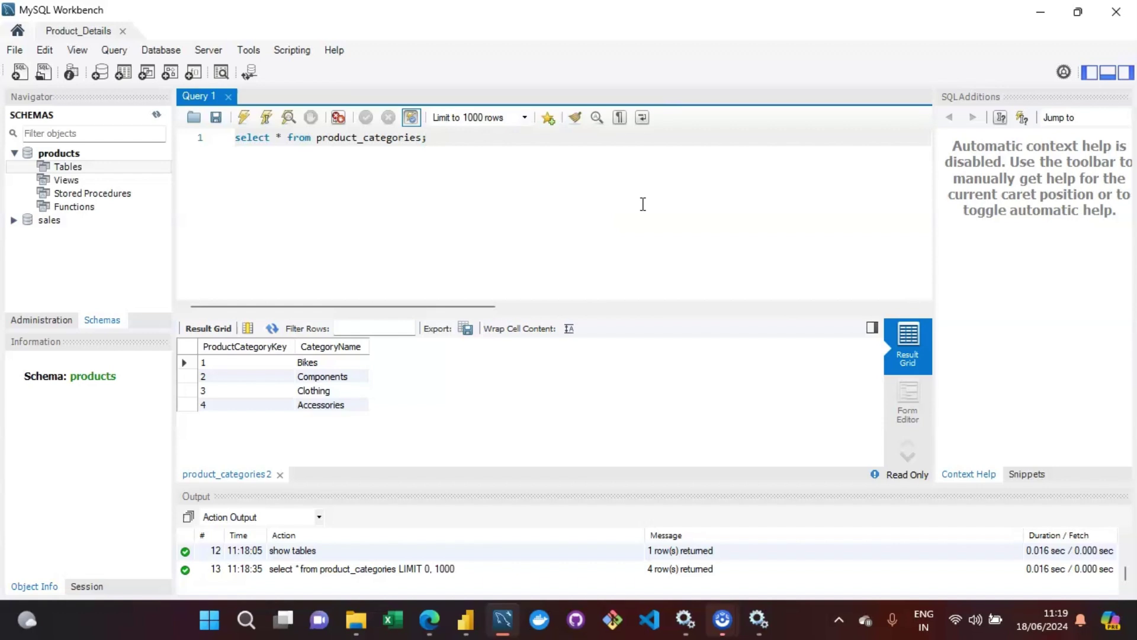
Save the SQL script in the Company Data folder as Product_SQL_Data.
{"action": "key", "text": "ctrl+s"}
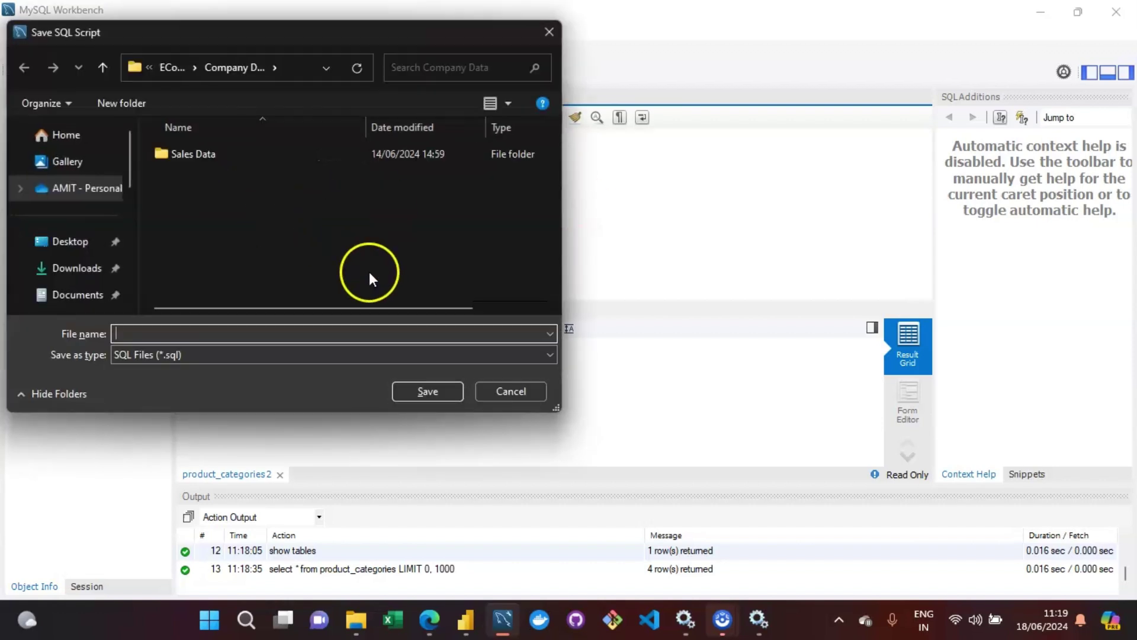
{"action": "left_click", "coordinate": [163, 330]}
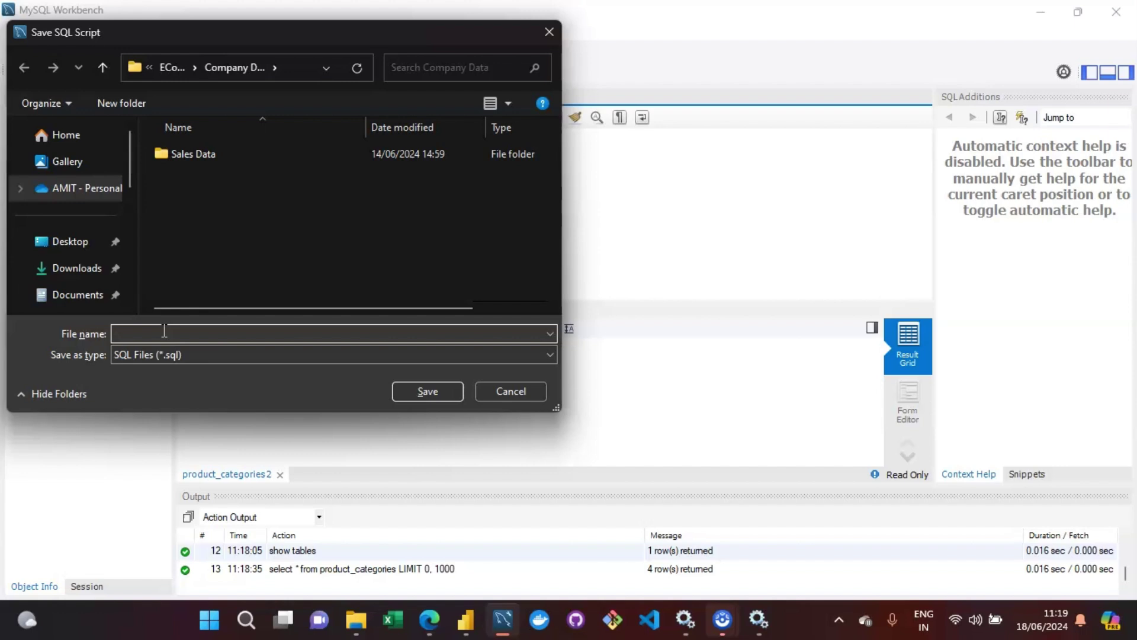
{"action": "type", "text": "Sal"}
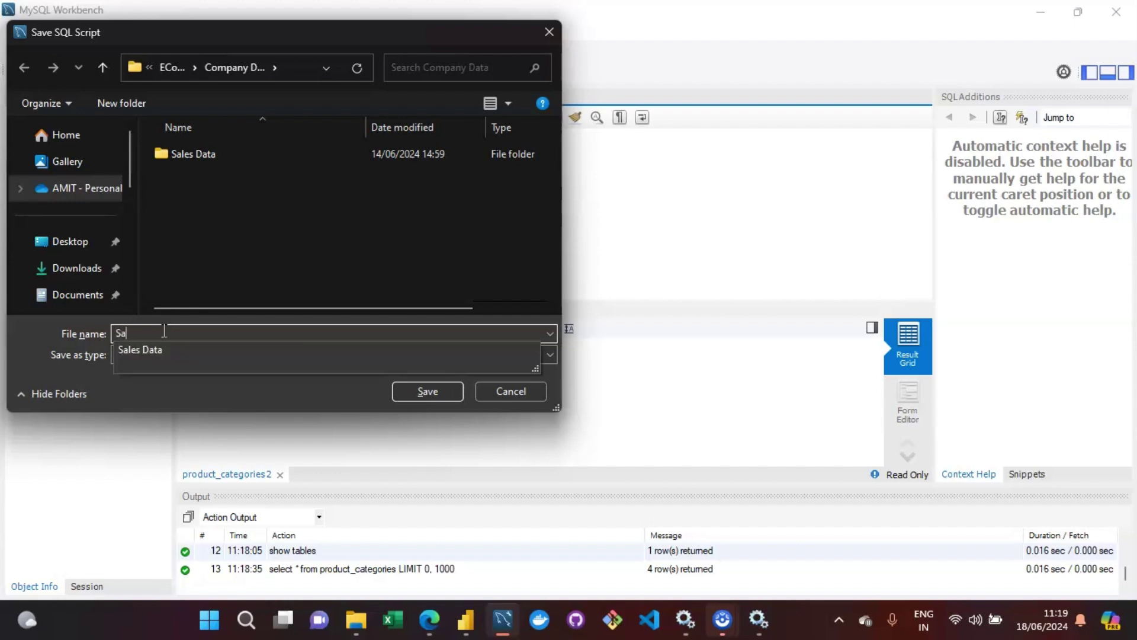
{"action": "key", "text": "BackSpace"}
{"action": "key", "text": "BackSpace"}
{"action": "type", "text": "Pr"}
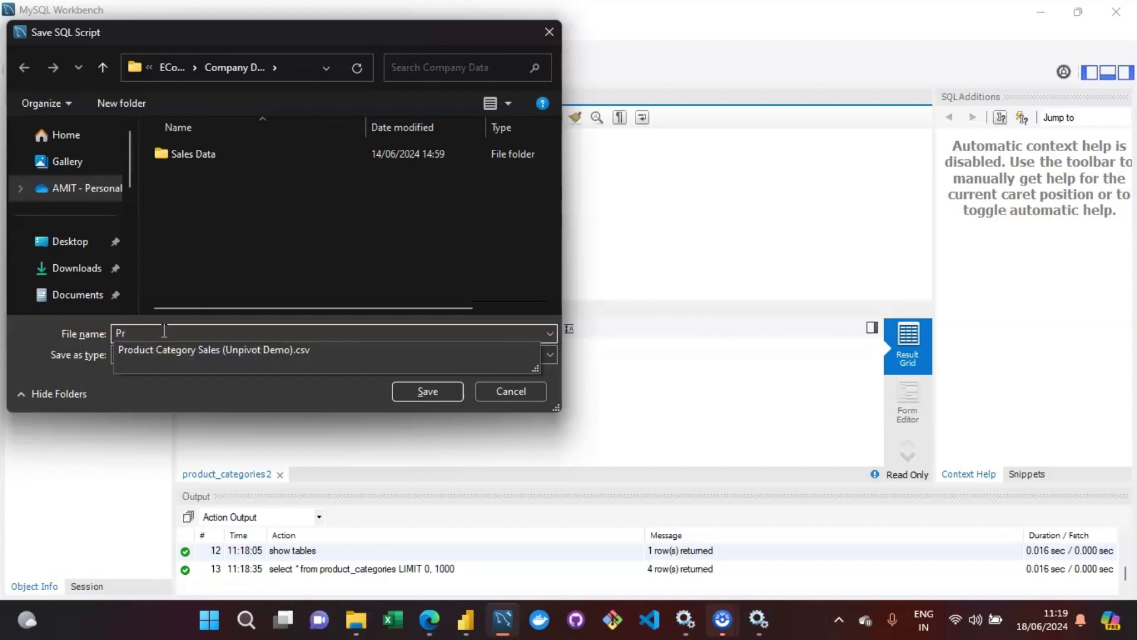
{"action": "type", "text": "oduct_SQL"}
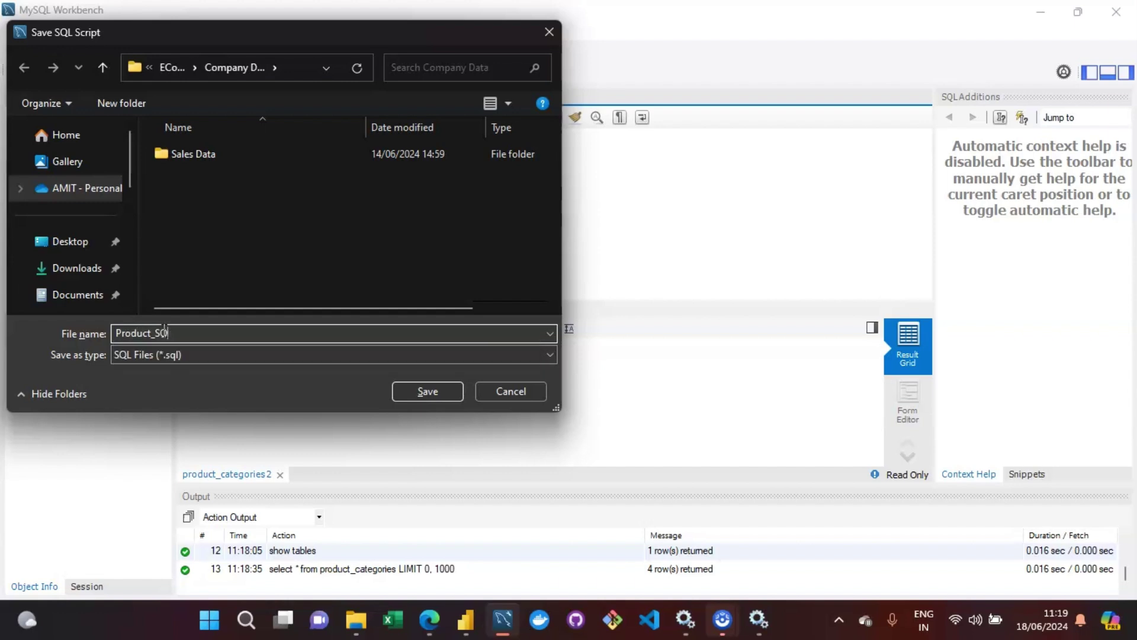
{"action": "type", "text": "_data"}
{"action": "key", "text": "BackSpace"}
{"action": "key", "text": "BackSpace"}
{"action": "key", "text": "BackSpace"}
{"action": "key", "text": "BackSpace"}
{"action": "type", "text": "Data"}
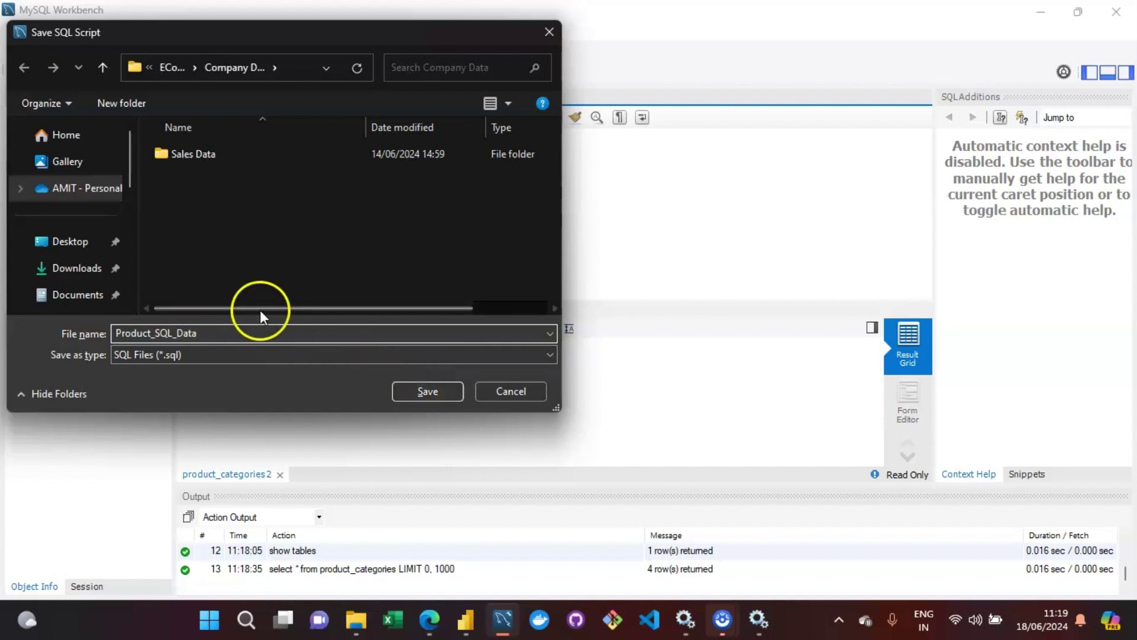
{"action": "left_click", "coordinate": [439, 392]}
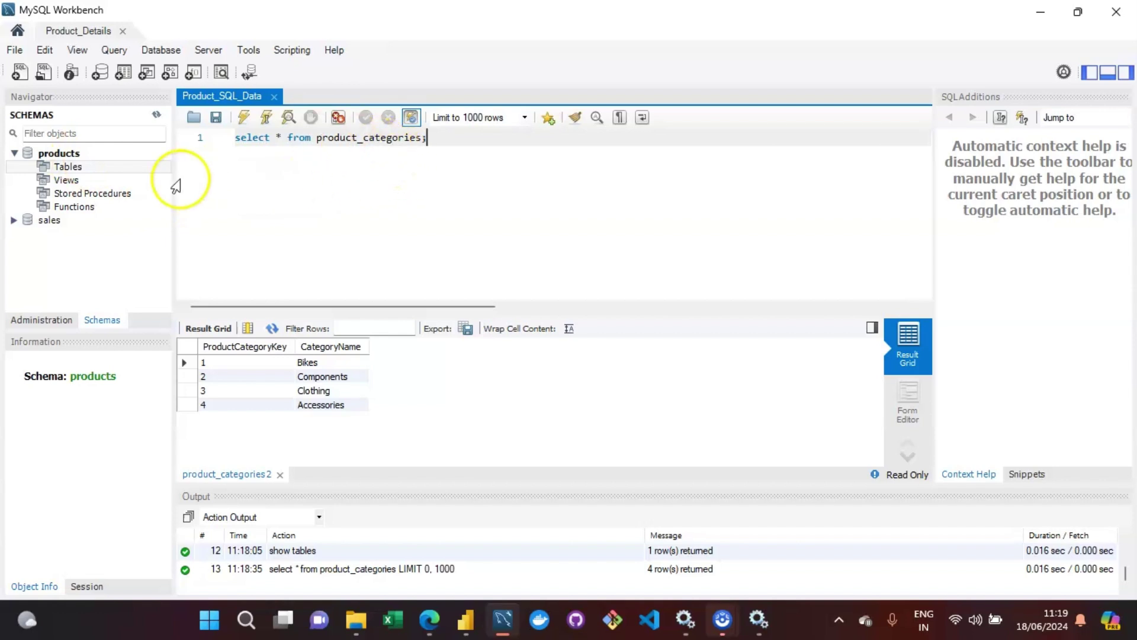
Close the Product_Details connection and switch to the untitled Power BI Desktop report.
{"action": "left_click", "coordinate": [425, 151]}
{"action": "left_click", "coordinate": [624, 297]}
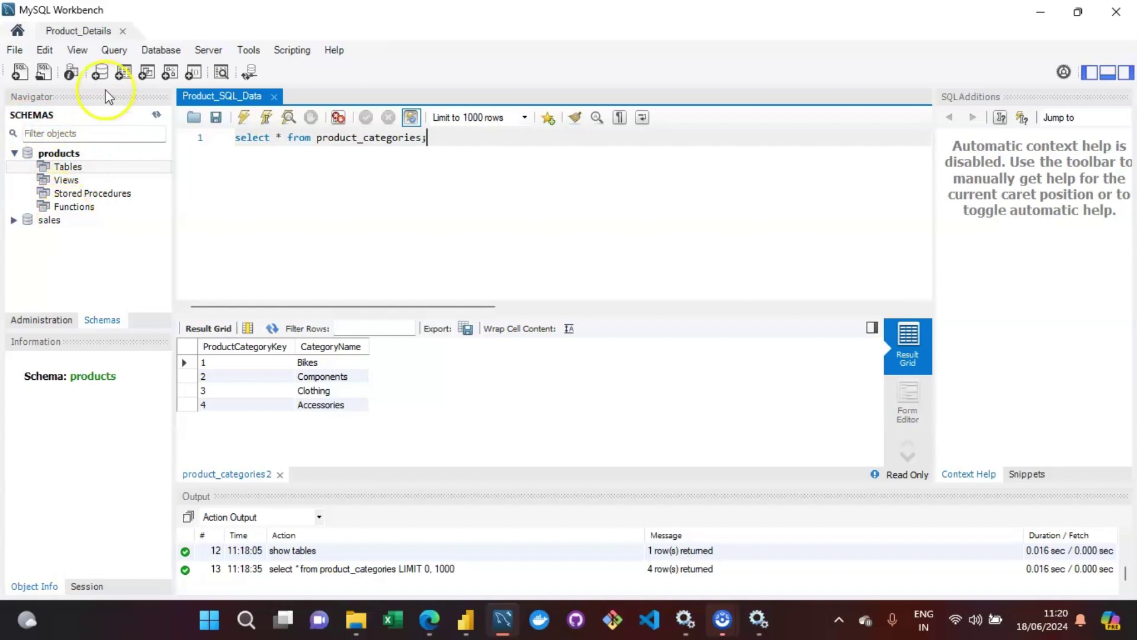
{"action": "left_click", "coordinate": [124, 31]}
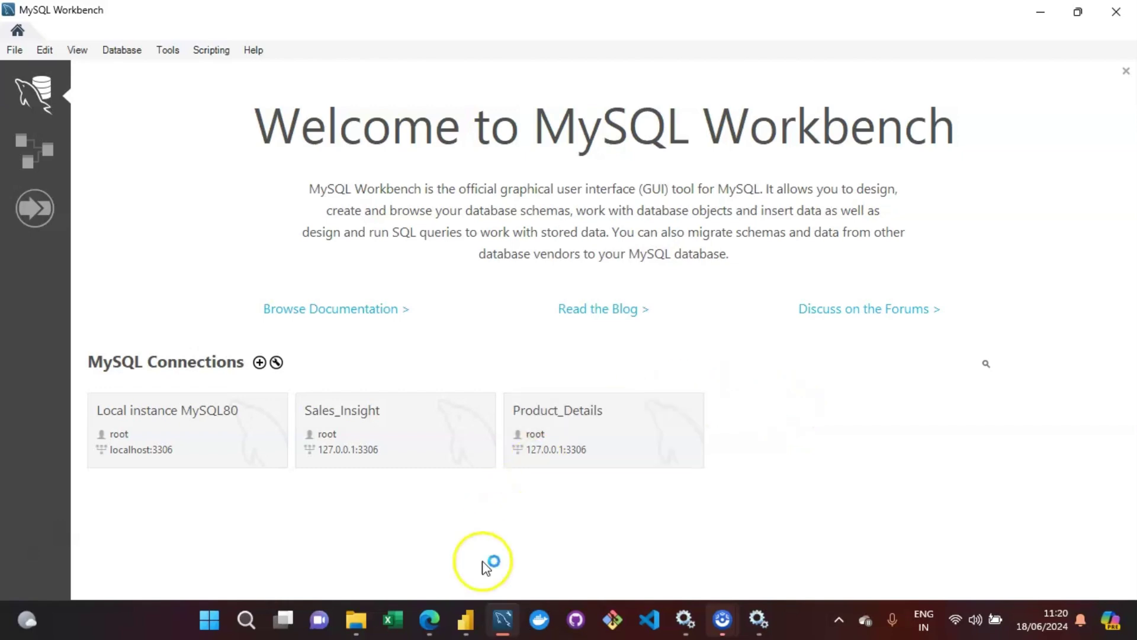
{"action": "left_click", "coordinate": [470, 632]}
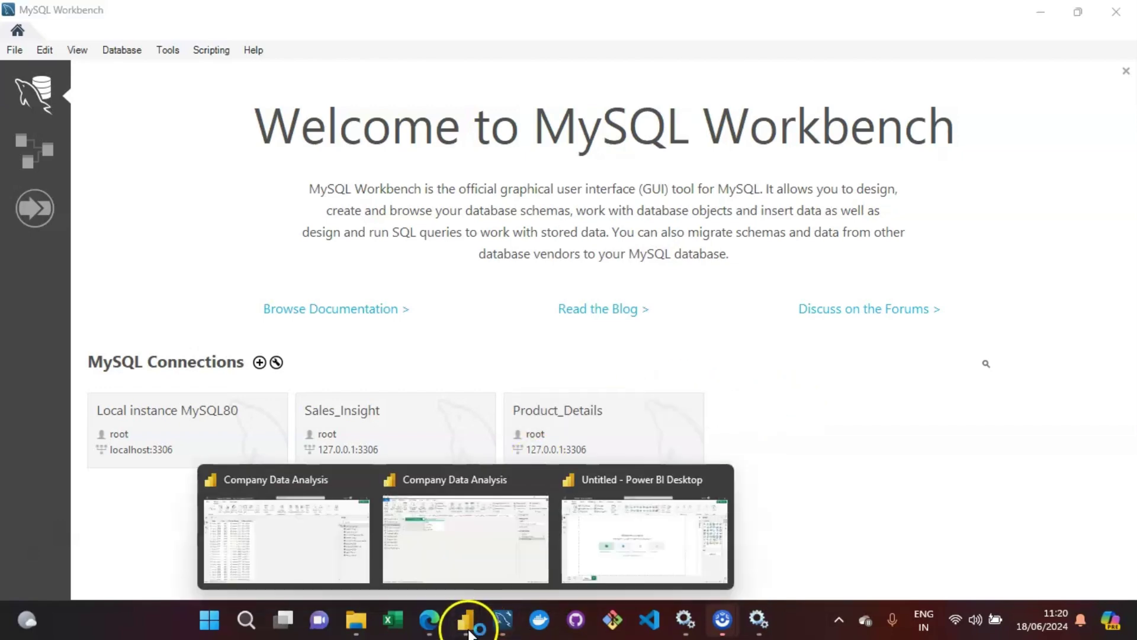
{"action": "left_click", "coordinate": [865, 378]}
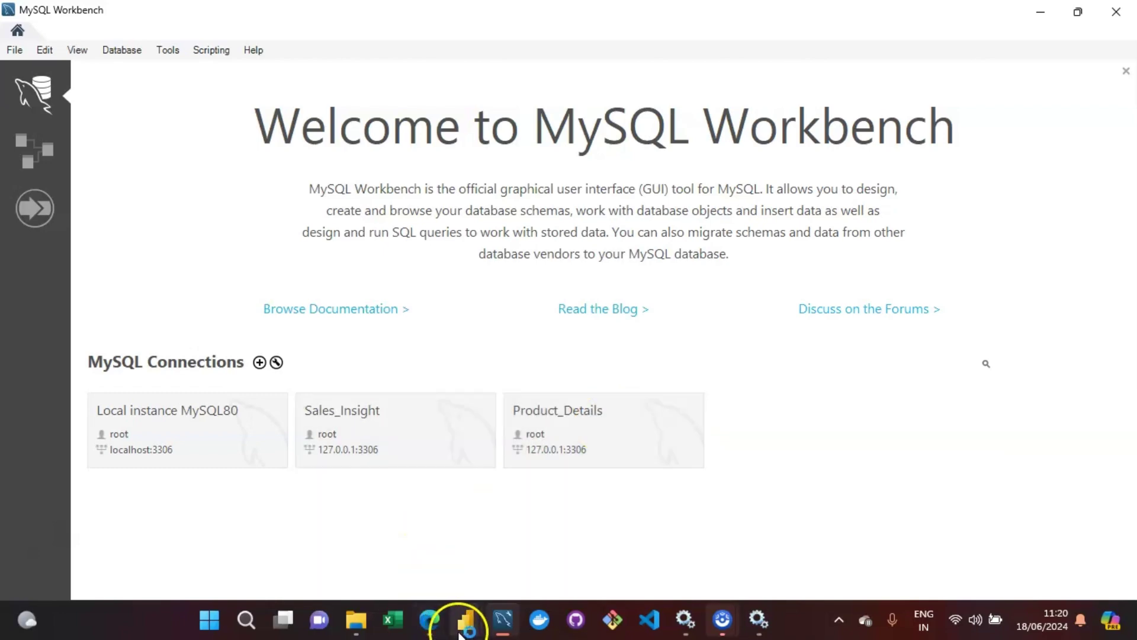
{"action": "mouse_move", "coordinate": [461, 632]}
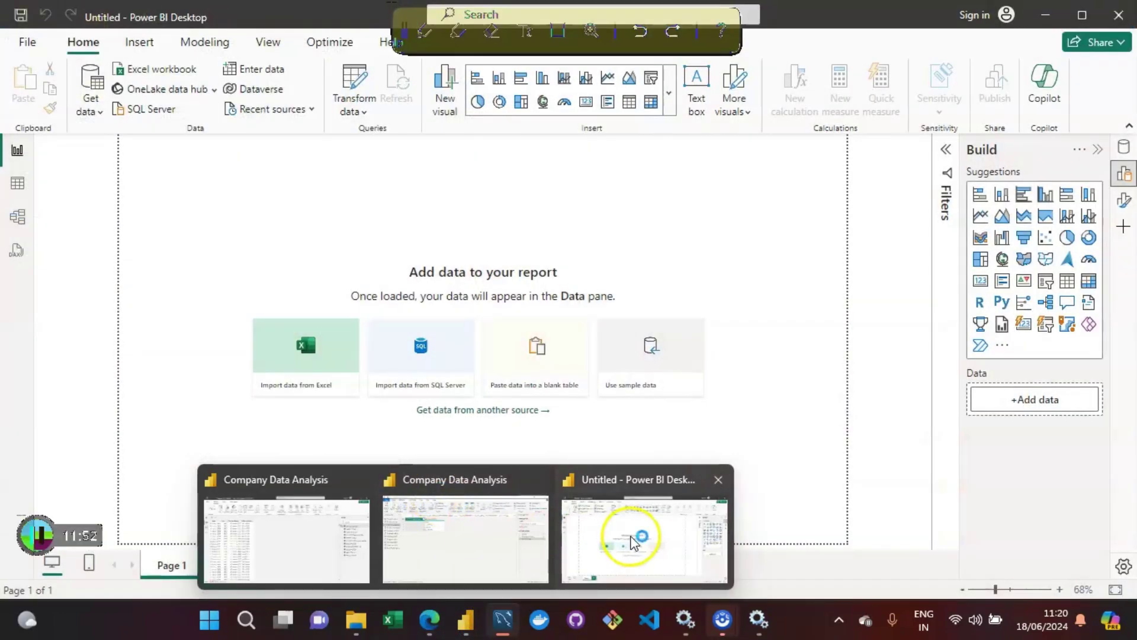
{"action": "left_click", "coordinate": [633, 540]}
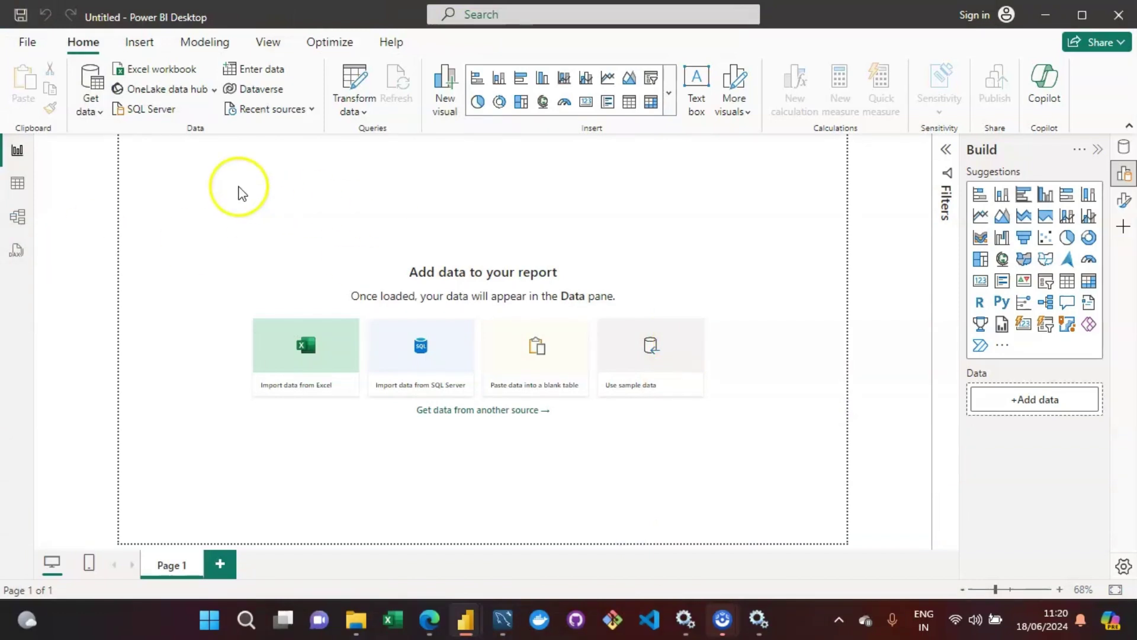
Search the full list of data connectors for "sql" and start a MySQL database connection.
{"action": "left_click", "coordinate": [89, 106]}
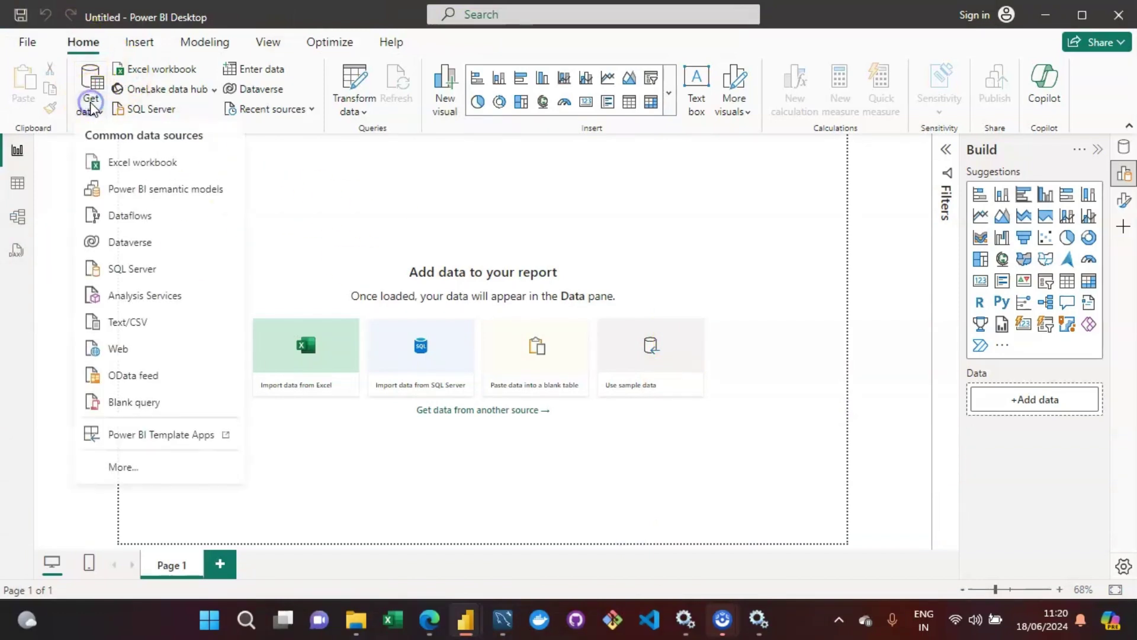
{"action": "left_click", "coordinate": [124, 470]}
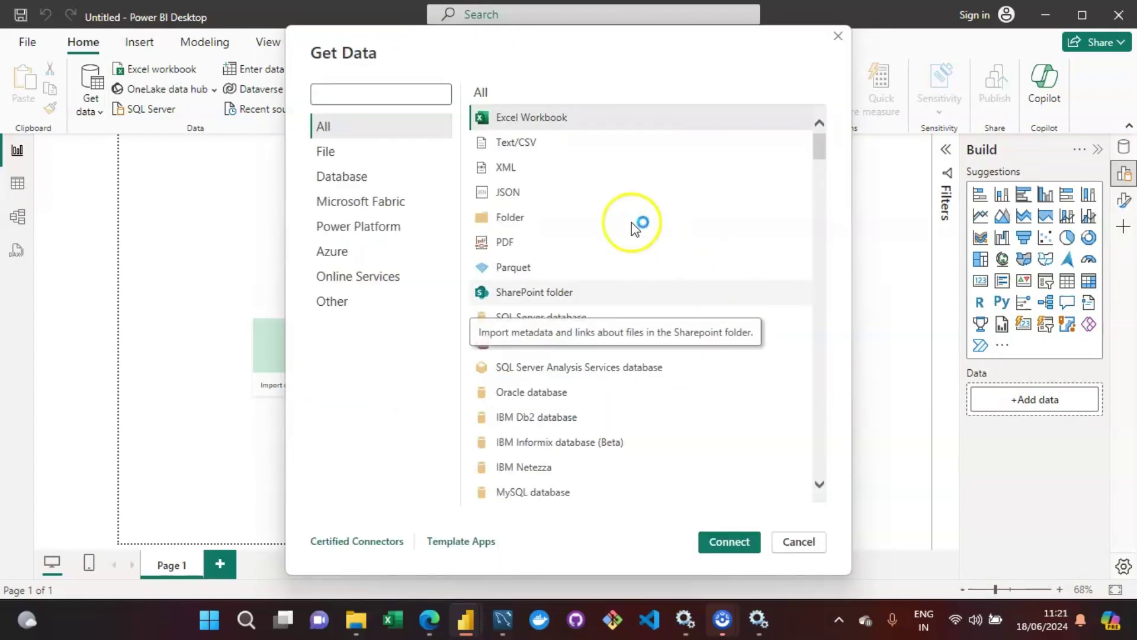
{"action": "left_click", "coordinate": [347, 177]}
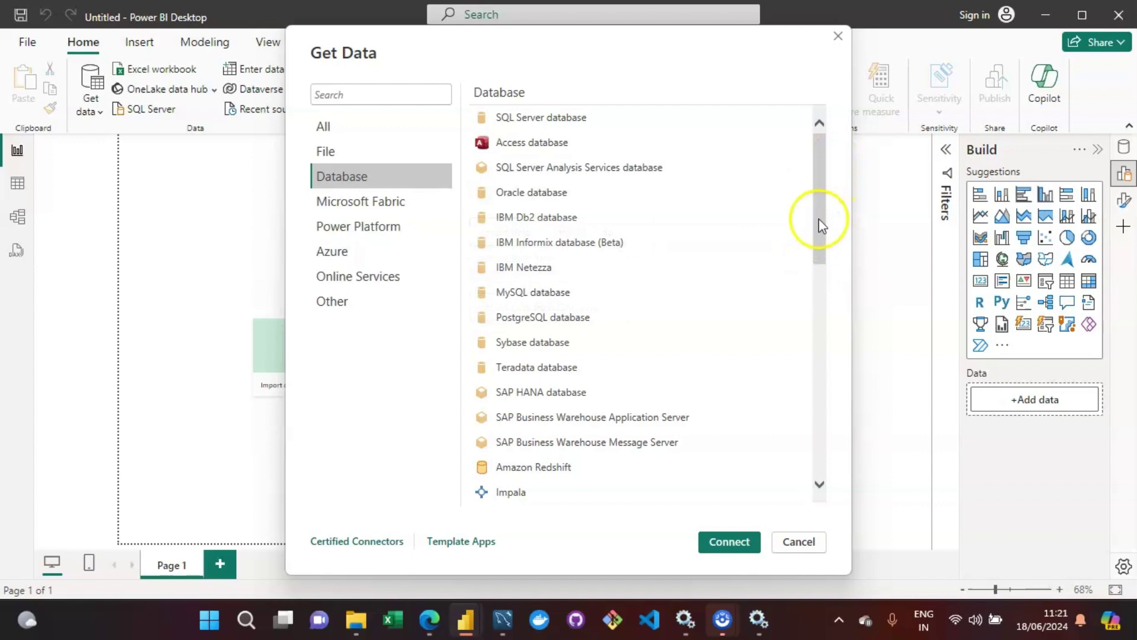
{"action": "left_click", "coordinate": [402, 96]}
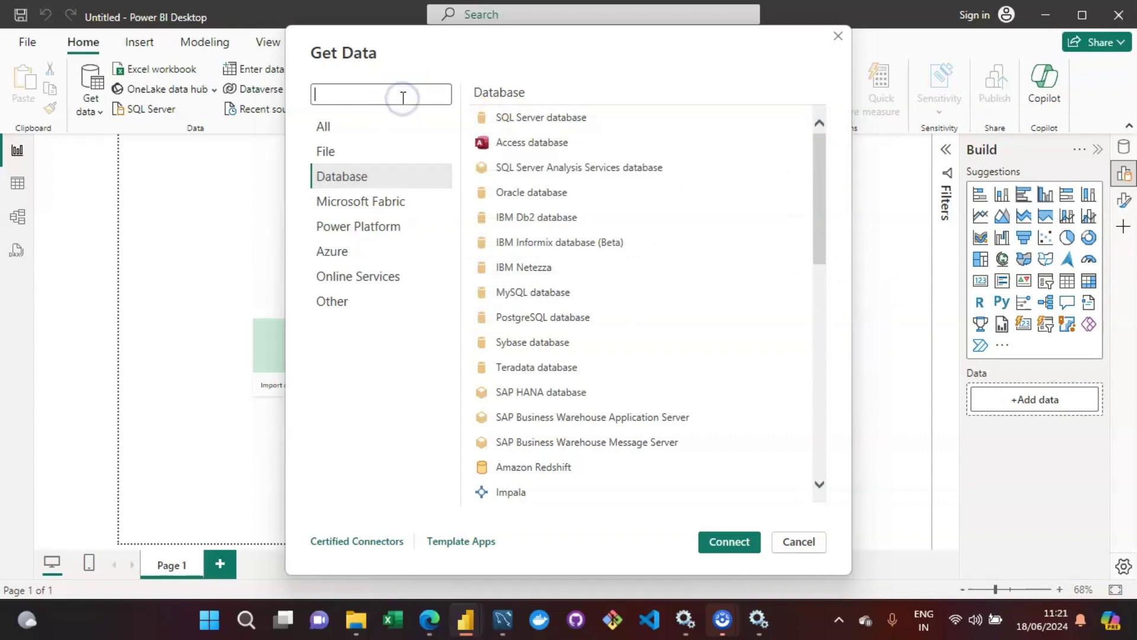
{"action": "type", "text": "sql"}
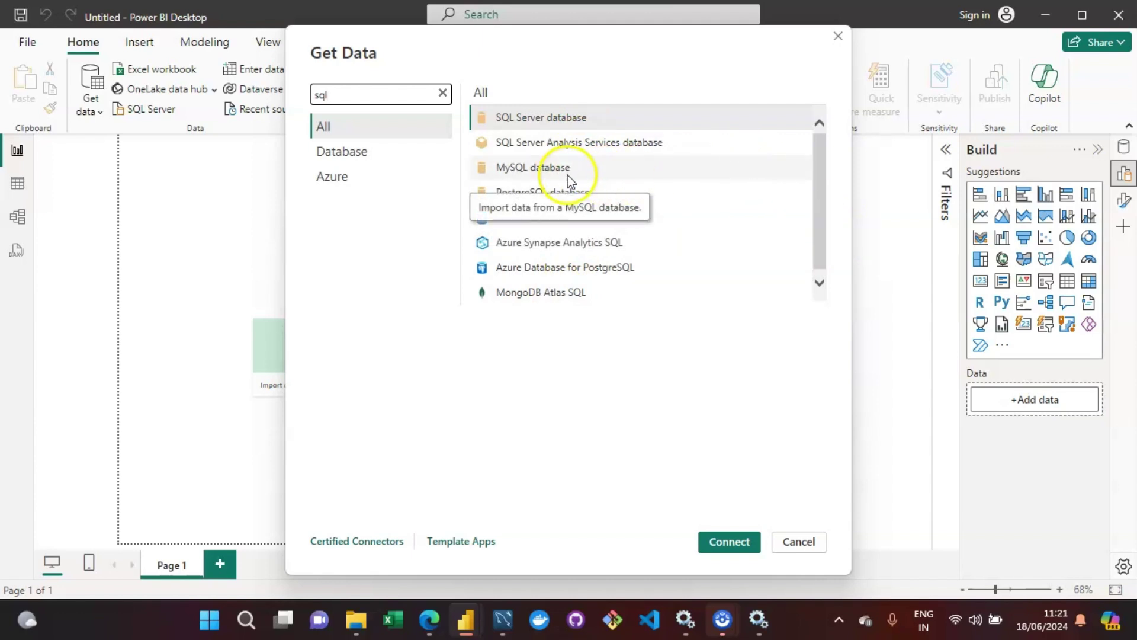
{"action": "left_click", "coordinate": [539, 169]}
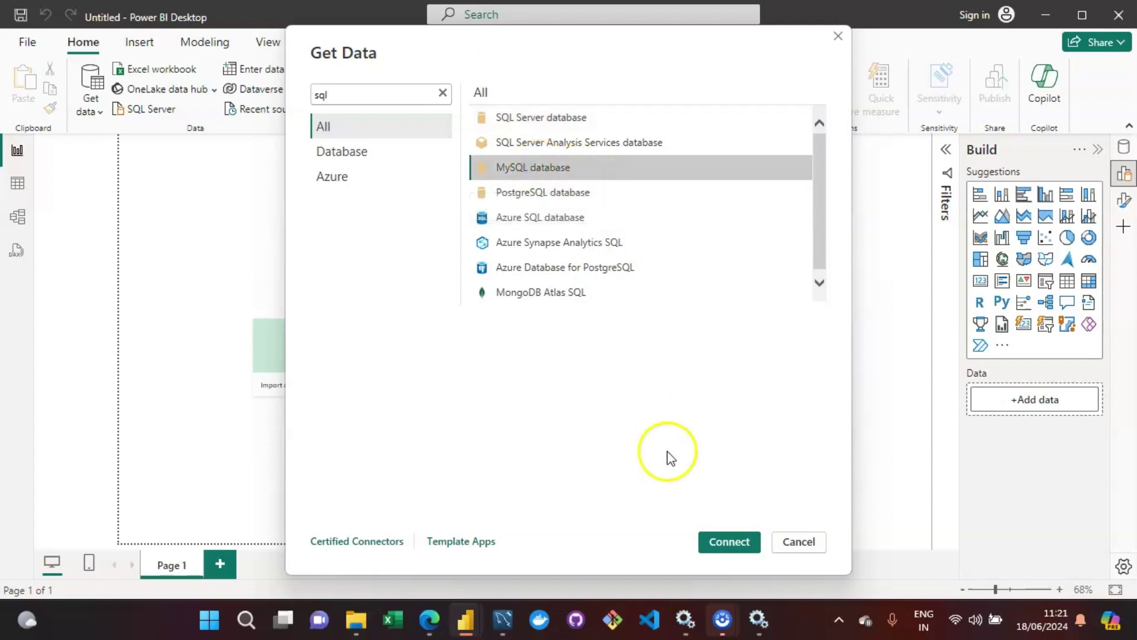
{"action": "left_click", "coordinate": [728, 541]}
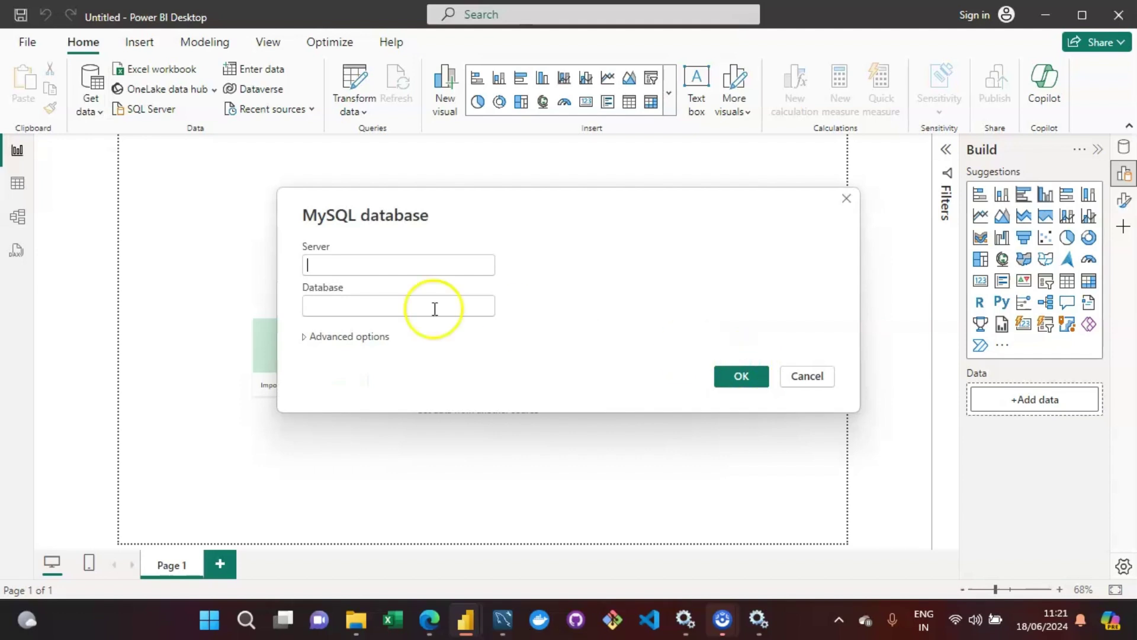
Look up the connection's host and port in MySQL Workbench and set the Power BI server to 127.0.0.1:3306.
{"action": "left_click", "coordinate": [332, 267]}
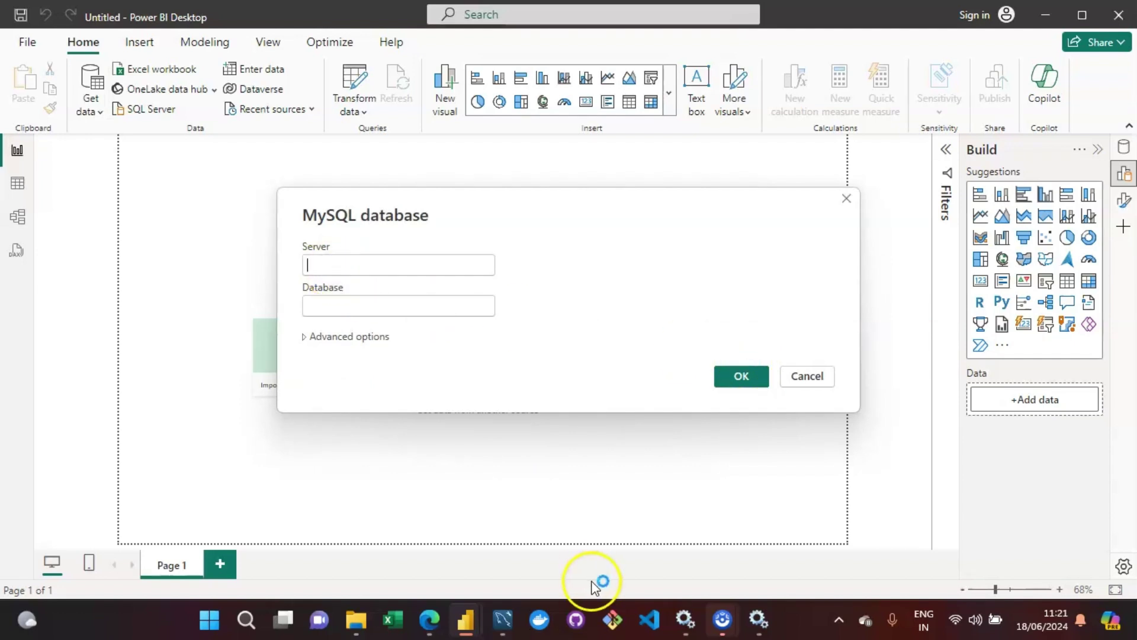
{"action": "mouse_move", "coordinate": [518, 615]}
{"action": "left_click", "coordinate": [509, 561]}
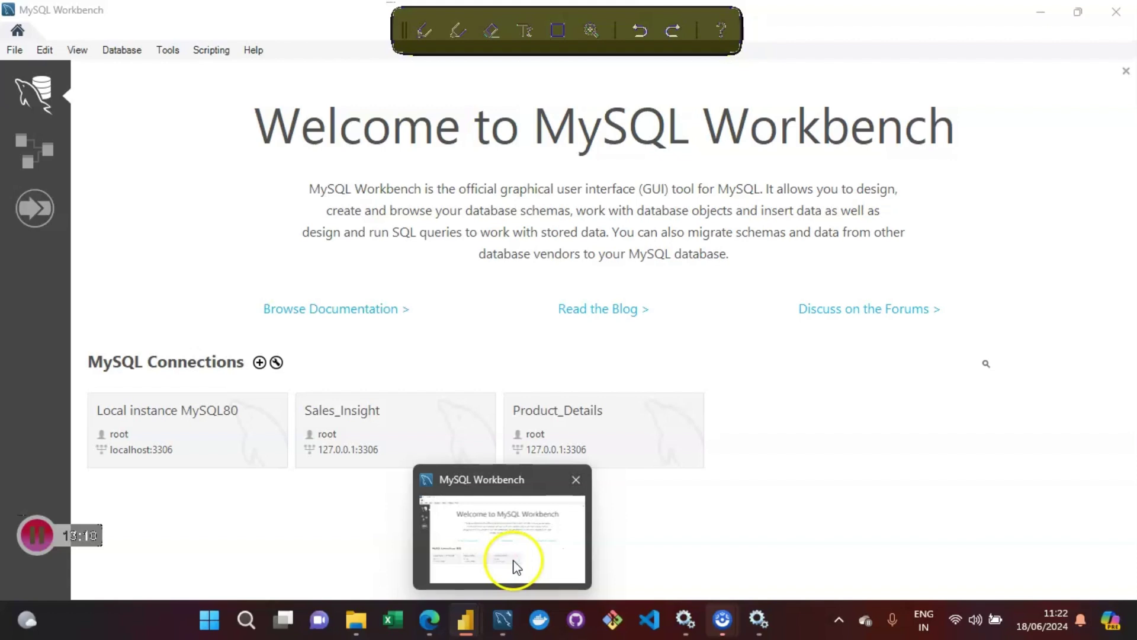
{"action": "left_click", "coordinate": [514, 561]}
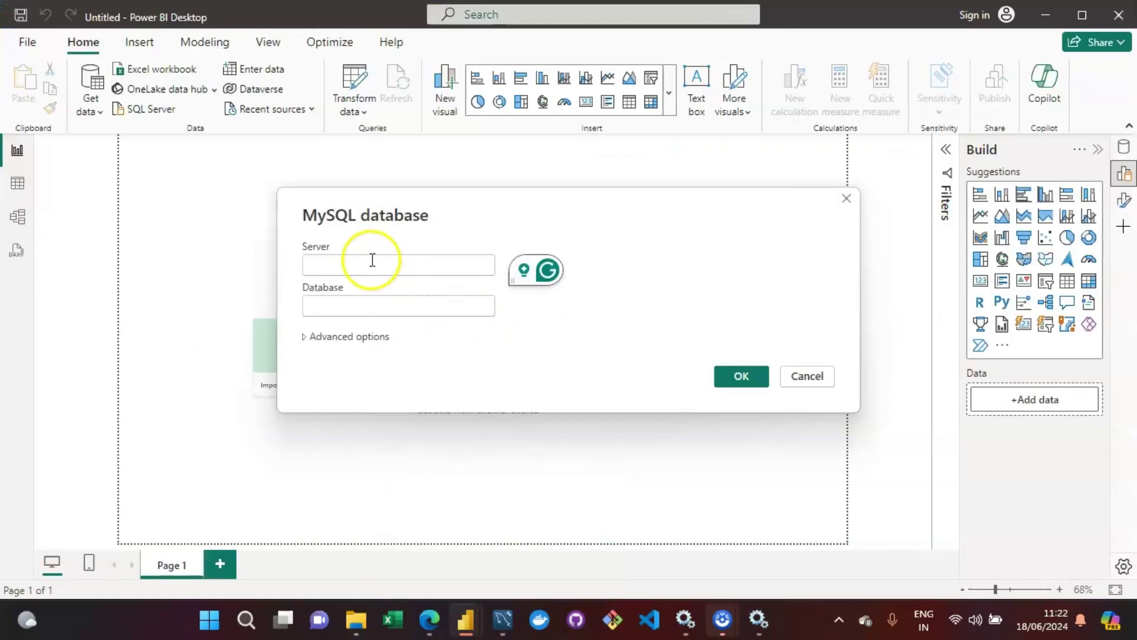
{"action": "left_click", "coordinate": [372, 260]}
{"action": "type", "text": "127."}
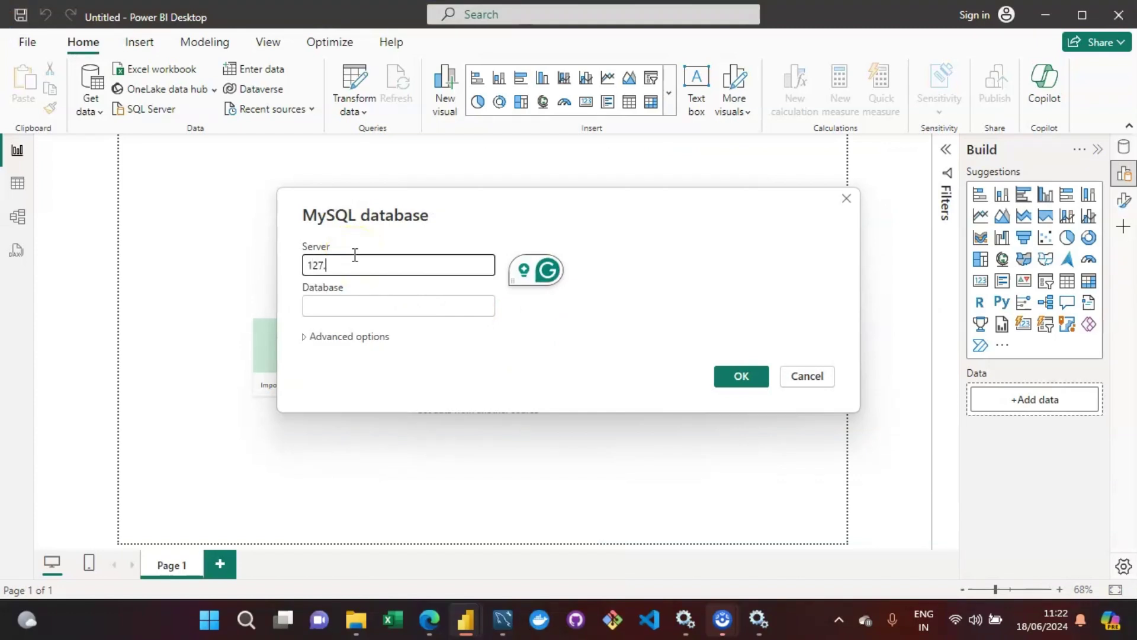
{"action": "type", "text": "0.0"}
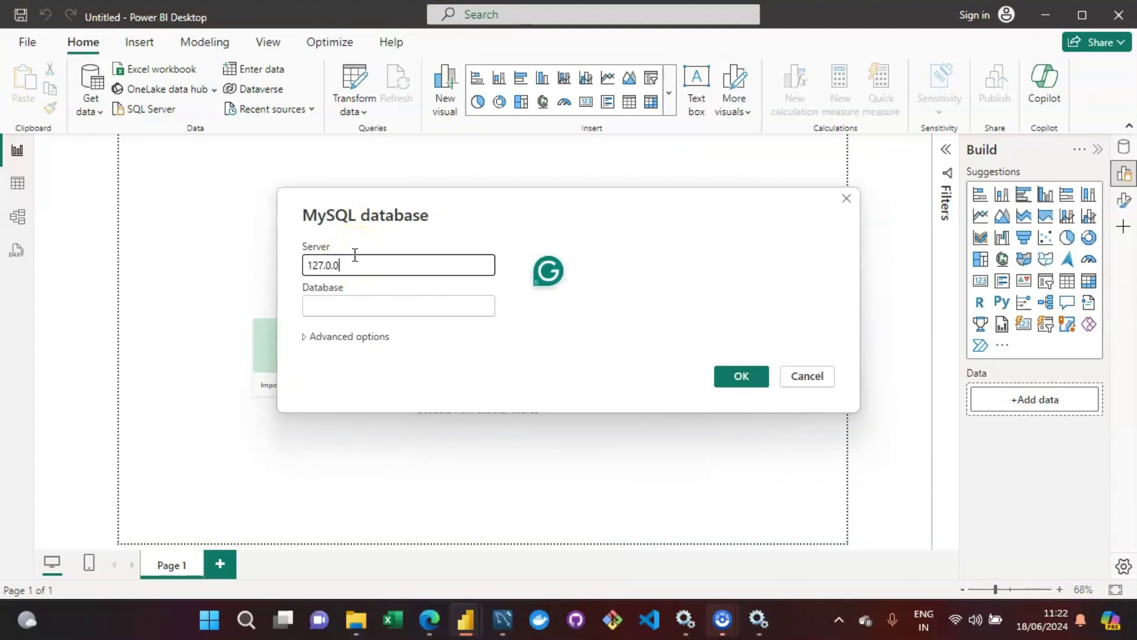
{"action": "type", "text": ".1:3306"}
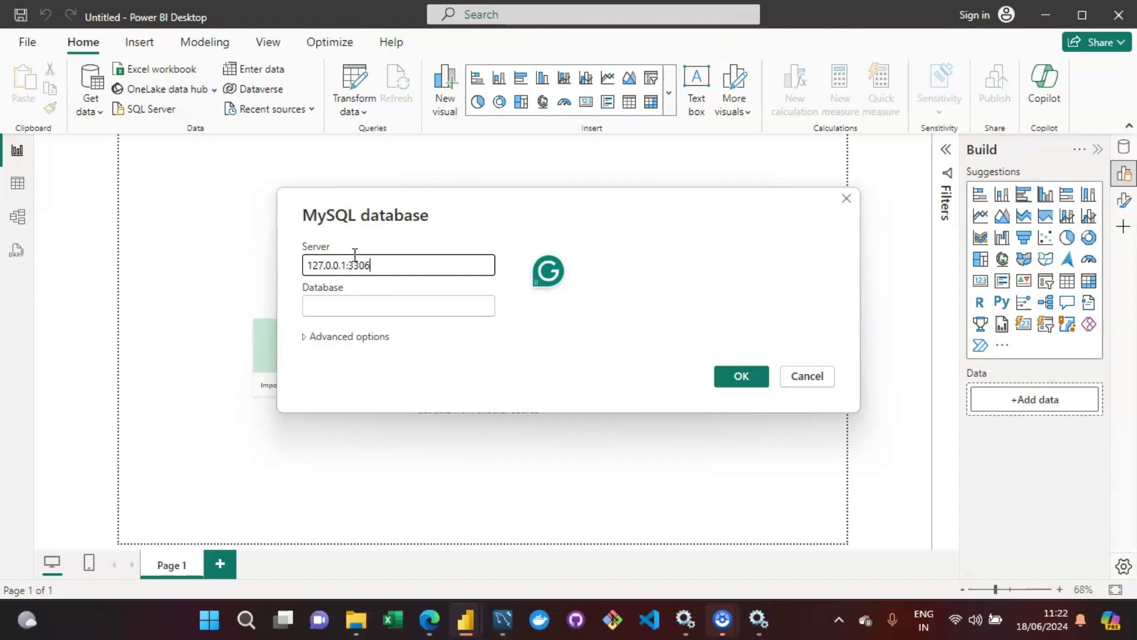
Set the database name to Product_Details in Power BI, checking it against the connection name in MySQL Workbench.
{"action": "left_click", "coordinate": [387, 307]}
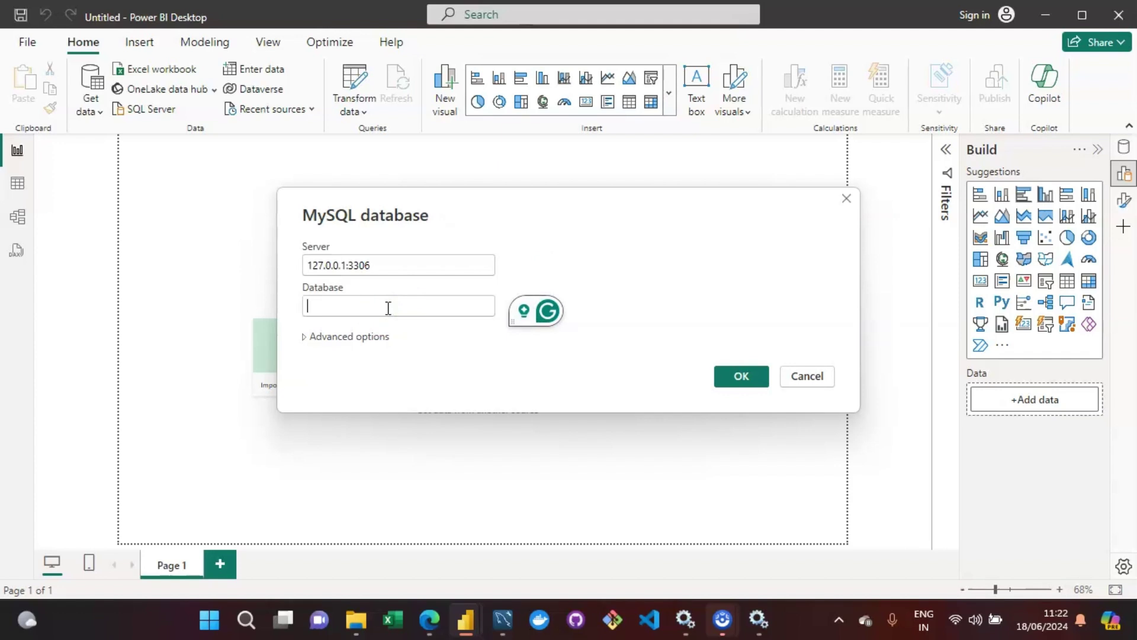
{"action": "left_click", "coordinate": [430, 307]}
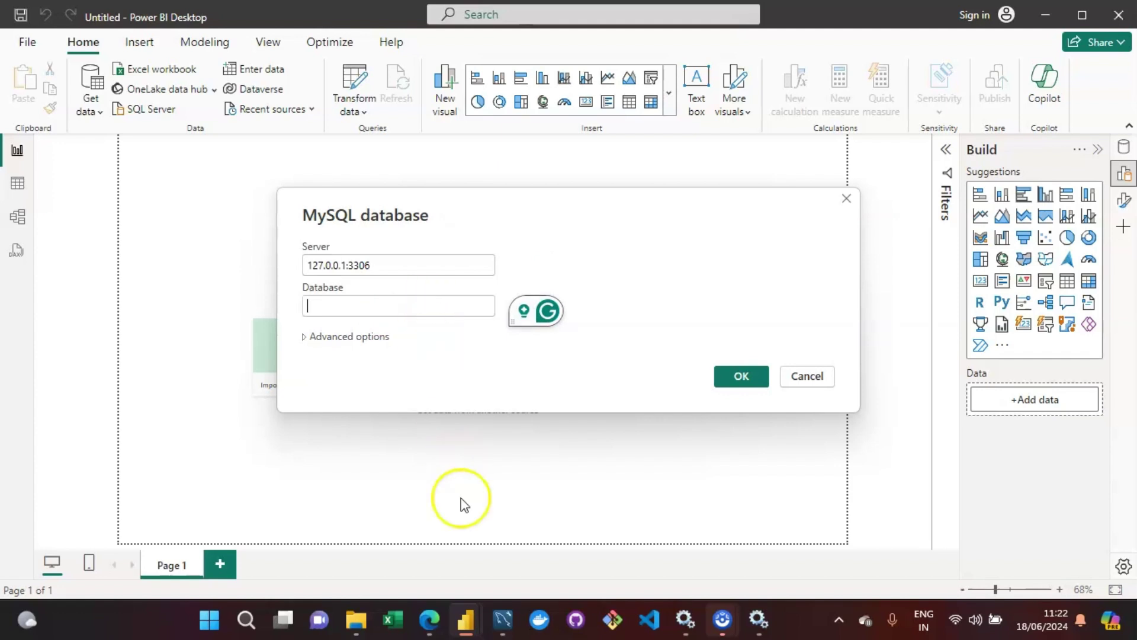
{"action": "mouse_move", "coordinate": [507, 634]}
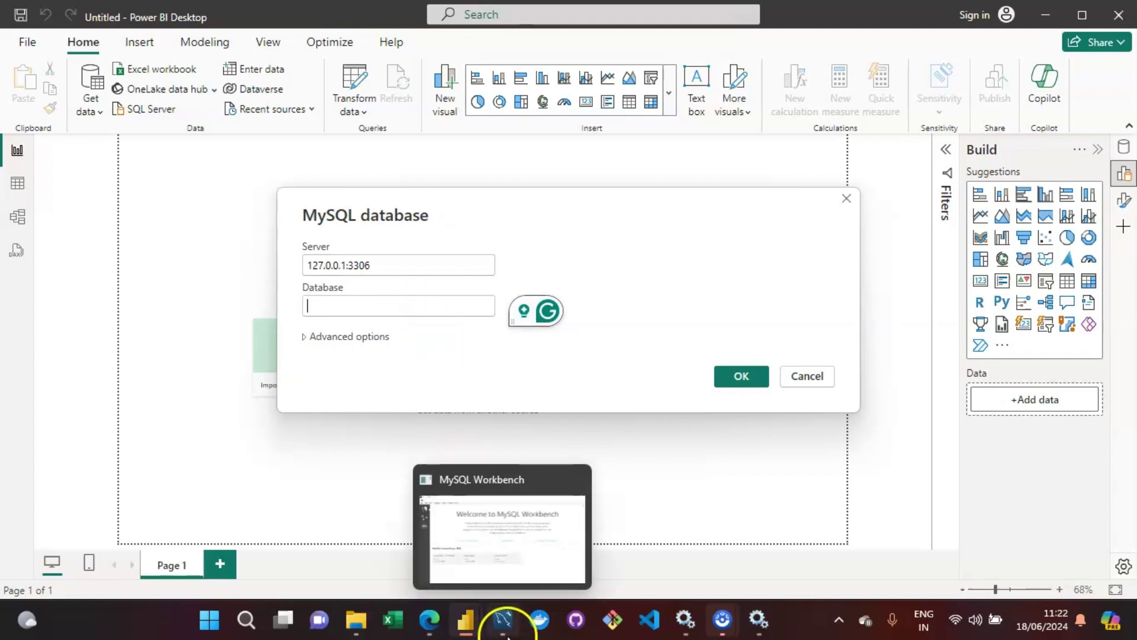
{"action": "left_click", "coordinate": [504, 559]}
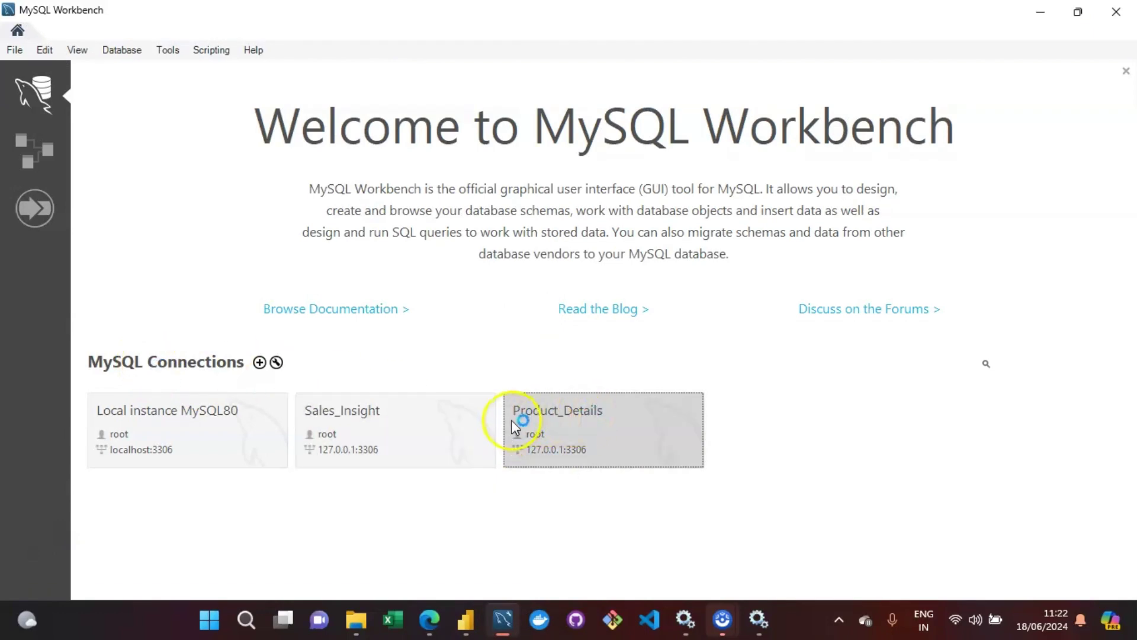
{"action": "left_click", "coordinate": [469, 617]}
{"action": "left_click", "coordinate": [654, 544]}
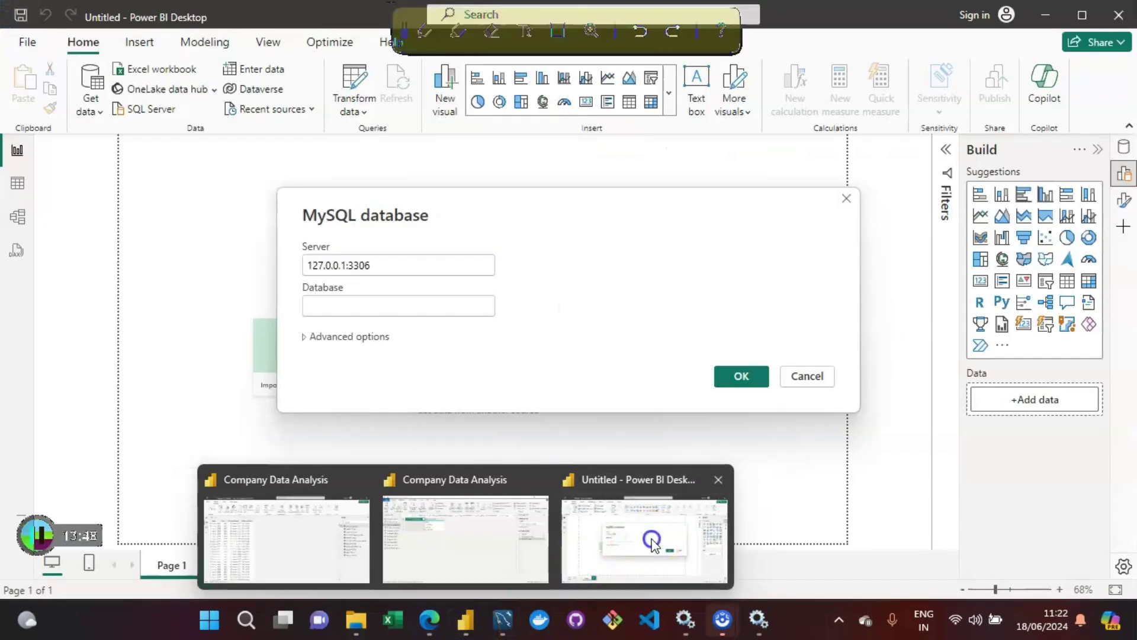
{"action": "left_click", "coordinate": [356, 304]}
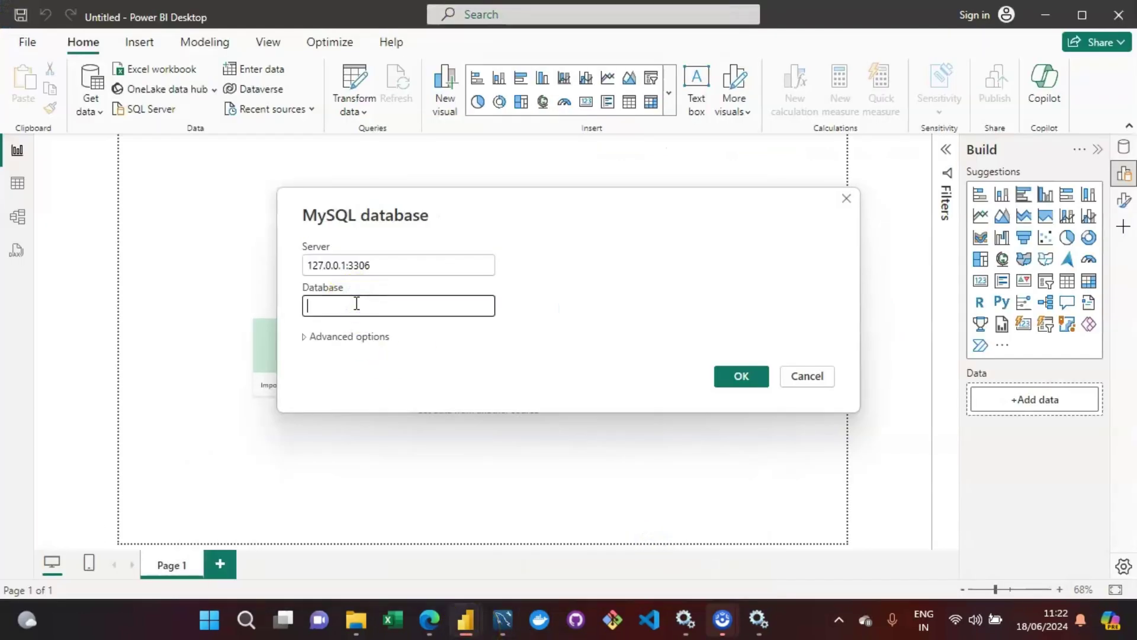
{"action": "type", "text": "Product"}
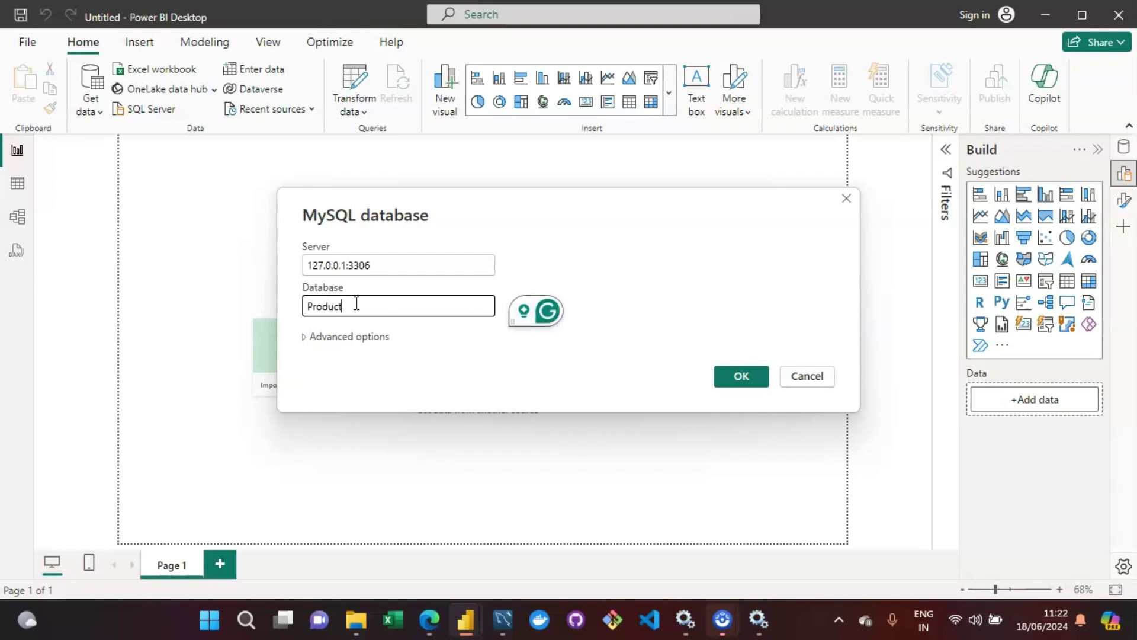
{"action": "type", "text": "_Details"}
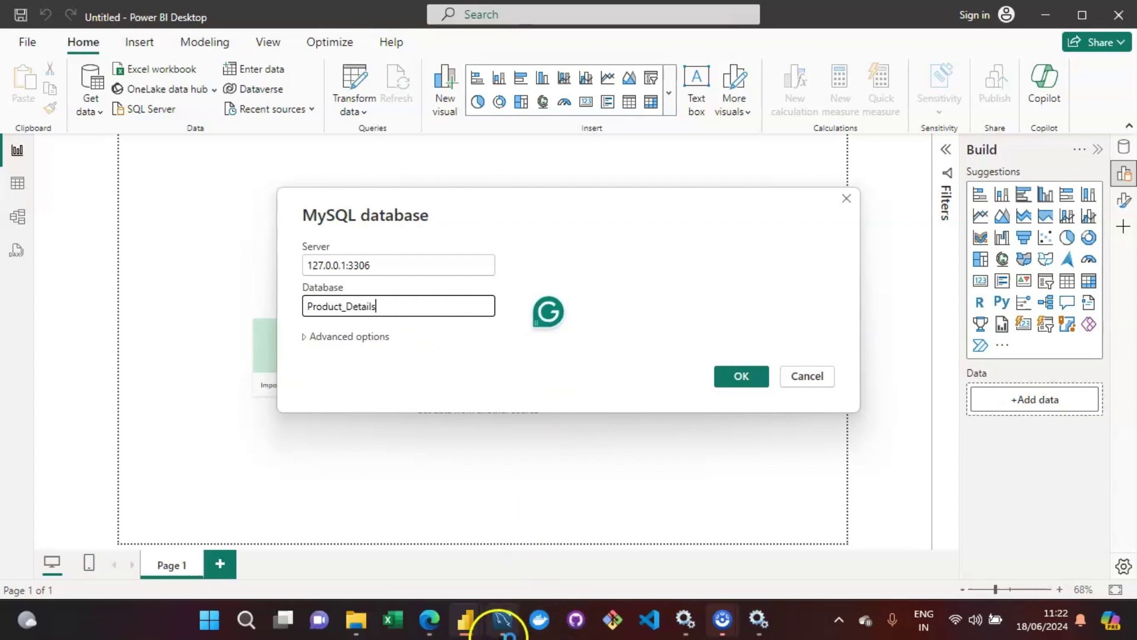
{"action": "mouse_move", "coordinate": [504, 635]}
{"action": "left_click", "coordinate": [514, 547]}
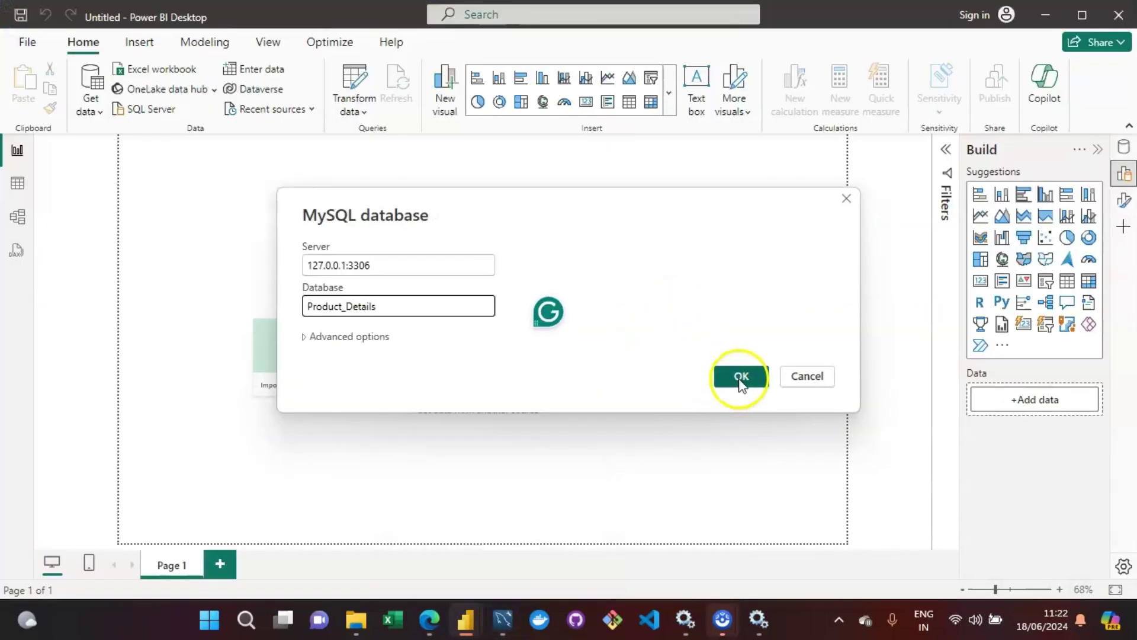
Try to connect to the Product_Details database and reopen the connection settings.
{"action": "left_click", "coordinate": [743, 378]}
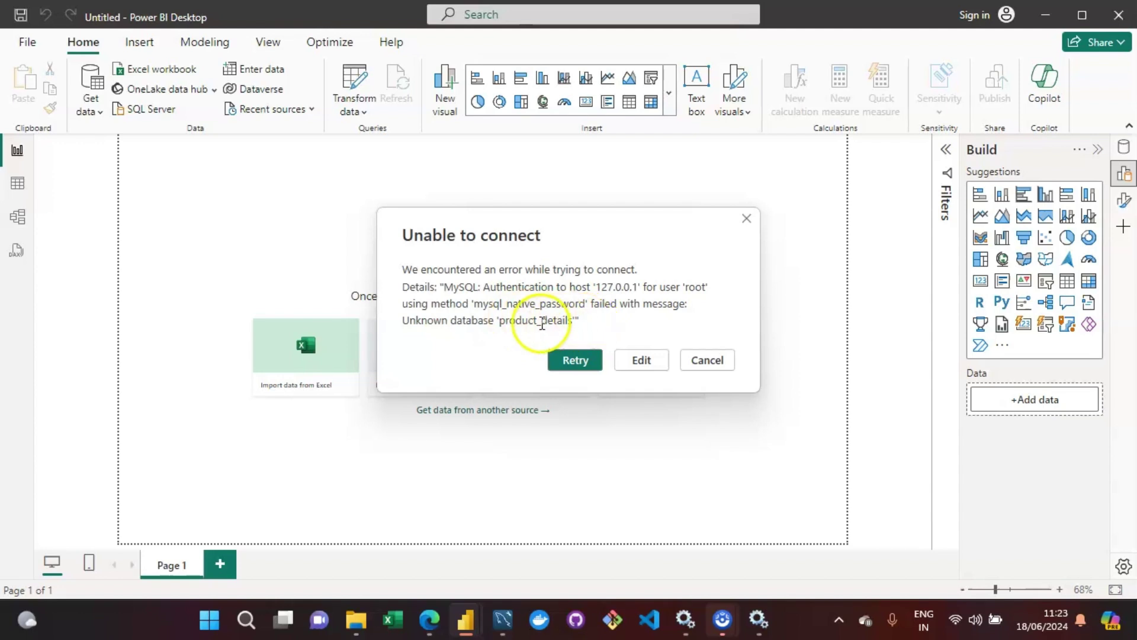
{"action": "left_click", "coordinate": [650, 363]}
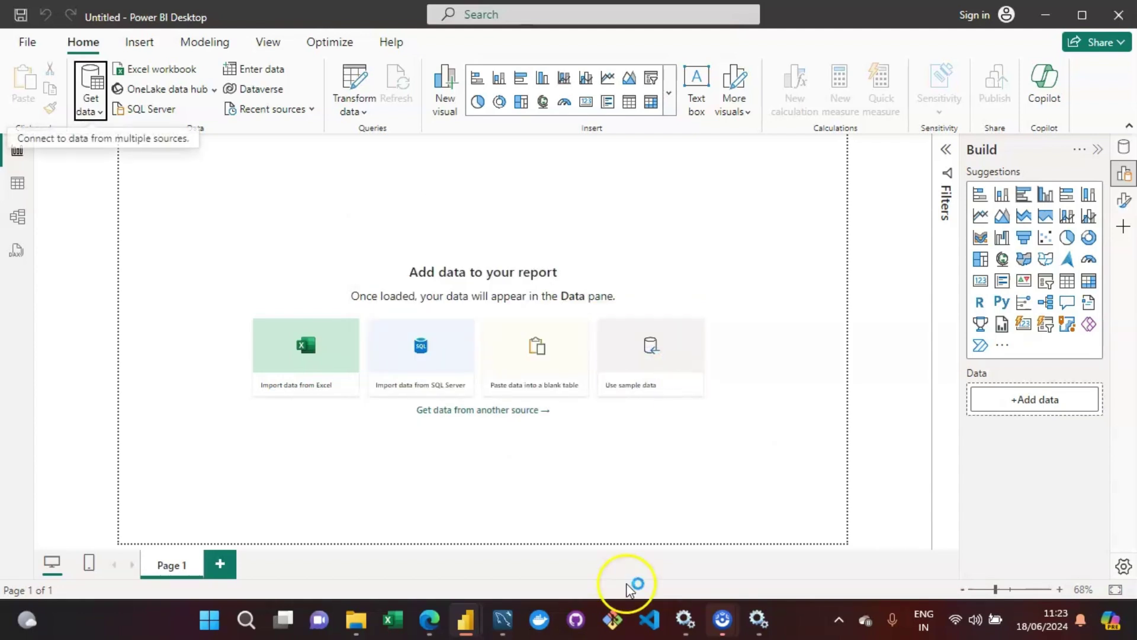
Open the Product_Details connection in MySQL Workbench and look up the name of the schema that holds the product tables.
{"action": "mouse_move", "coordinate": [503, 616]}
{"action": "left_click", "coordinate": [524, 543]}
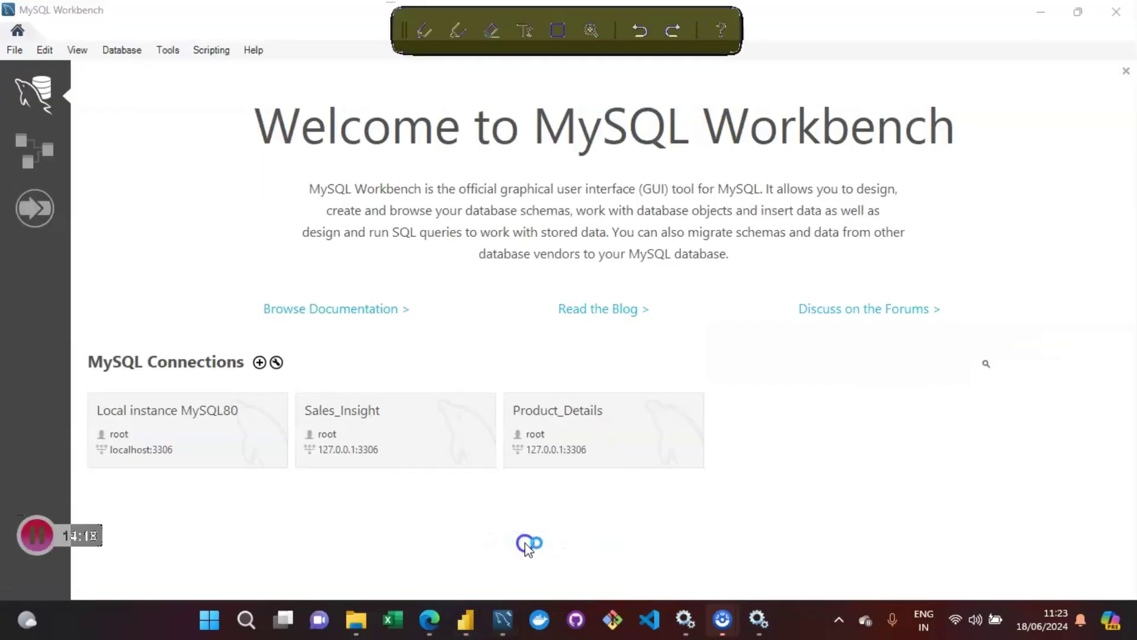
{"action": "left_click", "coordinate": [583, 443]}
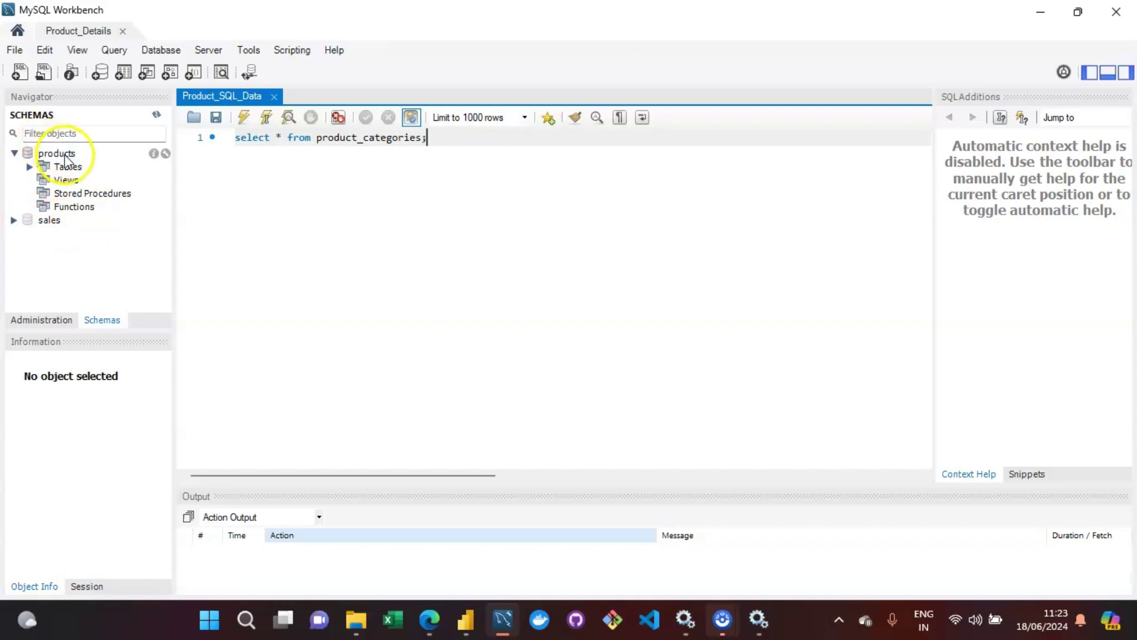
{"action": "left_click", "coordinate": [483, 264]}
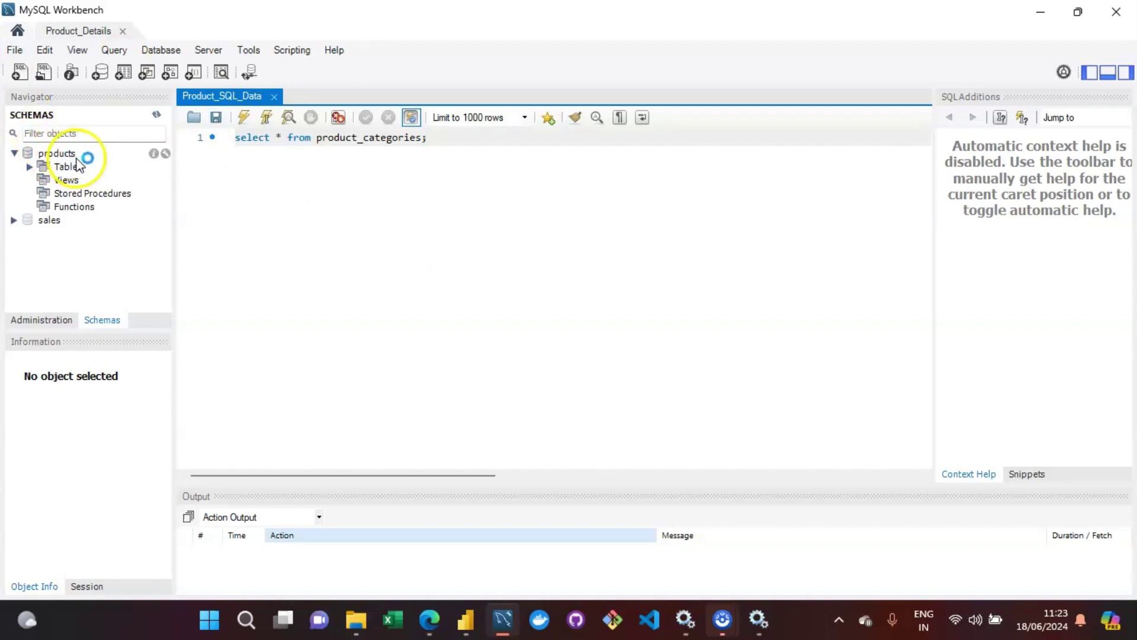
{"action": "mouse_move", "coordinate": [481, 622]}
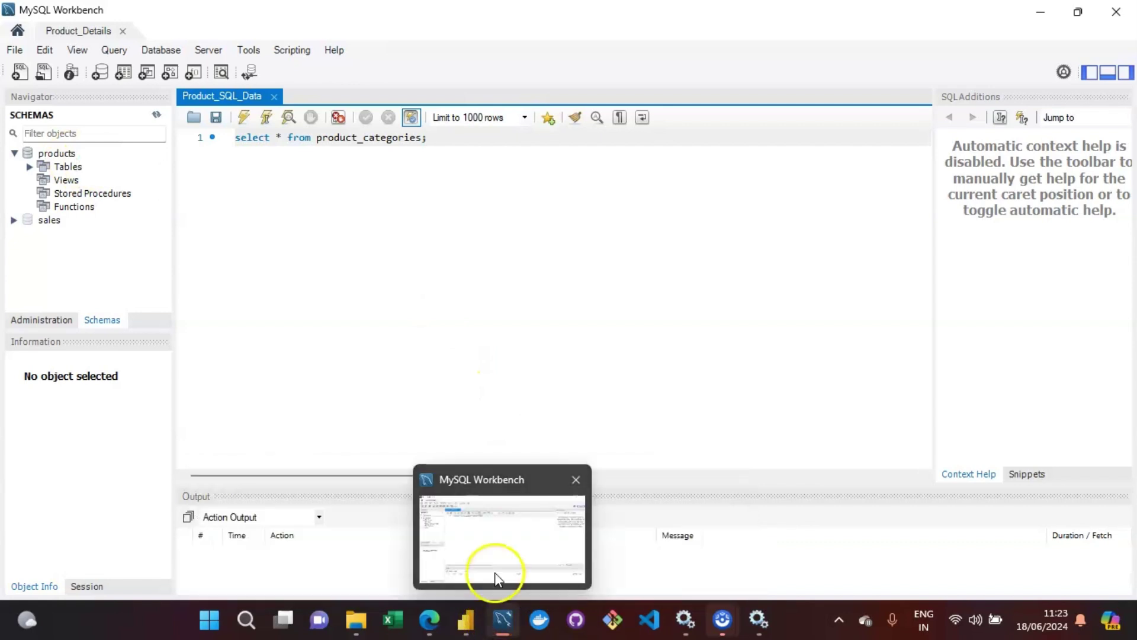
{"action": "left_click", "coordinate": [495, 574]}
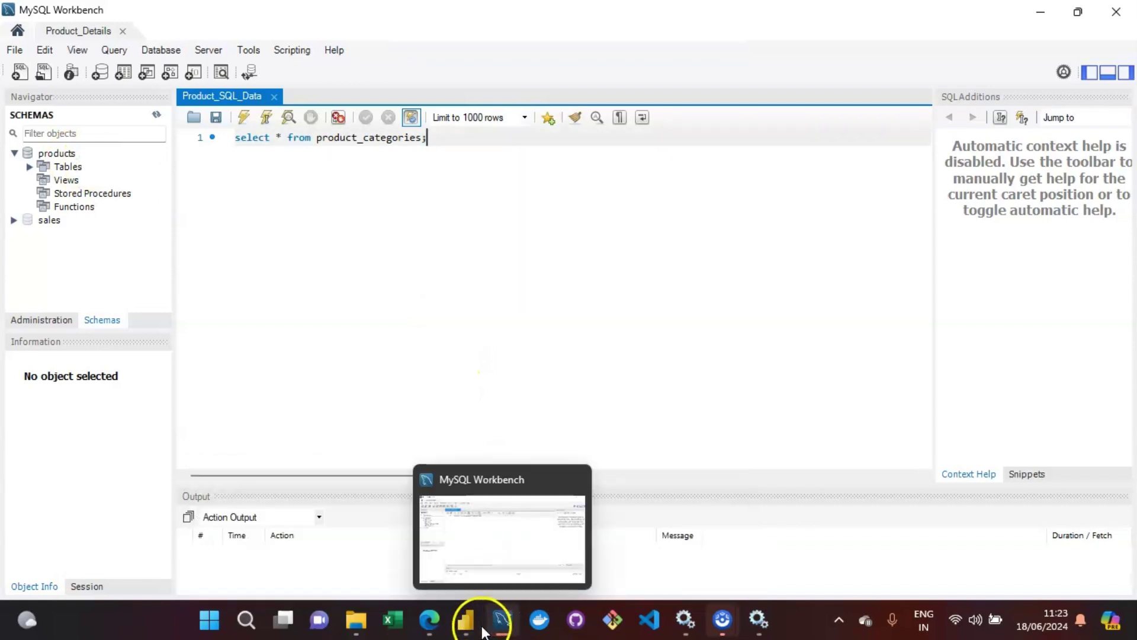
Switch back to Power BI Desktop, set the MySQL connection's database to products, and check the advanced options.
{"action": "mouse_move", "coordinate": [465, 619]}
{"action": "left_click", "coordinate": [650, 518]}
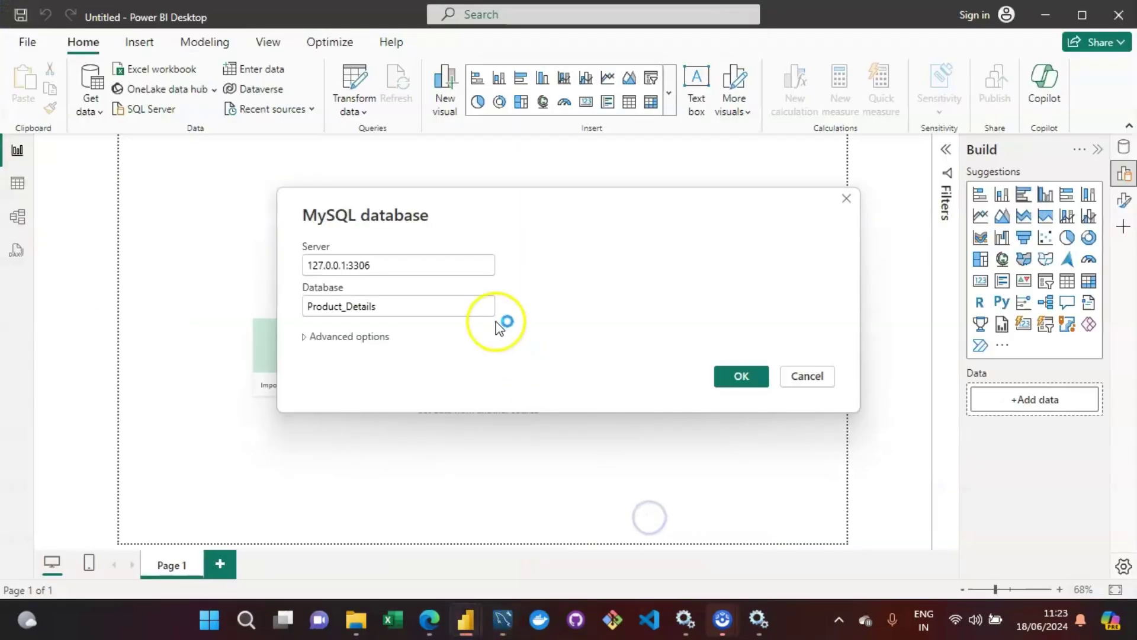
{"action": "left_click_drag", "start_coordinate": [429, 306], "coordinate": [266, 307]}
{"action": "key", "text": "BackSpace"}
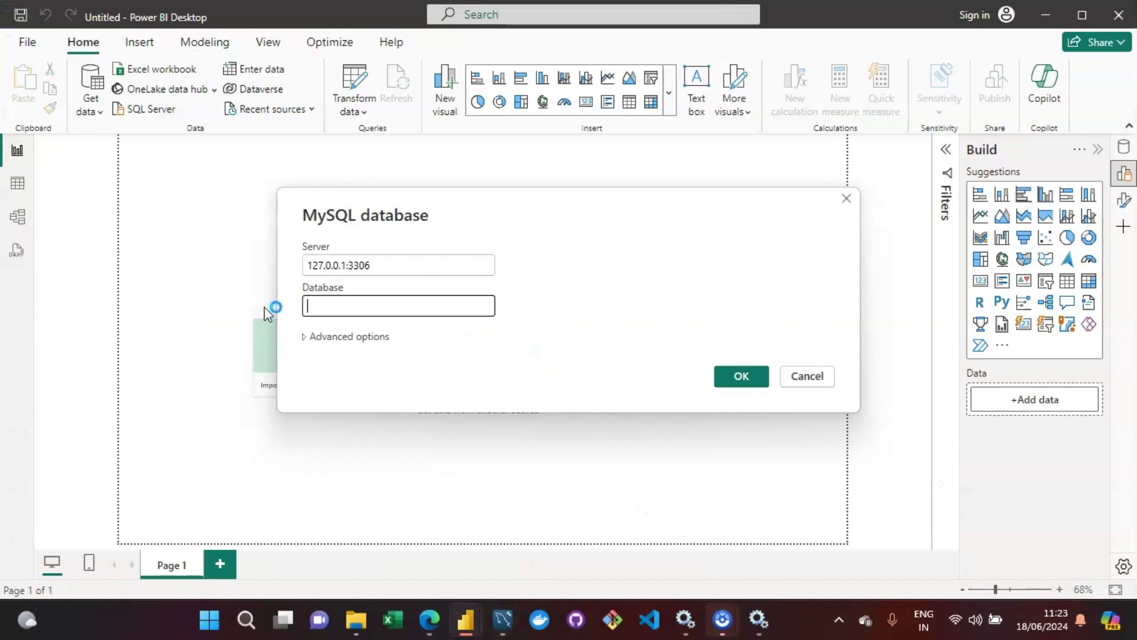
{"action": "mouse_move", "coordinate": [502, 620]}
{"action": "left_click", "coordinate": [502, 550]}
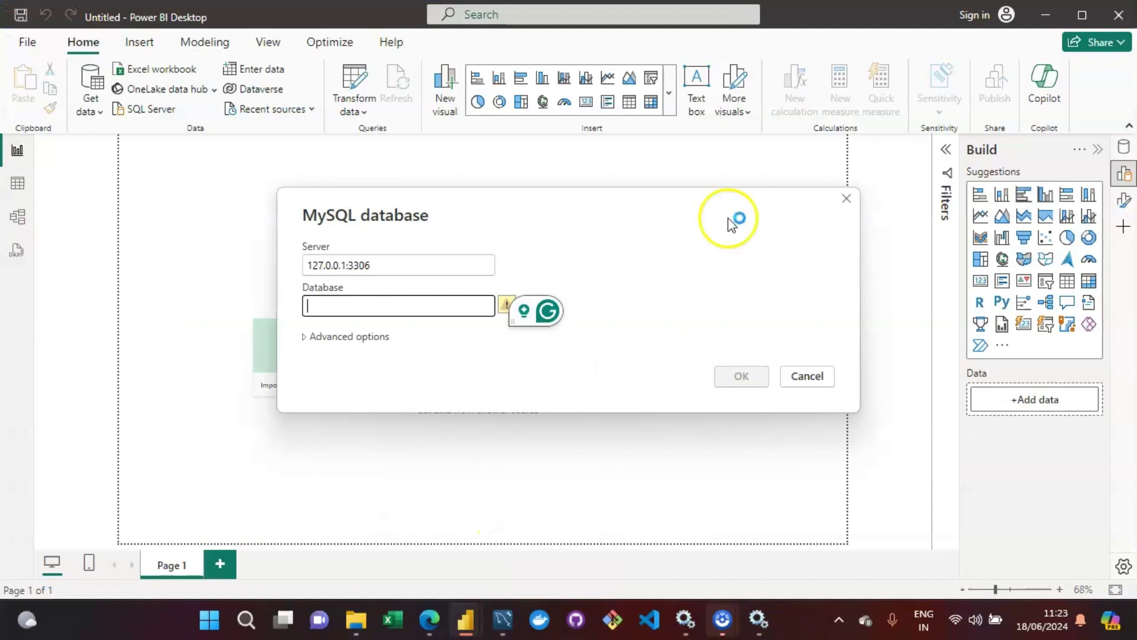
{"action": "type", "text": "produ"}
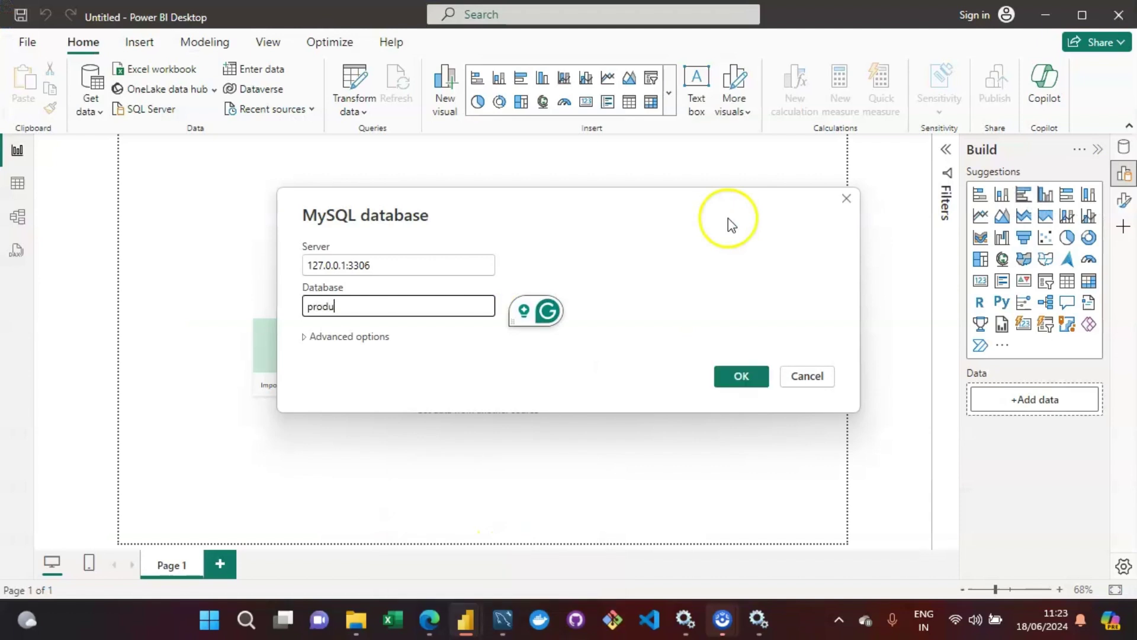
{"action": "type", "text": "cts"}
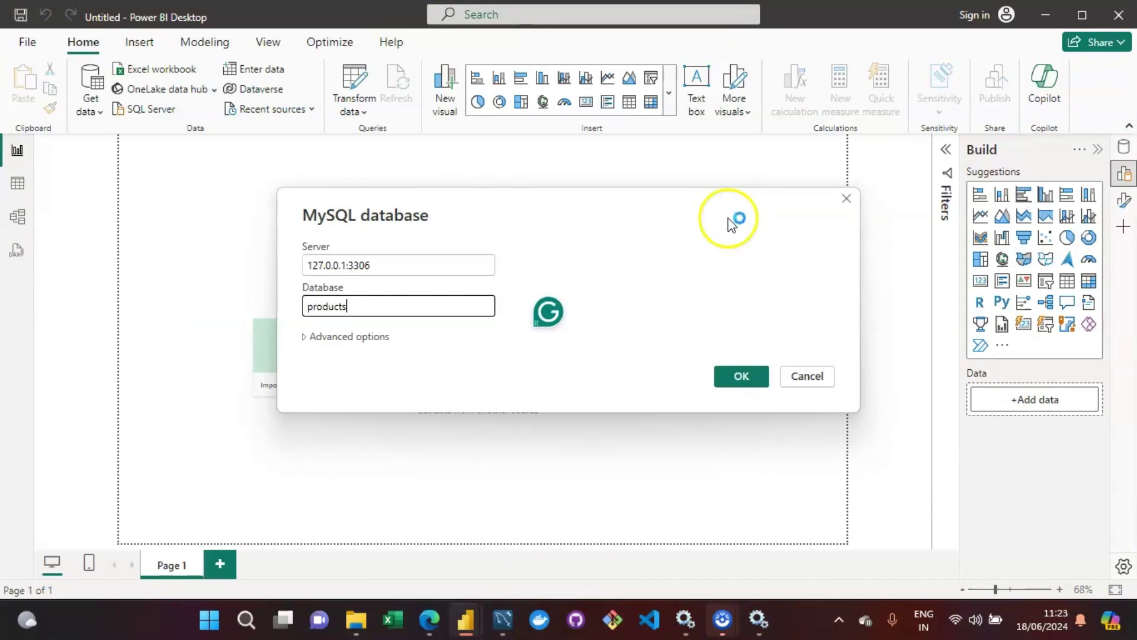
{"action": "left_click", "coordinate": [322, 345]}
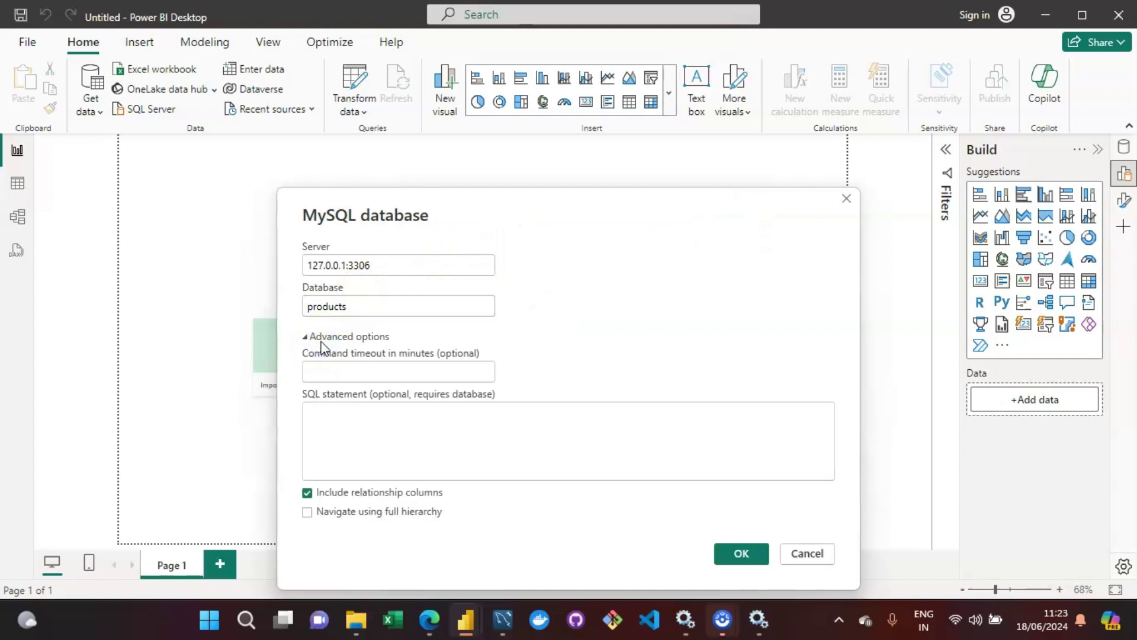
{"action": "left_click", "coordinate": [321, 343]}
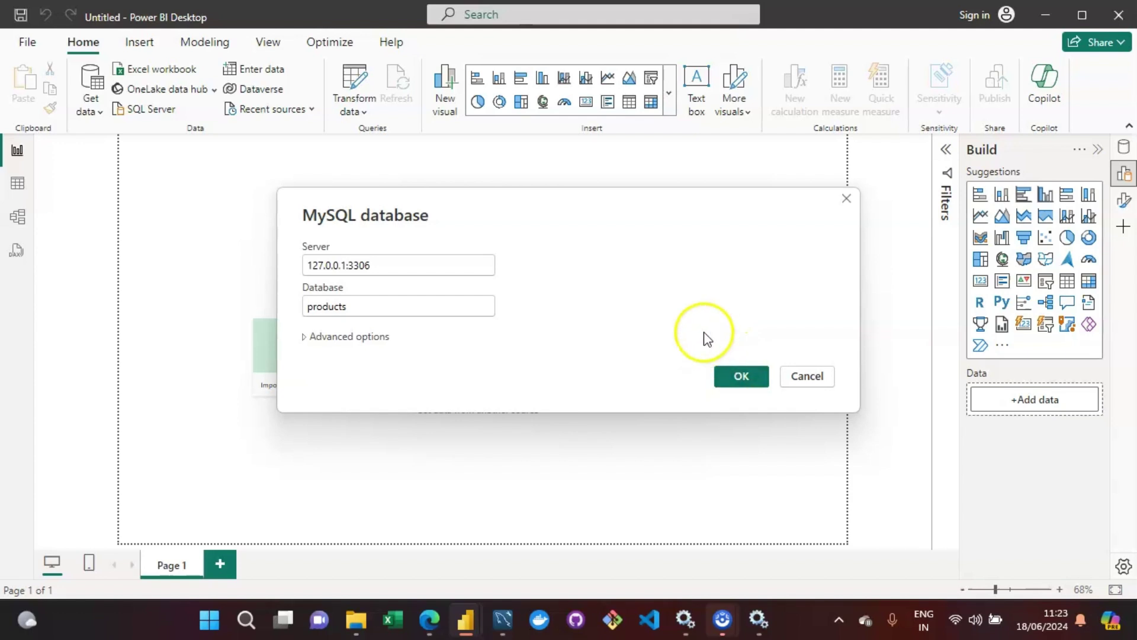
Close the Product_Details connection in MySQL Workbench and review its hostname, port, username and password settings.
{"action": "mouse_move", "coordinate": [504, 616]}
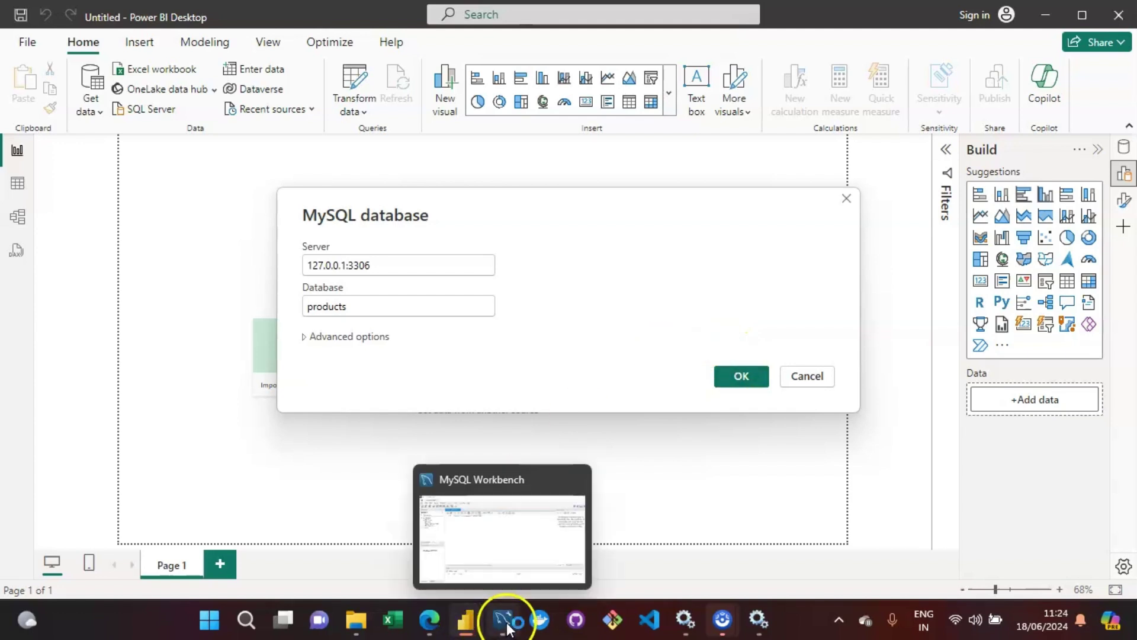
{"action": "left_click", "coordinate": [516, 535]}
{"action": "left_click", "coordinate": [122, 31]}
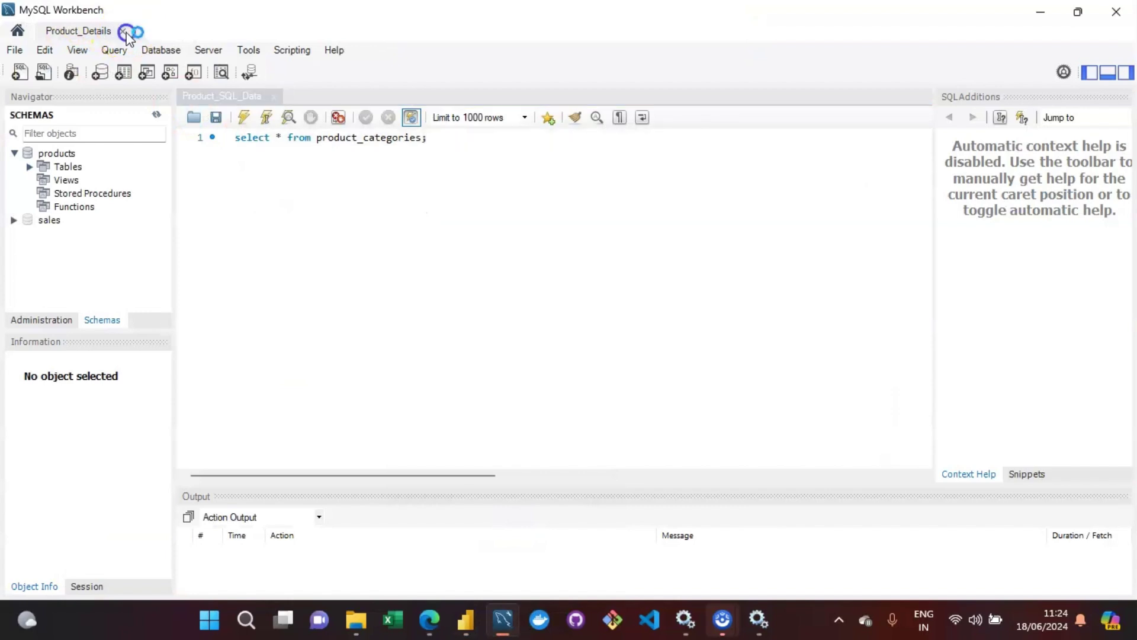
{"action": "left_click", "coordinate": [592, 460]}
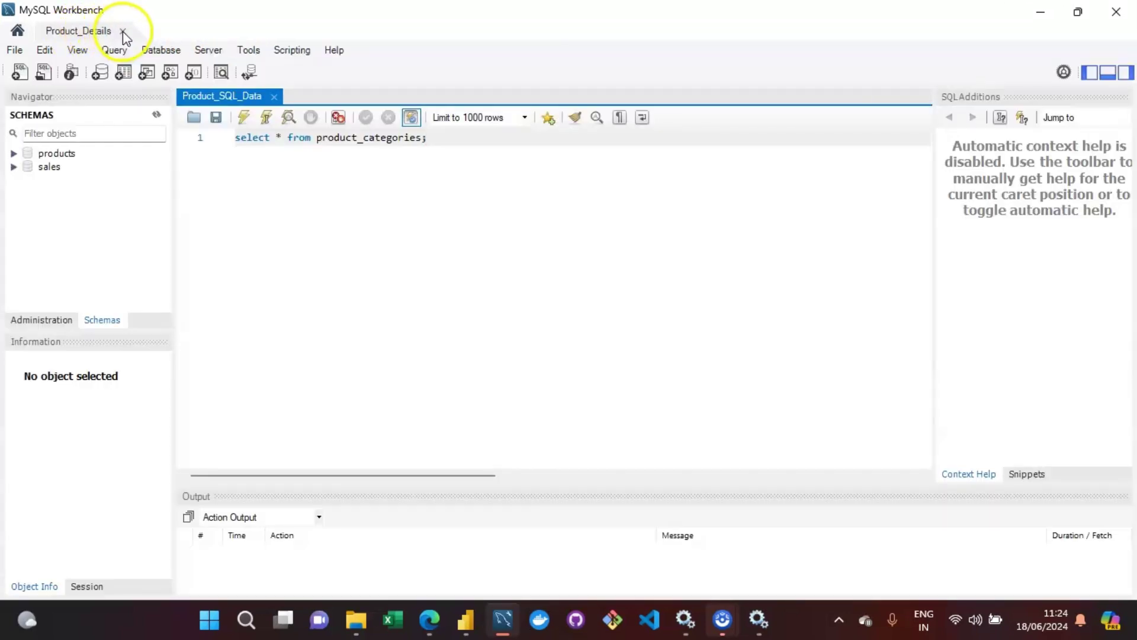
{"action": "left_click", "coordinate": [122, 31]}
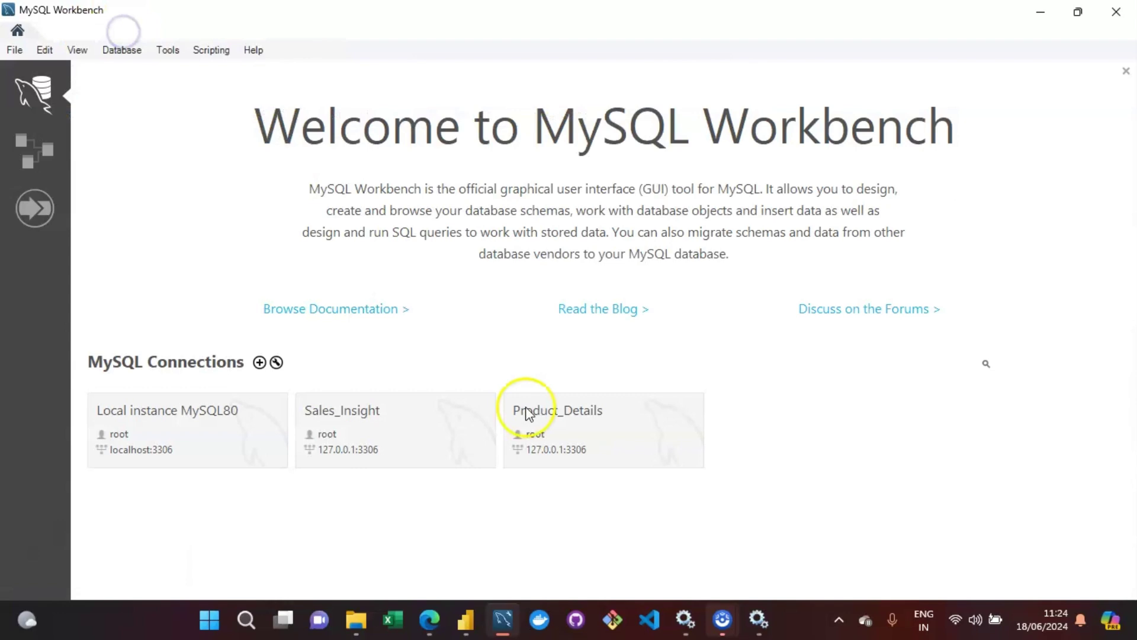
{"action": "right_click", "coordinate": [605, 420]}
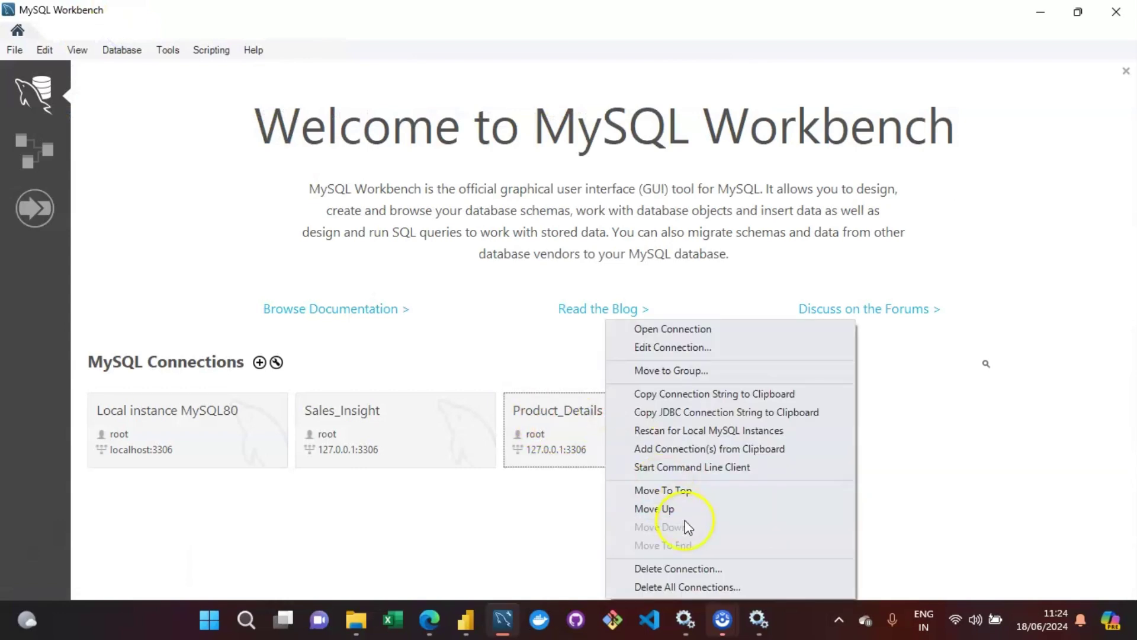
{"action": "left_click", "coordinate": [672, 347]}
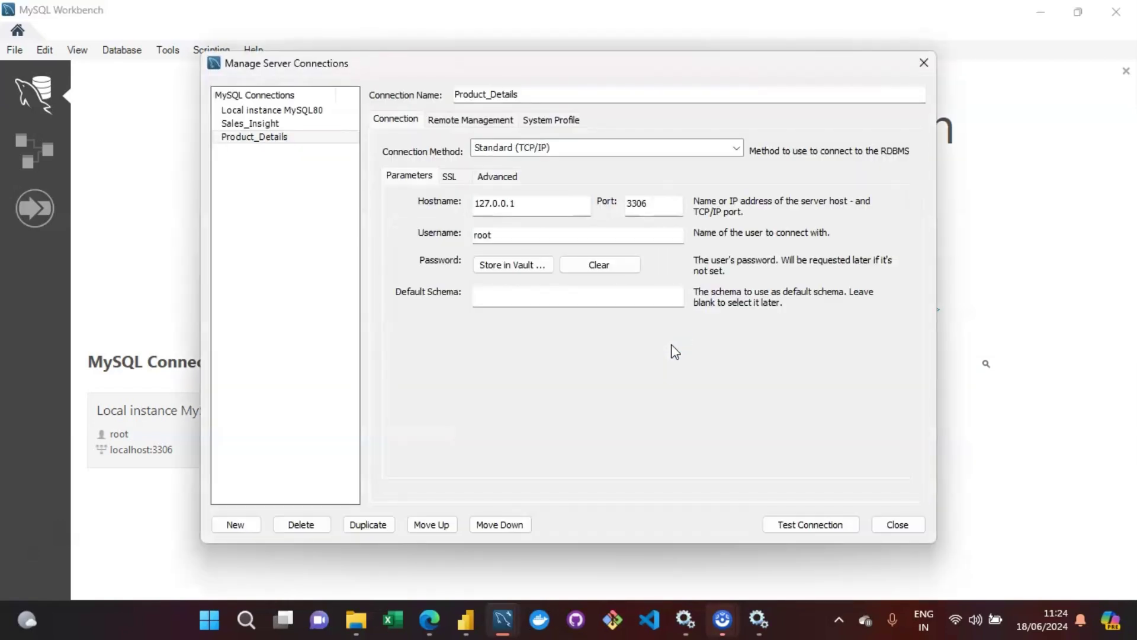
{"action": "left_click", "coordinate": [567, 260]}
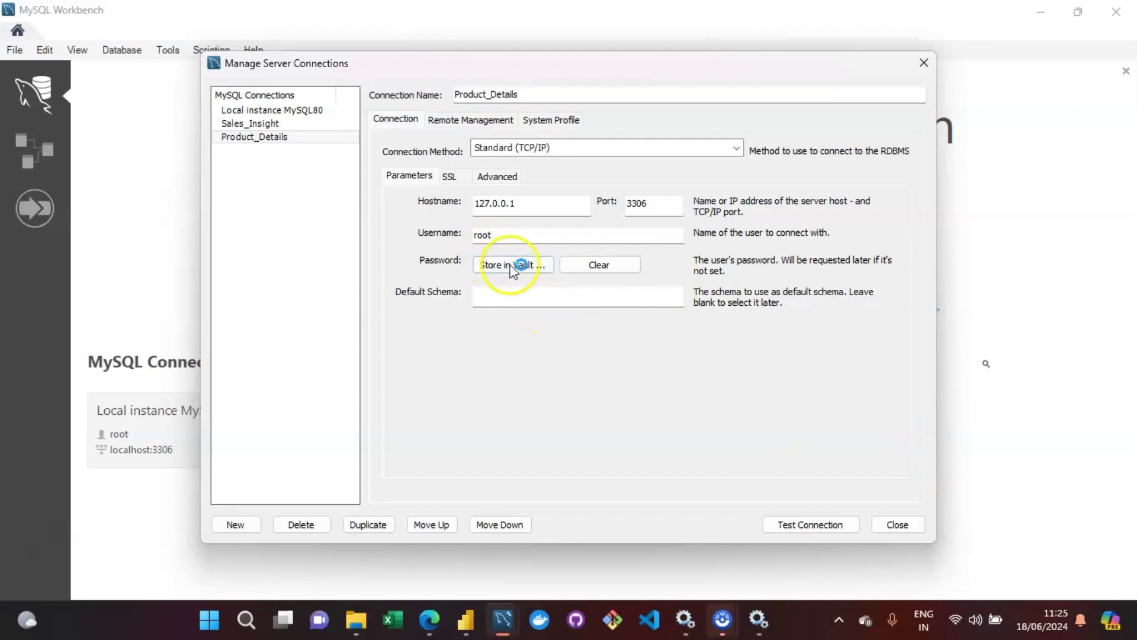
{"action": "left_click", "coordinate": [898, 524]}
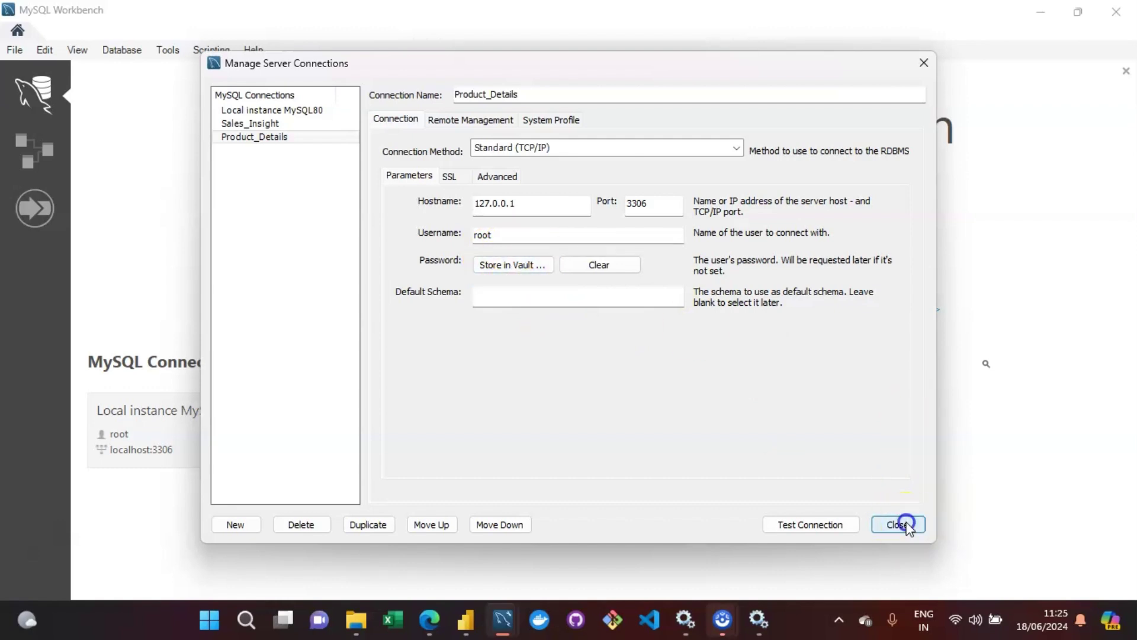
Return to the untitled Power BI Desktop report and connect to the products database on 127.0.0.1:3306.
{"action": "mouse_move", "coordinate": [474, 622]}
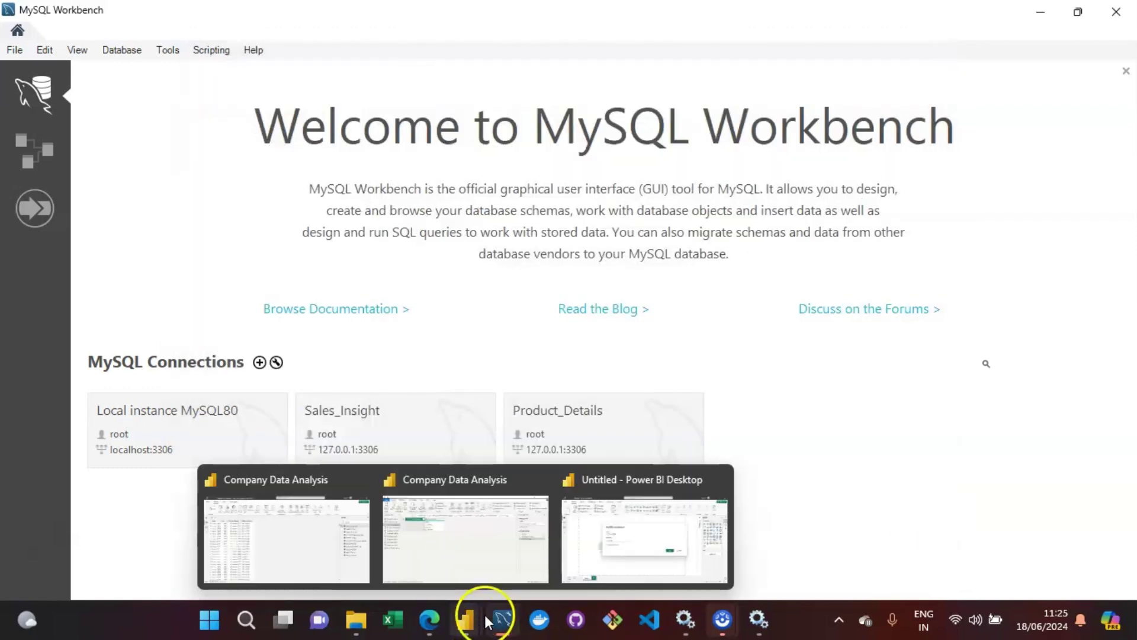
{"action": "left_click", "coordinate": [616, 550]}
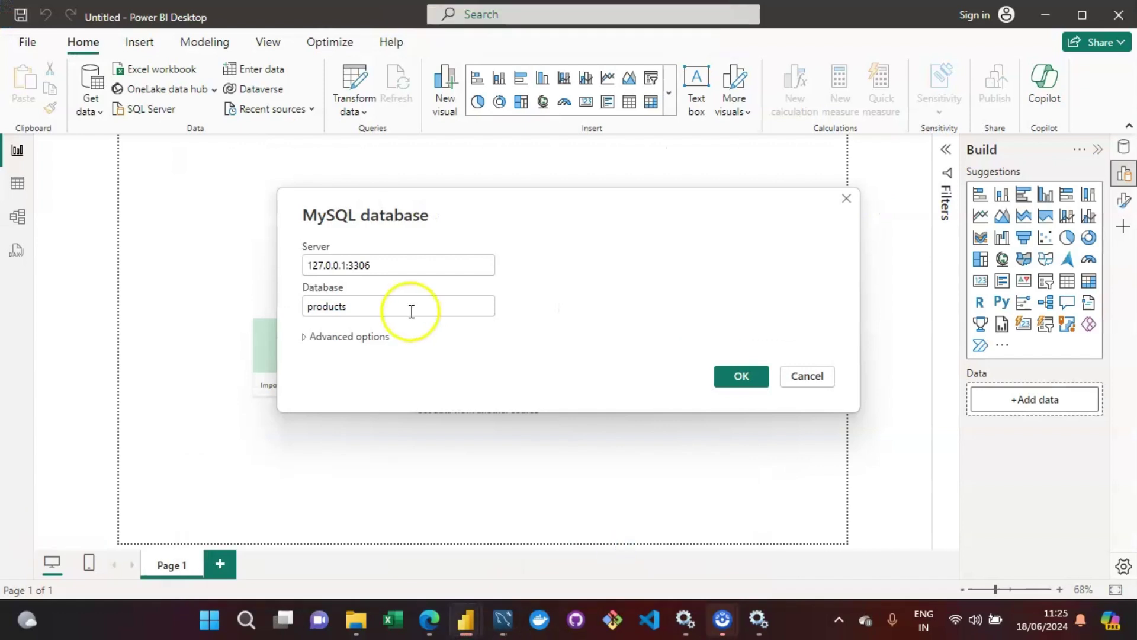
{"action": "left_click", "coordinate": [357, 271]}
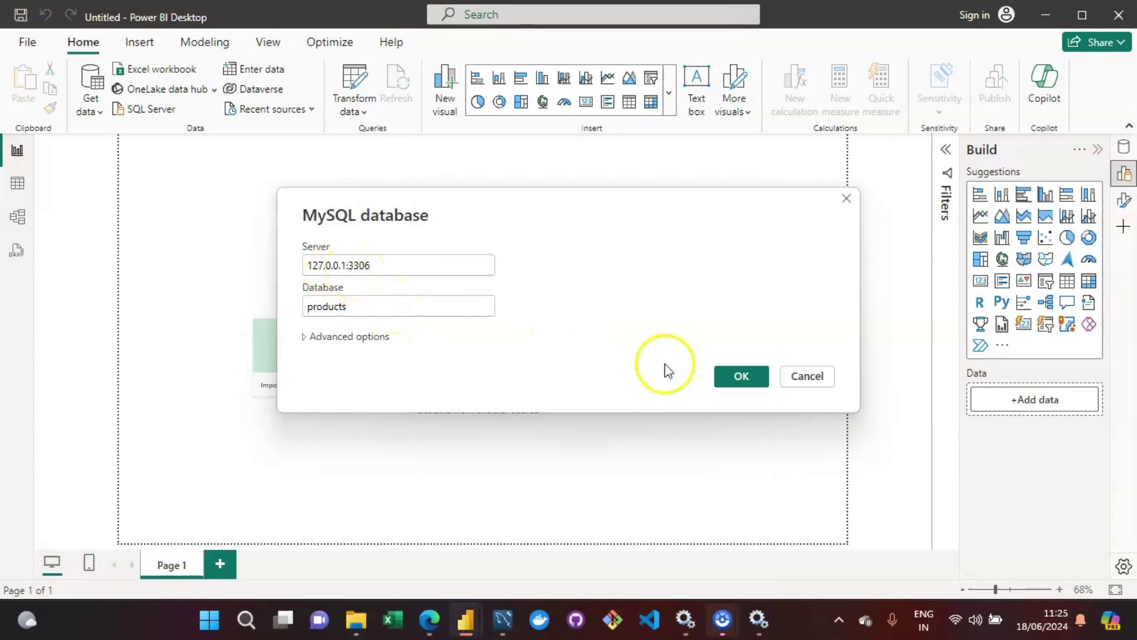
{"action": "left_click", "coordinate": [740, 384]}
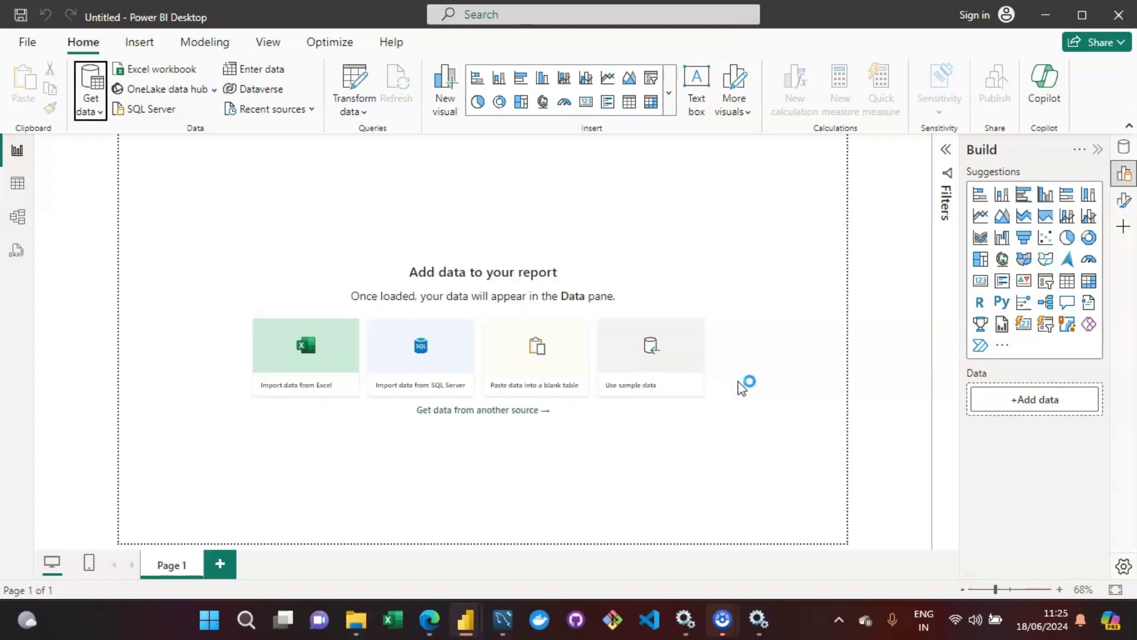
{"action": "left_click", "coordinate": [724, 299]}
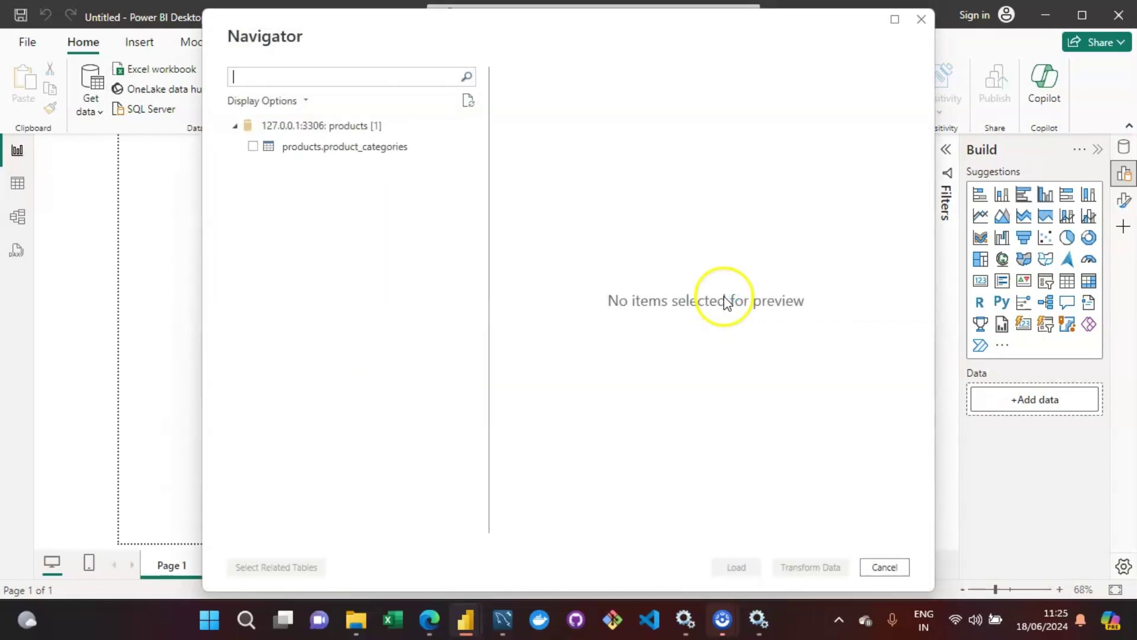
Load the products.product_categories table into the report, apply the pending query changes, and switch to Table view.
{"action": "left_click", "coordinate": [337, 154]}
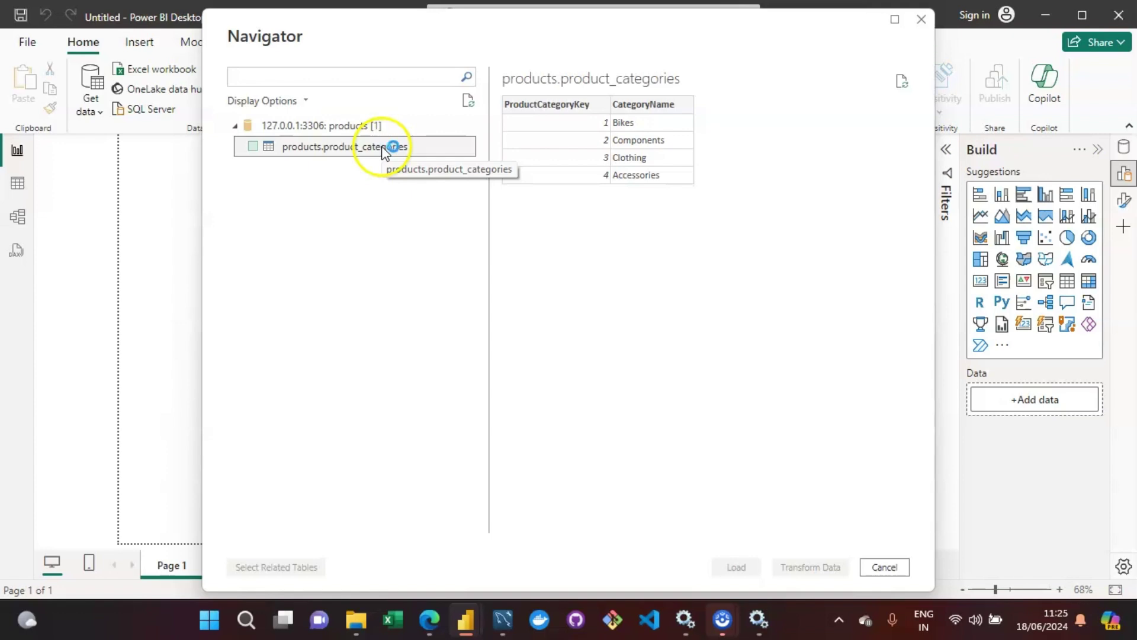
{"action": "left_click", "coordinate": [255, 147]}
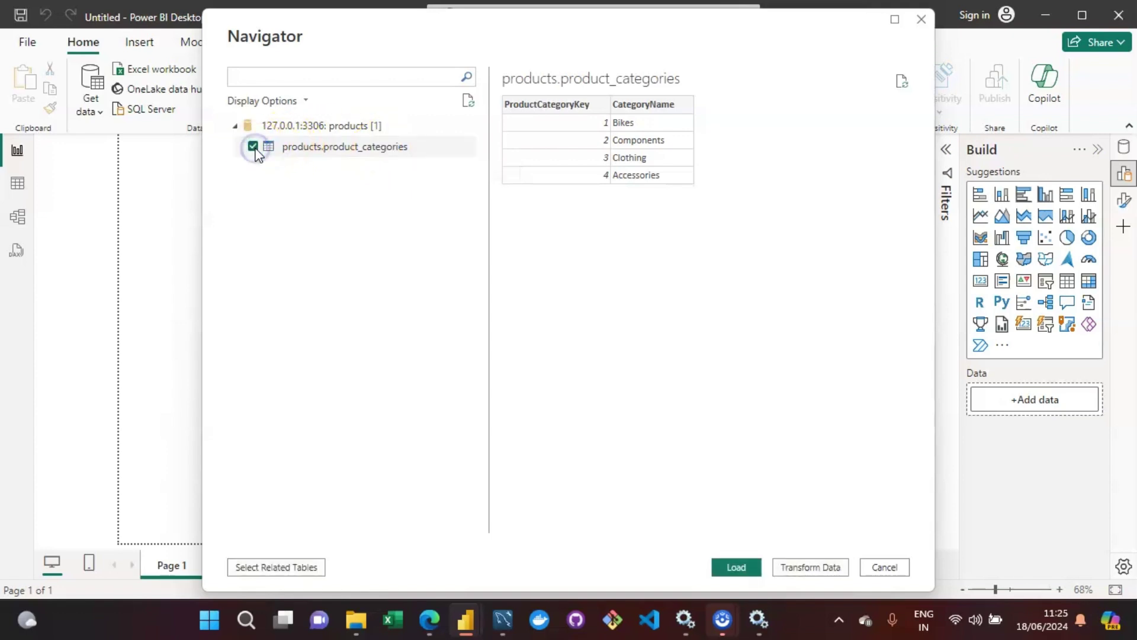
{"action": "left_click", "coordinate": [737, 567]}
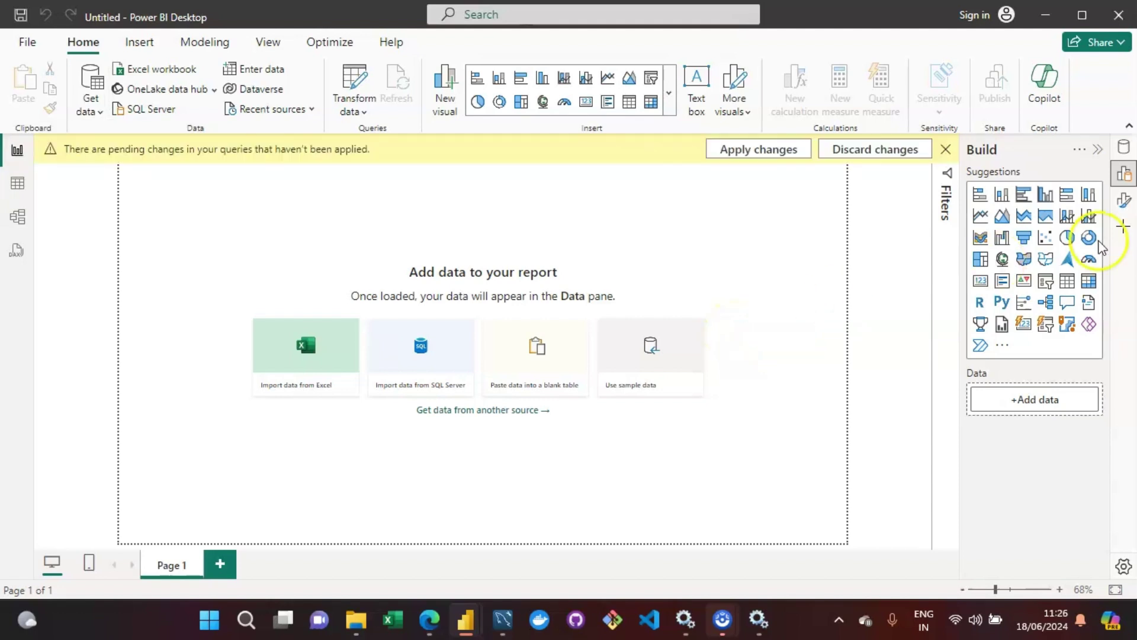
{"action": "left_click", "coordinate": [711, 148]}
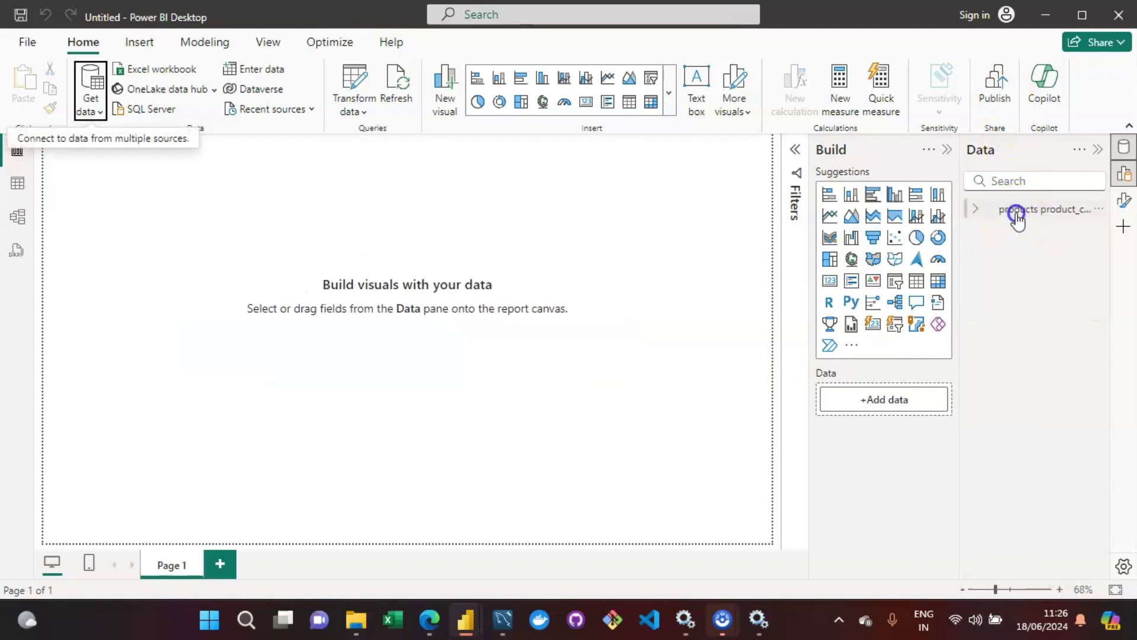
{"action": "left_click", "coordinate": [17, 187]}
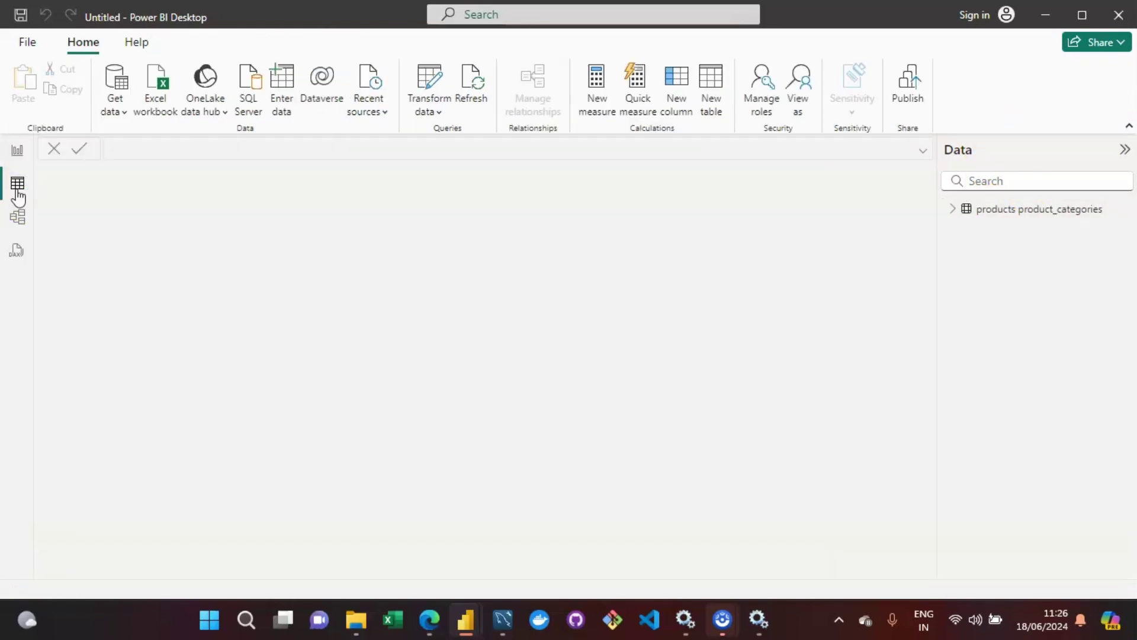
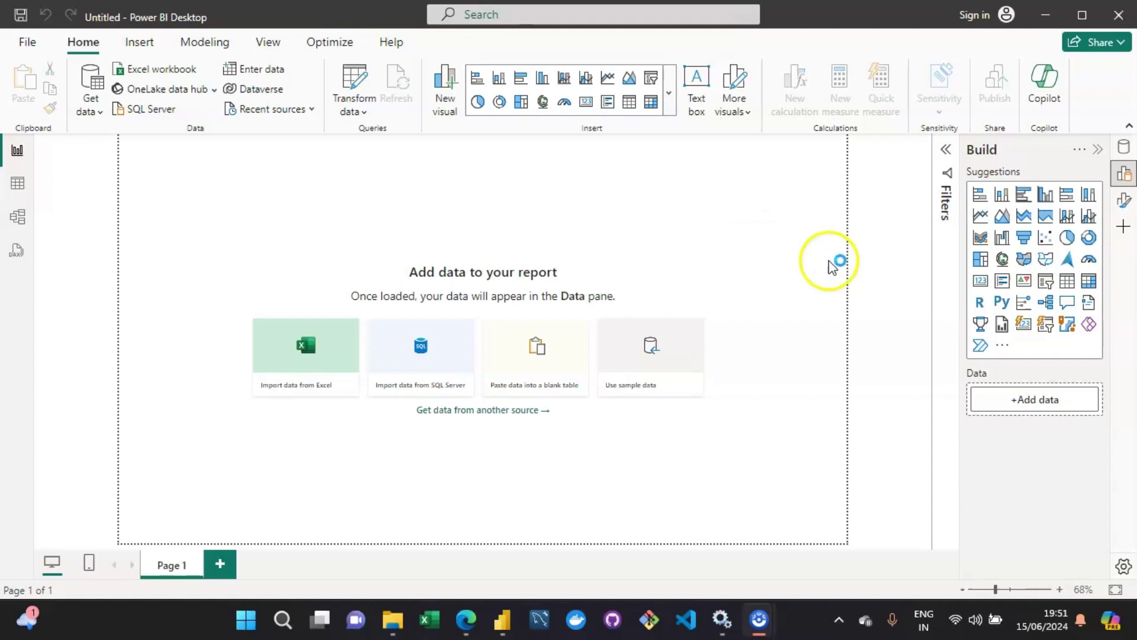
Browse the full list of data sources, look through the Other category for the Web connector, and close the list without connecting.
{"action": "left_click", "coordinate": [97, 113]}
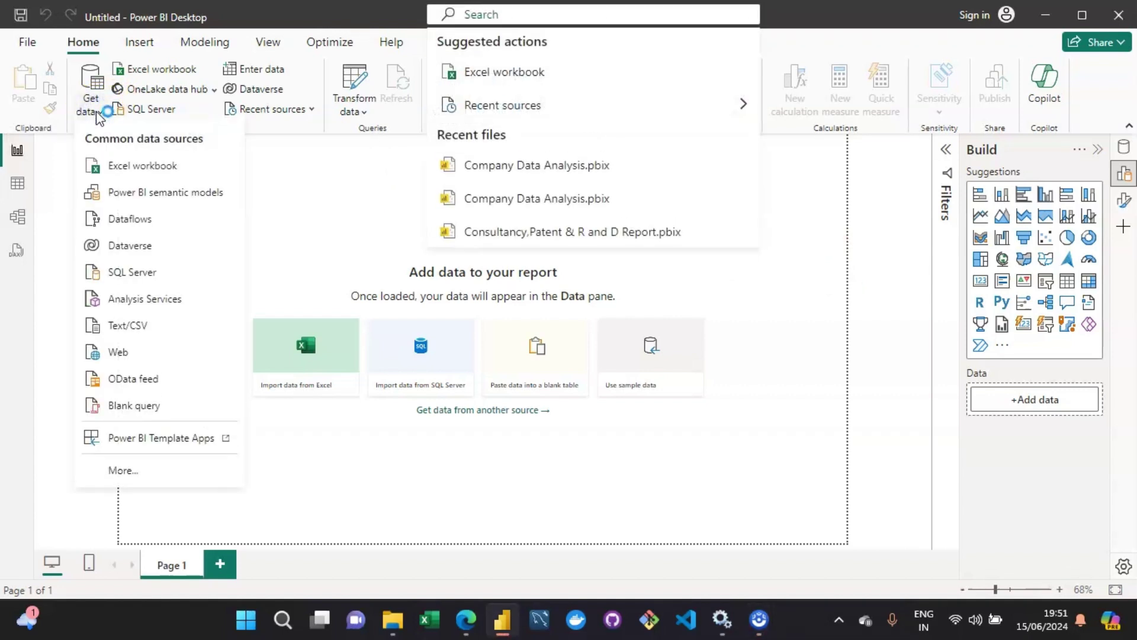
{"action": "left_click", "coordinate": [118, 365]}
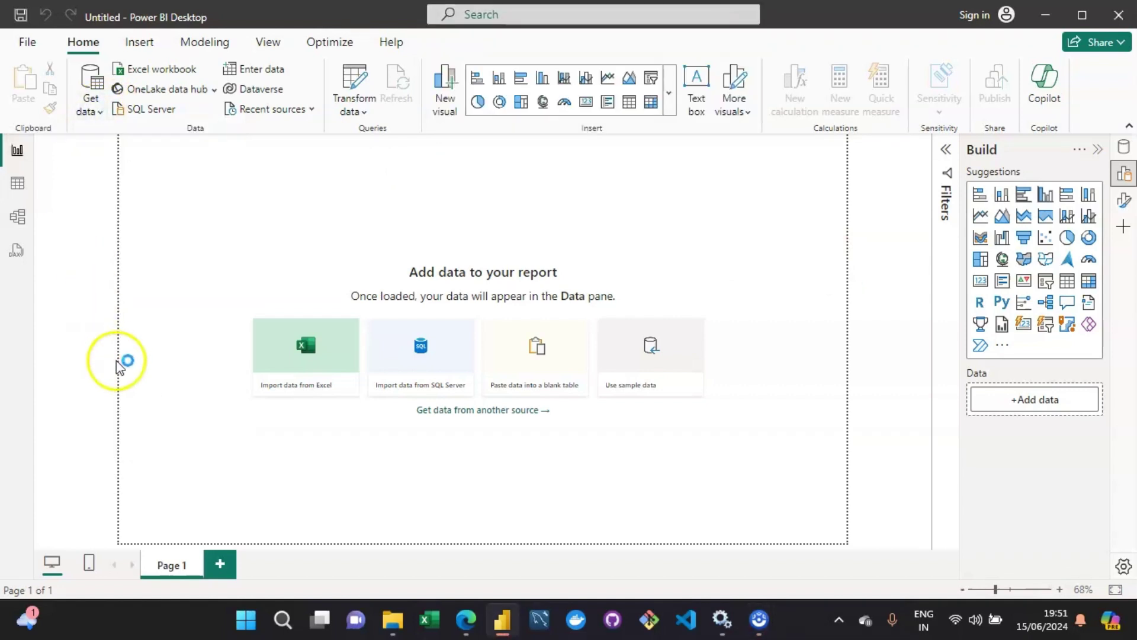
{"action": "left_click", "coordinate": [93, 114]}
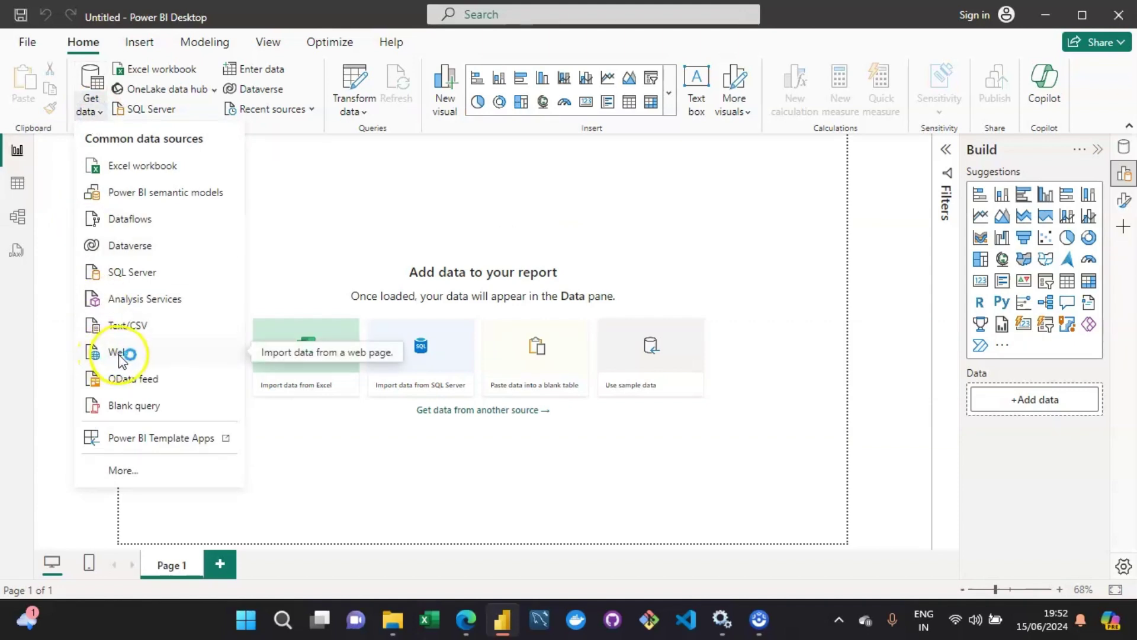
{"action": "left_click", "coordinate": [124, 469]}
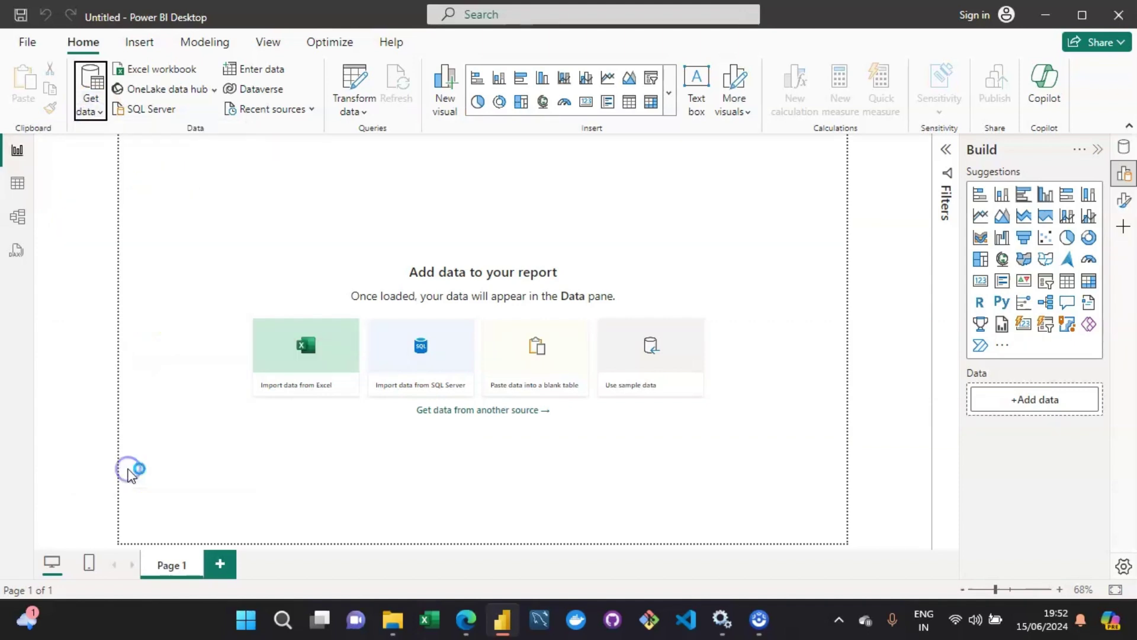
{"action": "left_click", "coordinate": [763, 235]}
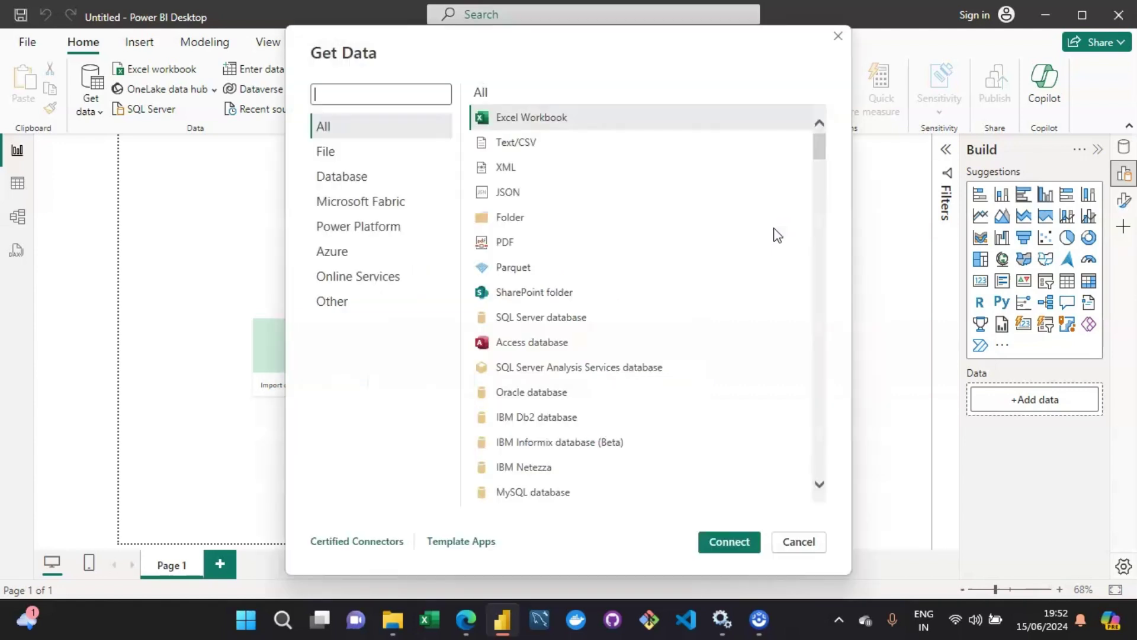
{"action": "left_click", "coordinate": [338, 310]}
{"action": "left_click", "coordinate": [332, 304]}
{"action": "left_click", "coordinate": [541, 119]}
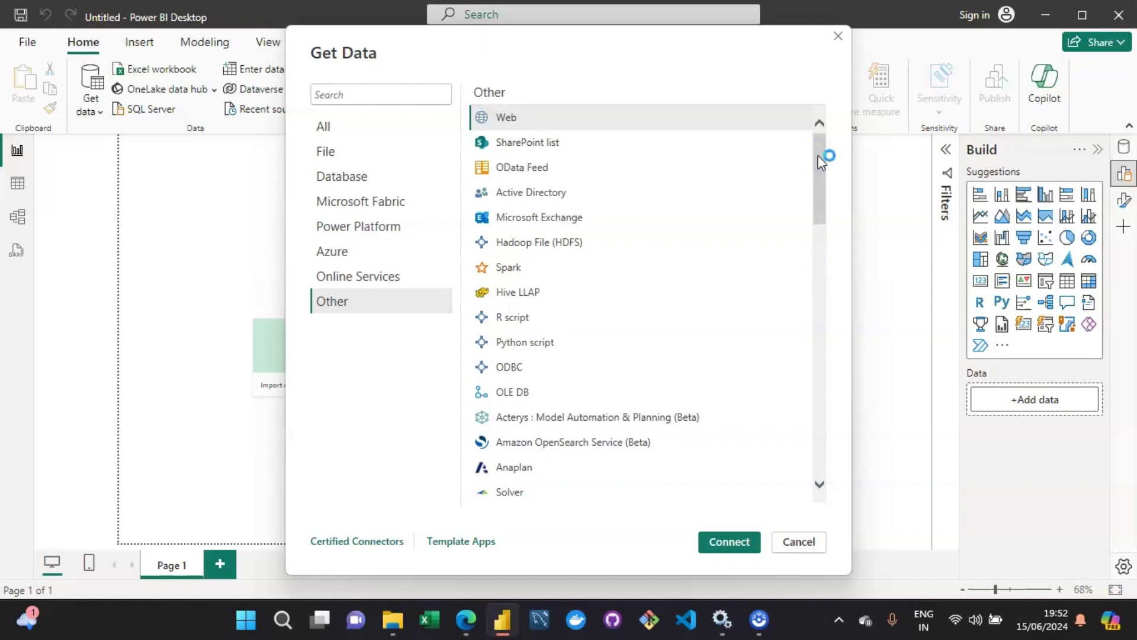
{"action": "left_click", "coordinate": [799, 541]}
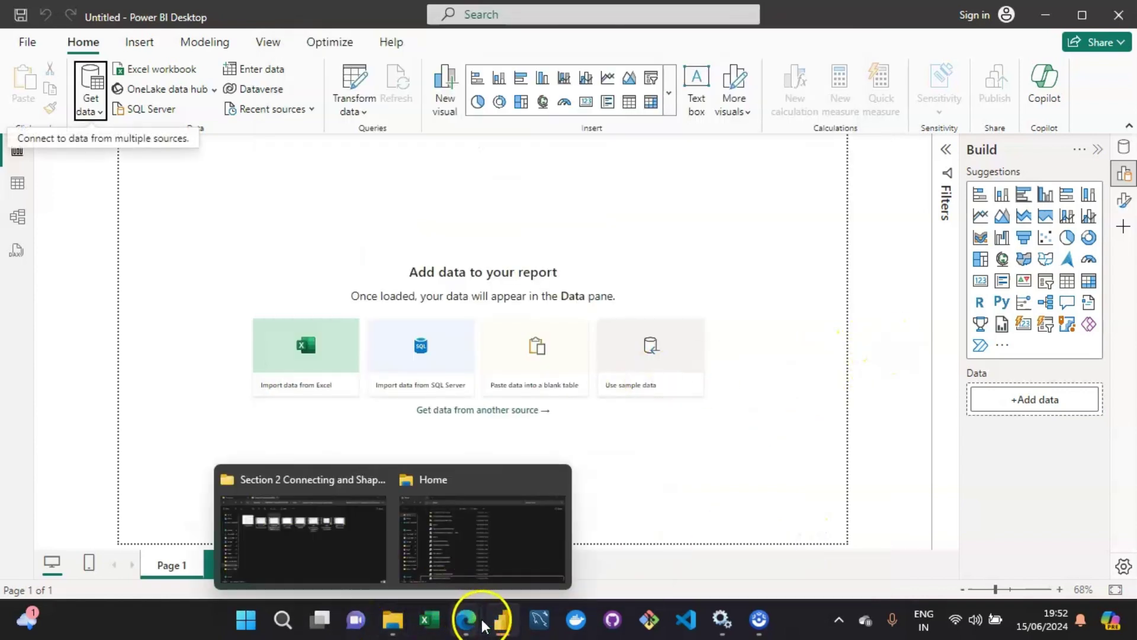
Switch to Microsoft Edge and look over the Match centre section of the USA vs India T20 World Cup match page on ESPNcricinfo.
{"action": "mouse_move", "coordinate": [468, 618]}
{"action": "left_click", "coordinate": [550, 536]}
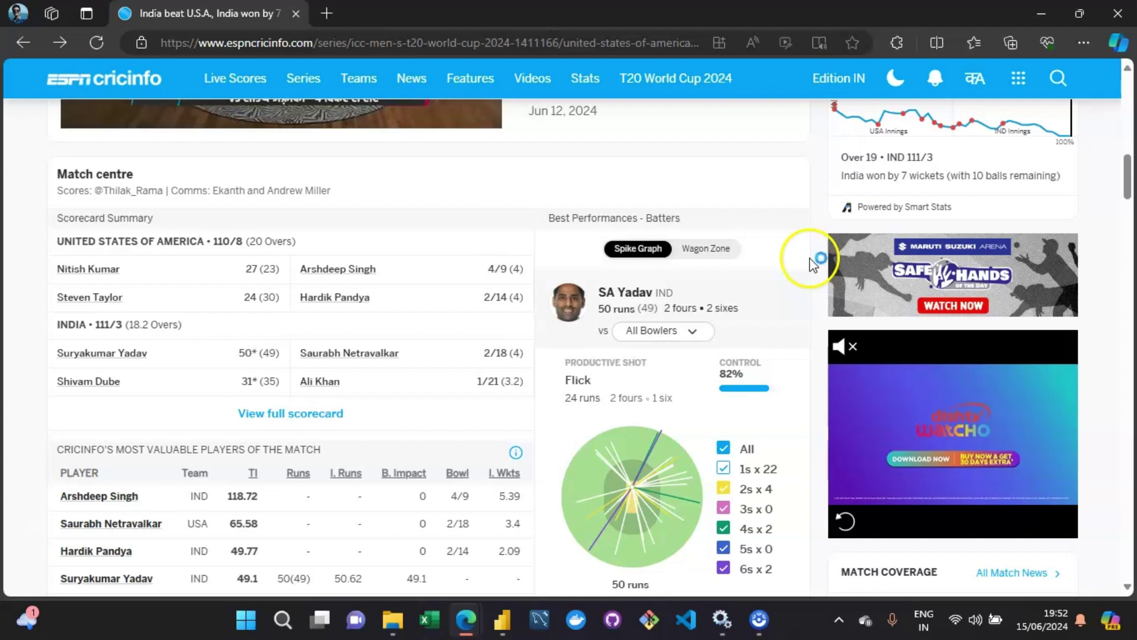
{"action": "scroll", "coordinate": [1130, 181], "scroll_direction": "up", "scroll_amount": 1}
{"action": "mouse_move", "coordinate": [1131, 180]}
{"action": "left_mouse_down"}
{"action": "mouse_move", "coordinate": [1131, 160]}
{"action": "mouse_move", "coordinate": [1131, 215]}
{"action": "mouse_move", "coordinate": [1129, 178]}
{"action": "left_mouse_up"}
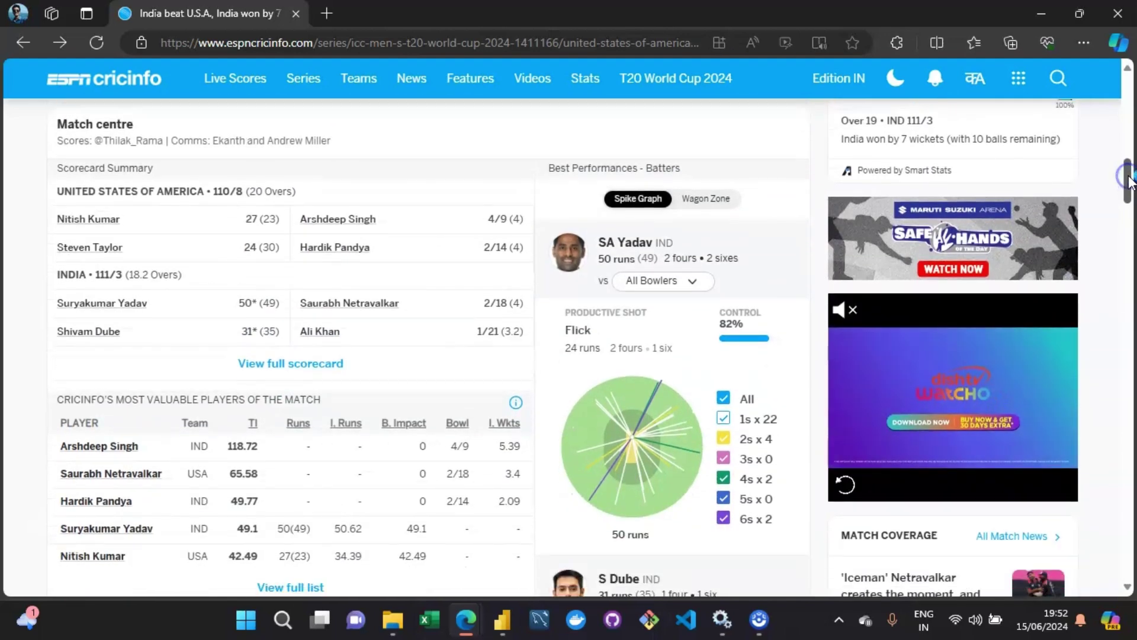
{"action": "left_click", "coordinate": [808, 160]}
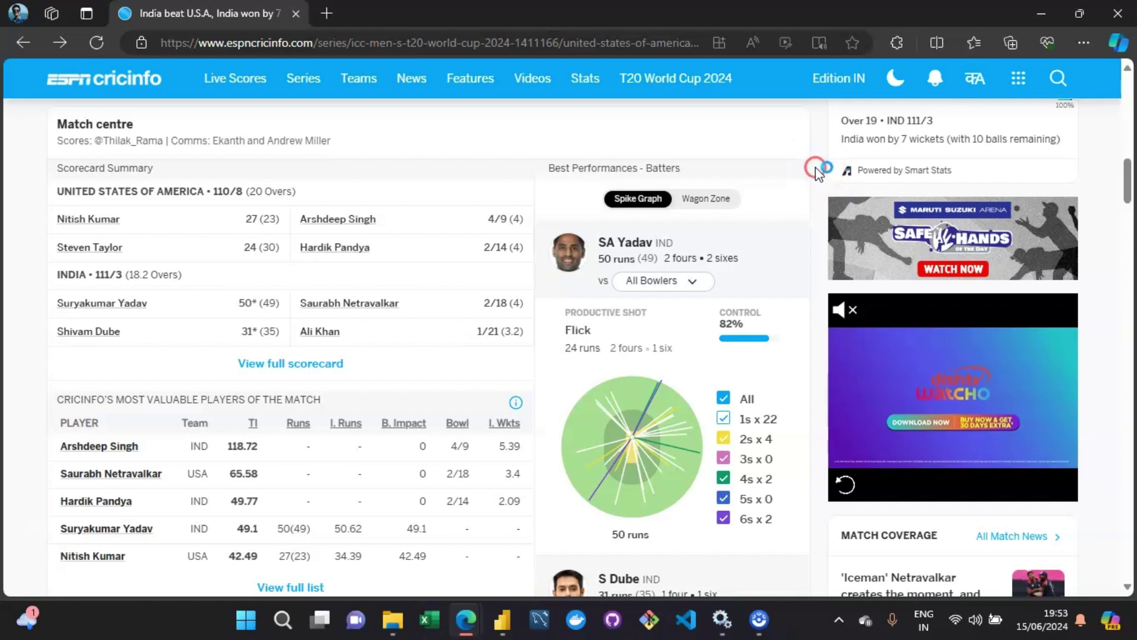
Inspect the match page's HTML in the developer tools, pick the video headline element on the page, and close the tools.
{"action": "right_click", "coordinate": [818, 173]}
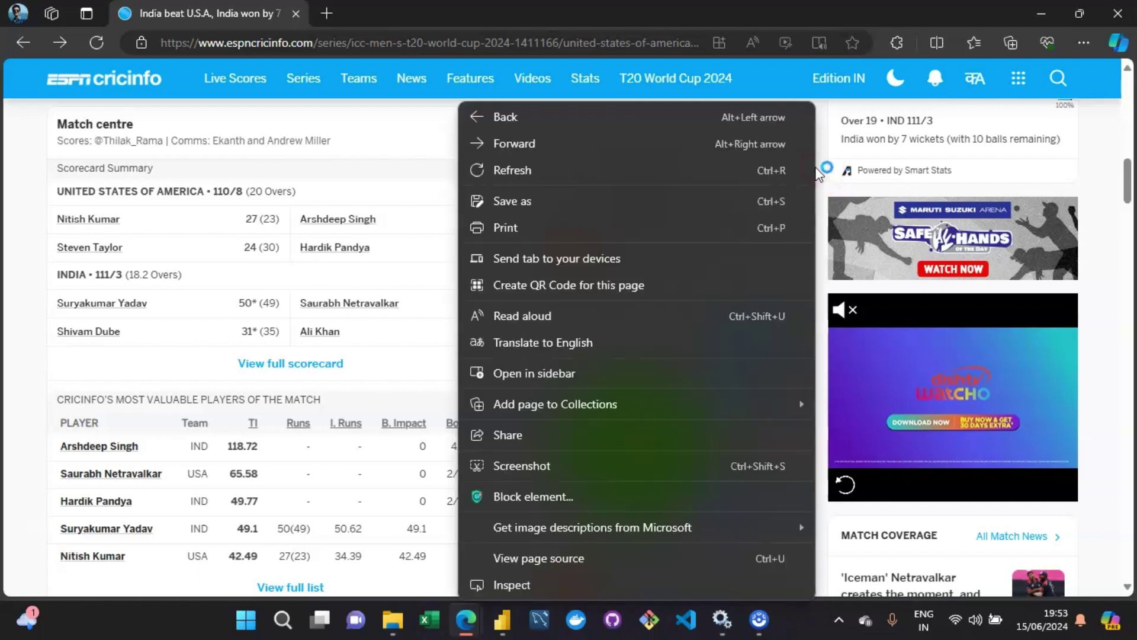
{"action": "left_click", "coordinate": [529, 582]}
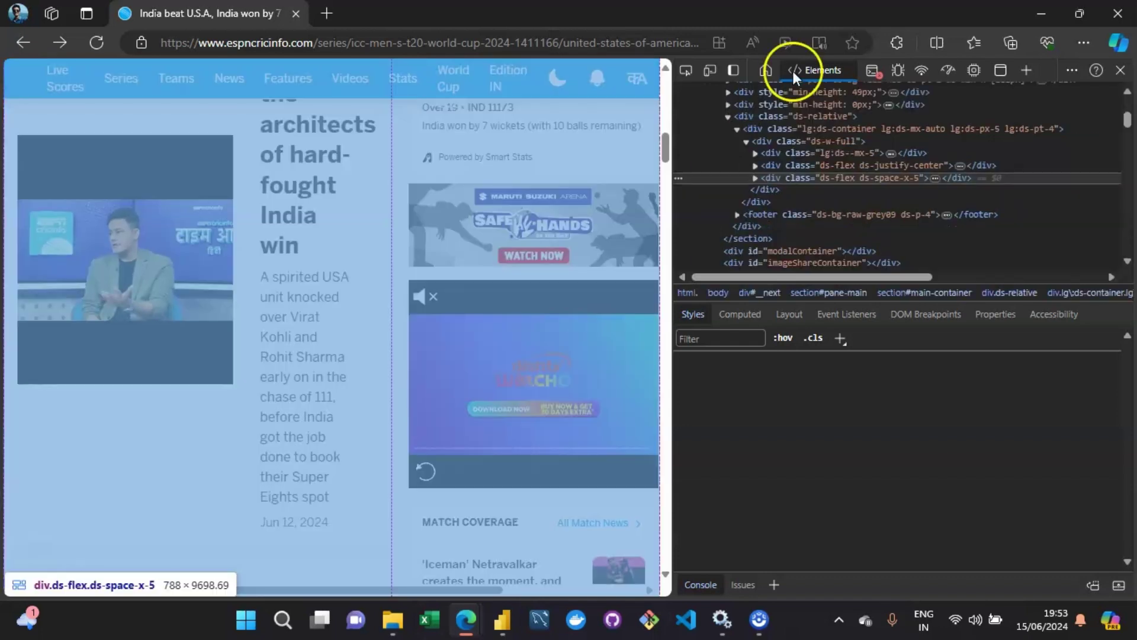
{"action": "left_click", "coordinate": [691, 77]}
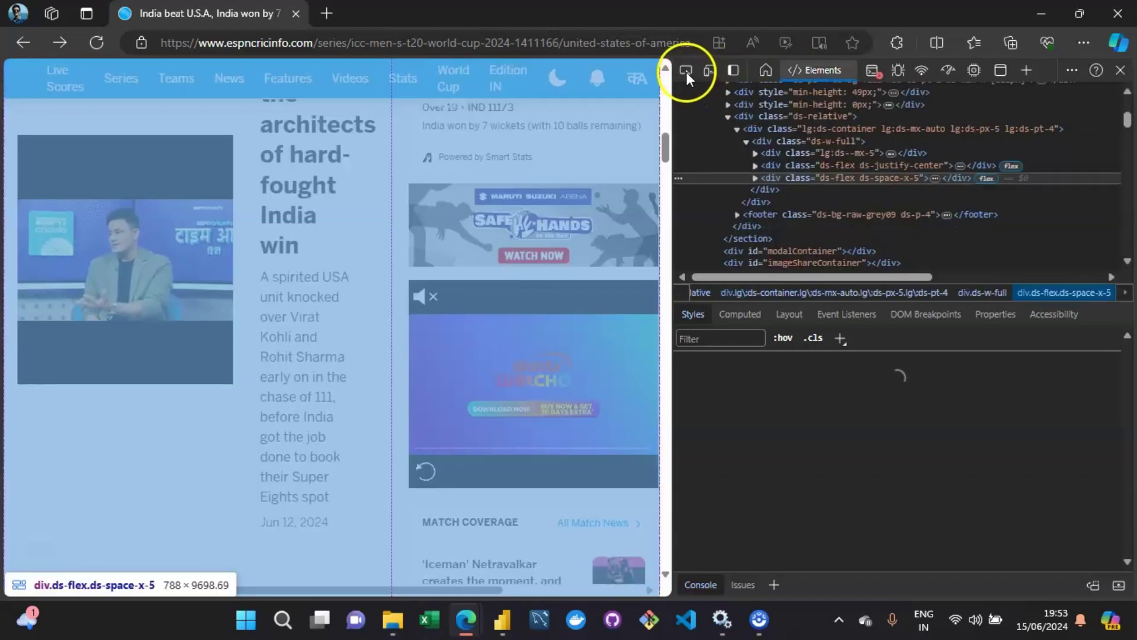
{"action": "left_click", "coordinate": [686, 72]}
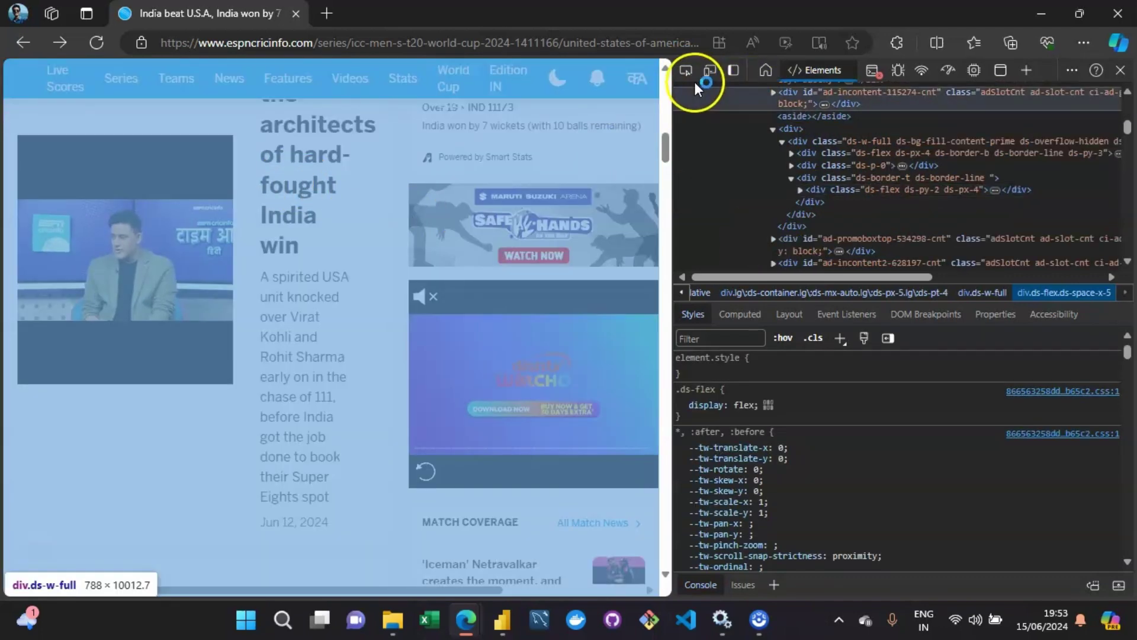
{"action": "left_click", "coordinate": [686, 74]}
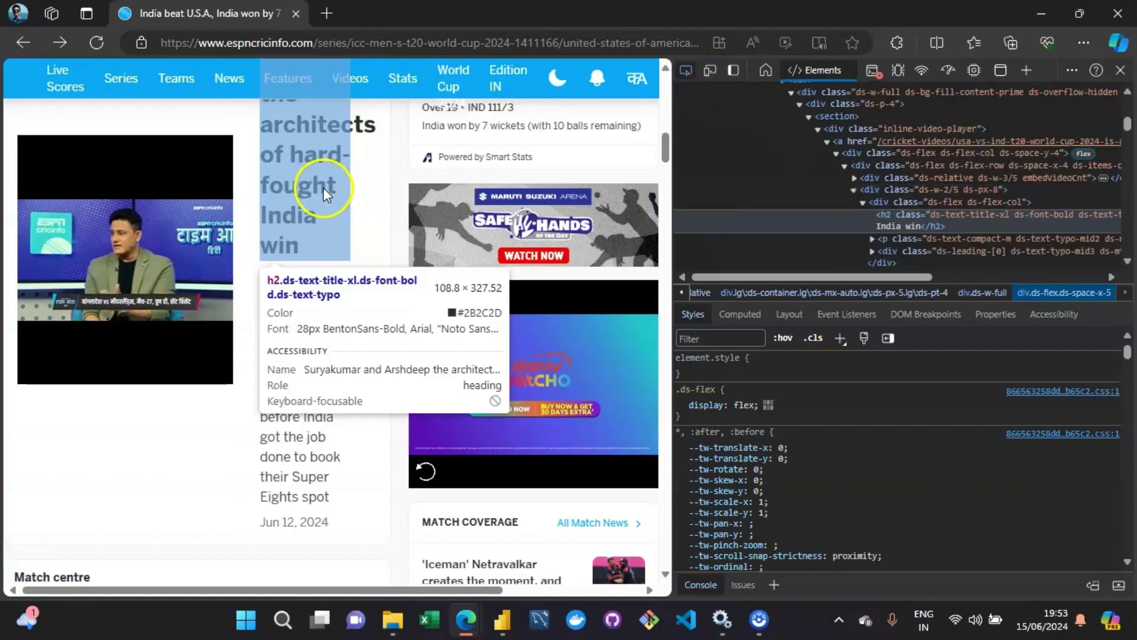
{"action": "left_click", "coordinate": [323, 187]}
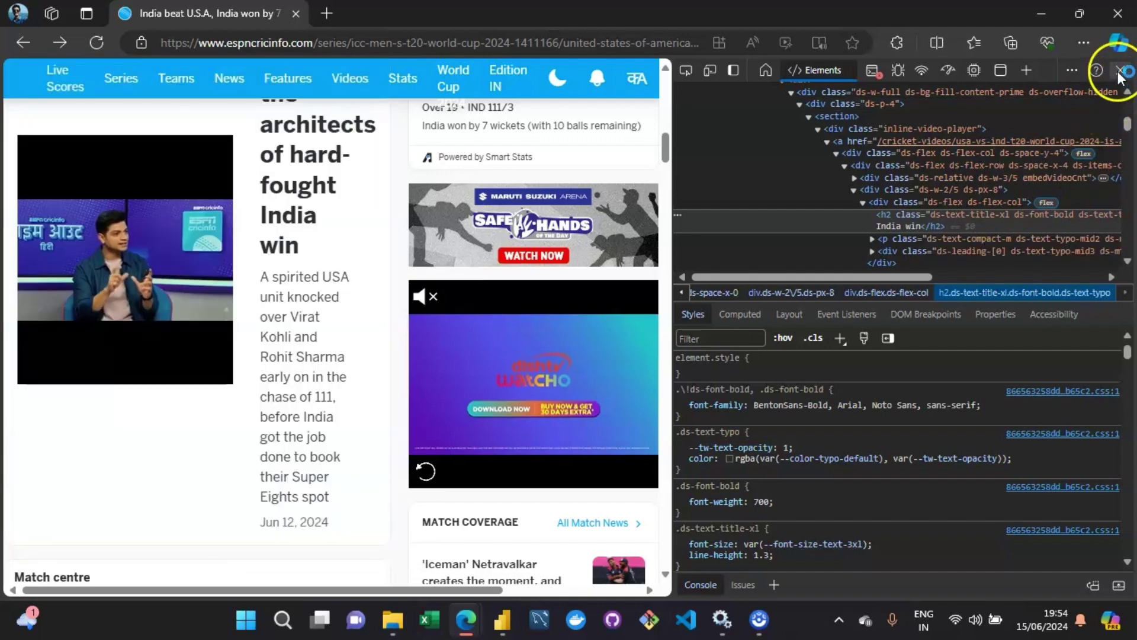
{"action": "key", "text": "F12"}
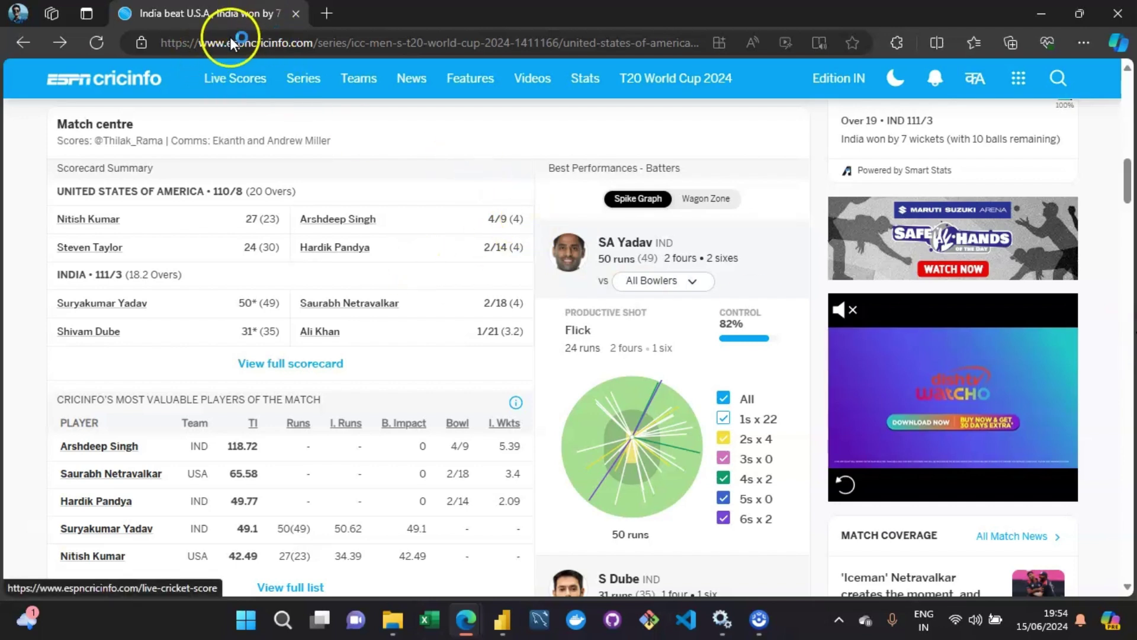
Switch back to Power BI Desktop and start a Web data connection with the URL of the ESPNcricinfo match's live-cricket-score page.
{"action": "mouse_move", "coordinate": [489, 126]}
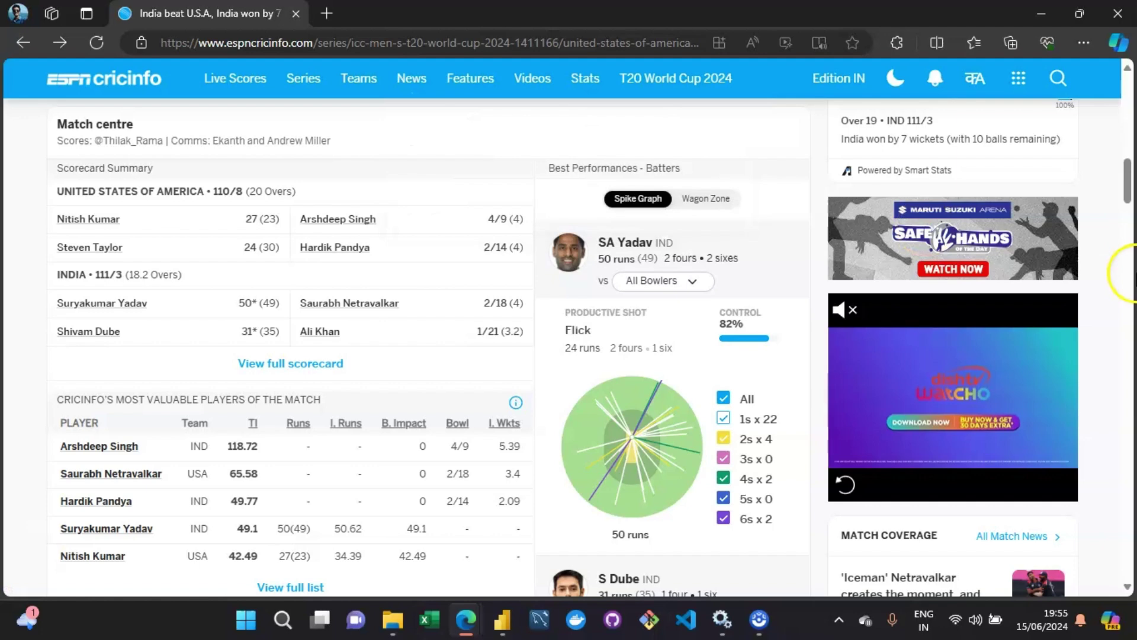
{"action": "mouse_move", "coordinate": [502, 617]}
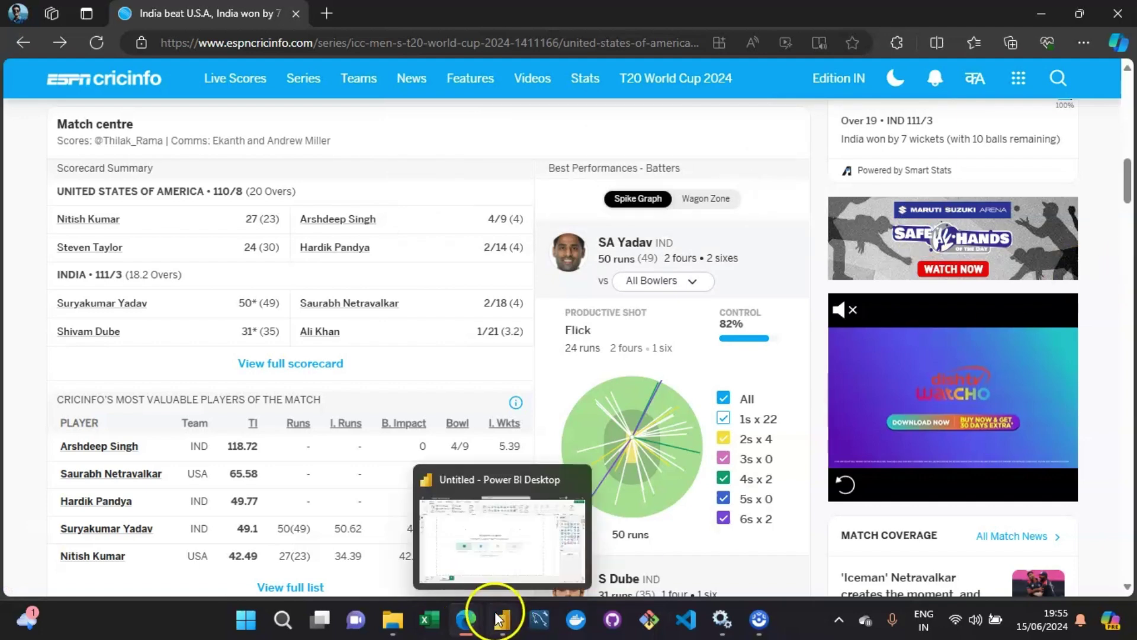
{"action": "left_click", "coordinate": [499, 557]}
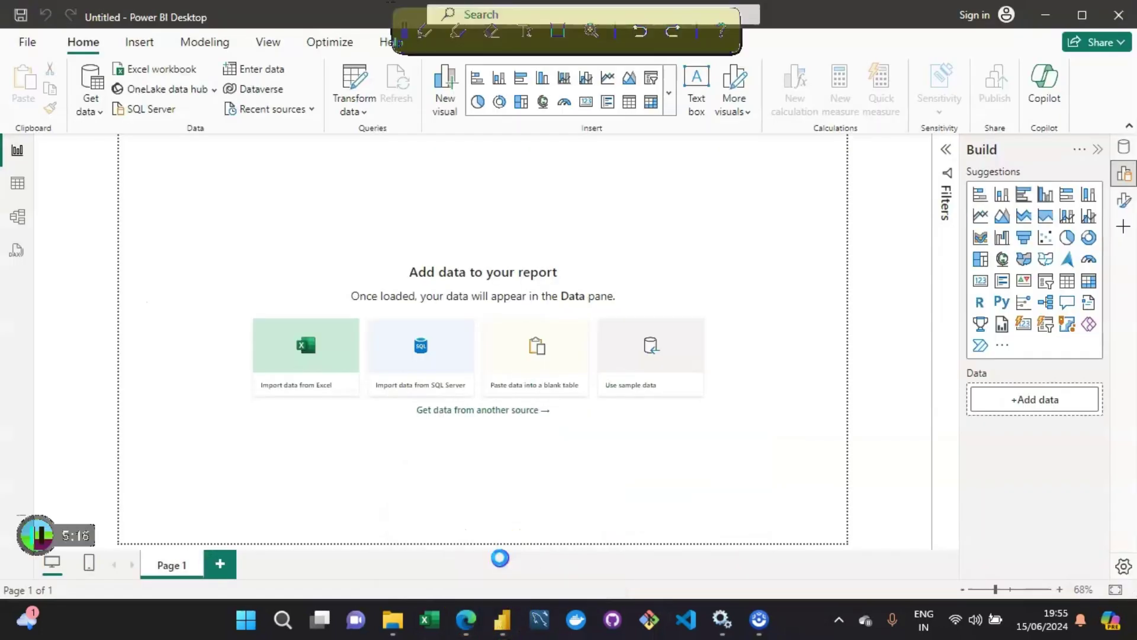
{"action": "left_click", "coordinate": [92, 113]}
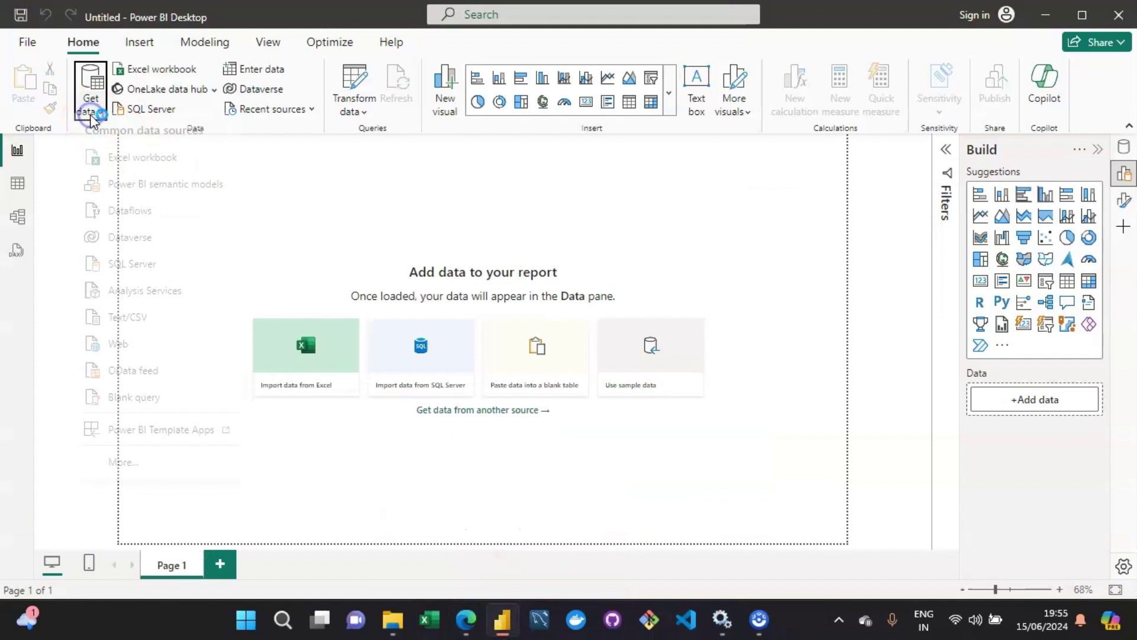
{"action": "left_click", "coordinate": [123, 355]}
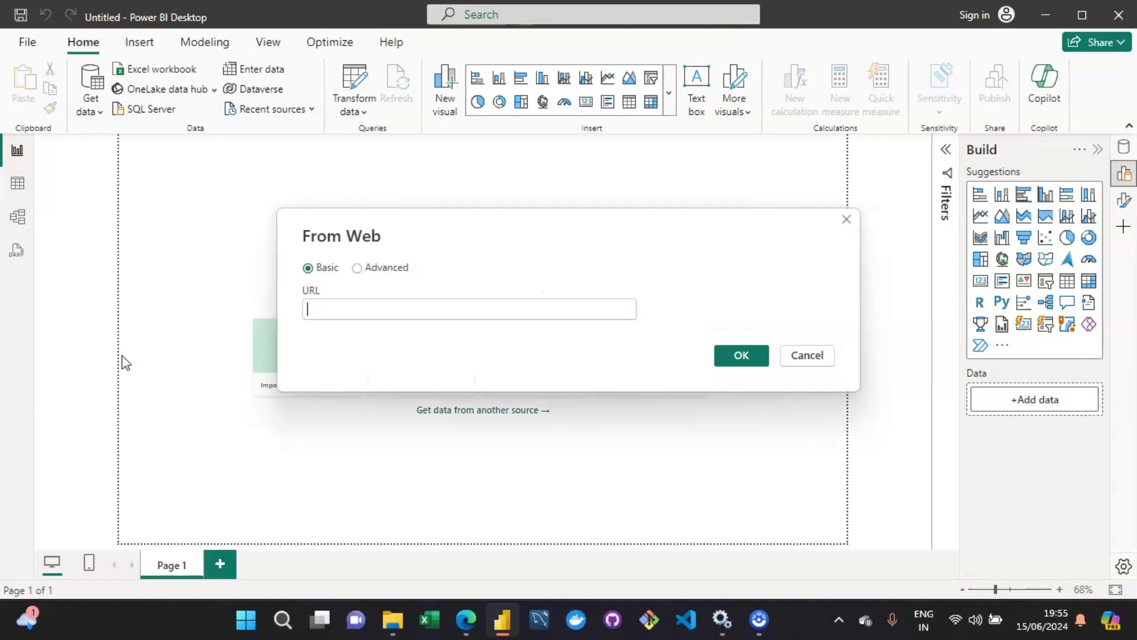
{"action": "left_click", "coordinate": [386, 295]}
{"action": "key", "text": "ctrl+v"}
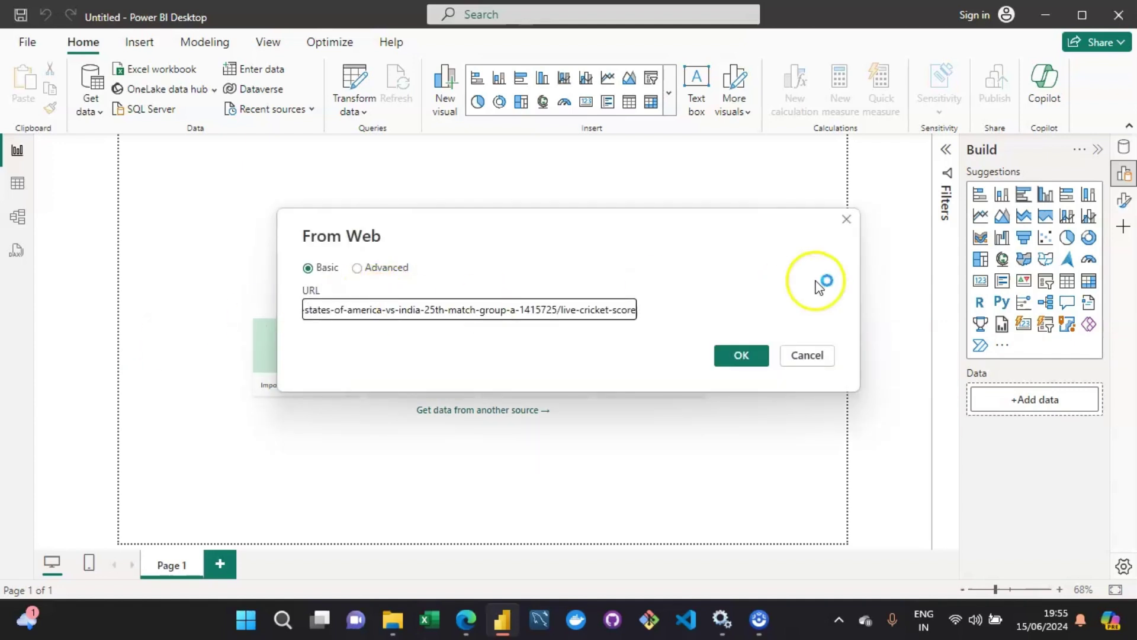
Review the Advanced web connection options and HTTP request header parameters, return to Basic, and connect to the URL.
{"action": "left_click", "coordinate": [368, 266]}
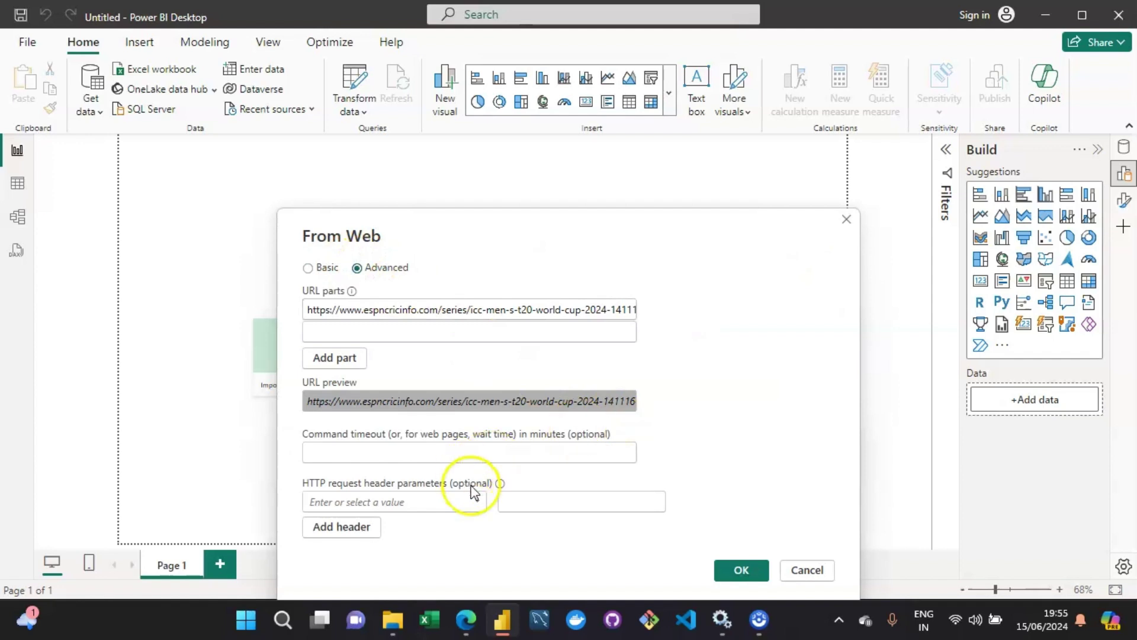
{"action": "left_click", "coordinate": [462, 508]}
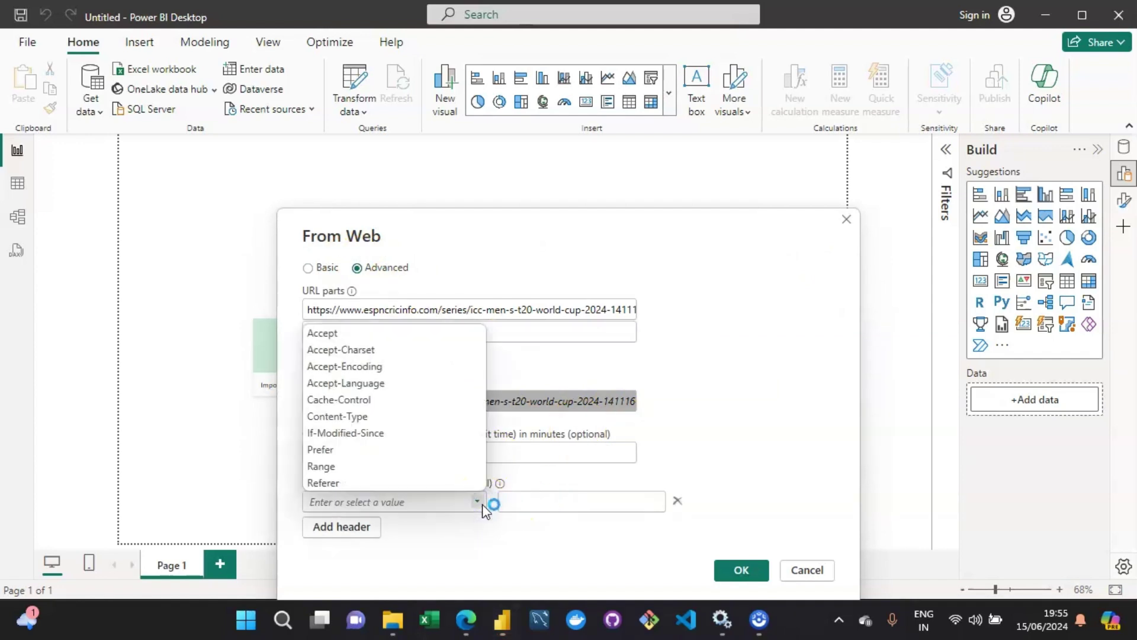
{"action": "left_click", "coordinate": [483, 505]}
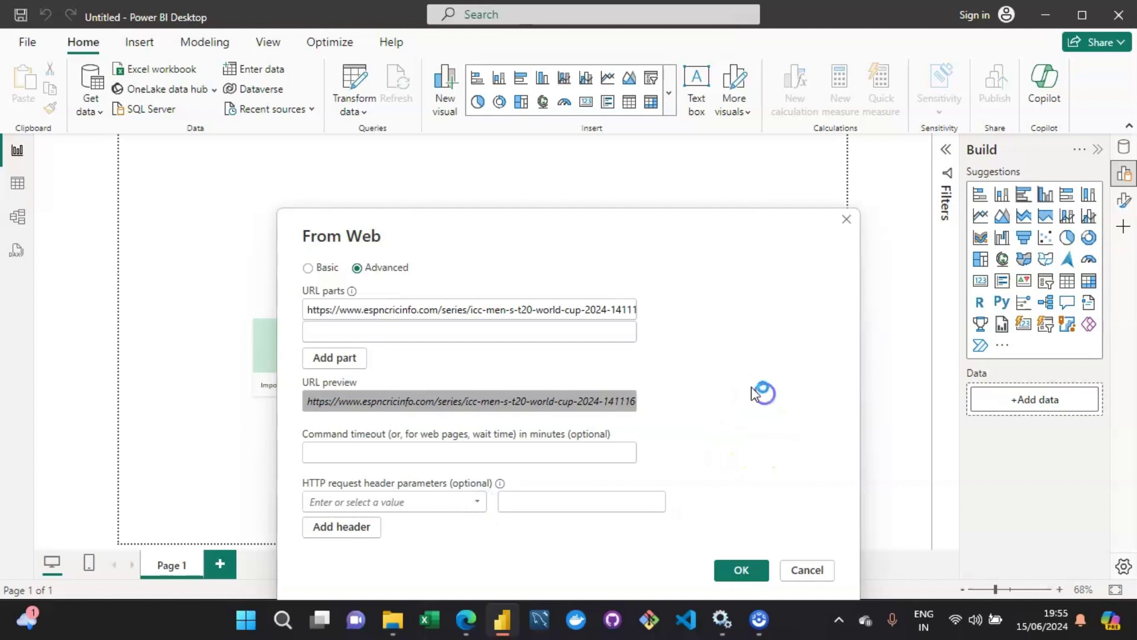
{"action": "left_click", "coordinate": [325, 266]}
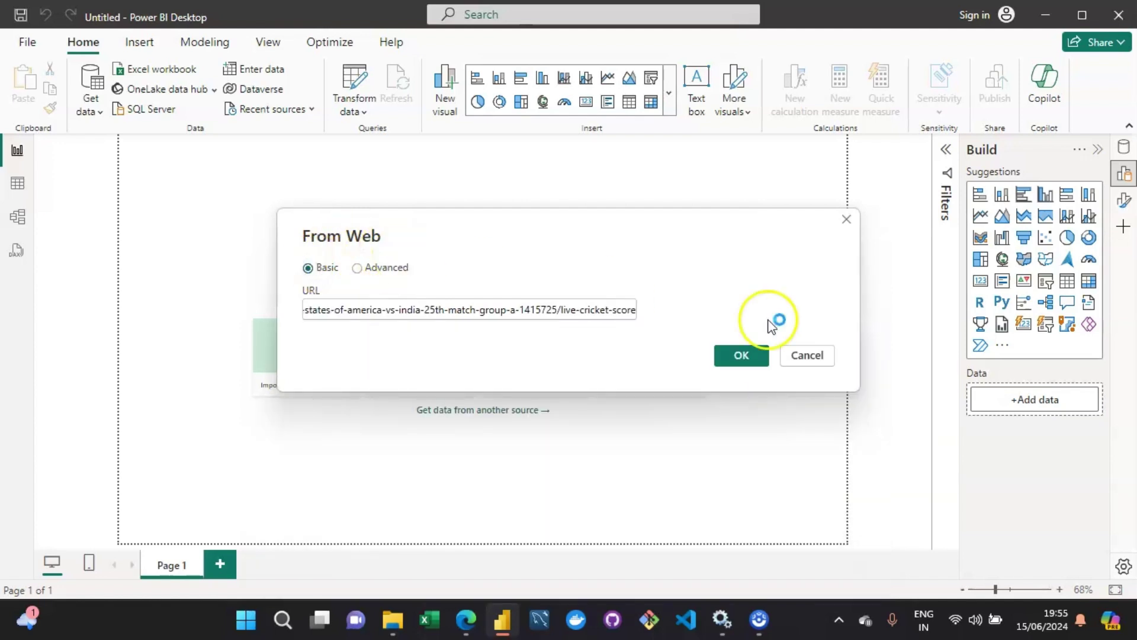
{"action": "left_click", "coordinate": [742, 354]}
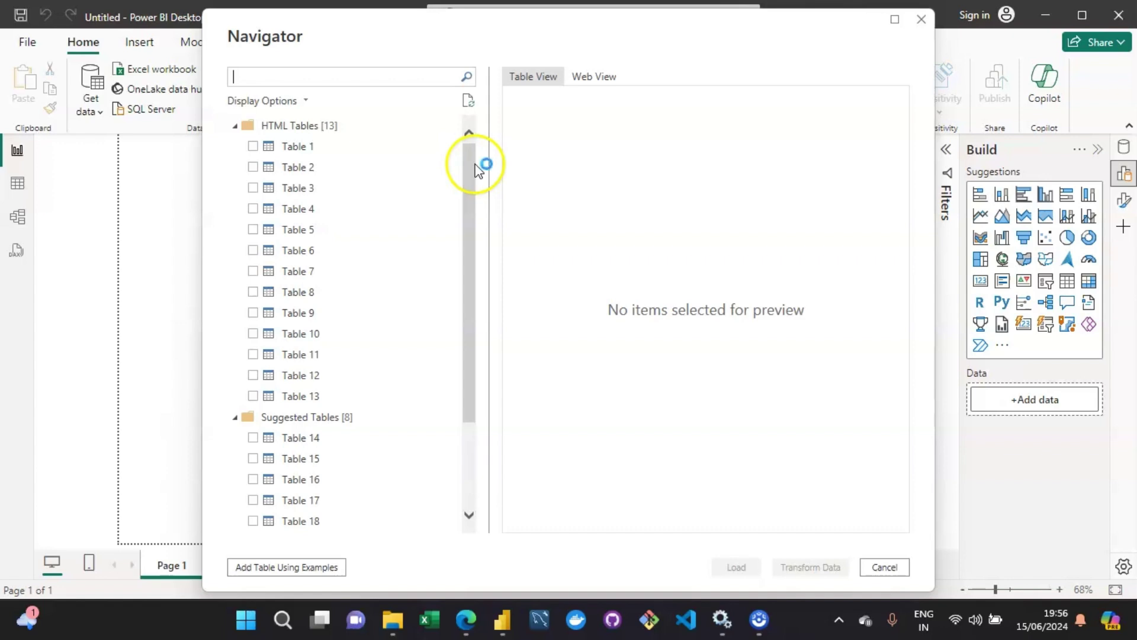
Preview the HTML tables Table 3, Table 2 and Table 1 in the Navigator and examine the columns of Table 1.
{"action": "left_click", "coordinate": [325, 190]}
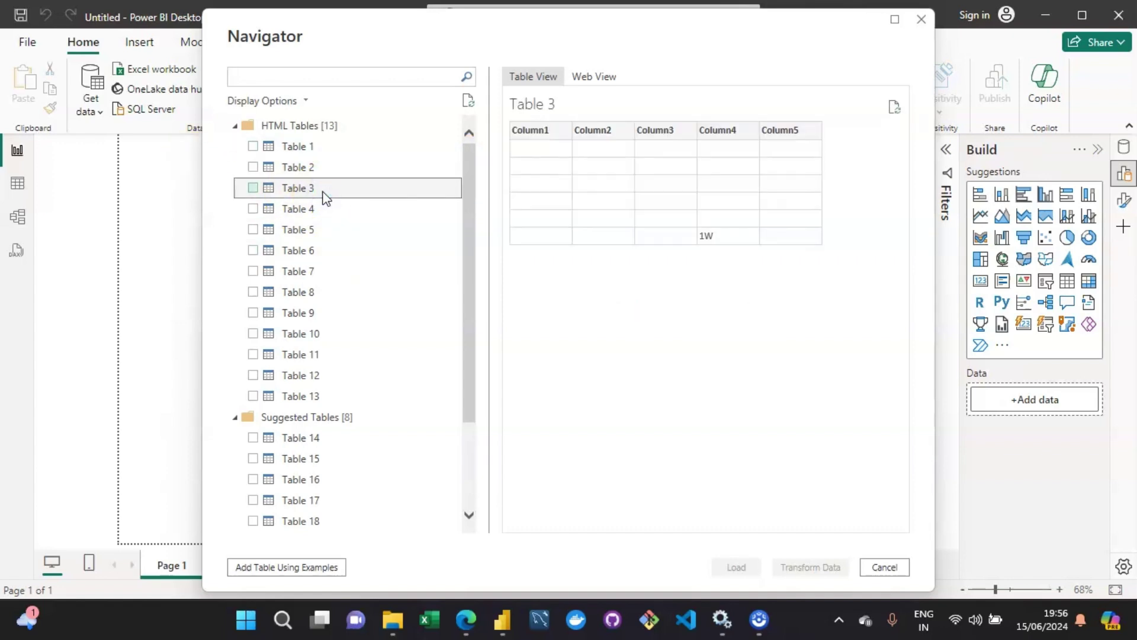
{"action": "left_click", "coordinate": [303, 169]}
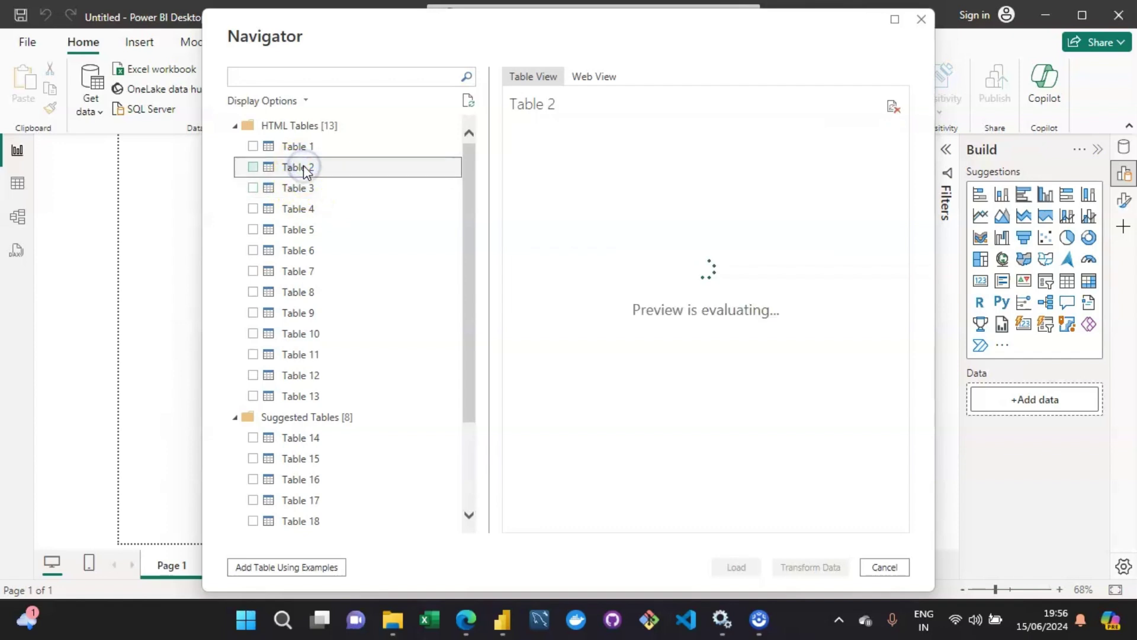
{"action": "left_click", "coordinate": [289, 148]}
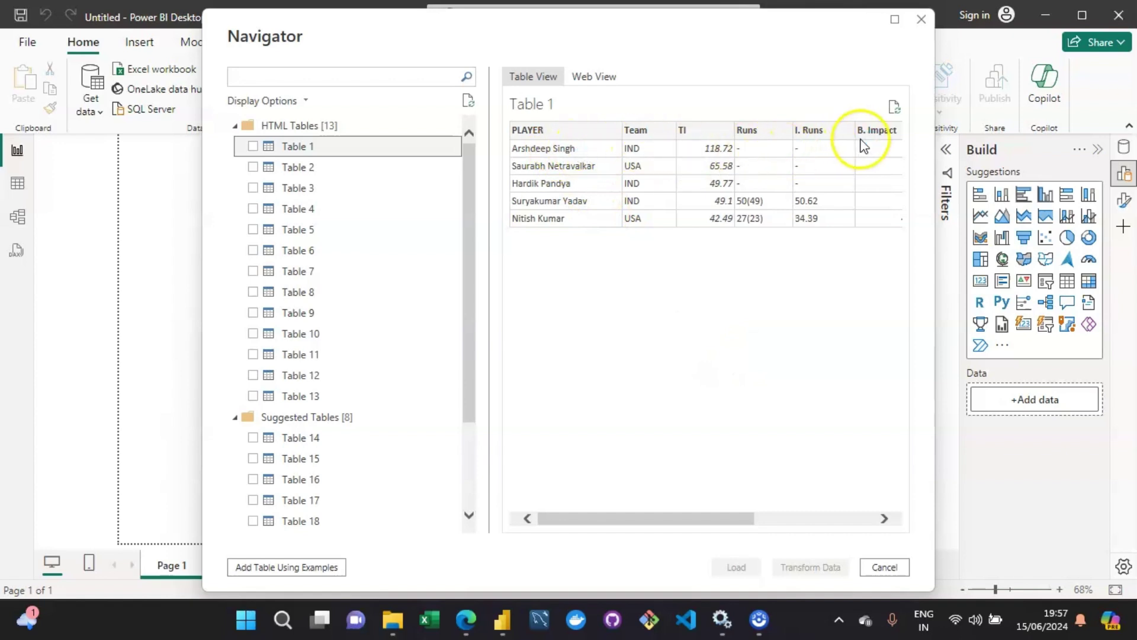
{"action": "left_click_drag", "start_coordinate": [656, 521], "coordinate": [658, 551]}
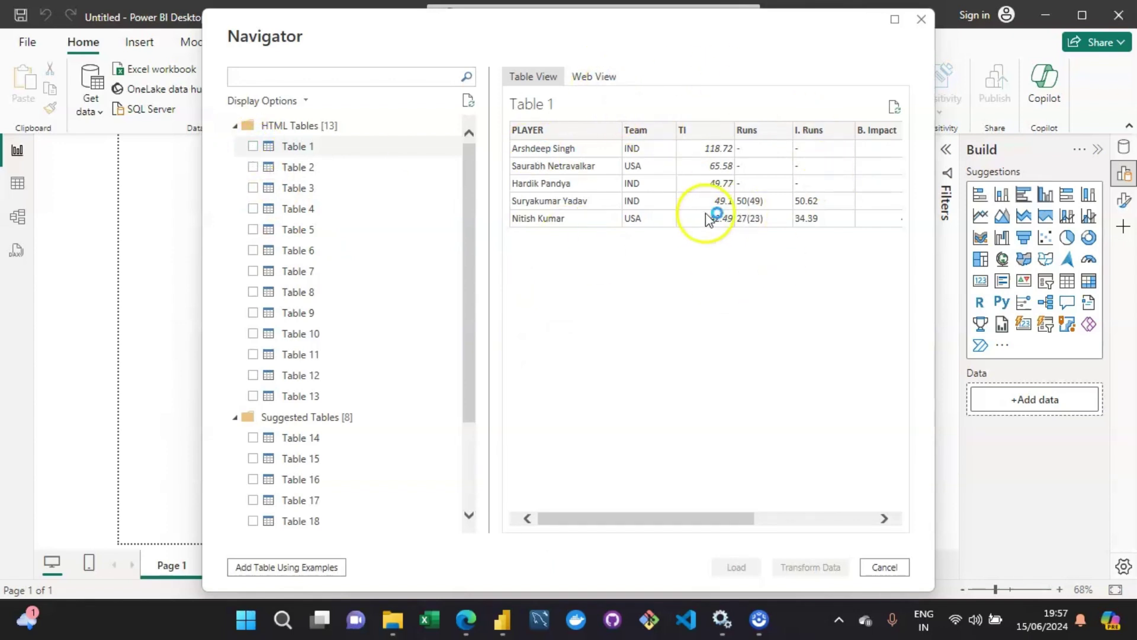
Change the Navigator preview to Web View and look through the rendered match page.
{"action": "left_click", "coordinate": [589, 80]}
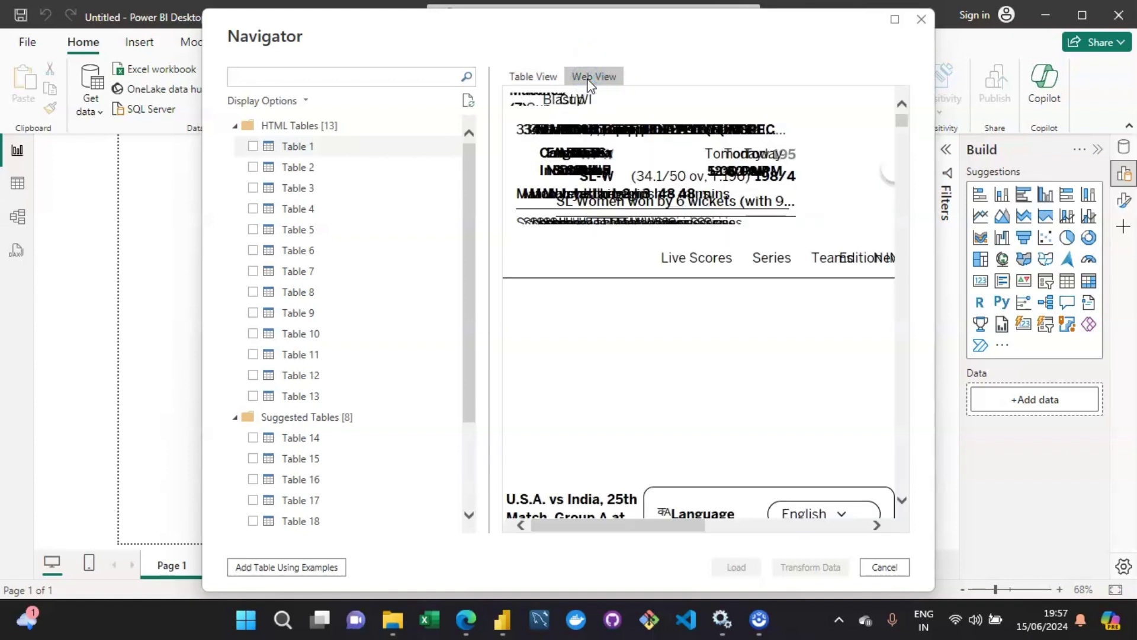
{"action": "left_click_drag", "start_coordinate": [901, 119], "coordinate": [895, 175]}
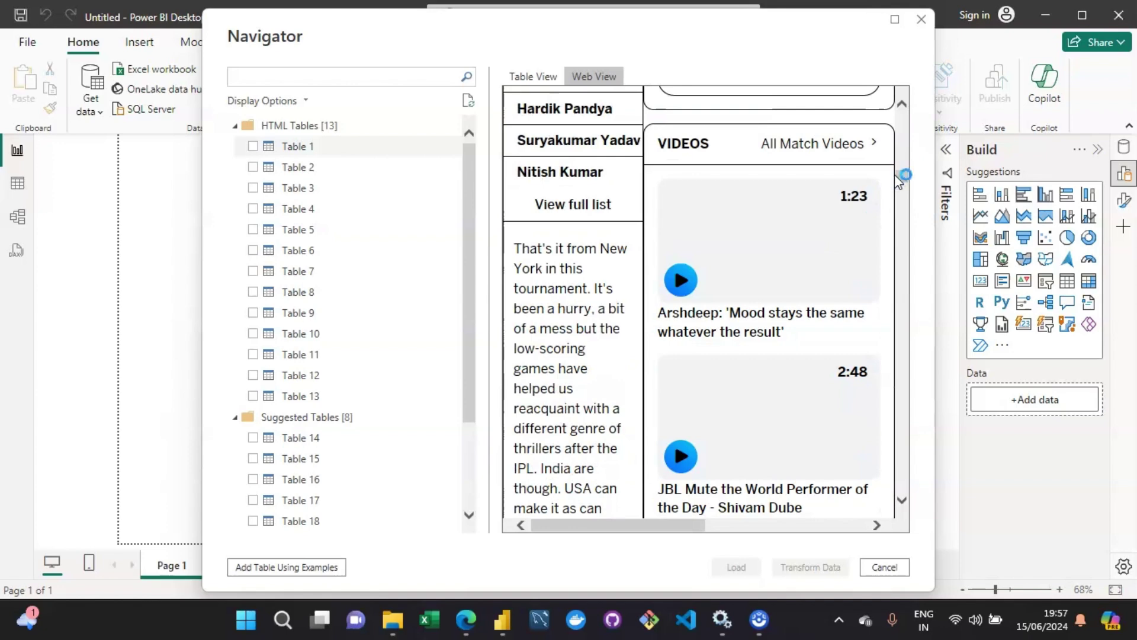
{"action": "left_click_drag", "start_coordinate": [897, 176], "coordinate": [903, 94]}
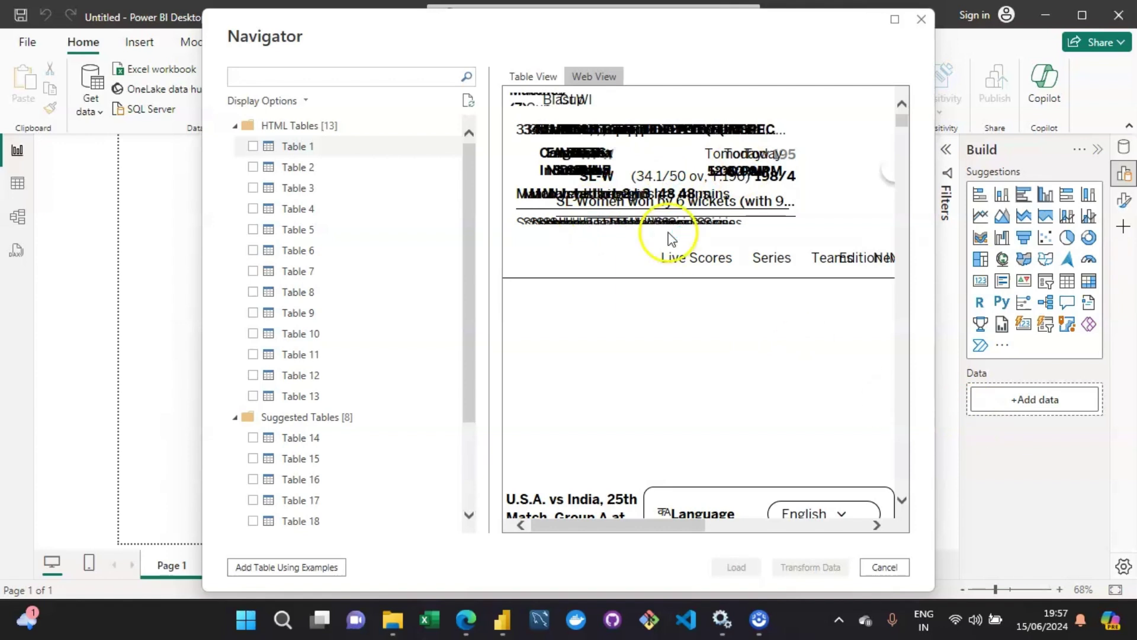
Return the Navigator to Table View, preview Tables 4, 5 and 6, and select Table 1 and Table 6 for import.
{"action": "left_click", "coordinate": [527, 76]}
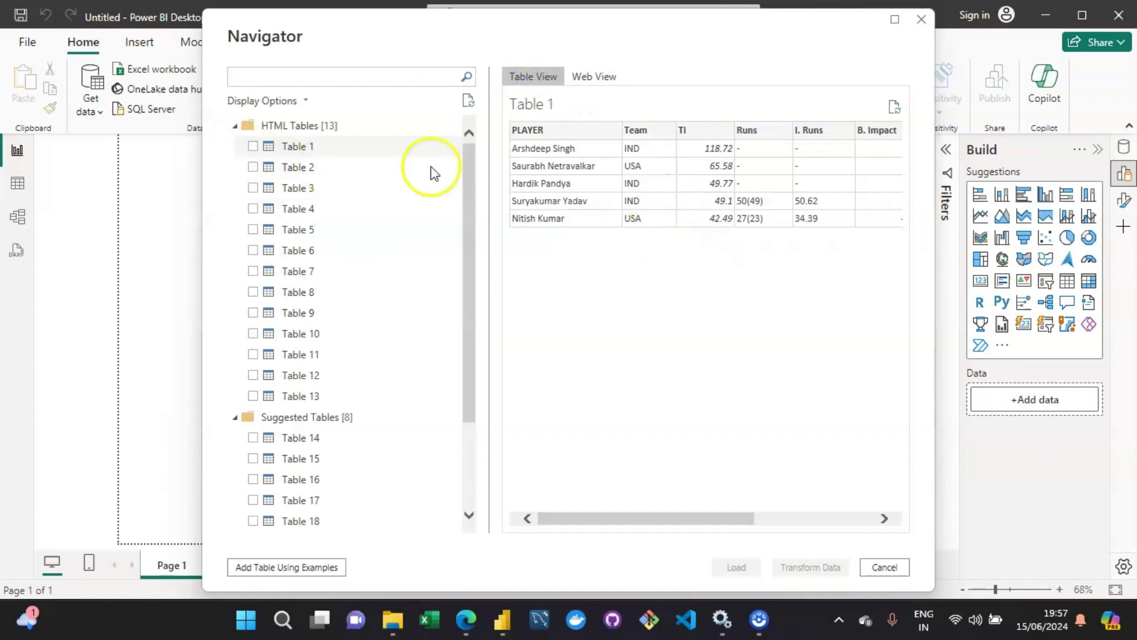
{"action": "left_click", "coordinate": [254, 148]}
{"action": "left_click", "coordinate": [293, 209]}
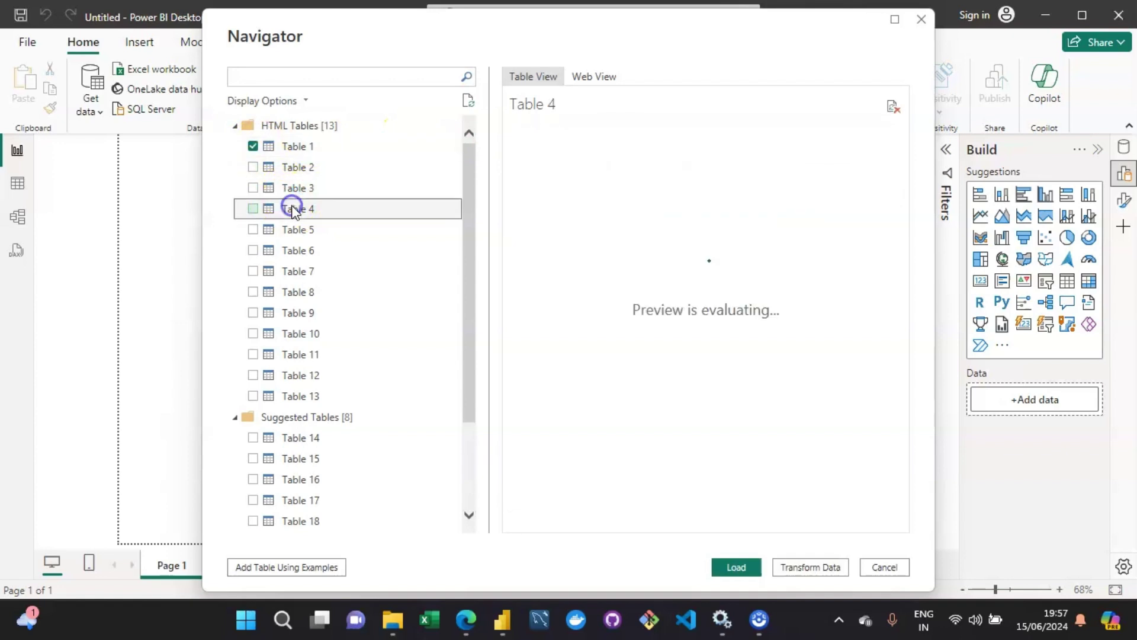
{"action": "left_click", "coordinate": [301, 233]}
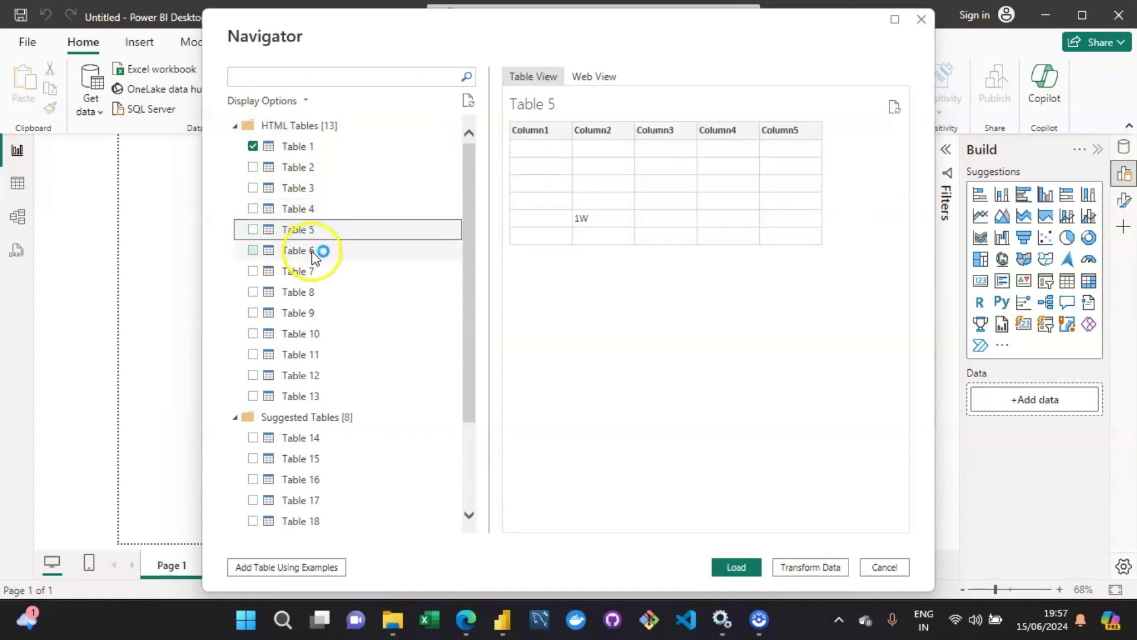
{"action": "left_click", "coordinate": [312, 254]}
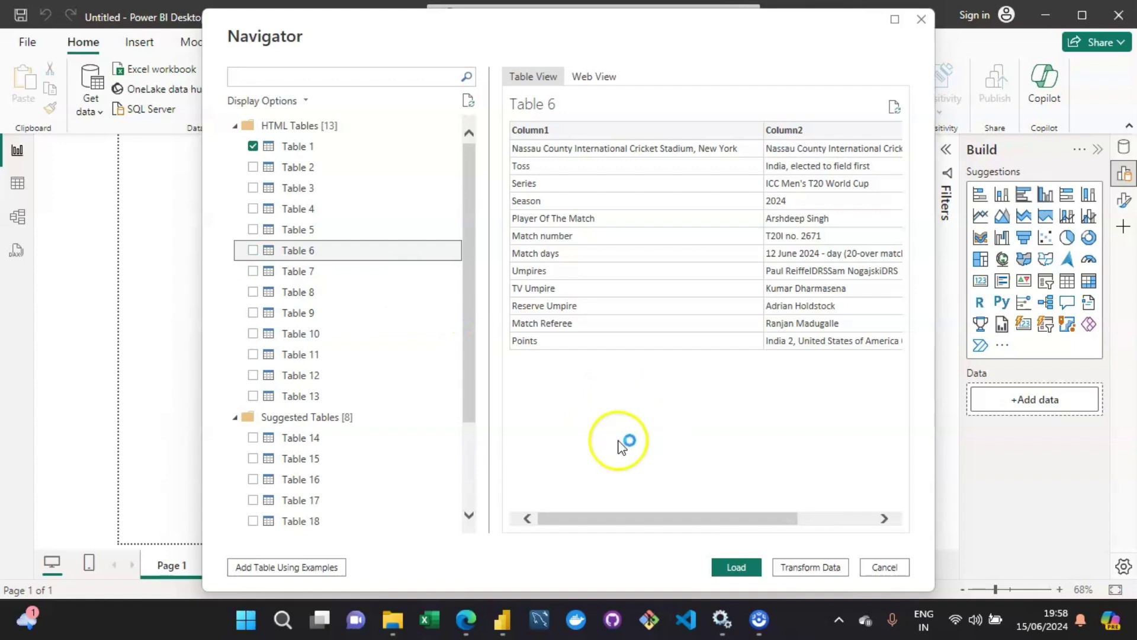
{"action": "left_click", "coordinate": [626, 519]}
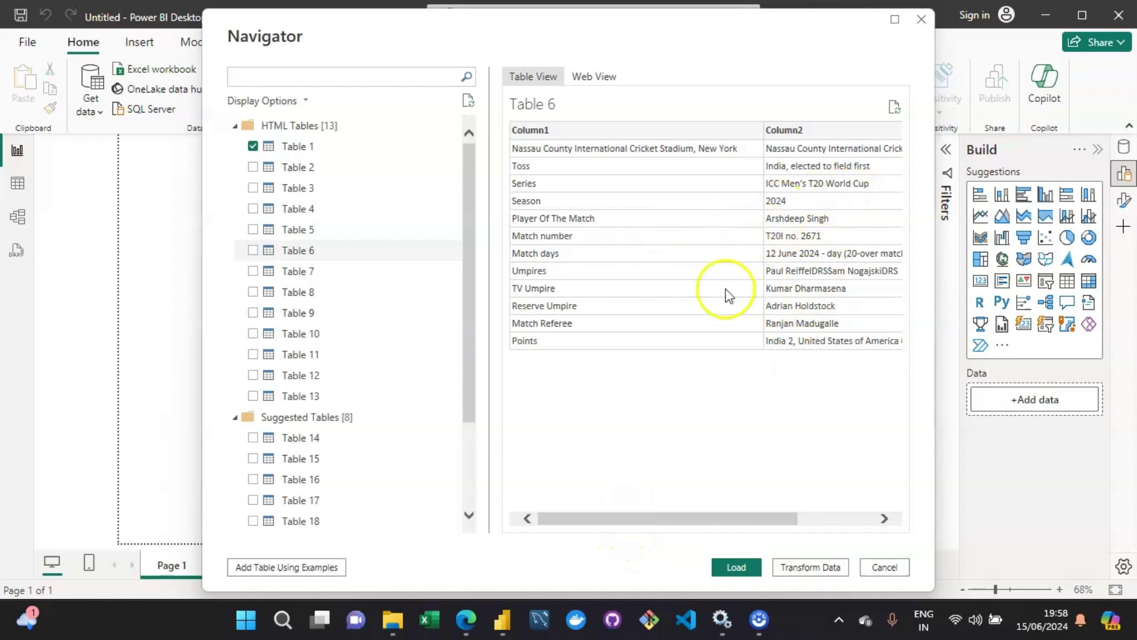
{"action": "left_click", "coordinate": [253, 249]}
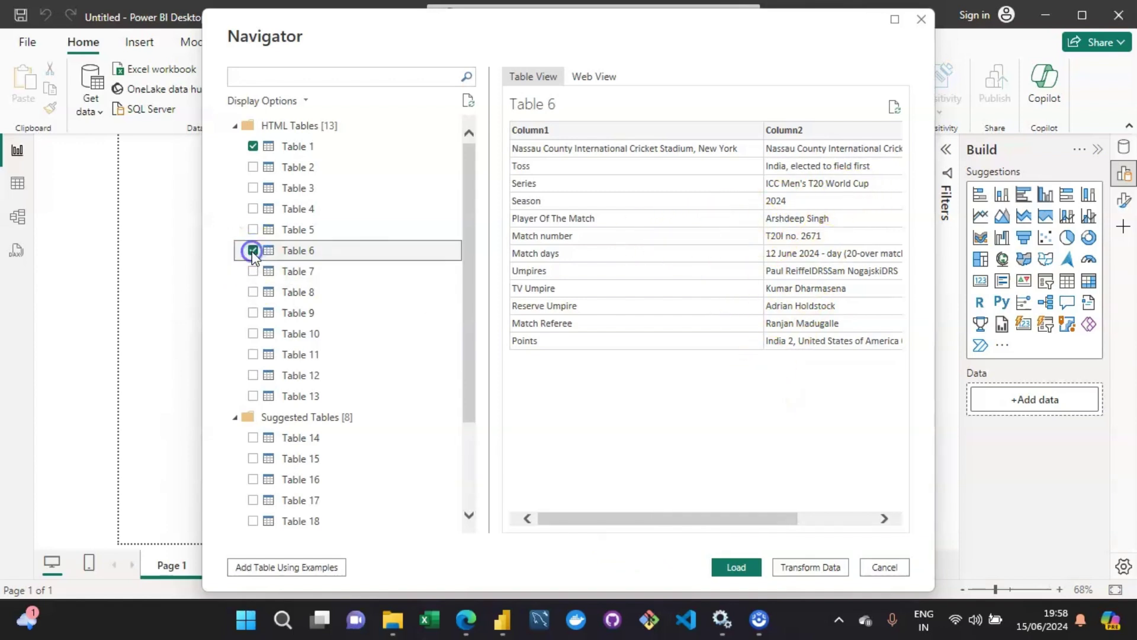
Add Table 7 to the import selection and send the selected tables to Power Query Editor with Transform Data.
{"action": "left_click", "coordinate": [287, 272]}
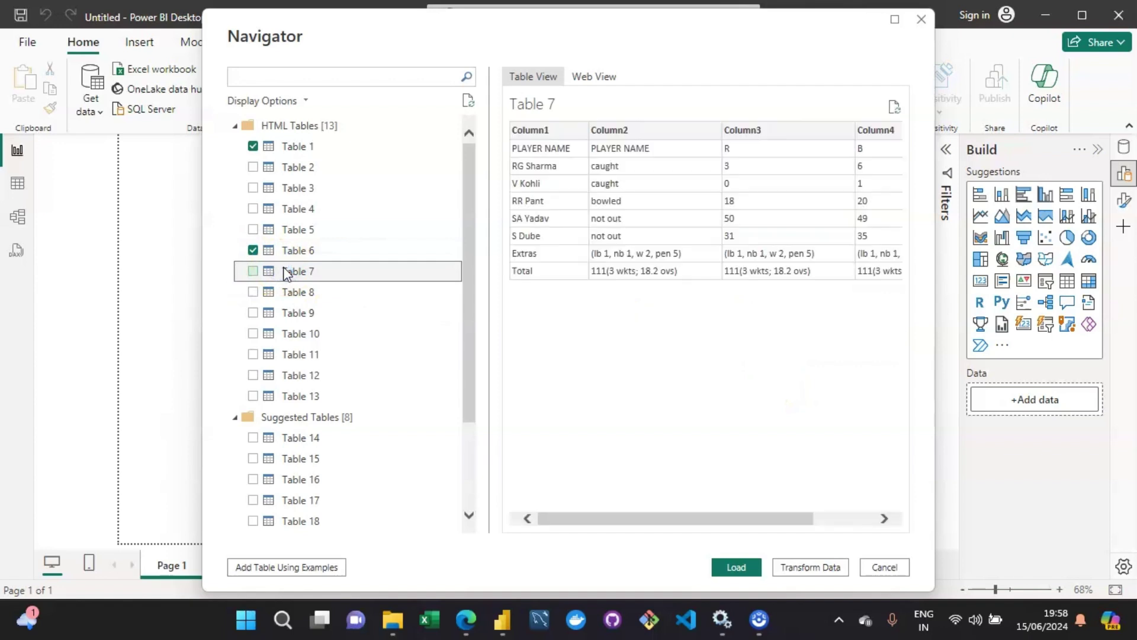
{"action": "left_click", "coordinate": [253, 271]}
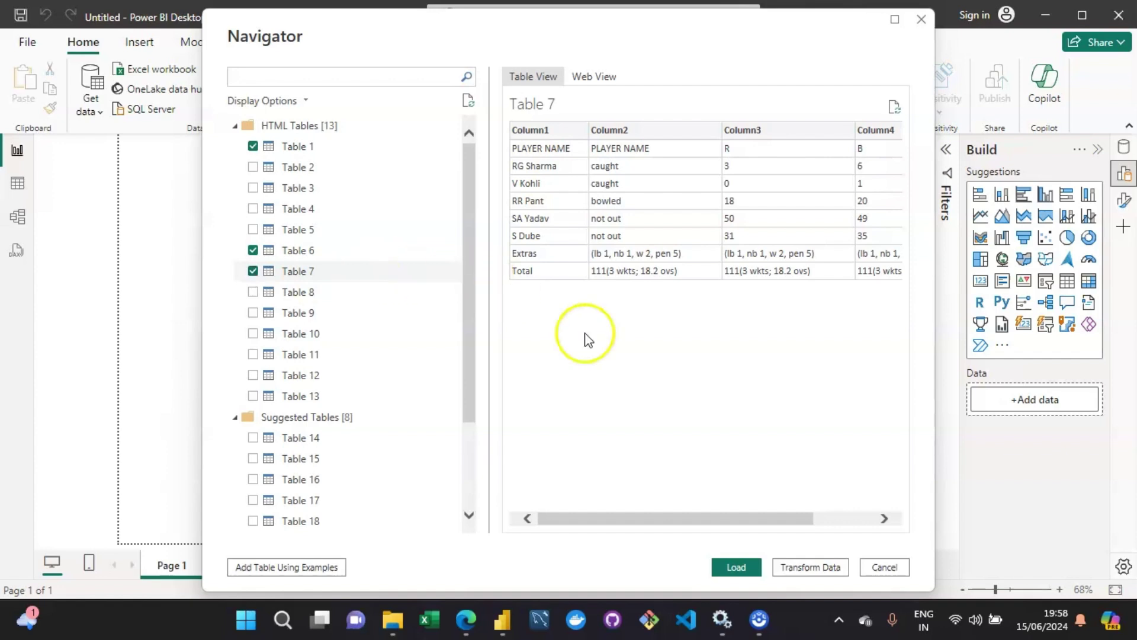
{"action": "left_click", "coordinate": [802, 566]}
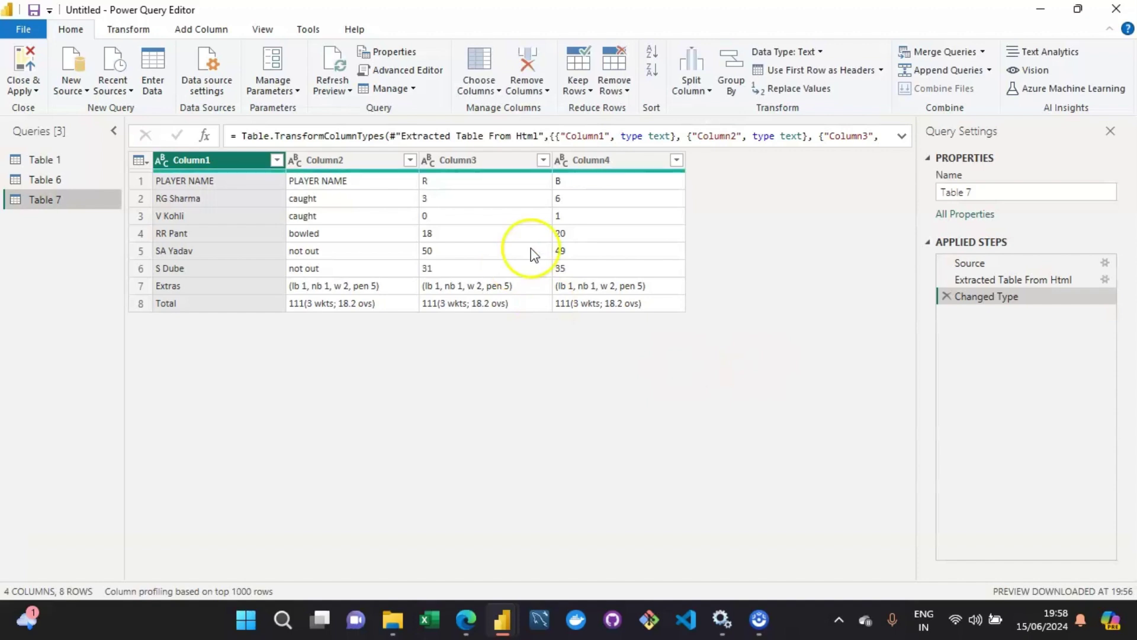
Promote the first row of the Table 7 query, starting with PLAYER NAME, to column headers.
{"action": "left_click", "coordinate": [197, 180]}
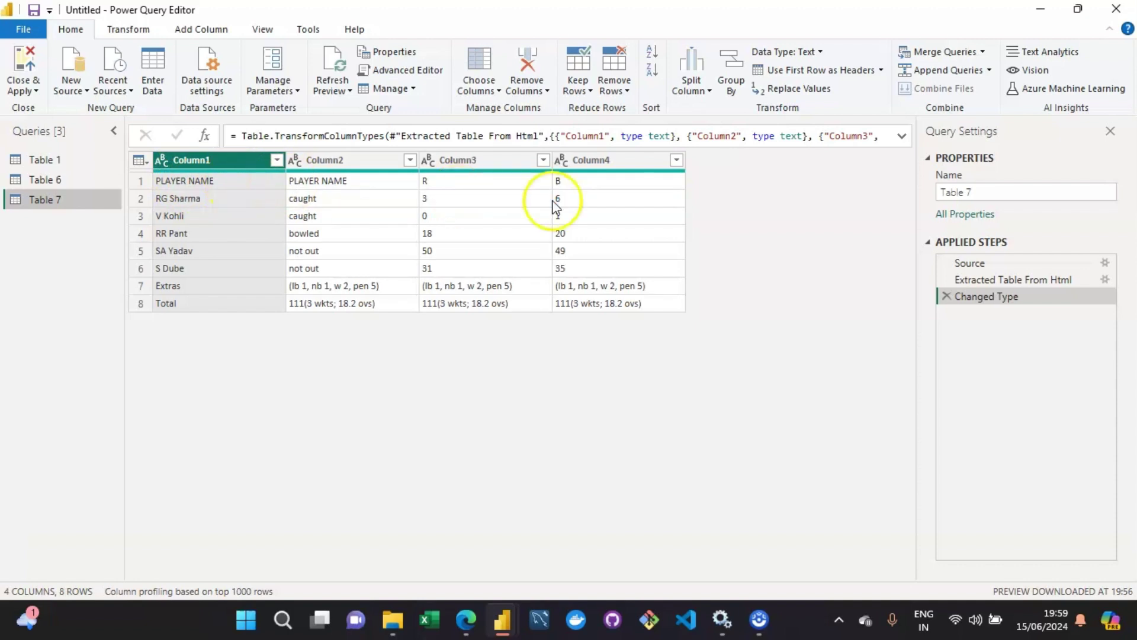
{"action": "left_click", "coordinate": [193, 180]}
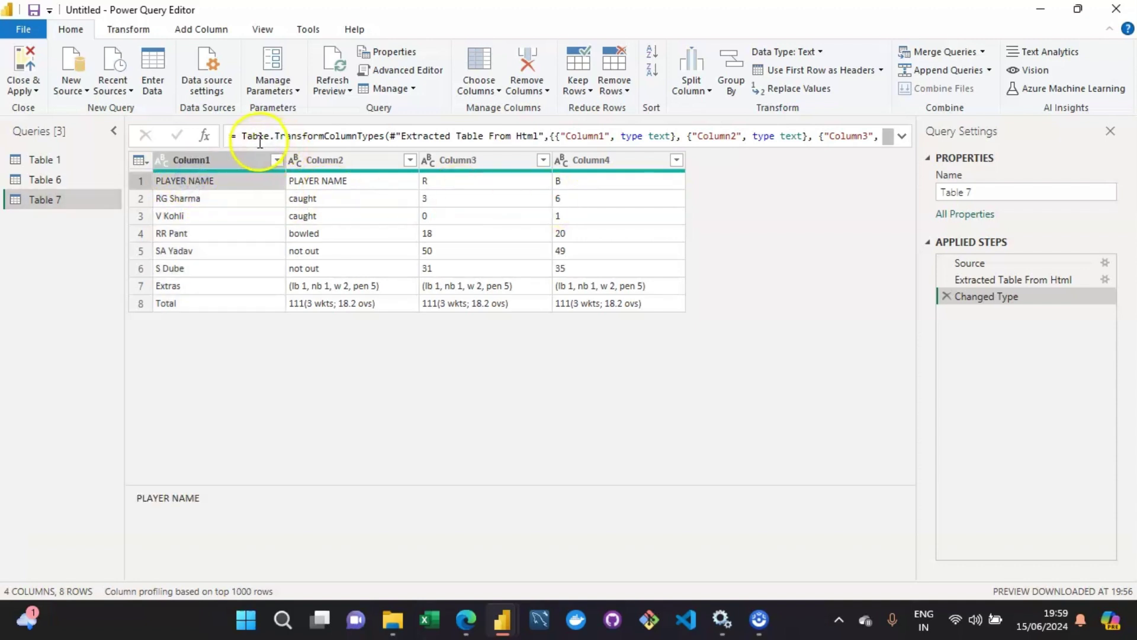
{"action": "left_click", "coordinate": [254, 169]}
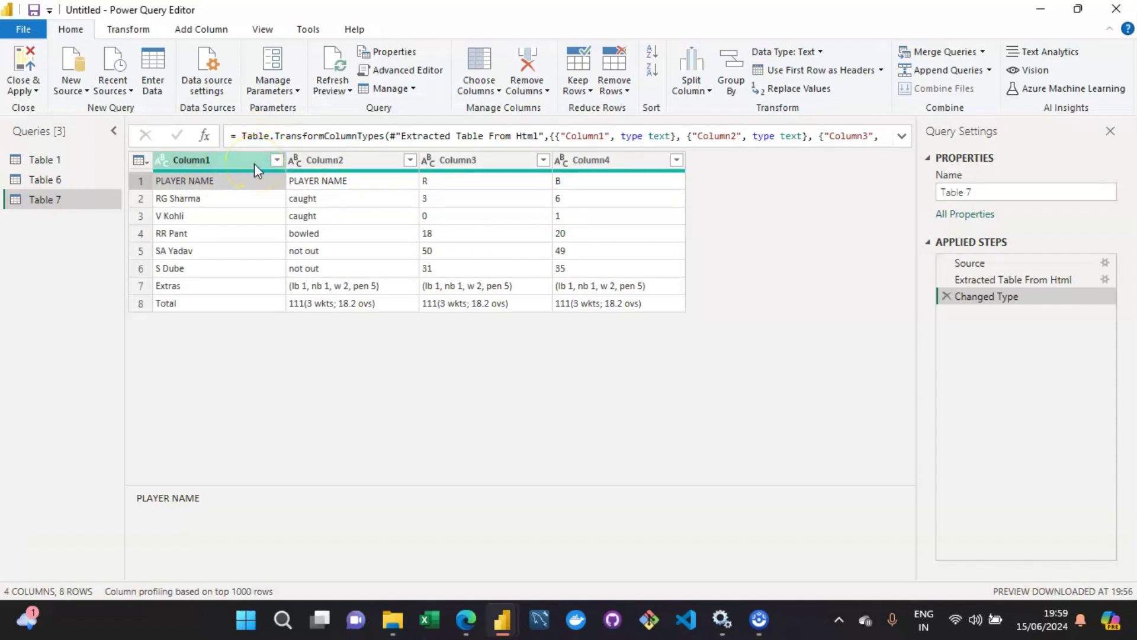
{"action": "left_click", "coordinate": [264, 185]}
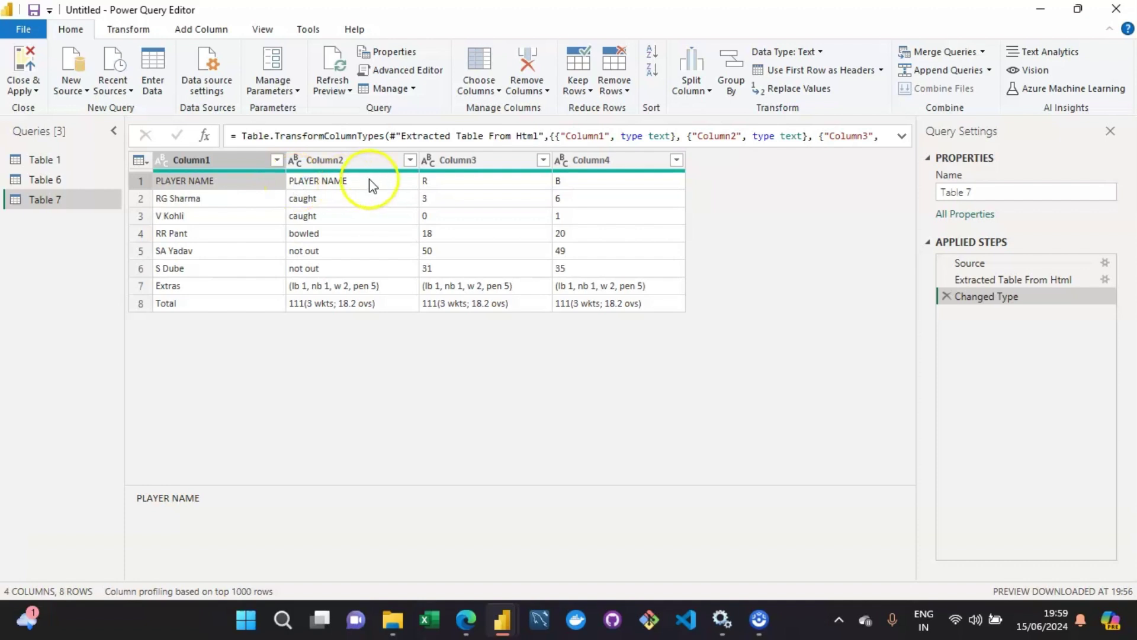
{"action": "left_click", "coordinate": [237, 160]}
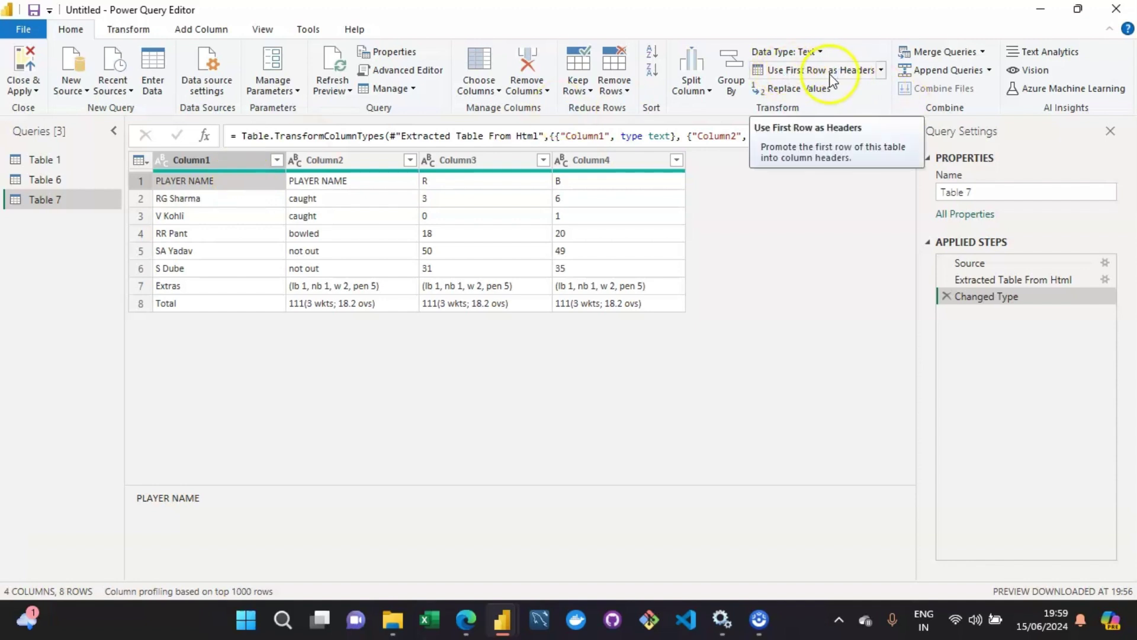
{"action": "left_click", "coordinate": [855, 74]}
{"action": "left_click", "coordinate": [850, 74]}
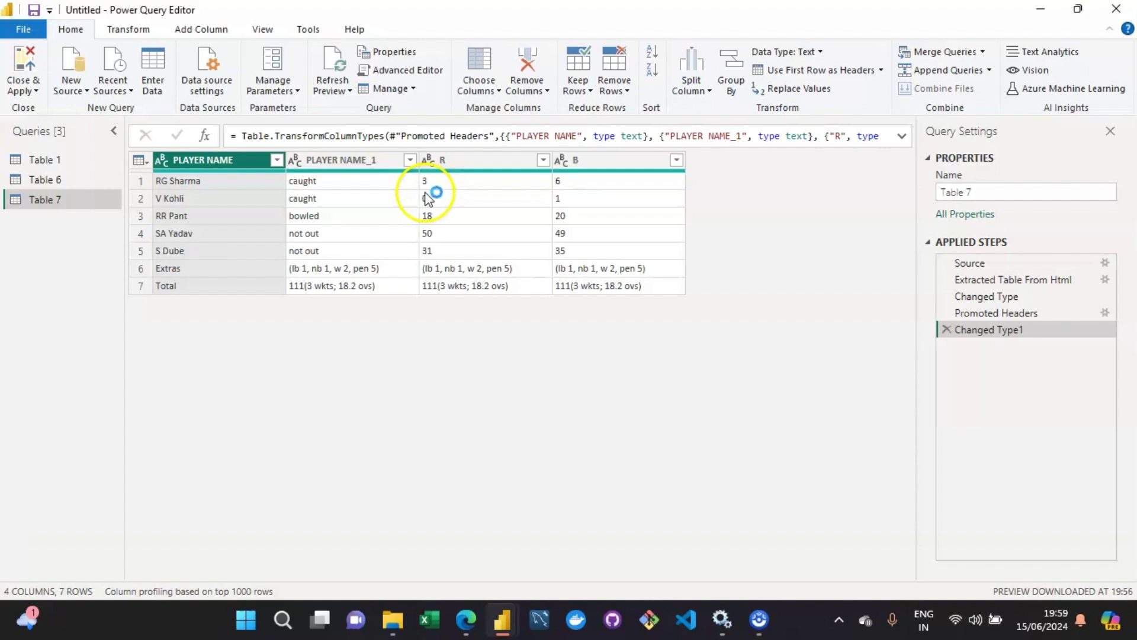
Rename the Table 7 query to Players Info.
{"action": "left_click", "coordinate": [995, 188]}
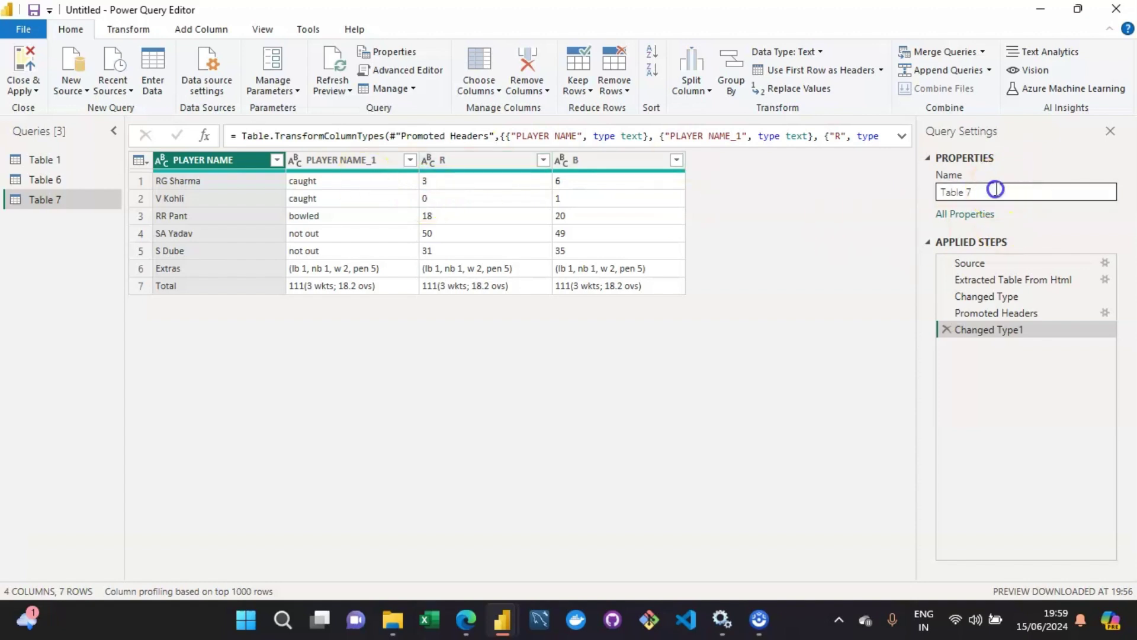
{"action": "left_click_drag", "start_coordinate": [995, 189], "coordinate": [920, 192]}
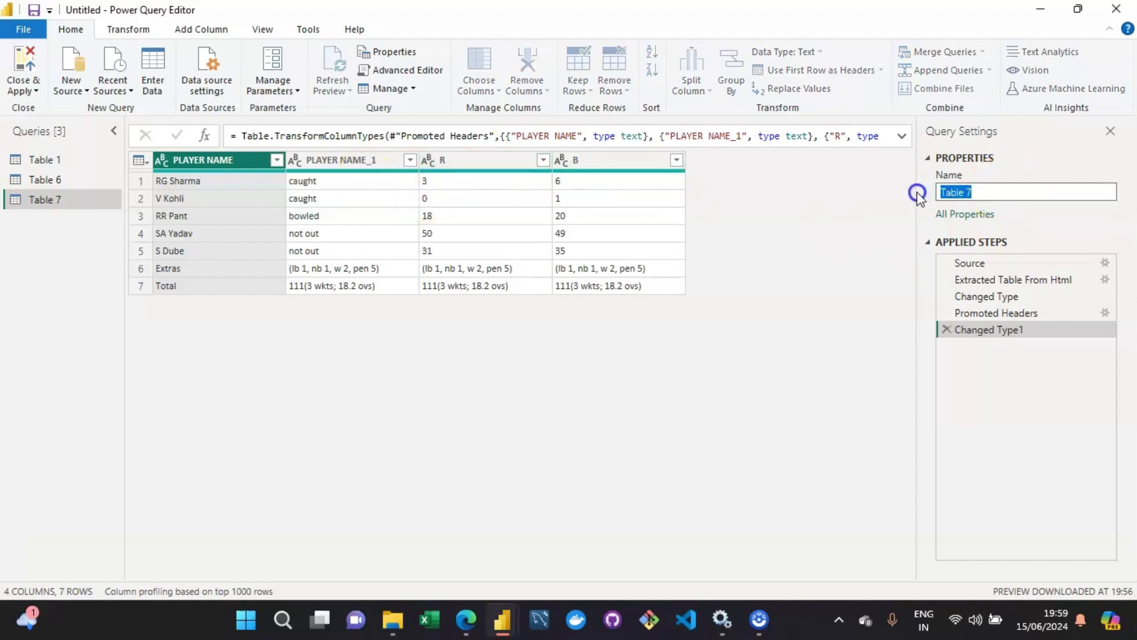
{"action": "key", "text": "Caps_Lock"}
{"action": "key", "text": "Caps_Lock"}
{"action": "key", "text": "BackSpace"}
{"action": "type", "text": "Players Info"}
{"action": "key", "text": "Return"}
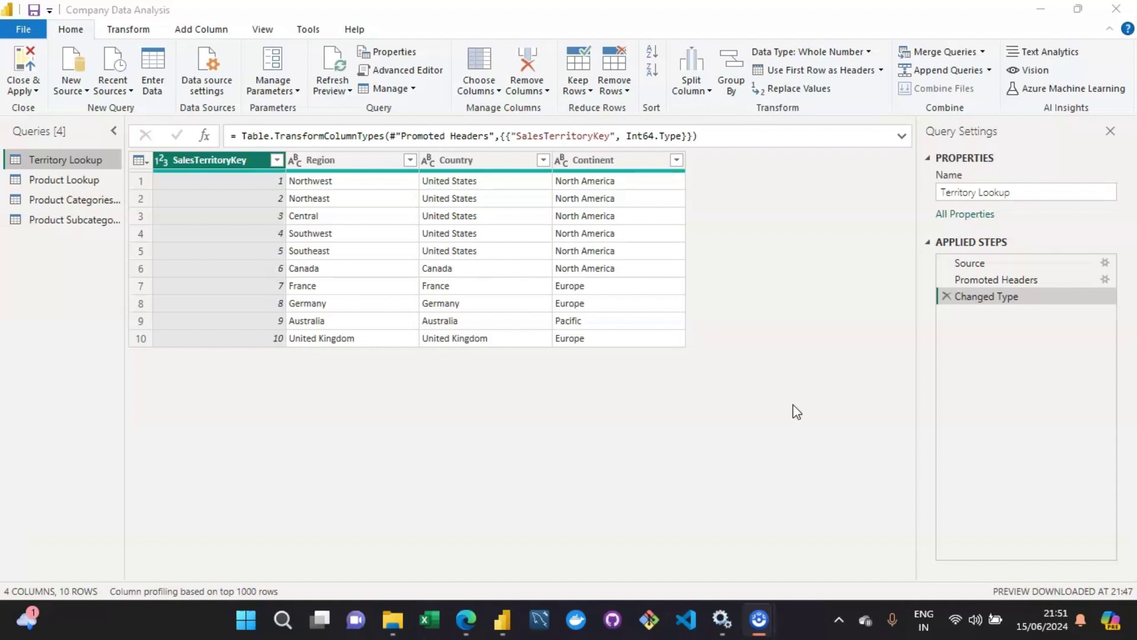
Add a new Text/CSV source in the Company Data Analysis queries, opening the Company Customer Lookup file from the Company Data folder.
{"action": "left_click", "coordinate": [806, 378]}
{"action": "left_click", "coordinate": [84, 93]}
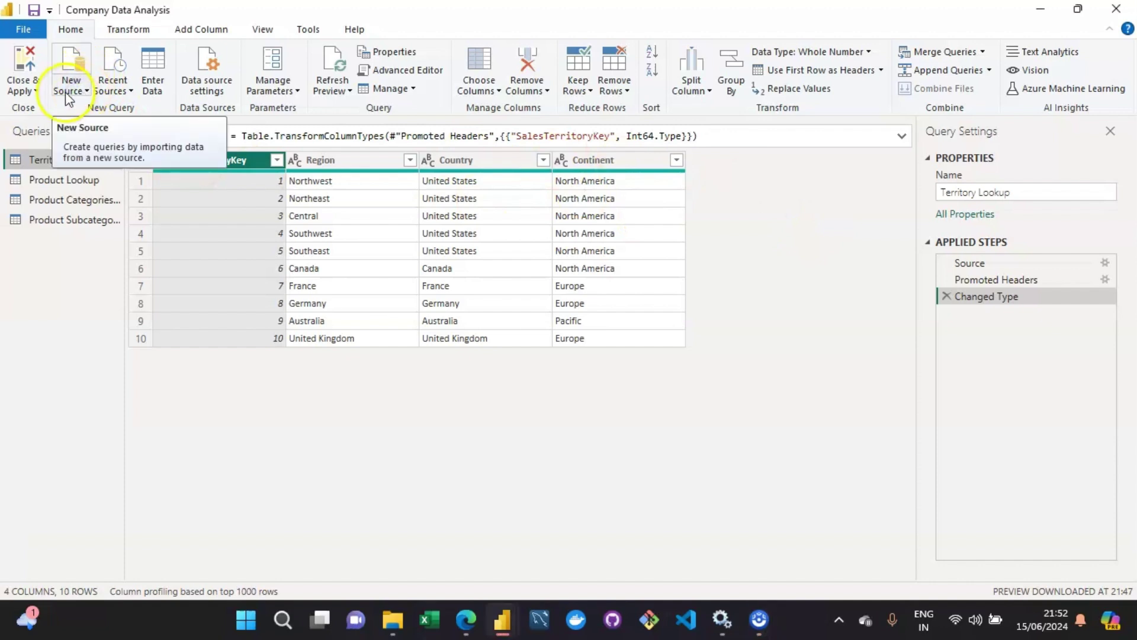
{"action": "left_click", "coordinate": [67, 94]}
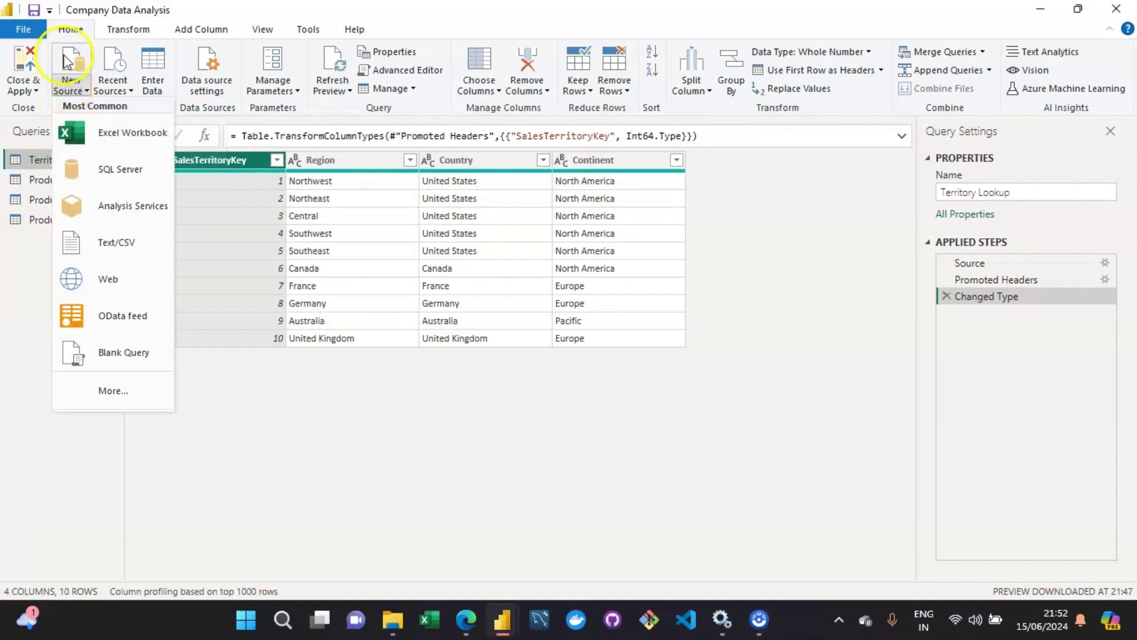
{"action": "left_click", "coordinate": [123, 254]}
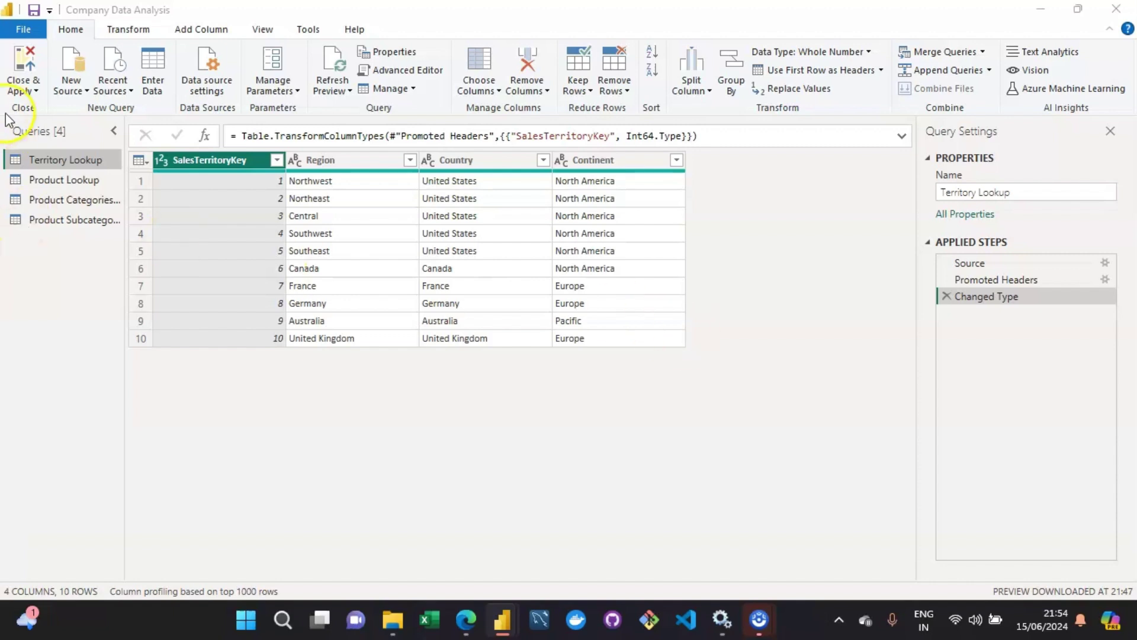
{"action": "left_click", "coordinate": [69, 89]}
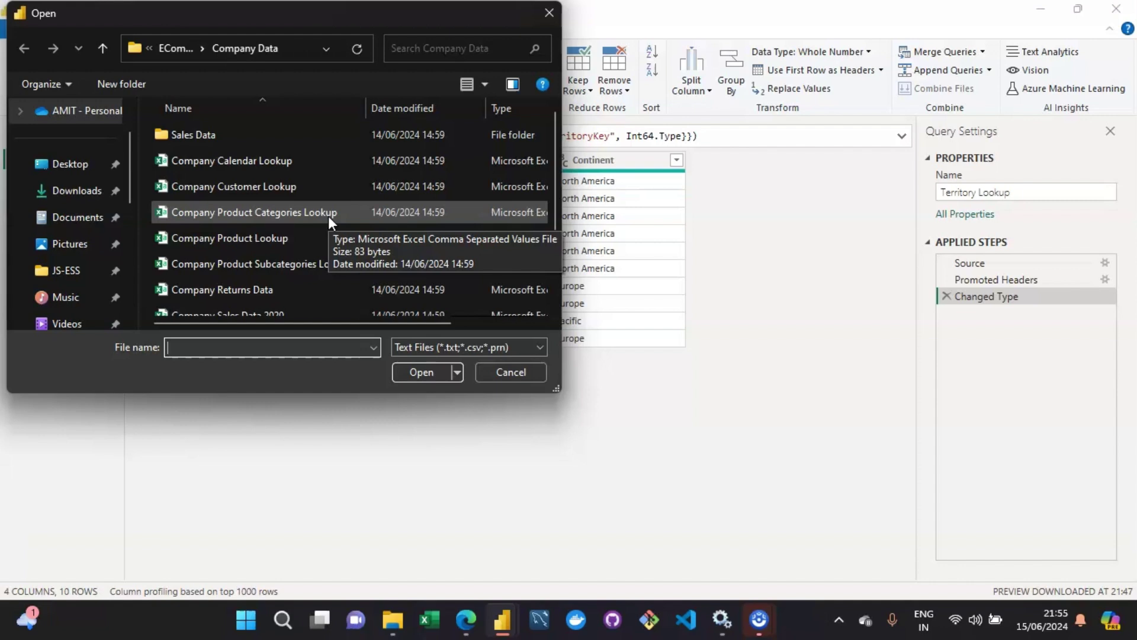
{"action": "mouse_move", "coordinate": [557, 179]}
{"action": "left_mouse_down"}
{"action": "mouse_move", "coordinate": [555, 266]}
{"action": "mouse_move", "coordinate": [563, 164]}
{"action": "left_mouse_up"}
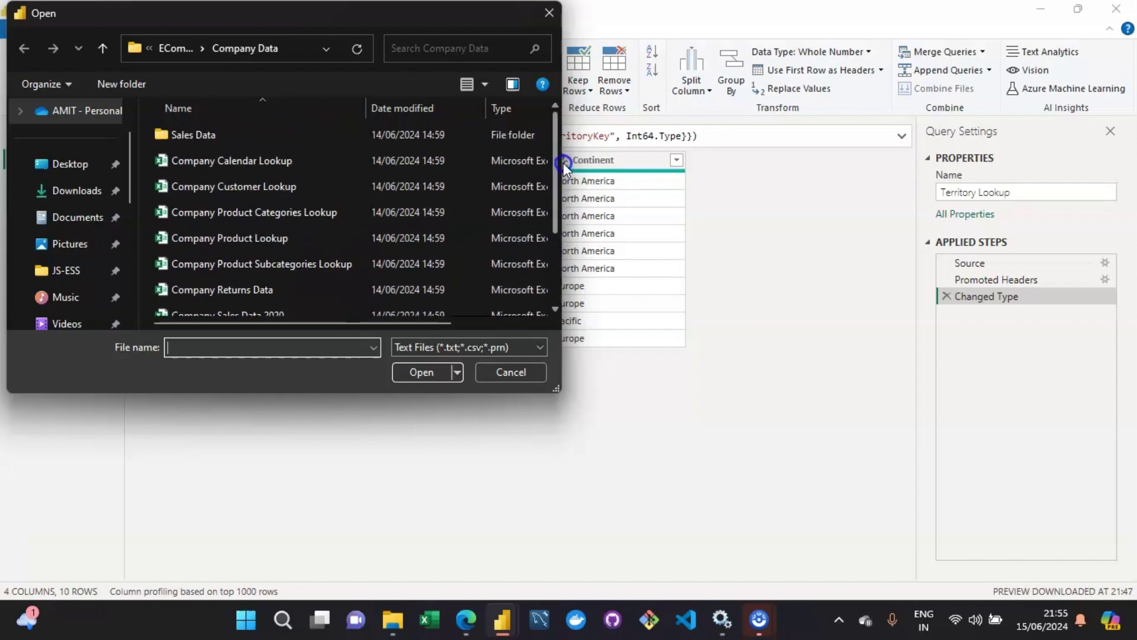
{"action": "left_click", "coordinate": [244, 185]}
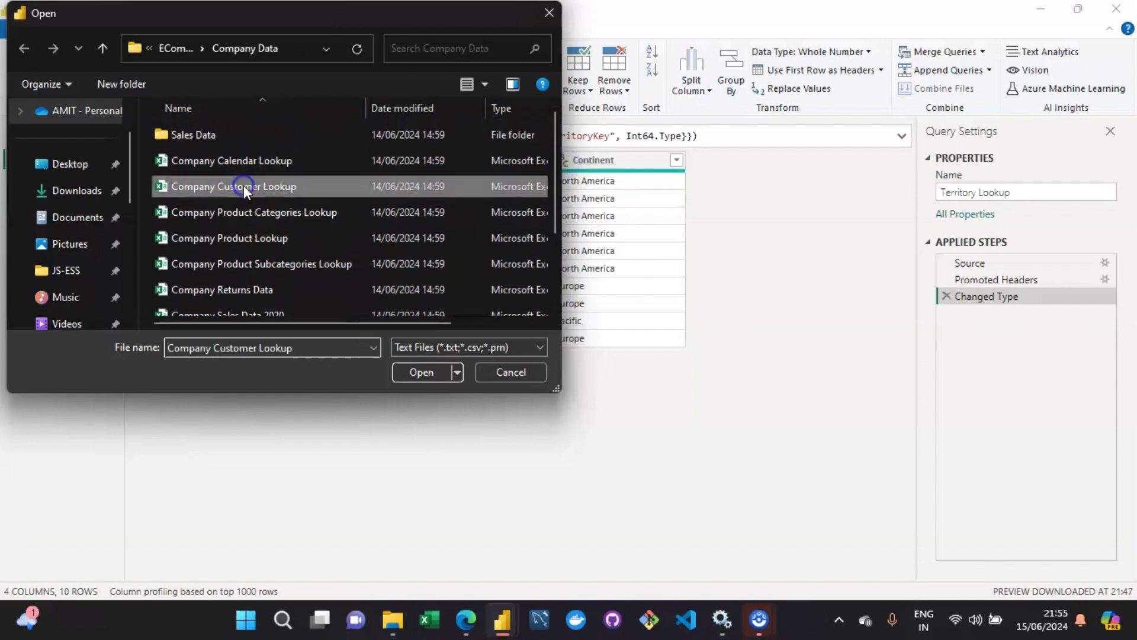
{"action": "left_click", "coordinate": [420, 382]}
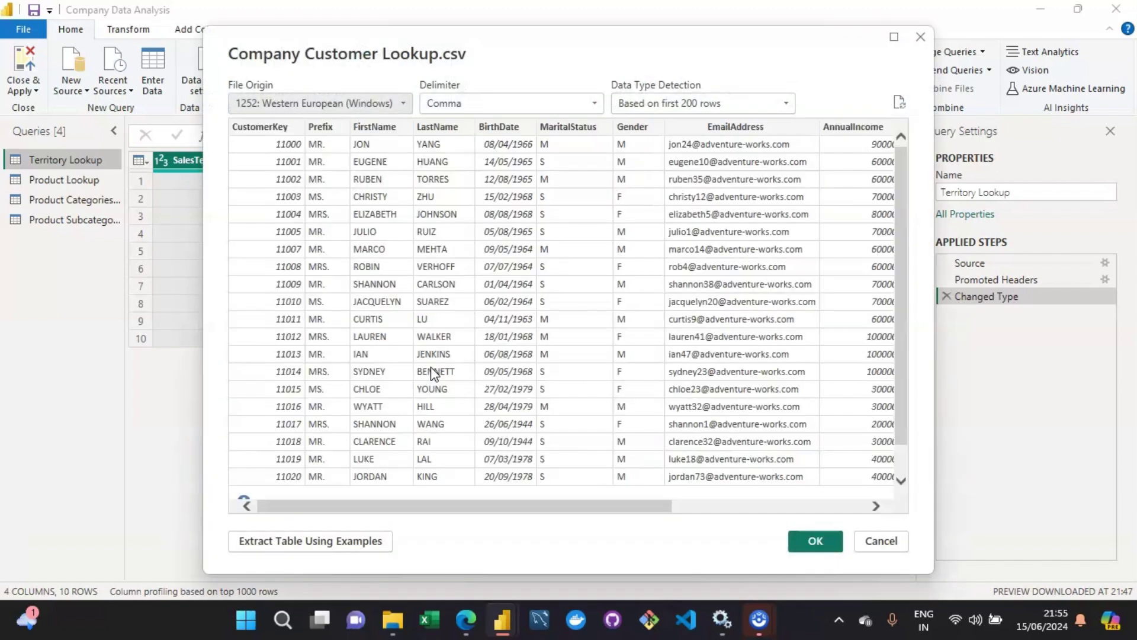
Look through the columns in the Company Customer Lookup.csv preview and import the file as a query.
{"action": "left_click", "coordinate": [452, 503]}
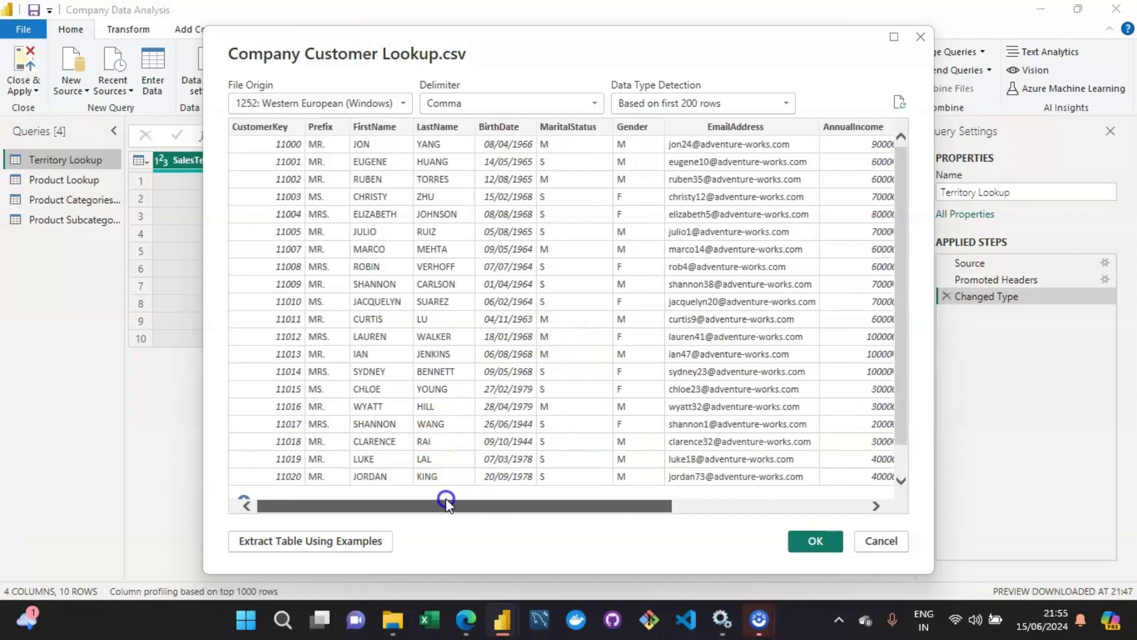
{"action": "left_click_drag", "start_coordinate": [449, 497], "coordinate": [415, 466]}
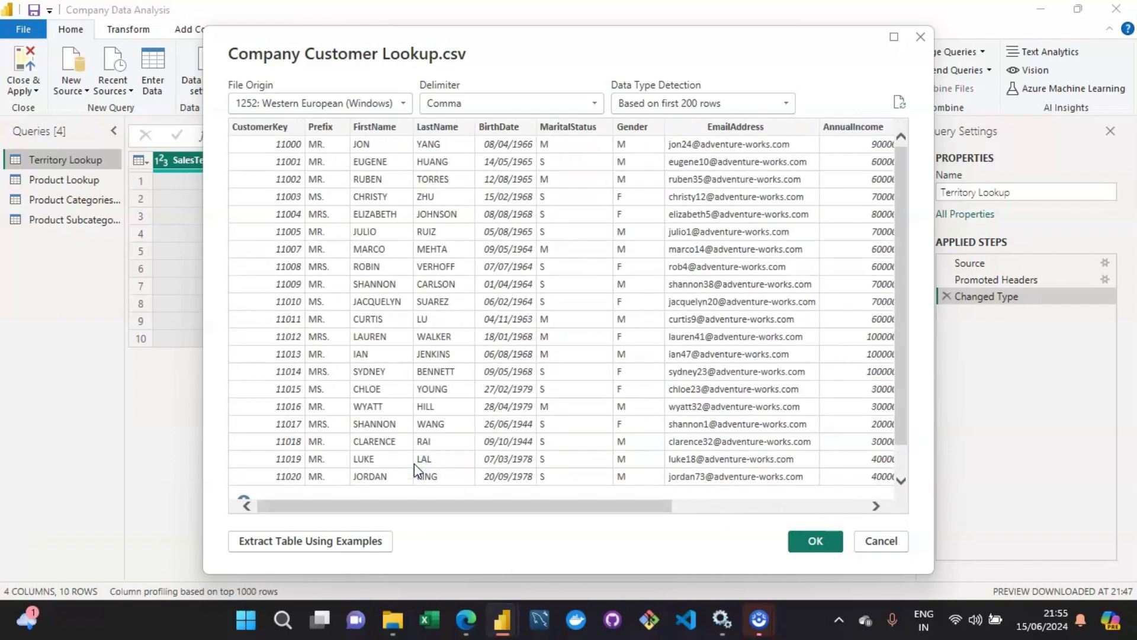
{"action": "left_click_drag", "start_coordinate": [377, 508], "coordinate": [521, 496]}
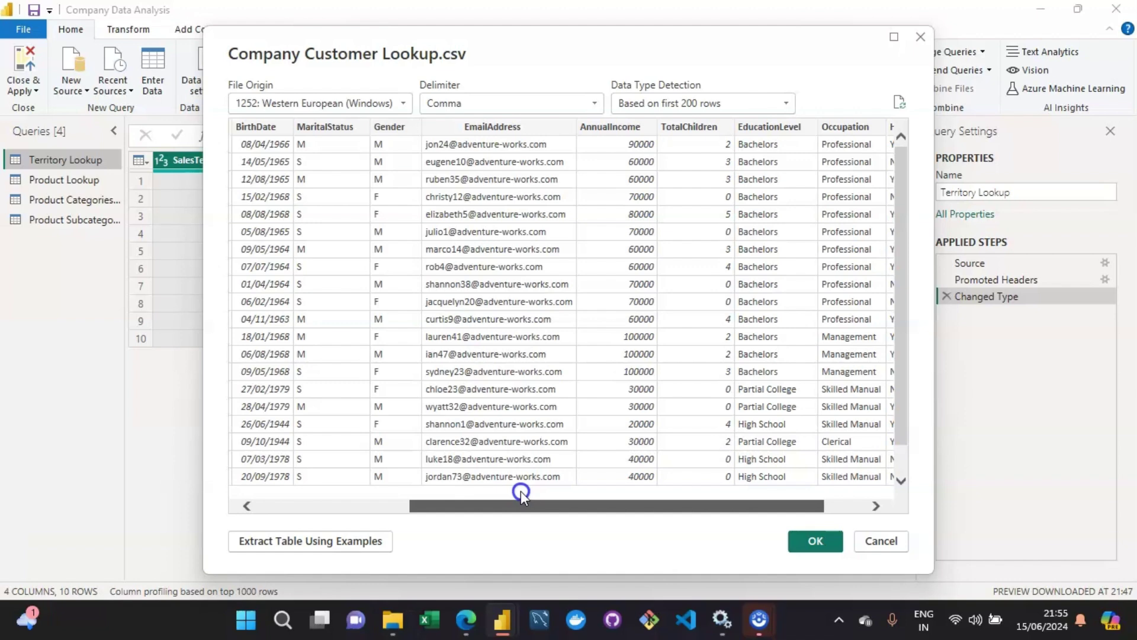
{"action": "left_click_drag", "start_coordinate": [521, 495], "coordinate": [370, 503]}
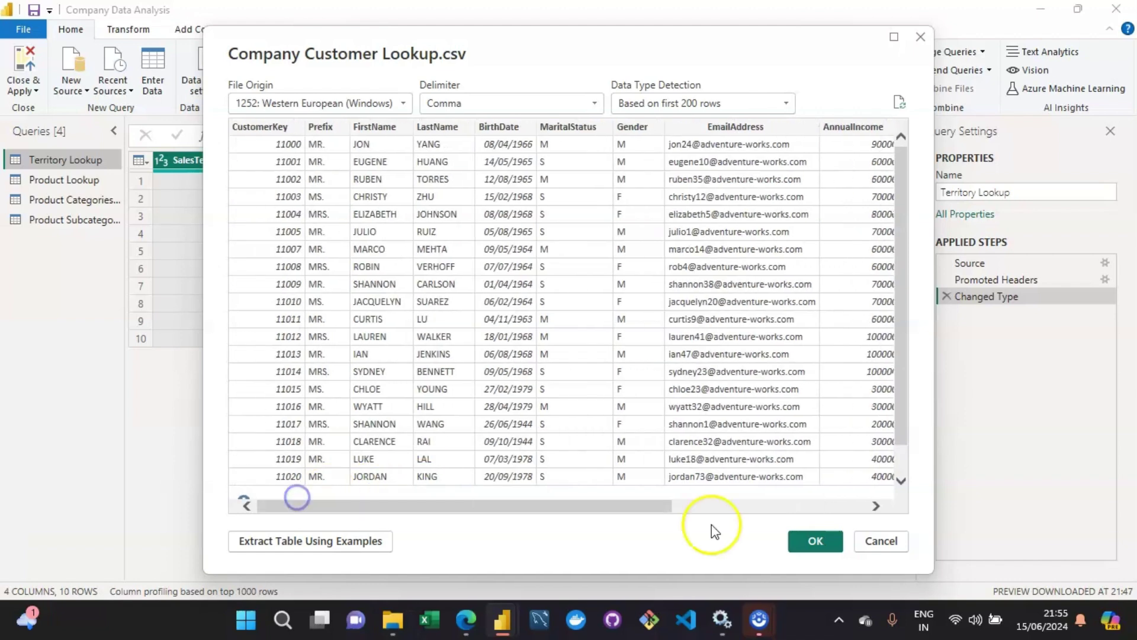
{"action": "left_click", "coordinate": [805, 541]}
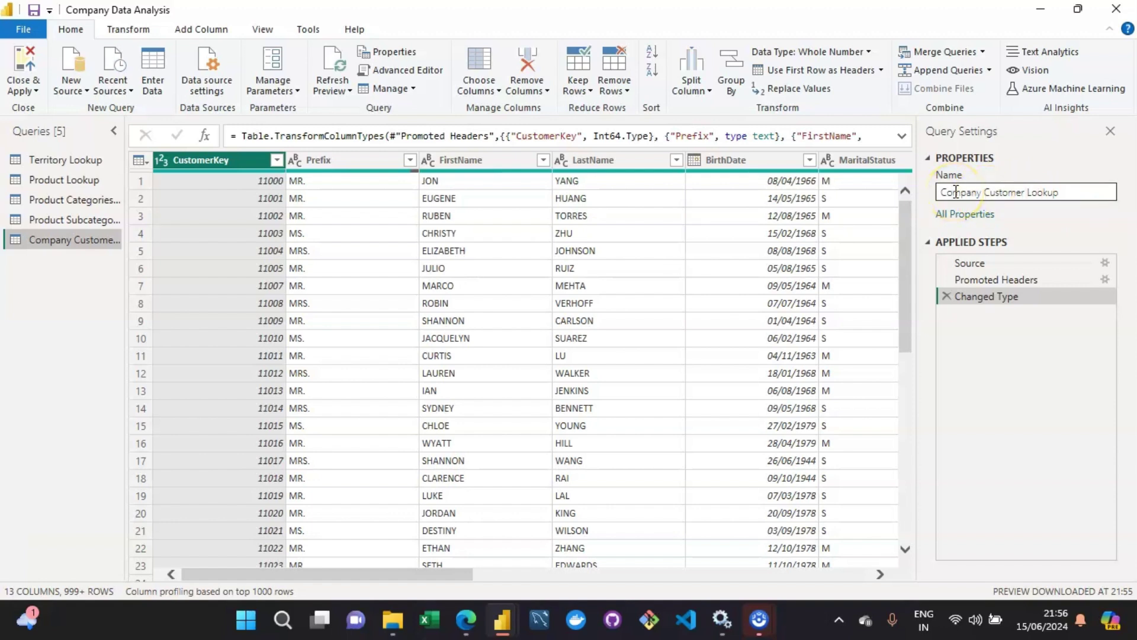
Rename the Company Customer Lookup query to Customer Lookup by removing the word Company.
{"action": "left_click", "coordinate": [982, 192]}
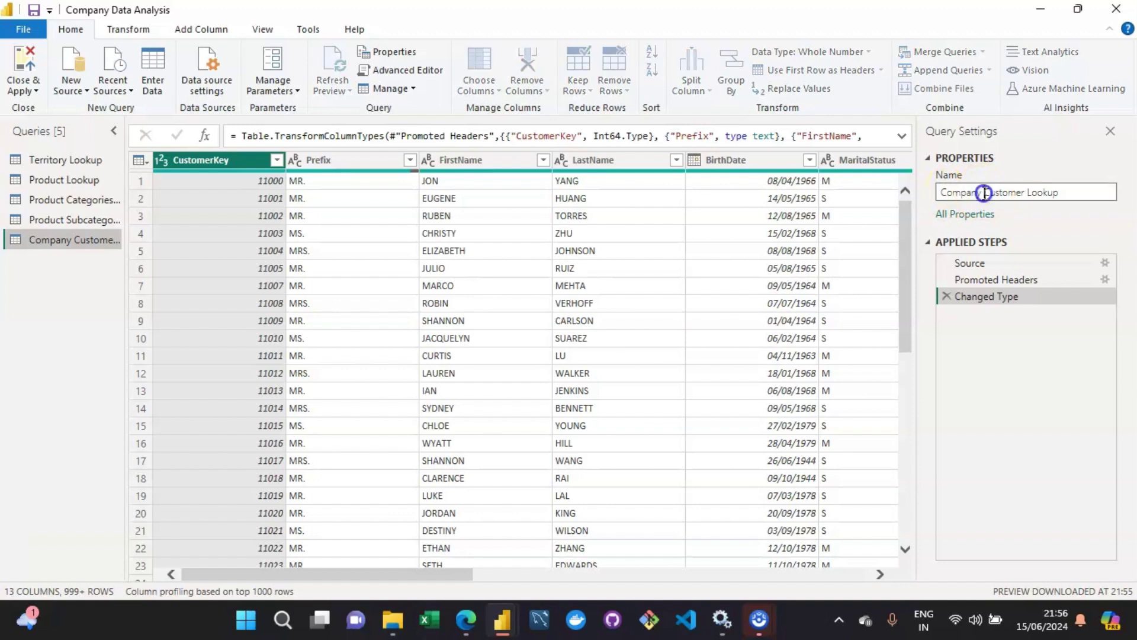
{"action": "left_click_drag", "start_coordinate": [981, 193], "coordinate": [931, 198]}
{"action": "key", "text": "BackSpace"}
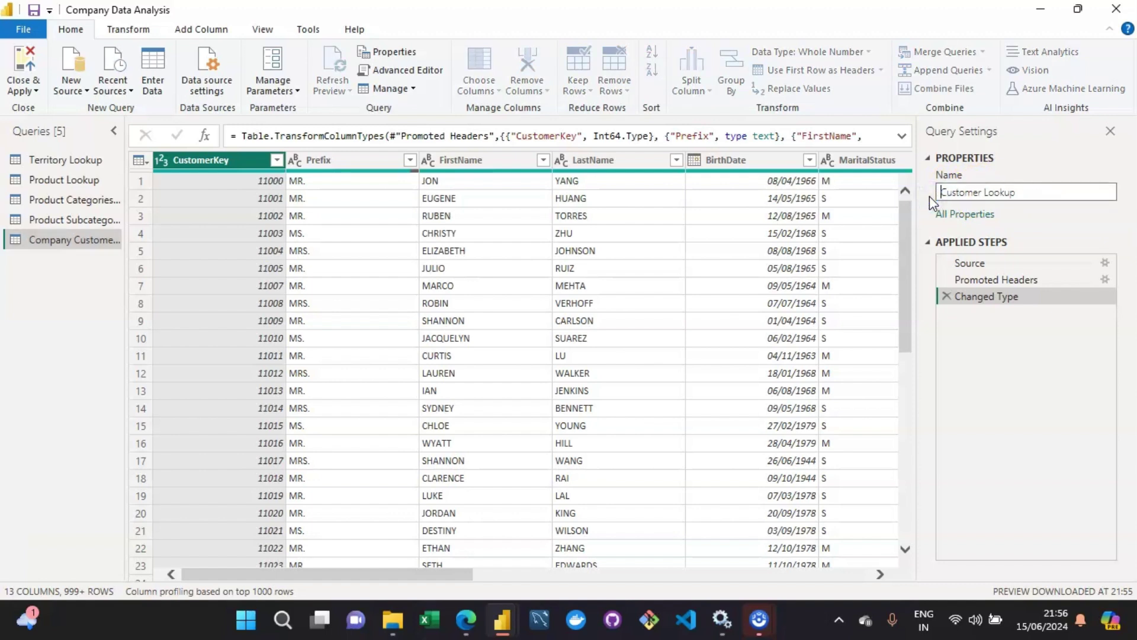
{"action": "key", "text": "Return"}
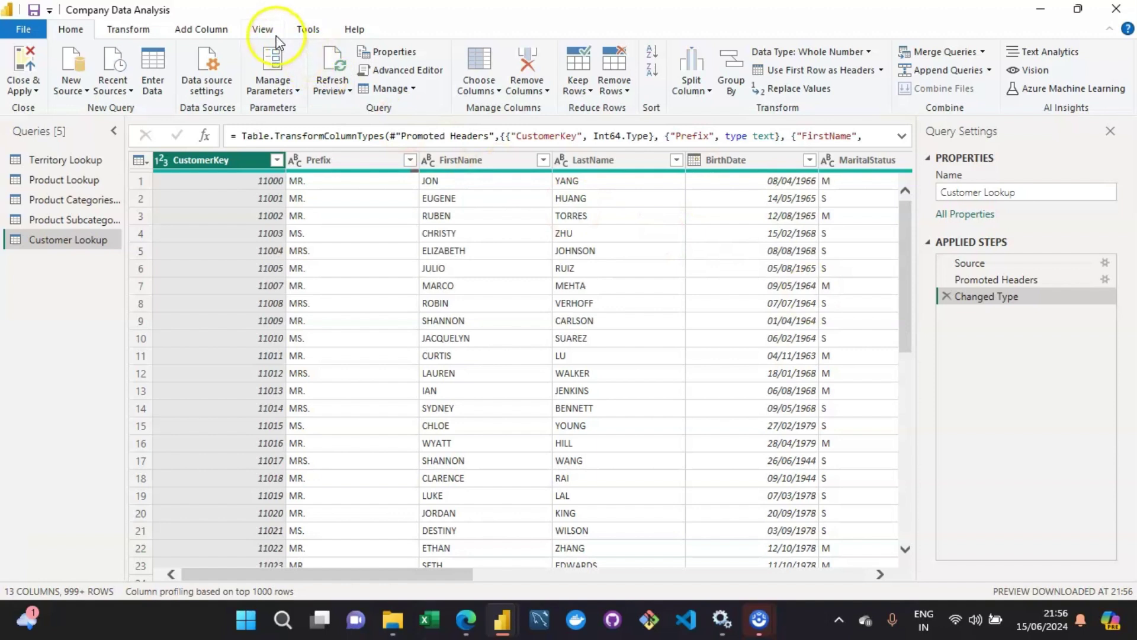
Turn on the Column quality data preview for the Customer Lookup query.
{"action": "left_click", "coordinate": [254, 29]}
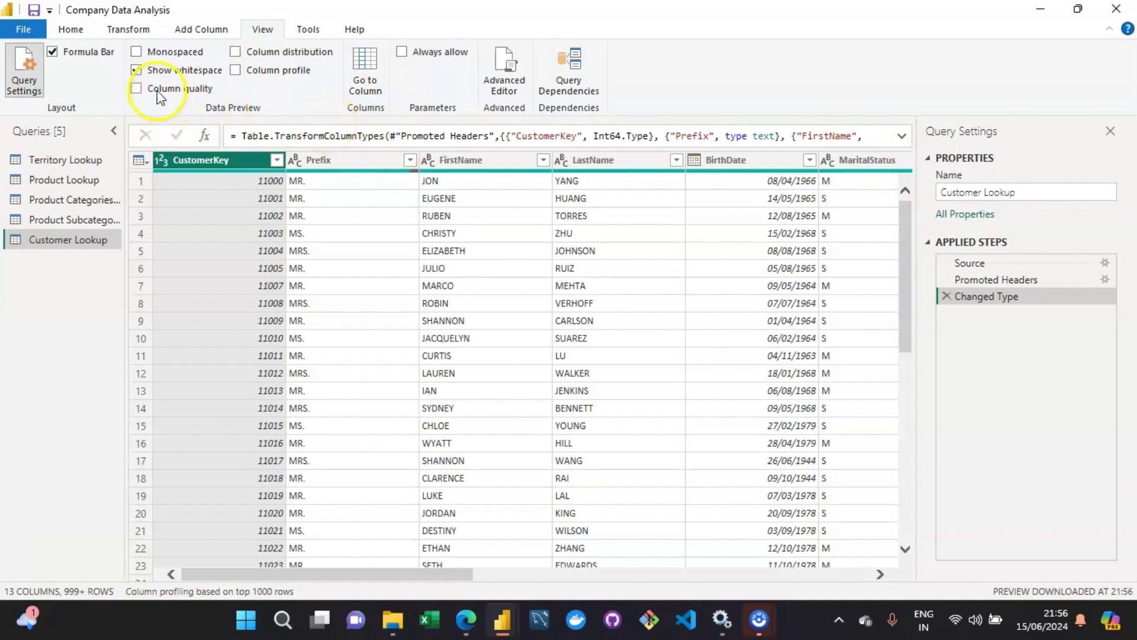
{"action": "left_click", "coordinate": [136, 89]}
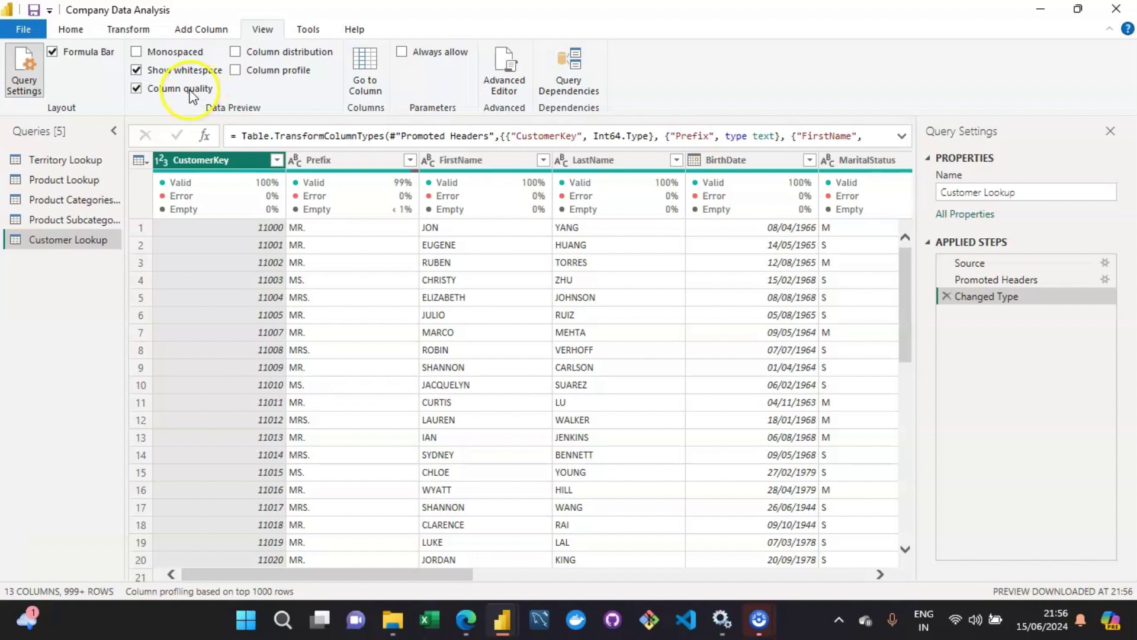
Check the CustomerKey column quality and base the column profiling on the entire data set.
{"action": "mouse_move", "coordinate": [258, 200]}
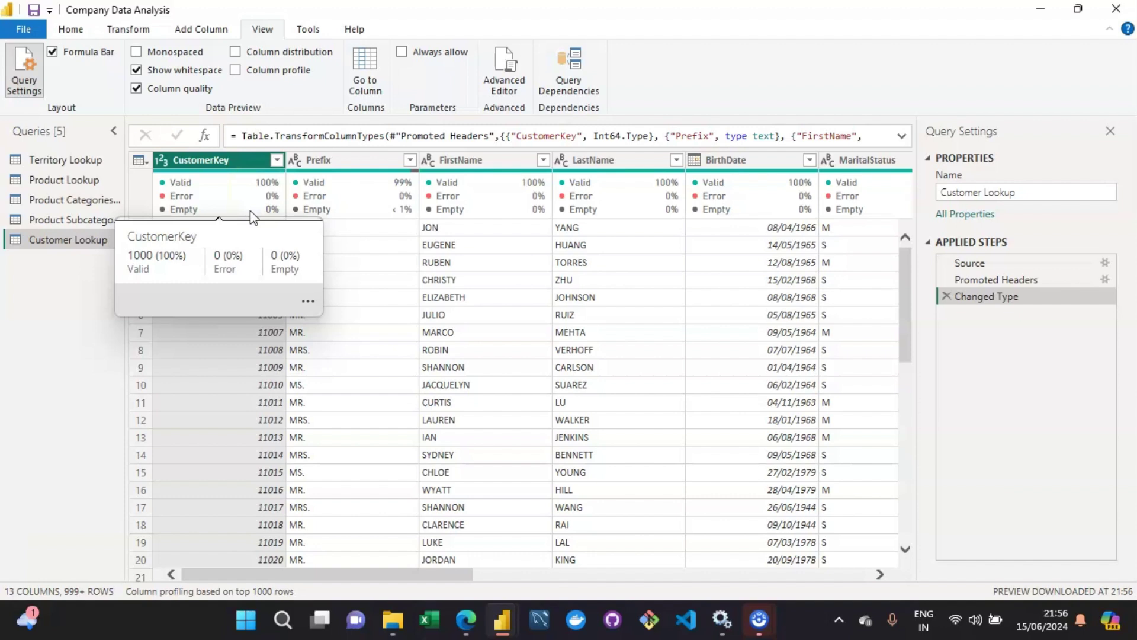
{"action": "left_click", "coordinate": [260, 184]}
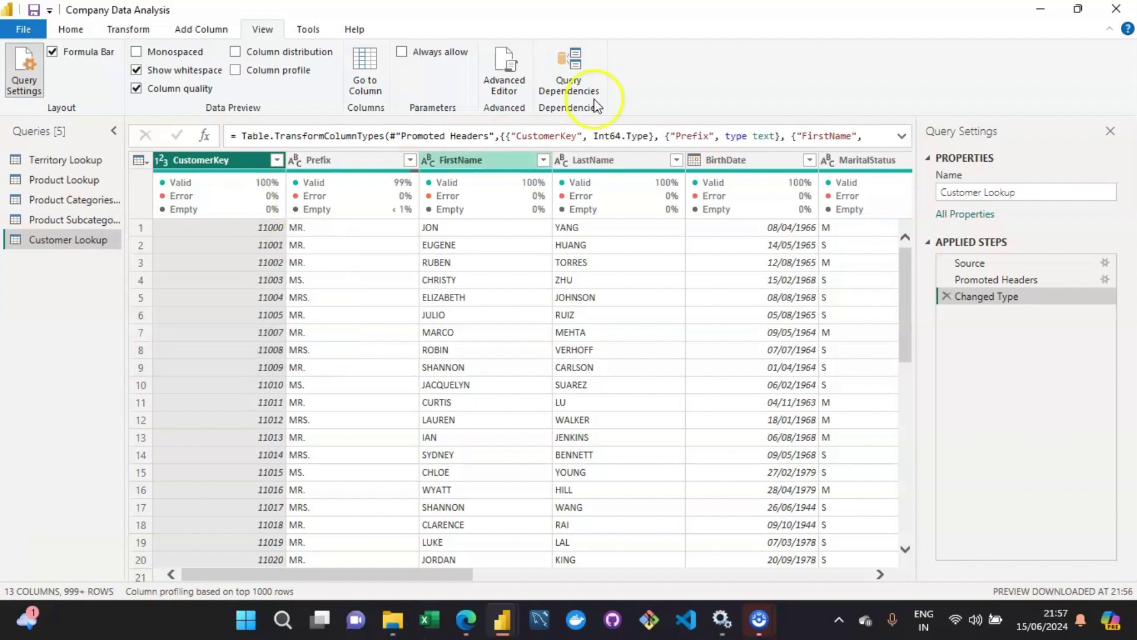
{"action": "mouse_move", "coordinate": [196, 196]}
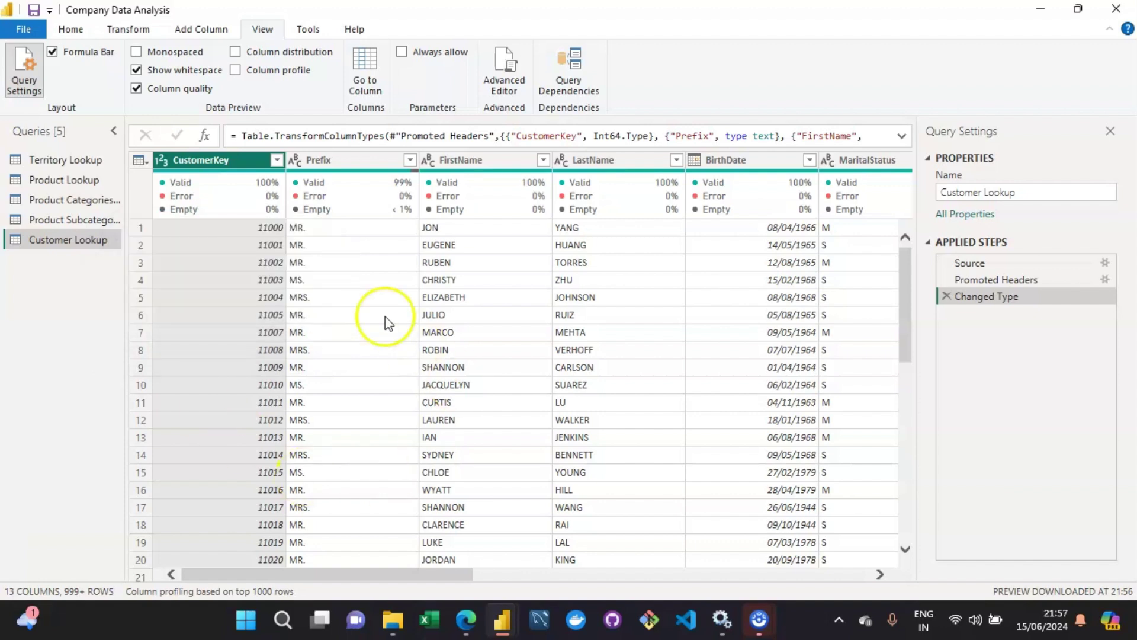
{"action": "left_click", "coordinate": [219, 592]}
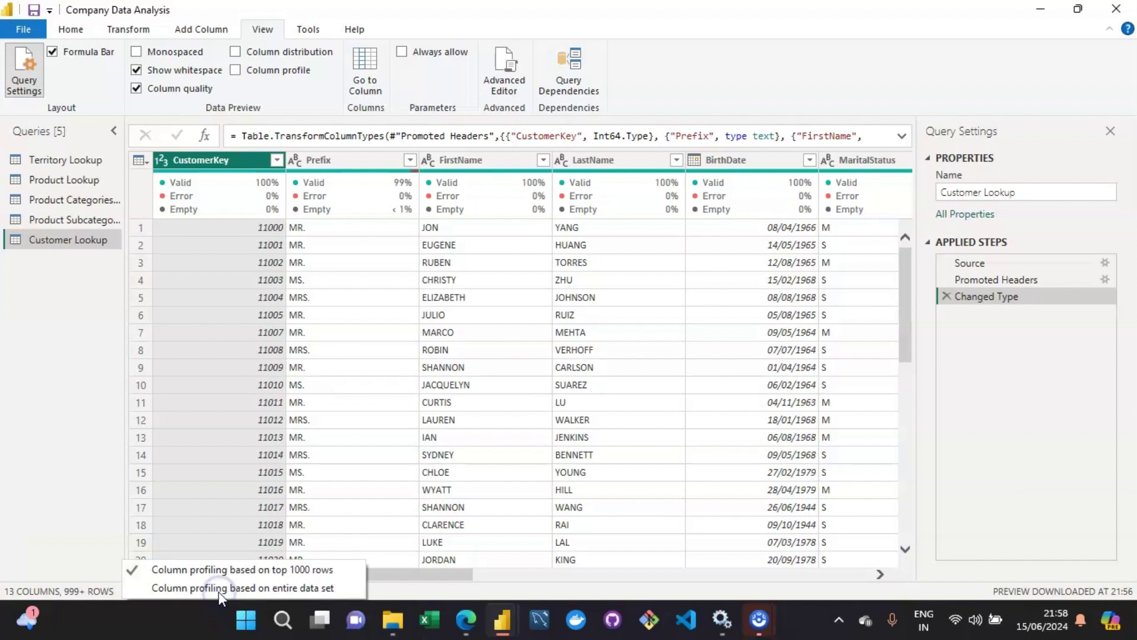
{"action": "left_click", "coordinate": [249, 588]}
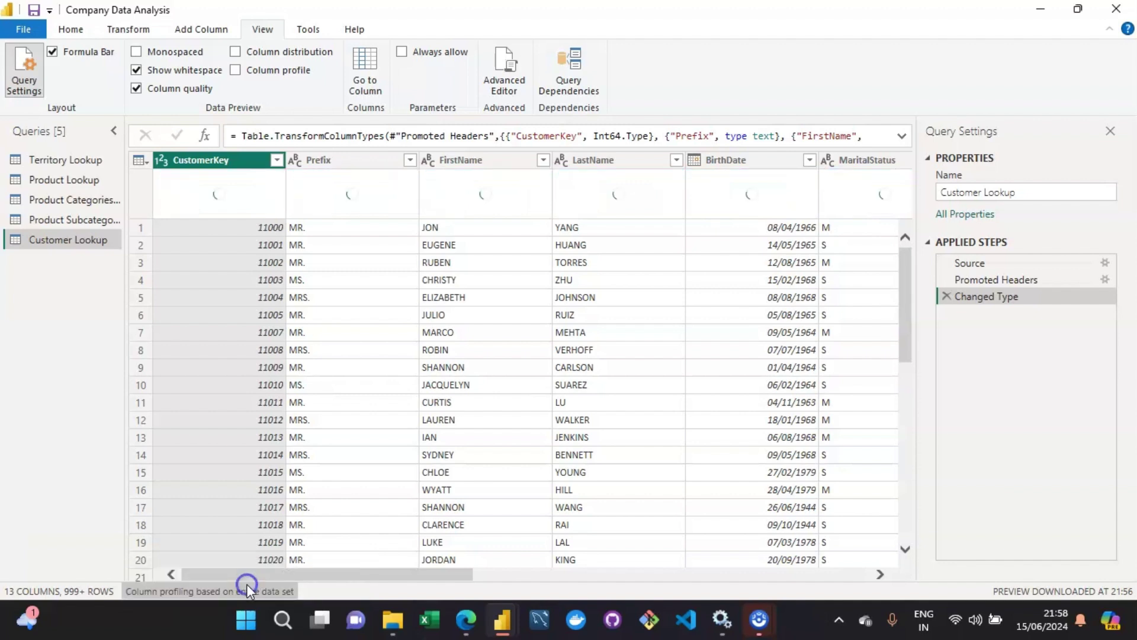
{"action": "left_click", "coordinate": [524, 343]}
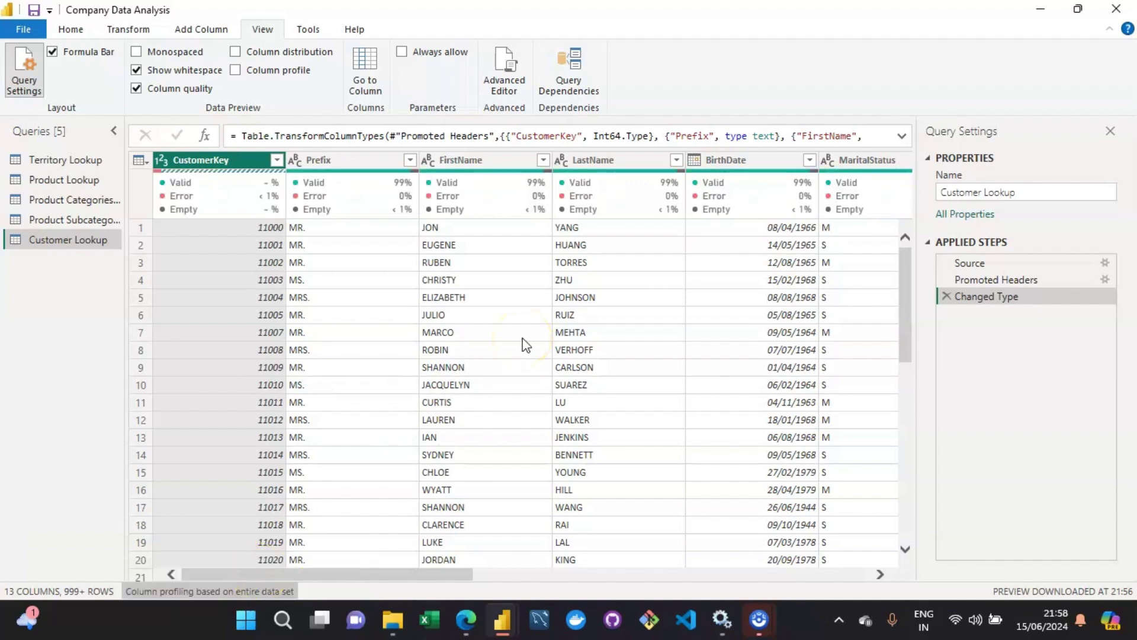
Remove the rows with errors in the CustomerKey column of the Customer Lookup query.
{"action": "mouse_move", "coordinate": [379, 204]}
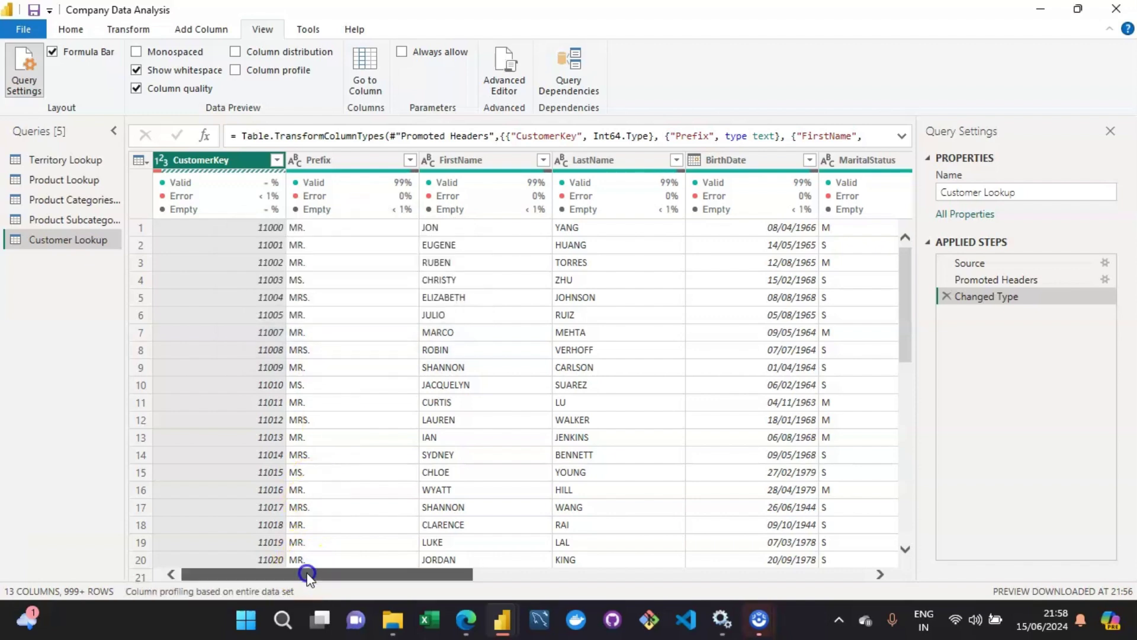
{"action": "left_click_drag", "start_coordinate": [306, 574], "coordinate": [243, 526]}
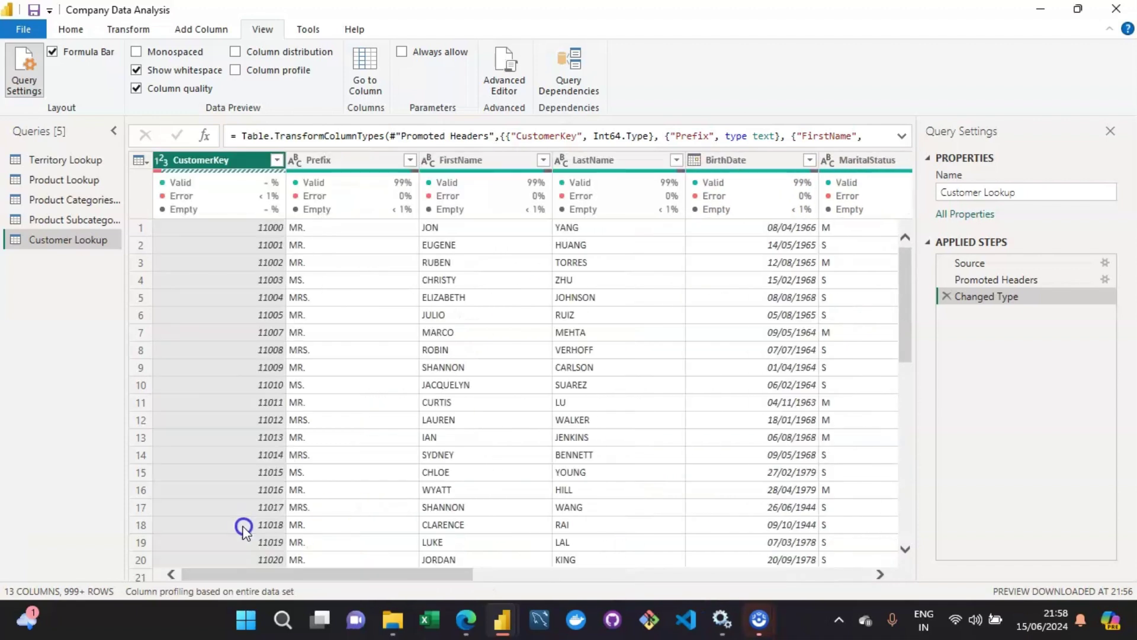
{"action": "mouse_move", "coordinate": [186, 190]}
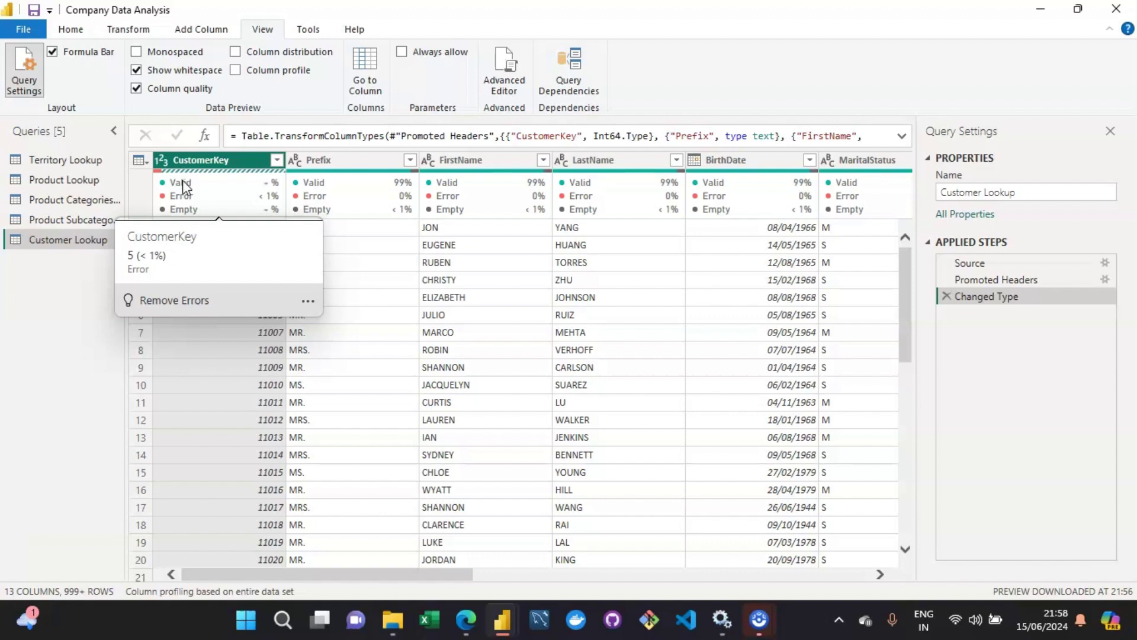
{"action": "left_click", "coordinate": [165, 301]}
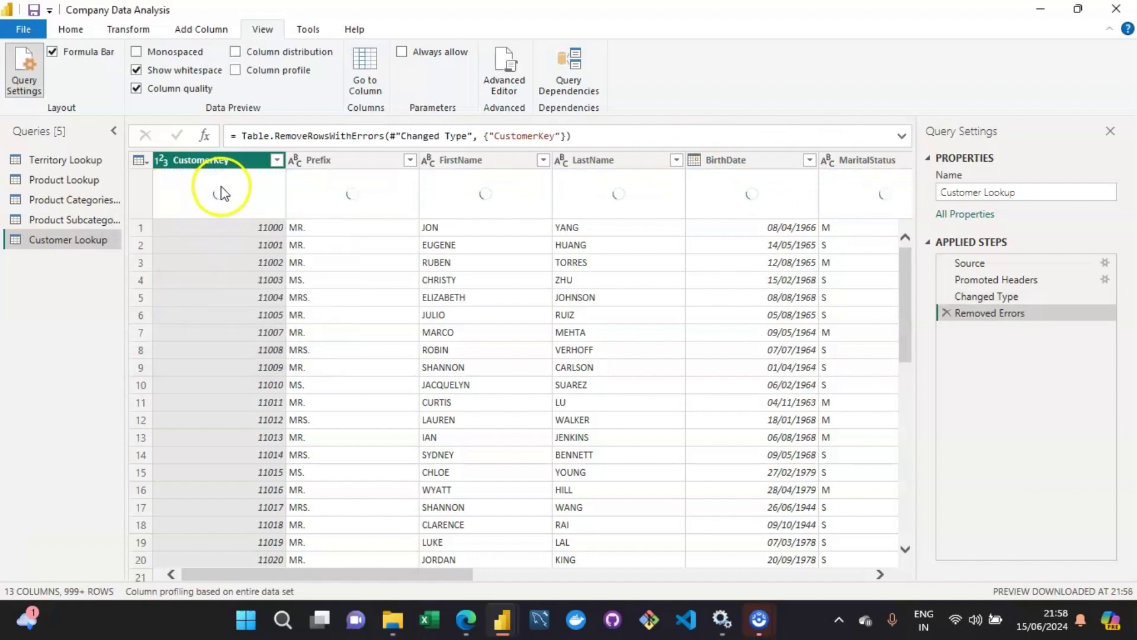
Review the column quality figures, and replace the Column quality preview with Column distribution.
{"action": "mouse_move", "coordinate": [239, 206]}
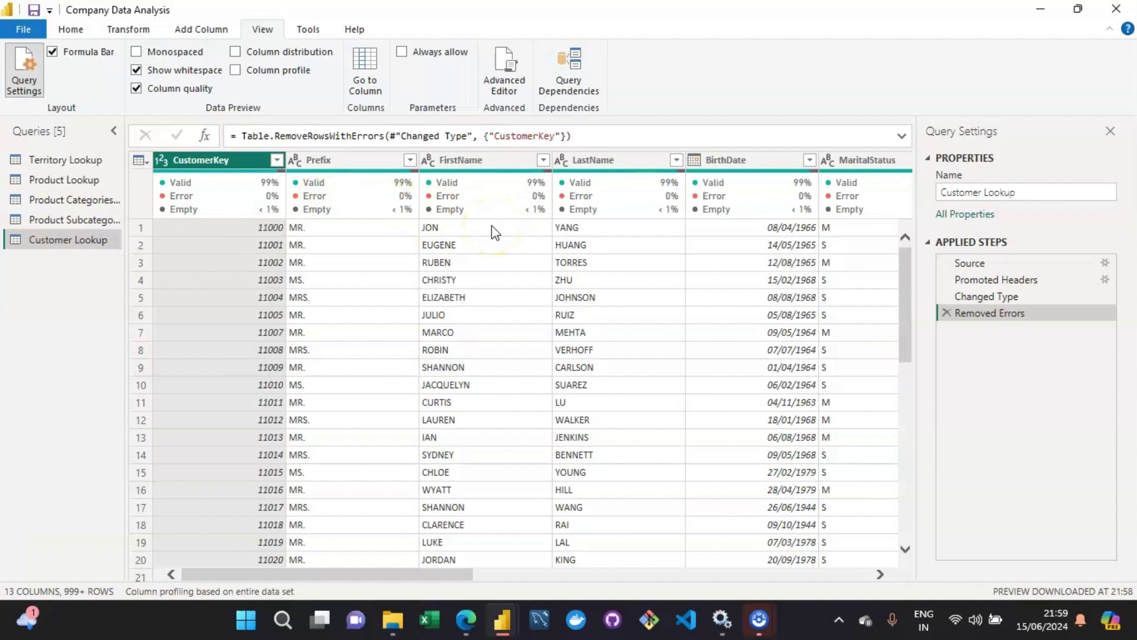
{"action": "mouse_move", "coordinate": [395, 204]}
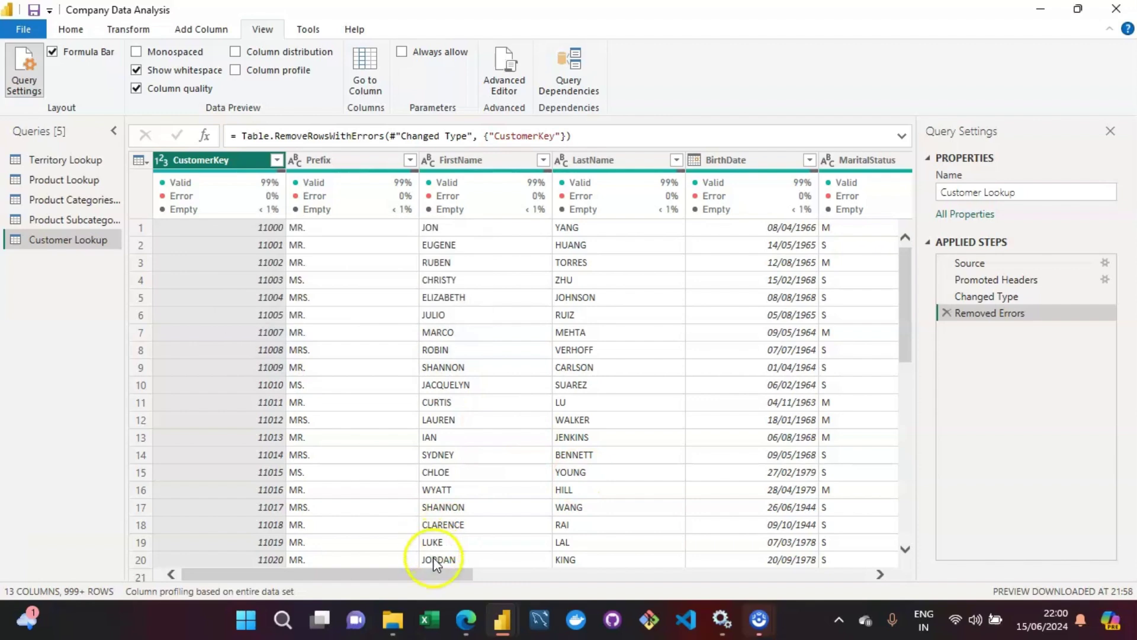
{"action": "left_click_drag", "start_coordinate": [435, 575], "coordinate": [349, 563]}
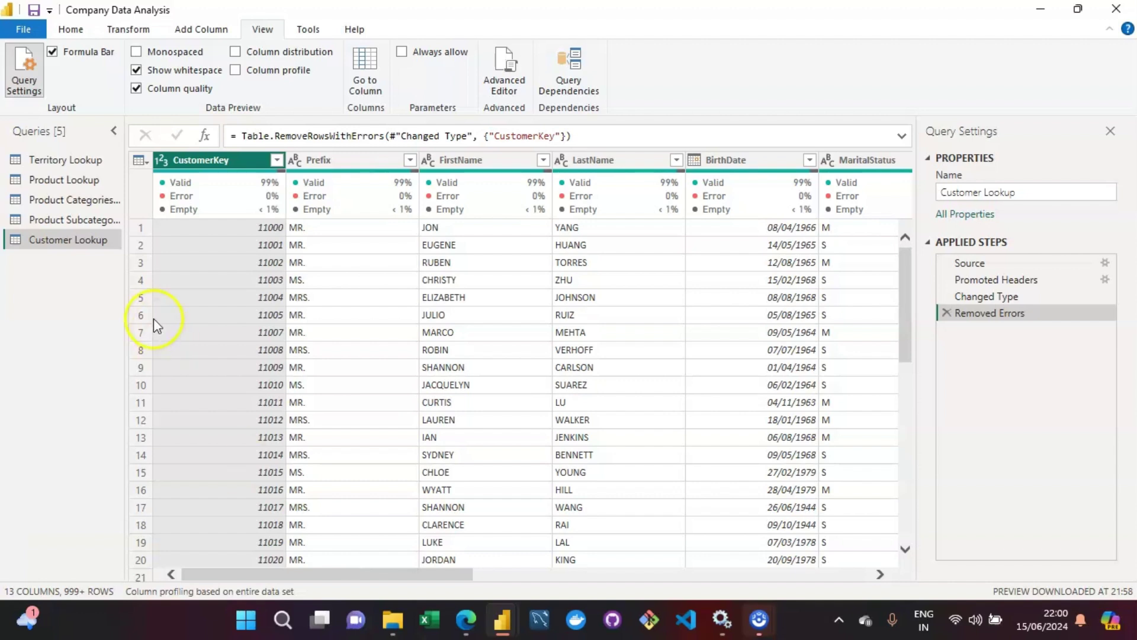
{"action": "left_click", "coordinate": [236, 52]}
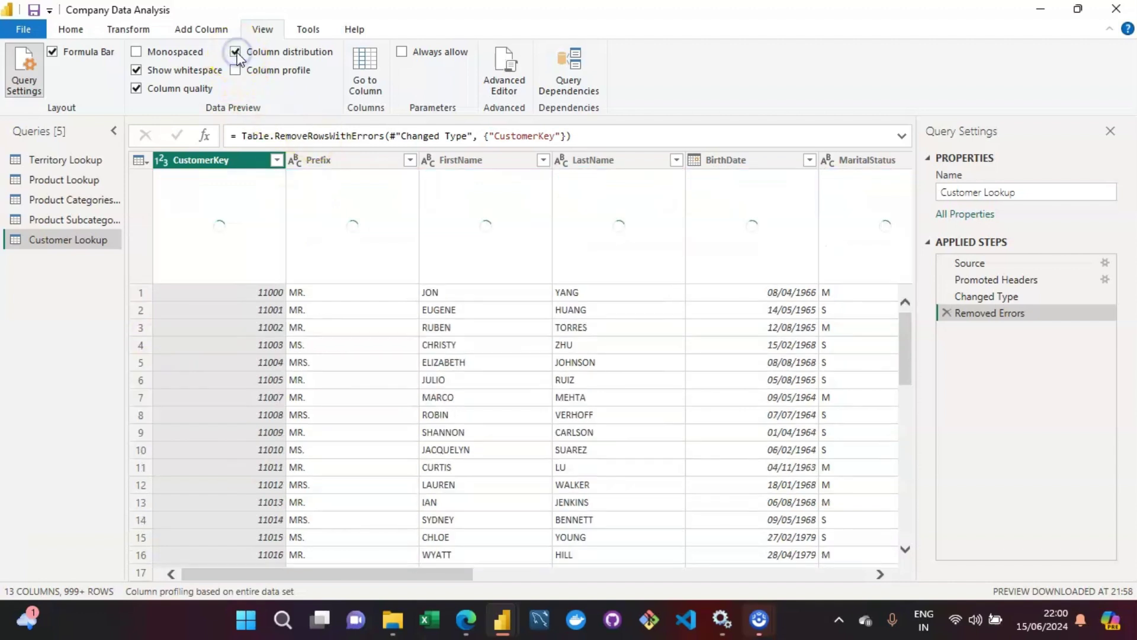
{"action": "left_click", "coordinate": [136, 88]}
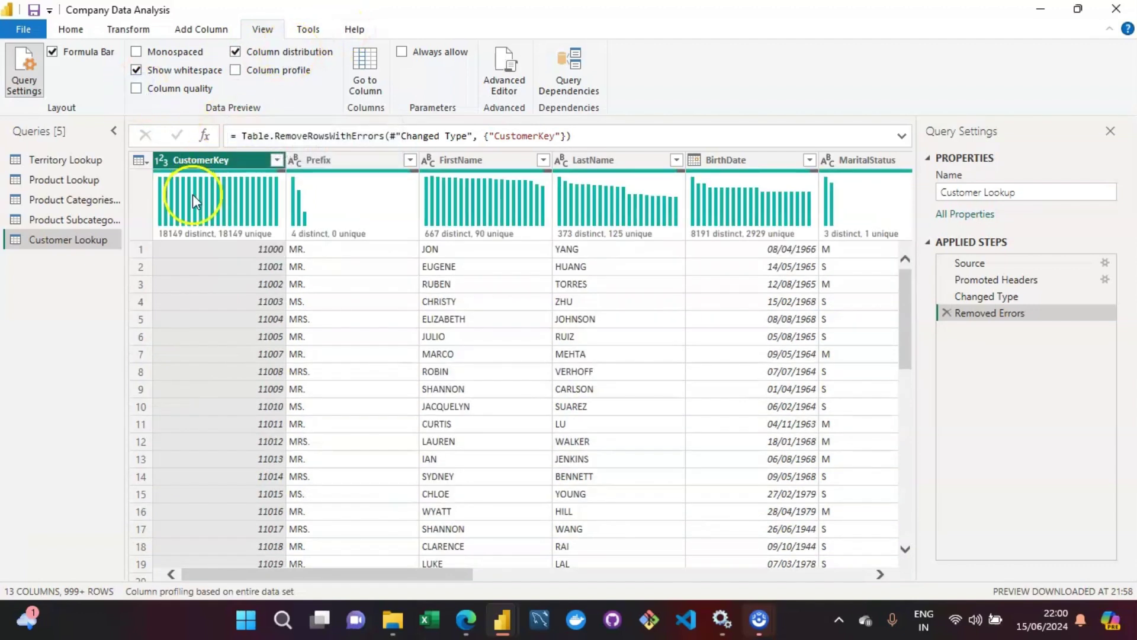
Examine the distinct and unique value distributions of the CustomerKey, Prefix, FirstName and LastName columns.
{"action": "mouse_move", "coordinate": [193, 195]}
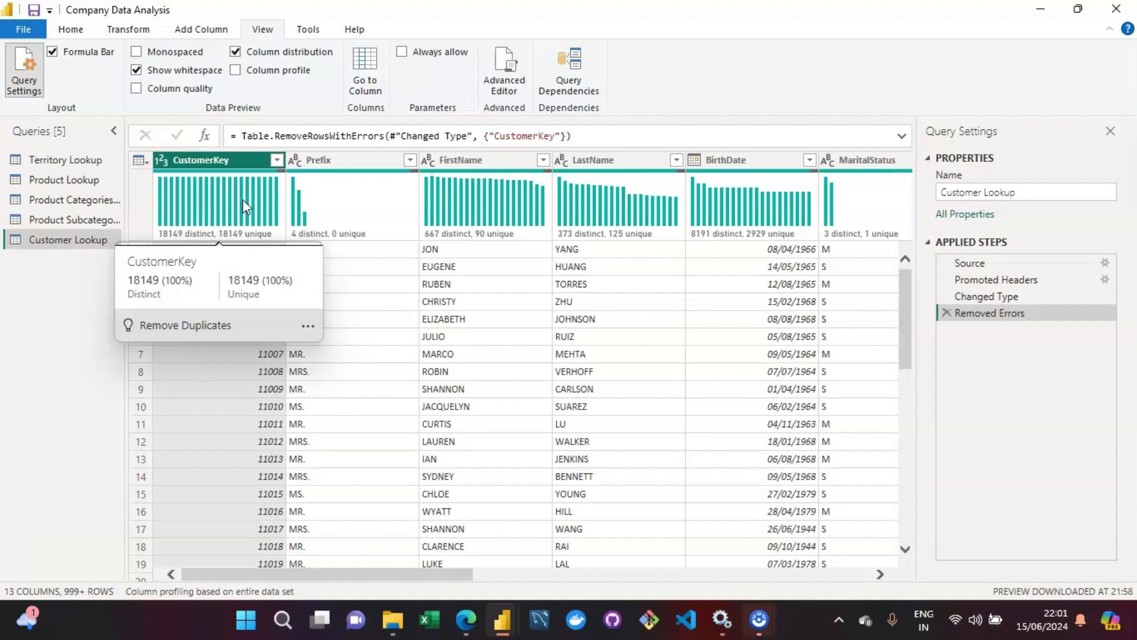
{"action": "mouse_move", "coordinate": [372, 195]}
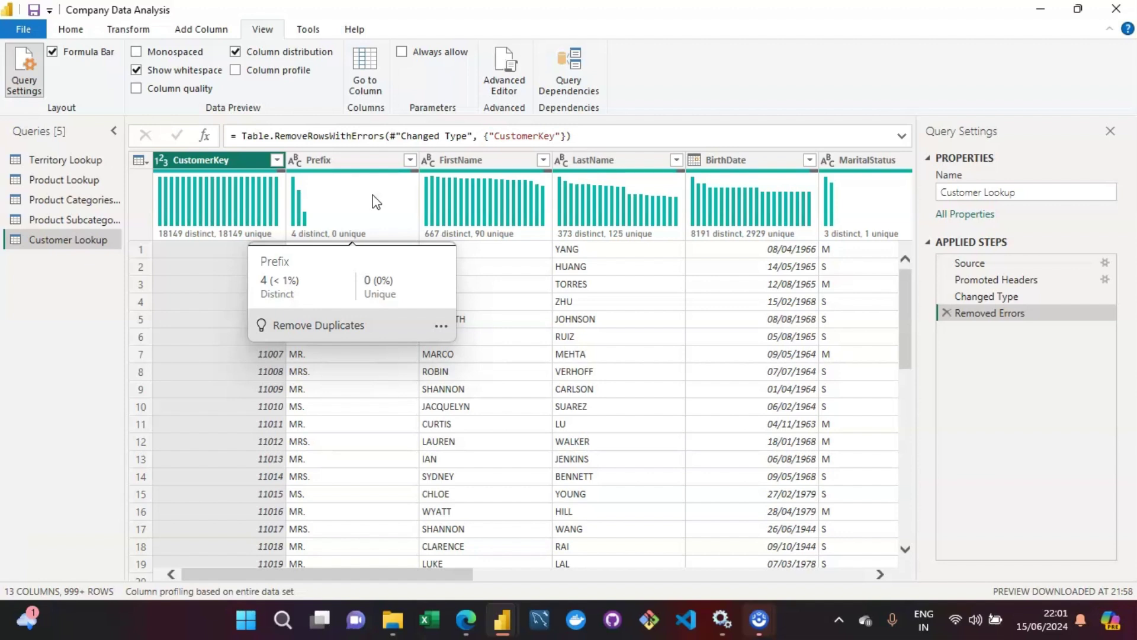
{"action": "left_click", "coordinate": [450, 191]}
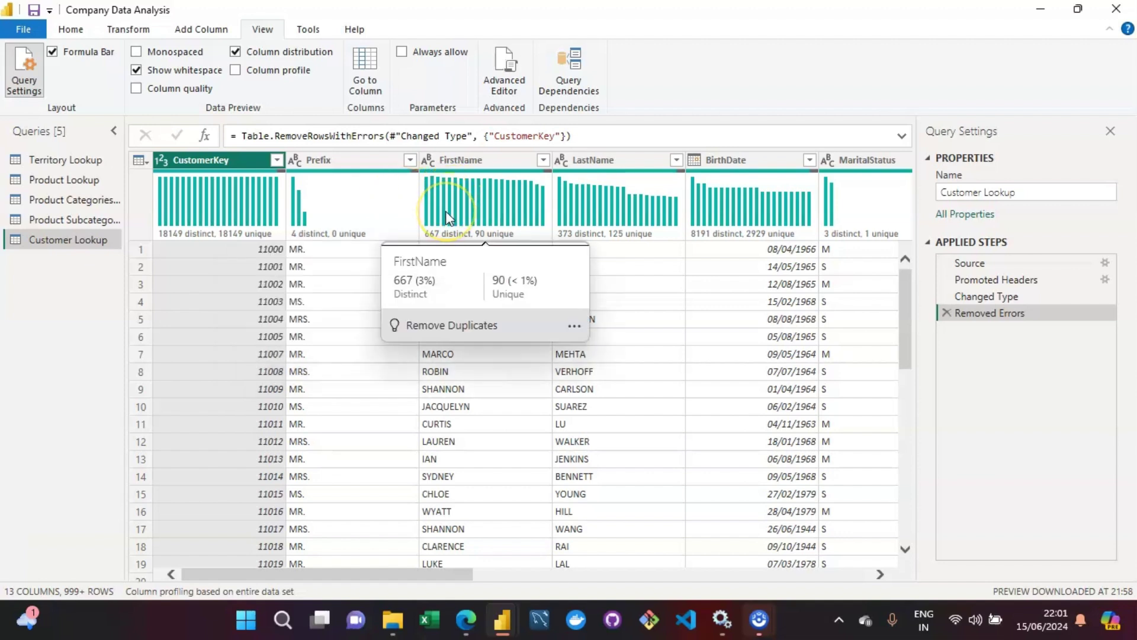
{"action": "mouse_move", "coordinate": [357, 218]}
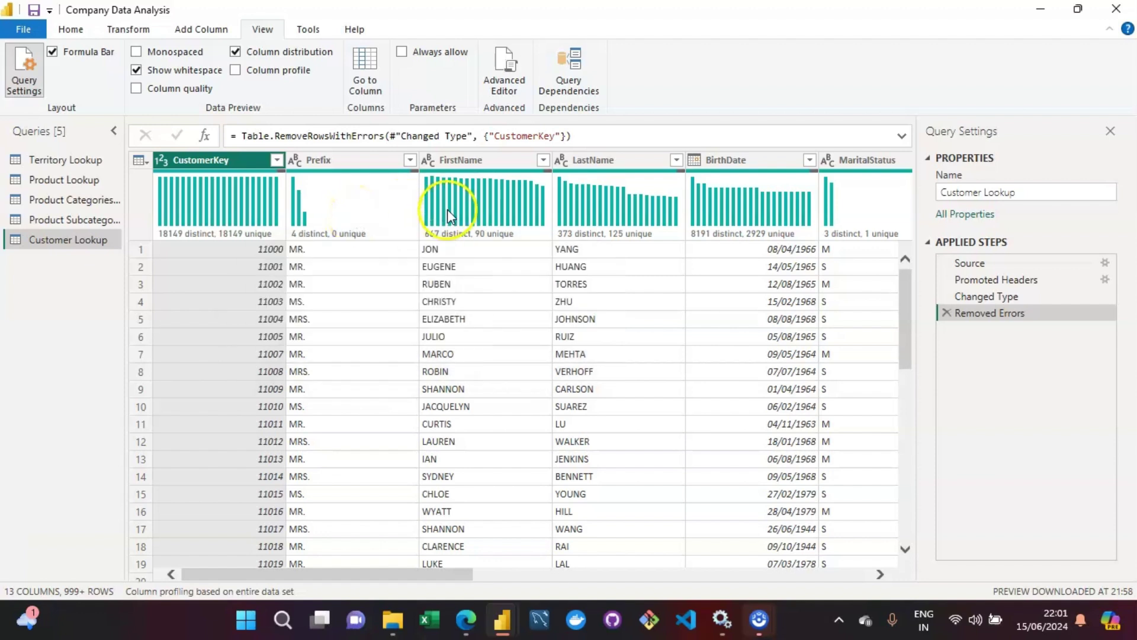
{"action": "mouse_move", "coordinate": [446, 209]}
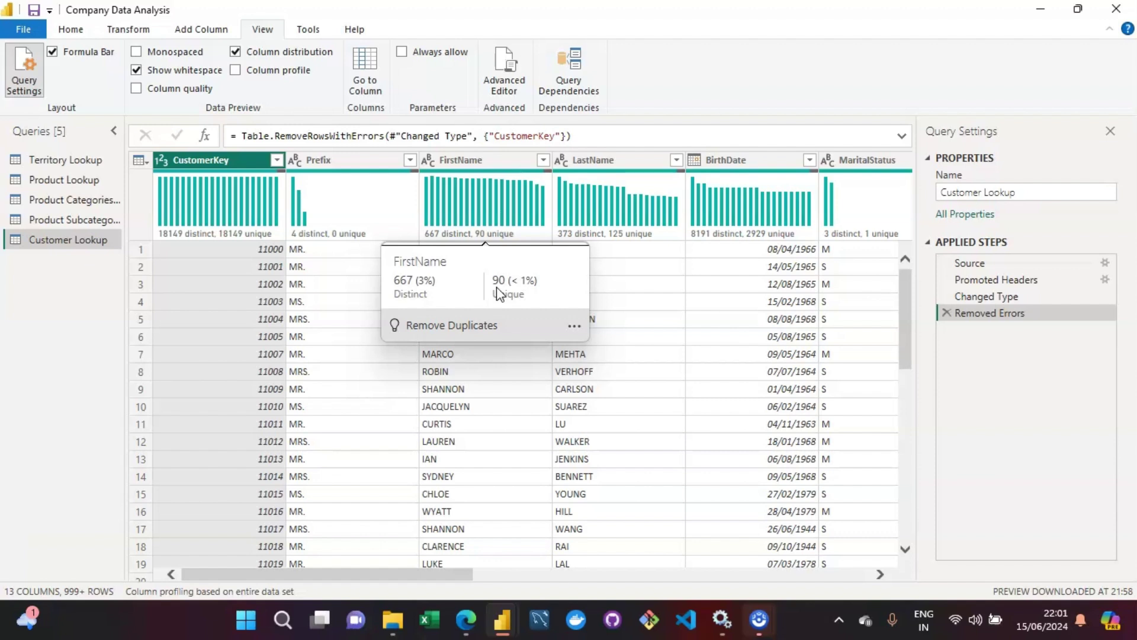
{"action": "left_click", "coordinate": [486, 327]}
{"action": "left_click", "coordinate": [407, 564]}
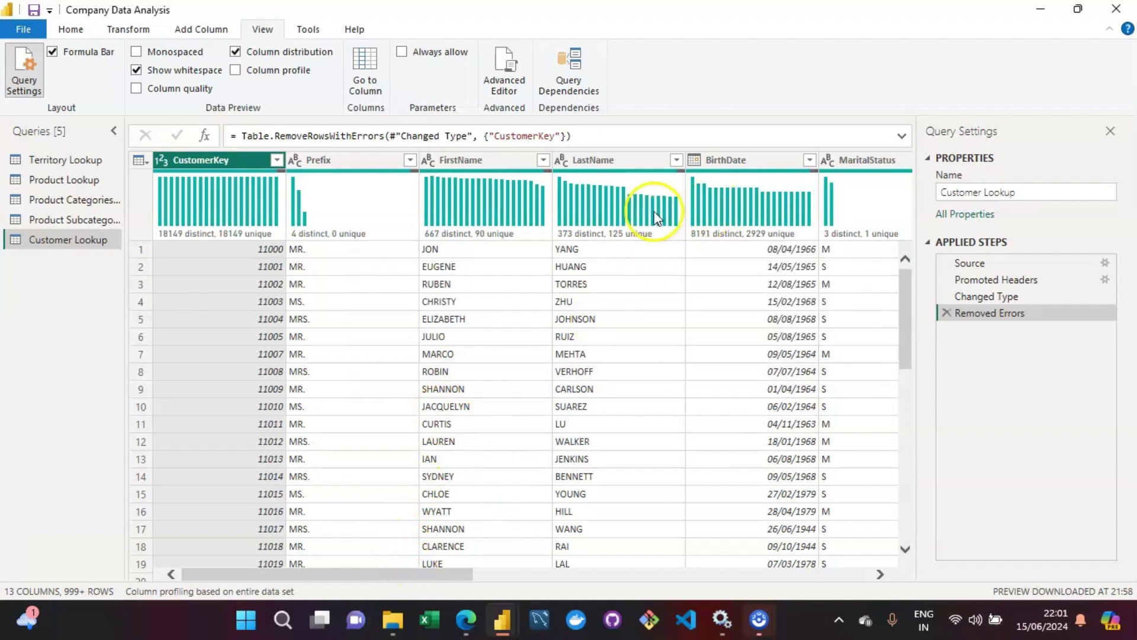
{"action": "mouse_move", "coordinate": [654, 217]}
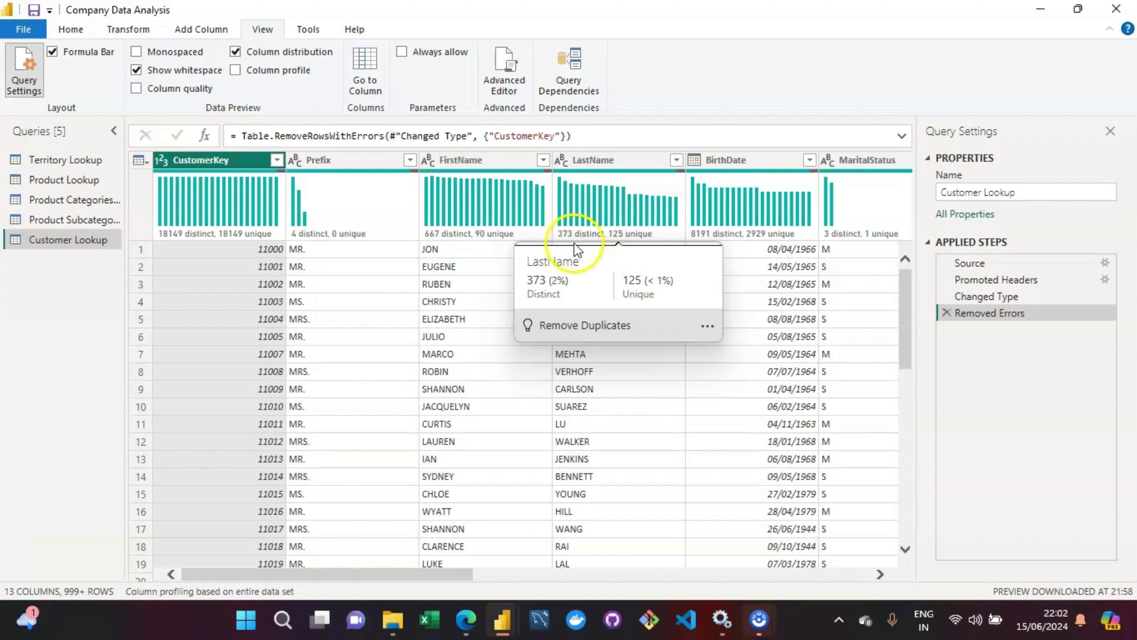
{"action": "left_click", "coordinate": [628, 237]}
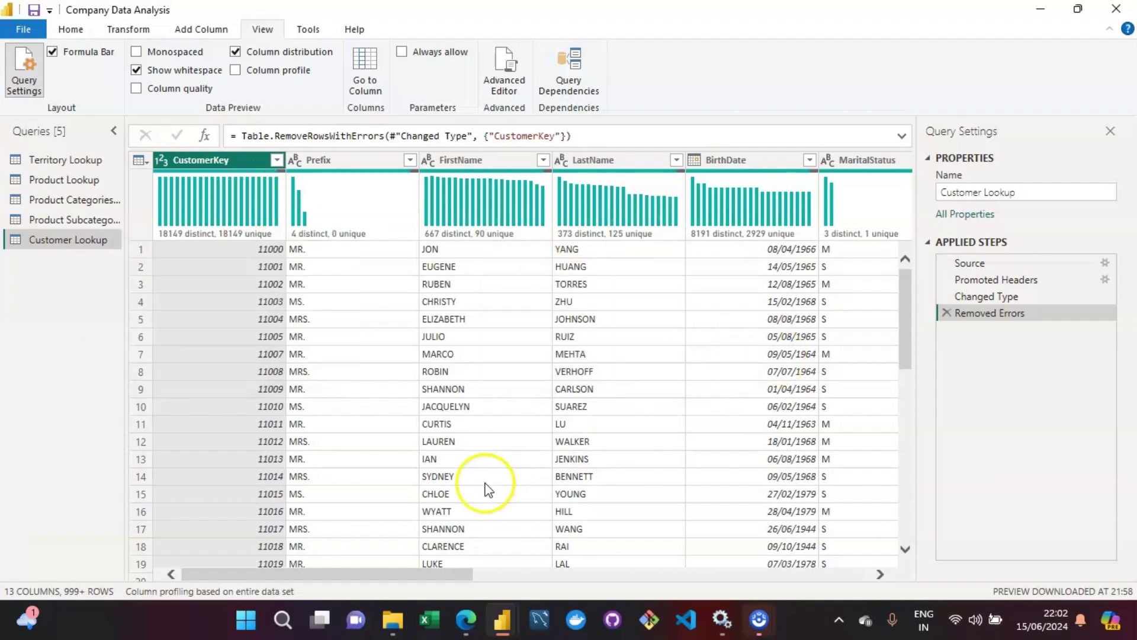
{"action": "left_click_drag", "start_coordinate": [425, 573], "coordinate": [415, 570]}
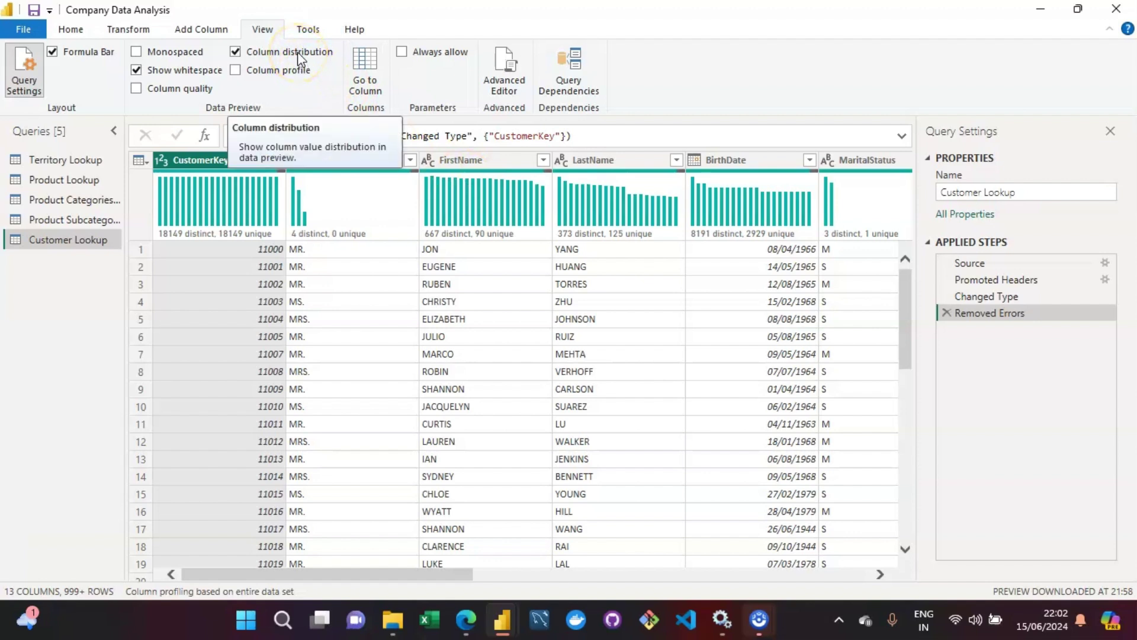
Replace the Column distribution preview with Column profile and look through the CustomerKey column's statistics.
{"action": "left_click", "coordinate": [272, 76]}
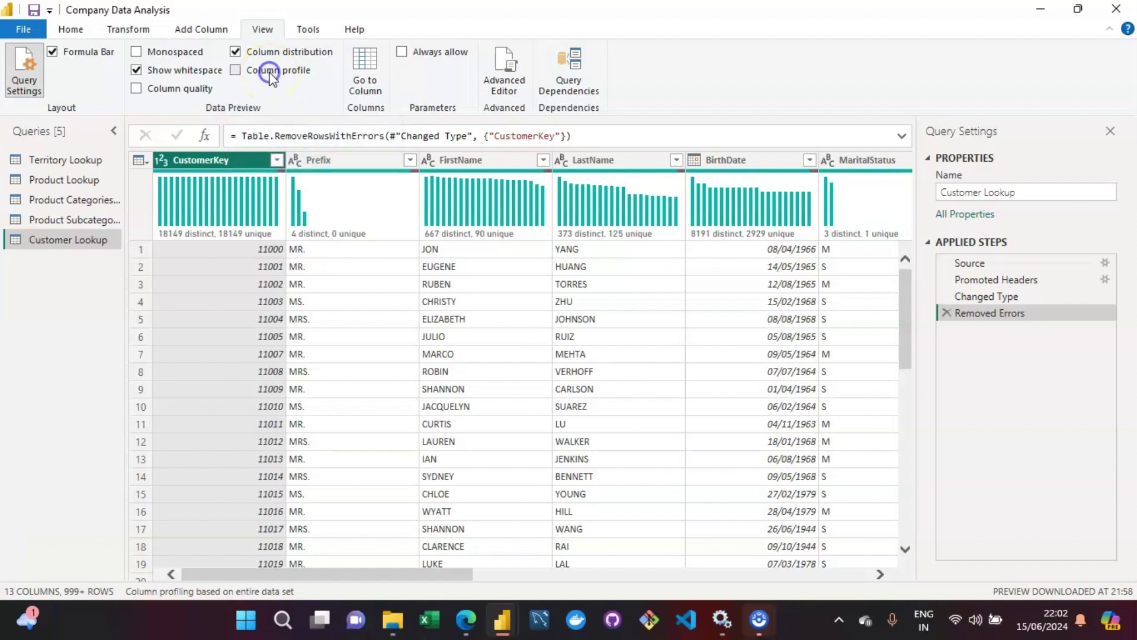
{"action": "left_click", "coordinate": [236, 52]}
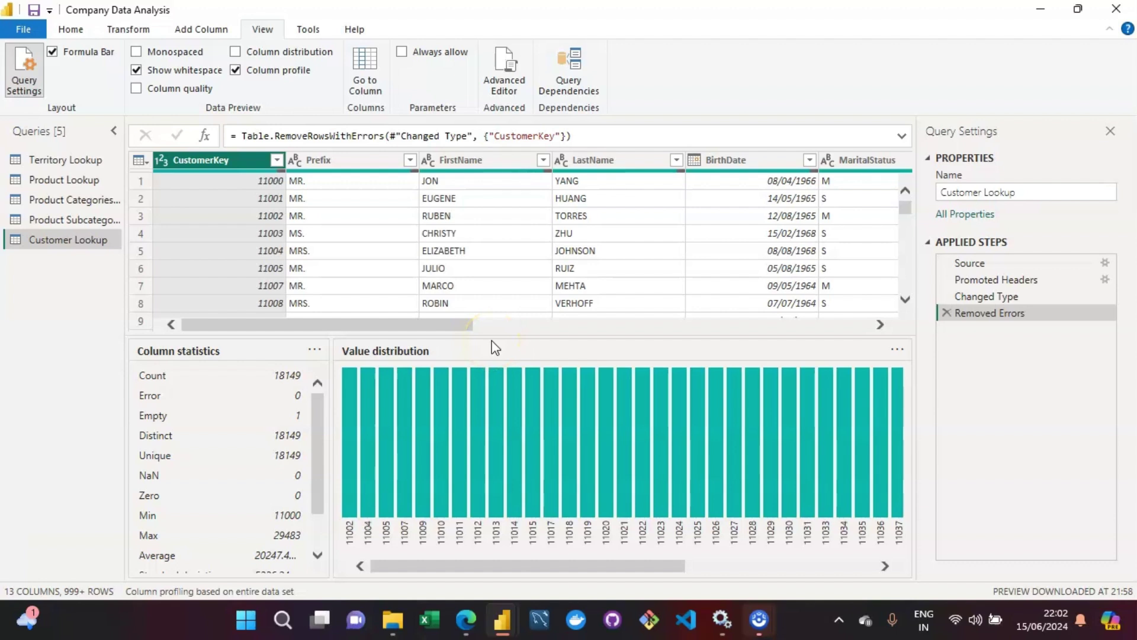
{"action": "mouse_move", "coordinate": [661, 406]}
{"action": "mouse_move", "coordinate": [318, 458]}
{"action": "left_mouse_down"}
{"action": "mouse_move", "coordinate": [315, 496]}
{"action": "mouse_move", "coordinate": [311, 442]}
{"action": "left_mouse_up"}
Examine the column statistics and value distribution of the FirstName and AnnualIncome columns.
{"action": "left_click", "coordinate": [466, 163]}
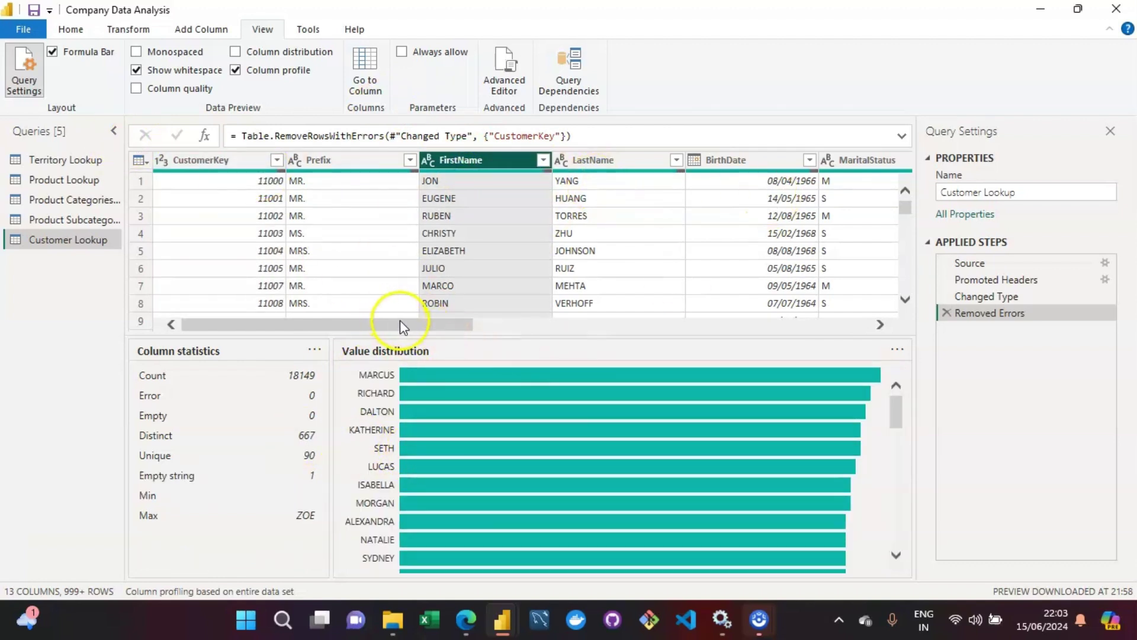
{"action": "left_click_drag", "start_coordinate": [401, 322], "coordinate": [755, 332]}
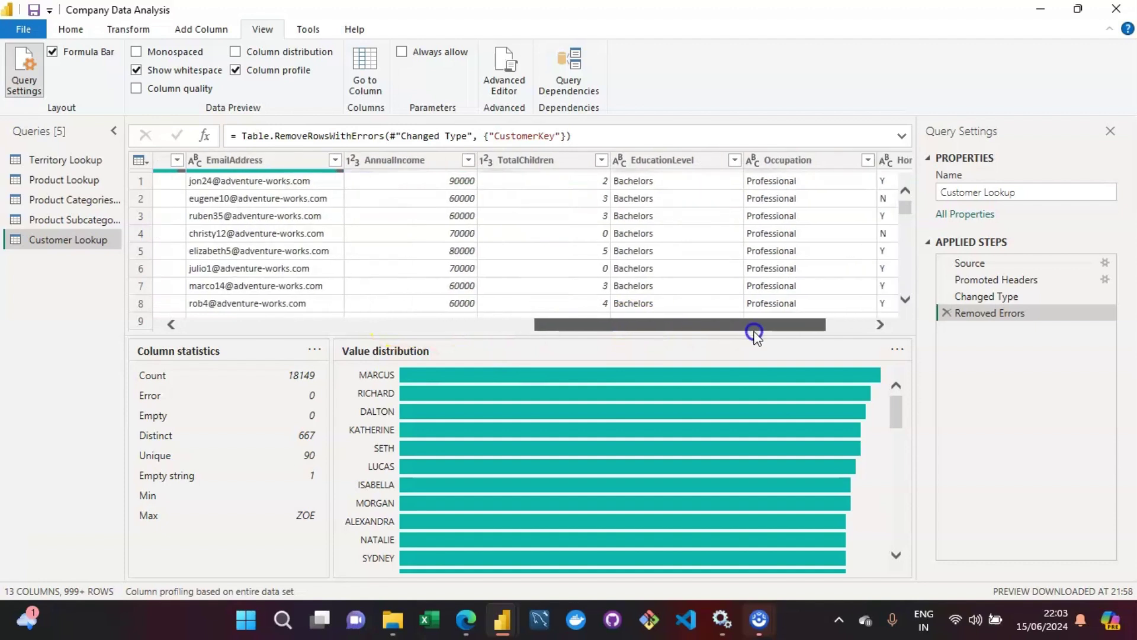
{"action": "left_click", "coordinate": [410, 159]}
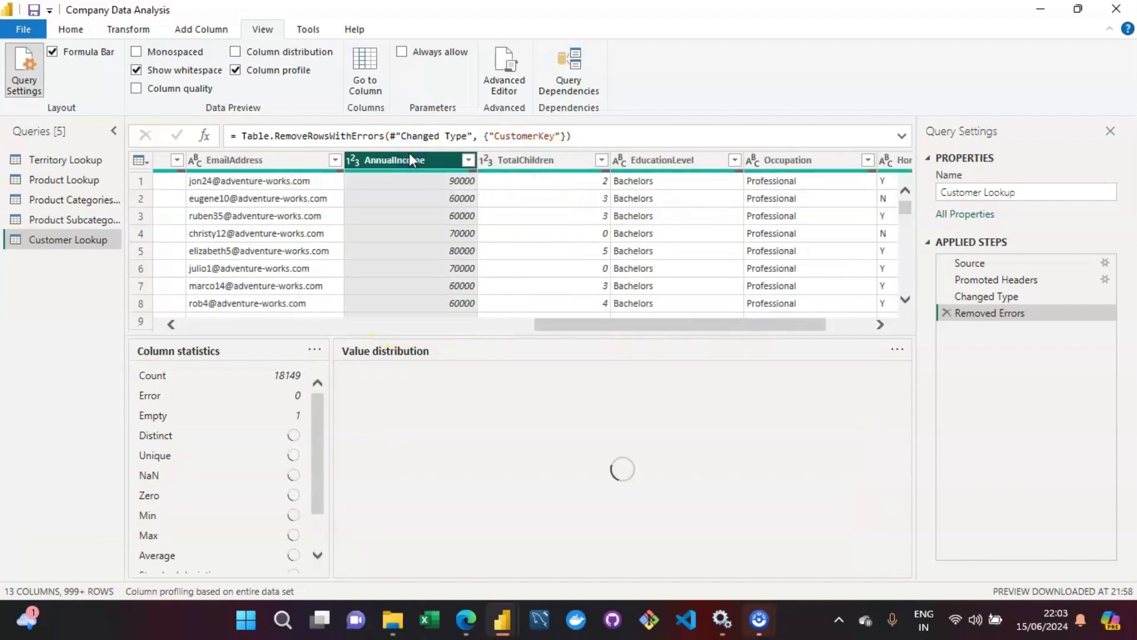
{"action": "left_click_drag", "start_coordinate": [315, 411], "coordinate": [318, 468]}
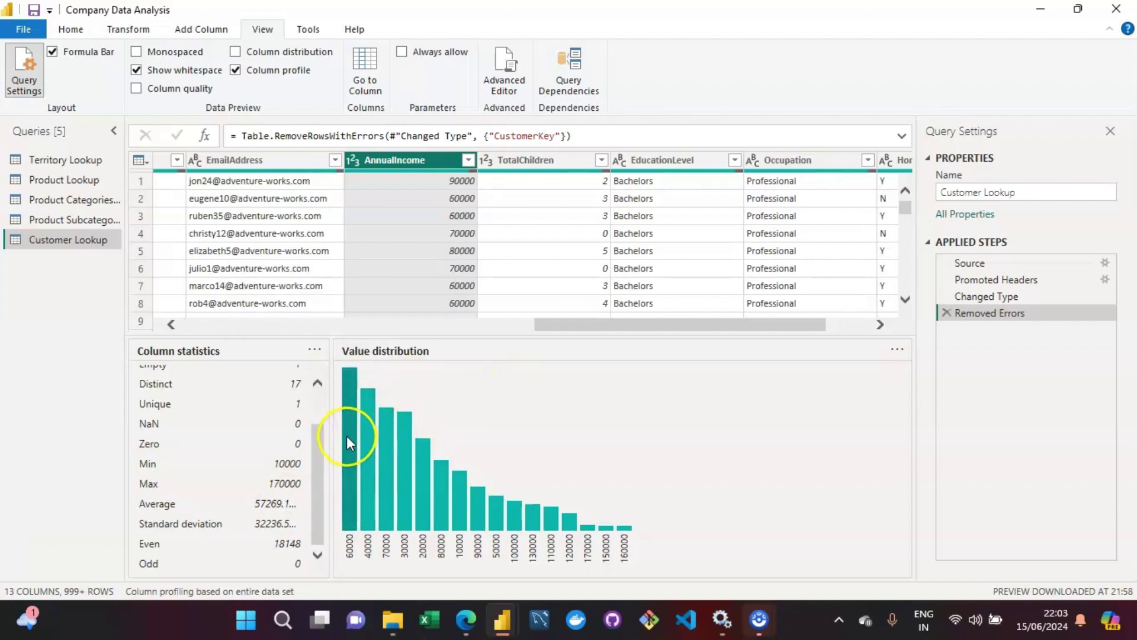
{"action": "mouse_move", "coordinate": [348, 439]}
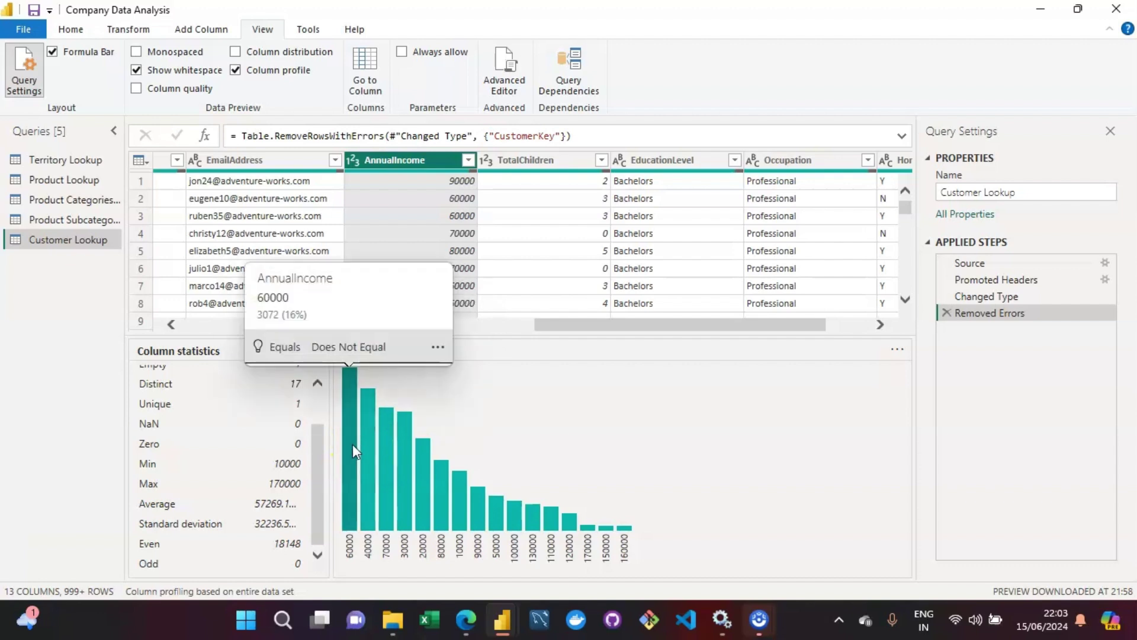
{"action": "left_click", "coordinate": [380, 459]}
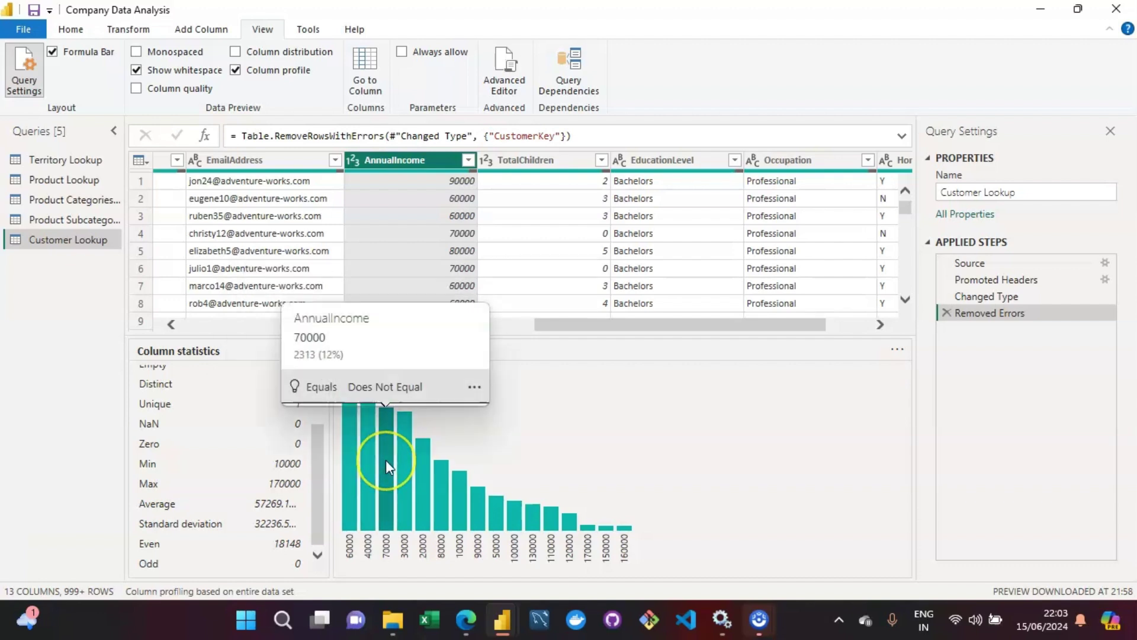
{"action": "left_click", "coordinate": [596, 407]}
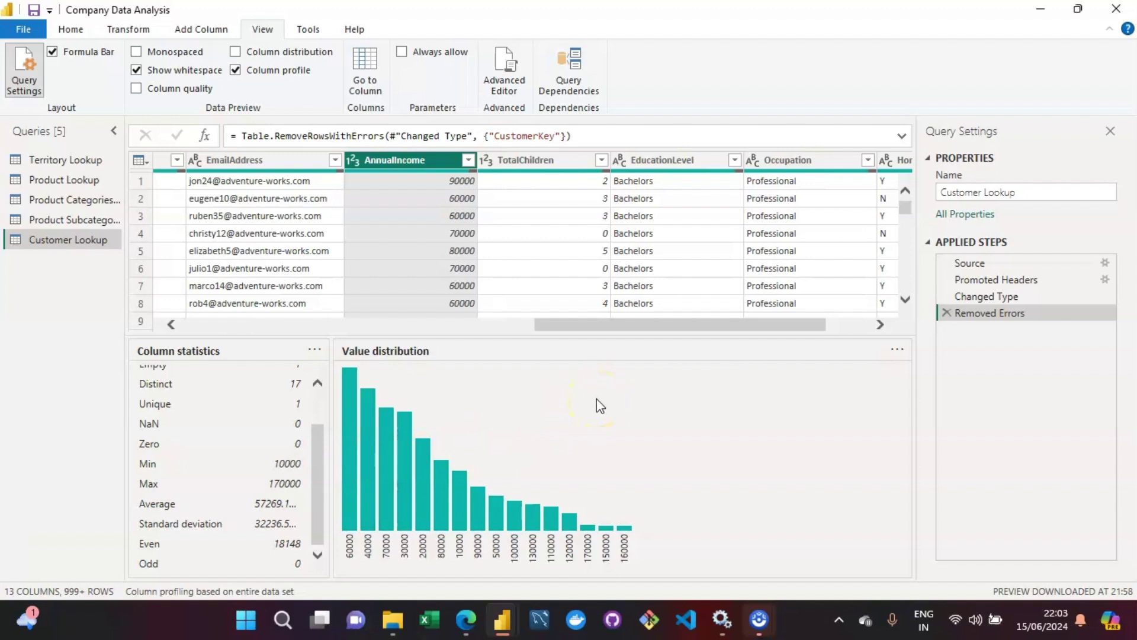
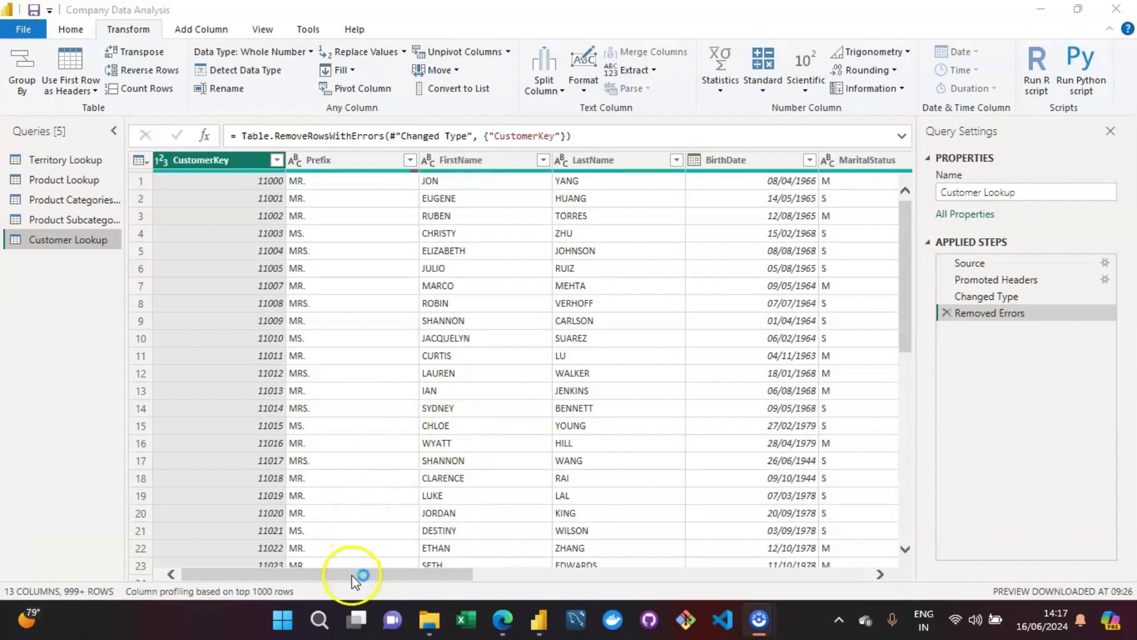
{"action": "left_click_drag", "start_coordinate": [352, 575], "coordinate": [321, 567]}
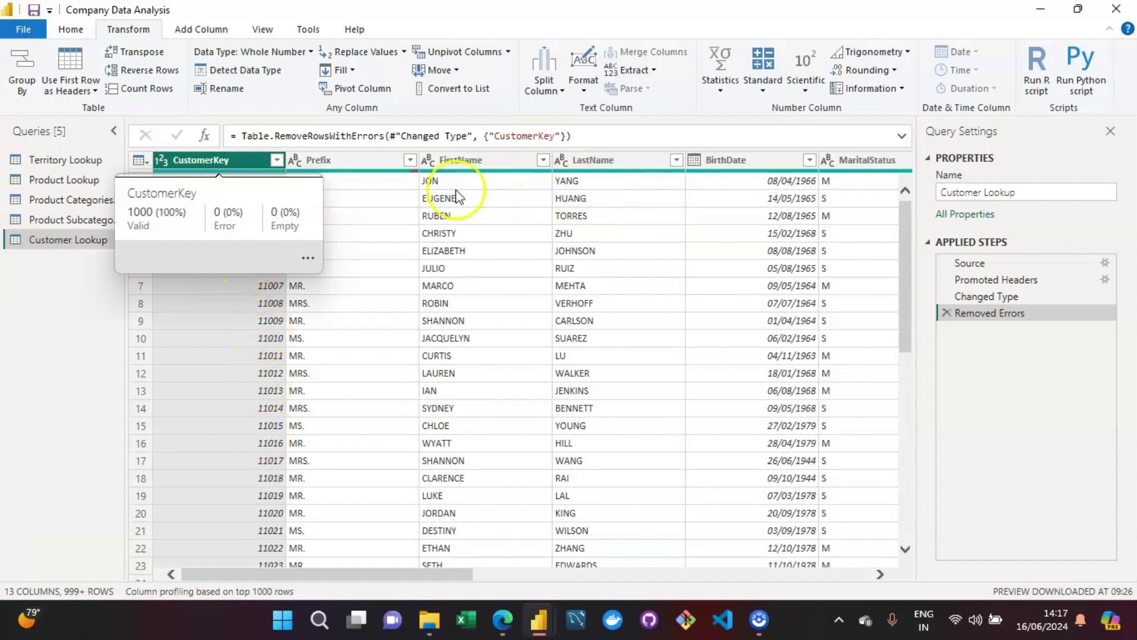
Compare the column statistics and value distributions of the FirstName and LastName columns.
{"action": "left_click", "coordinate": [478, 161]}
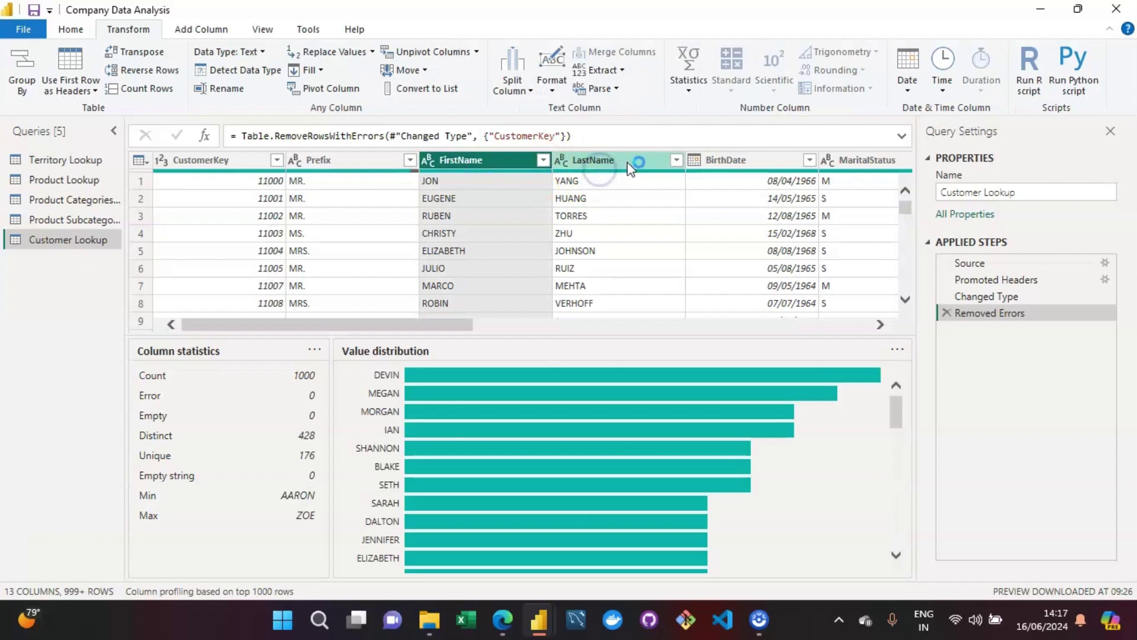
{"action": "left_click", "coordinate": [627, 162]}
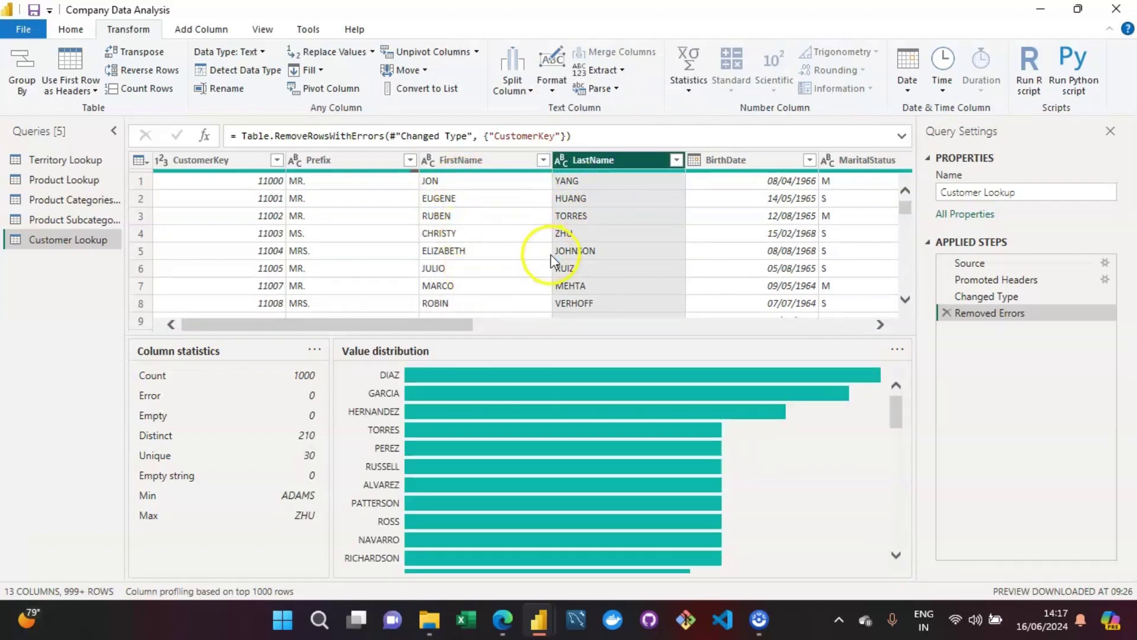
{"action": "left_click", "coordinate": [429, 161]}
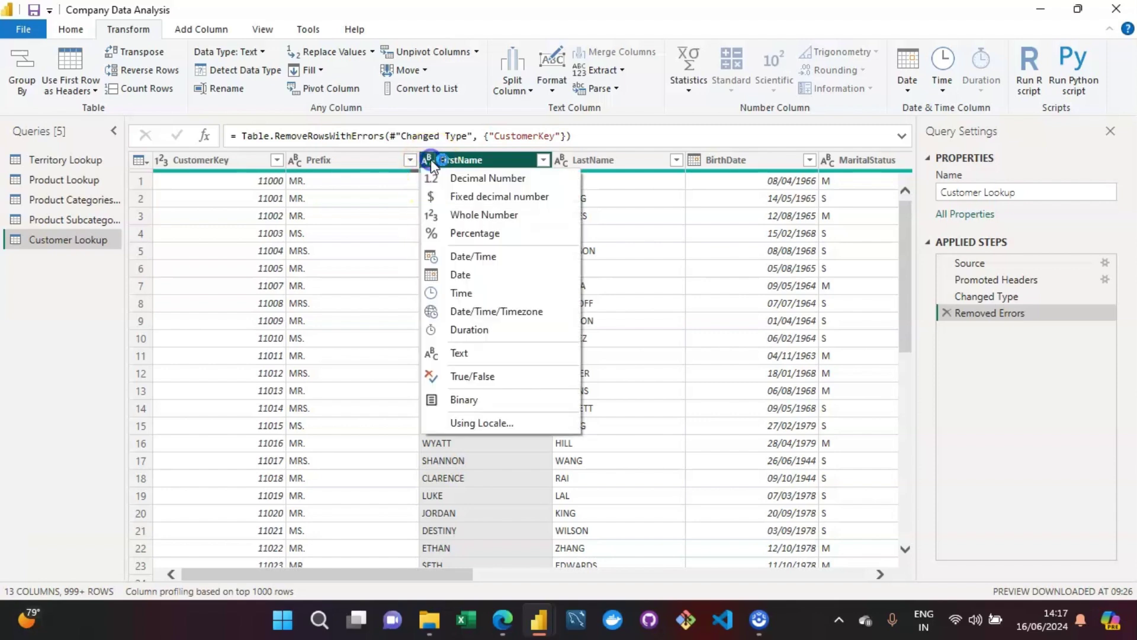
{"action": "left_click", "coordinate": [615, 161]}
{"action": "left_click", "coordinate": [615, 161]}
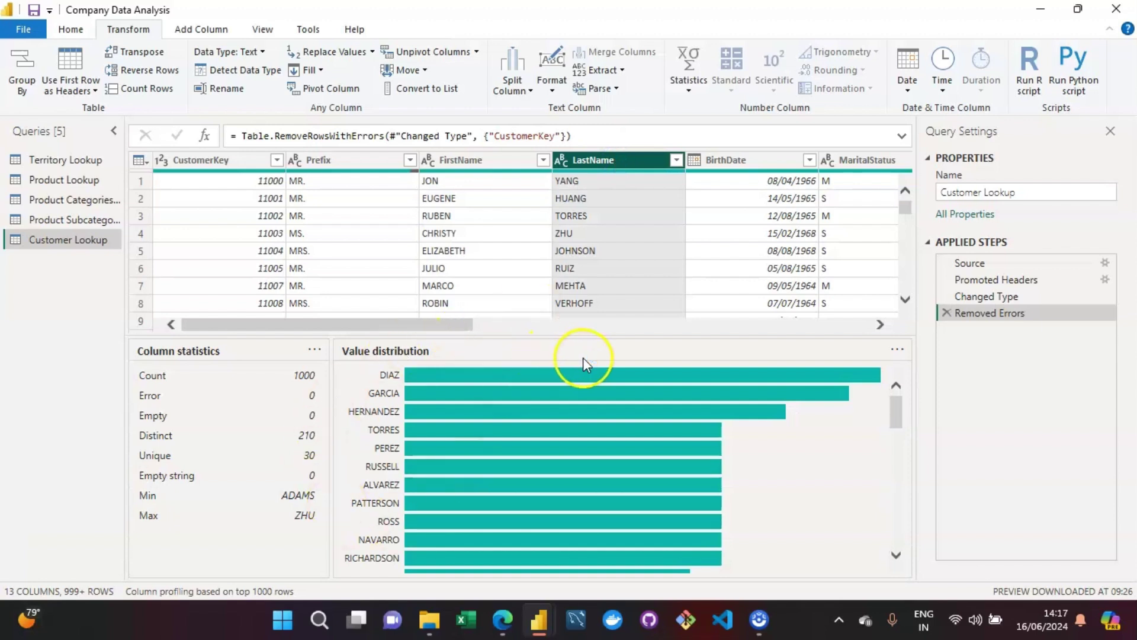
Turn off the Column profile preview and return to the transformation commands.
{"action": "left_click", "coordinate": [263, 29]}
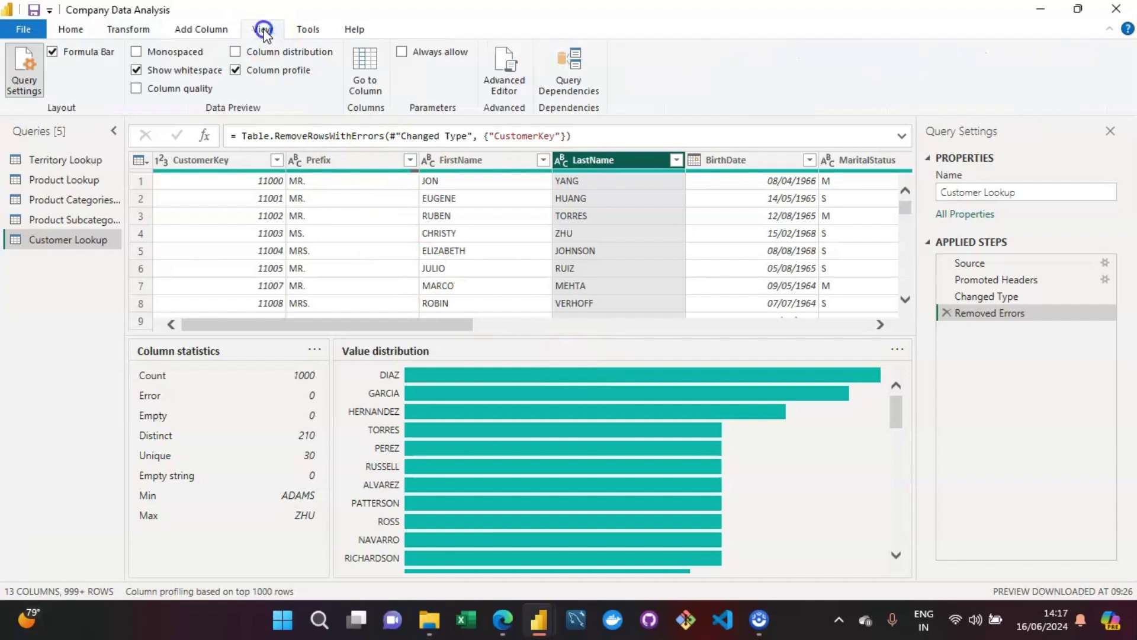
{"action": "left_click", "coordinate": [279, 71]}
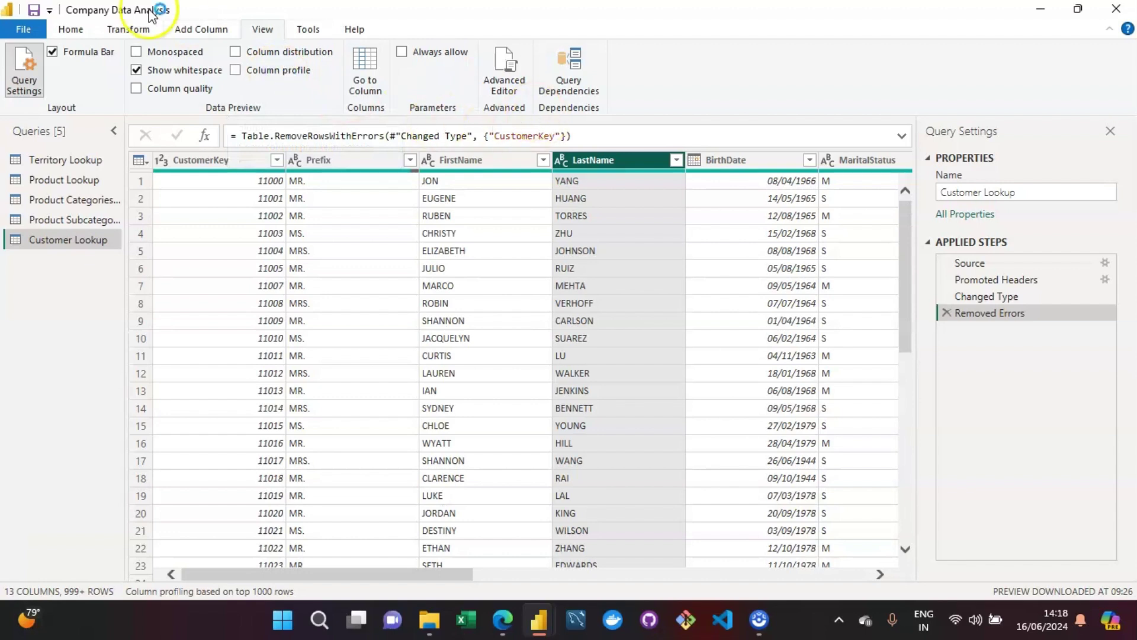
{"action": "left_click", "coordinate": [129, 28]}
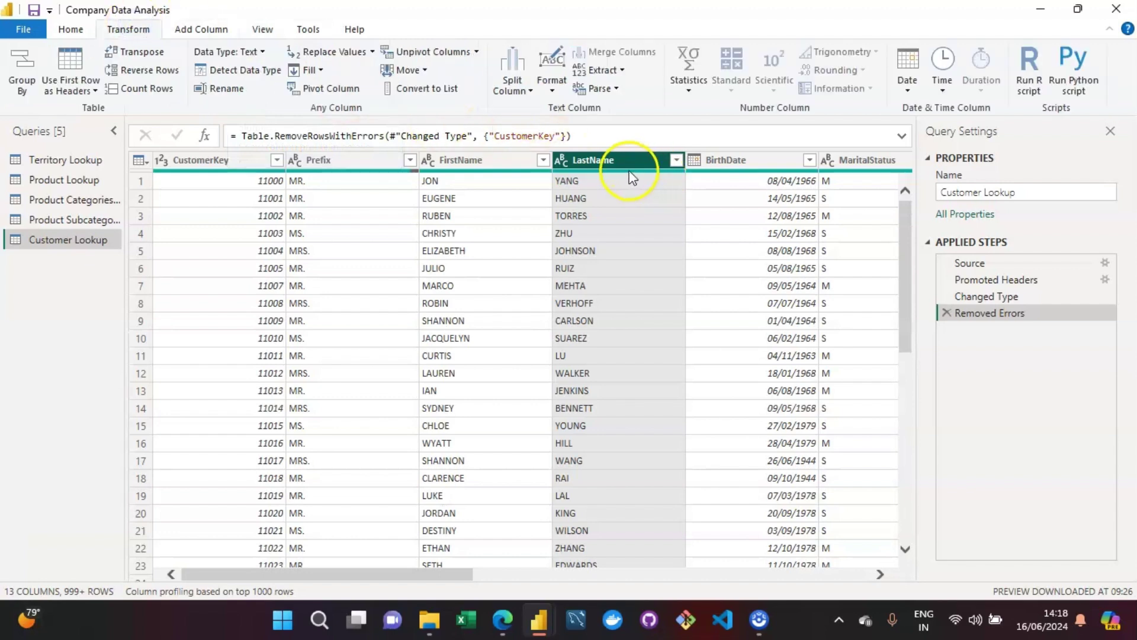
{"action": "mouse_move", "coordinate": [633, 176]}
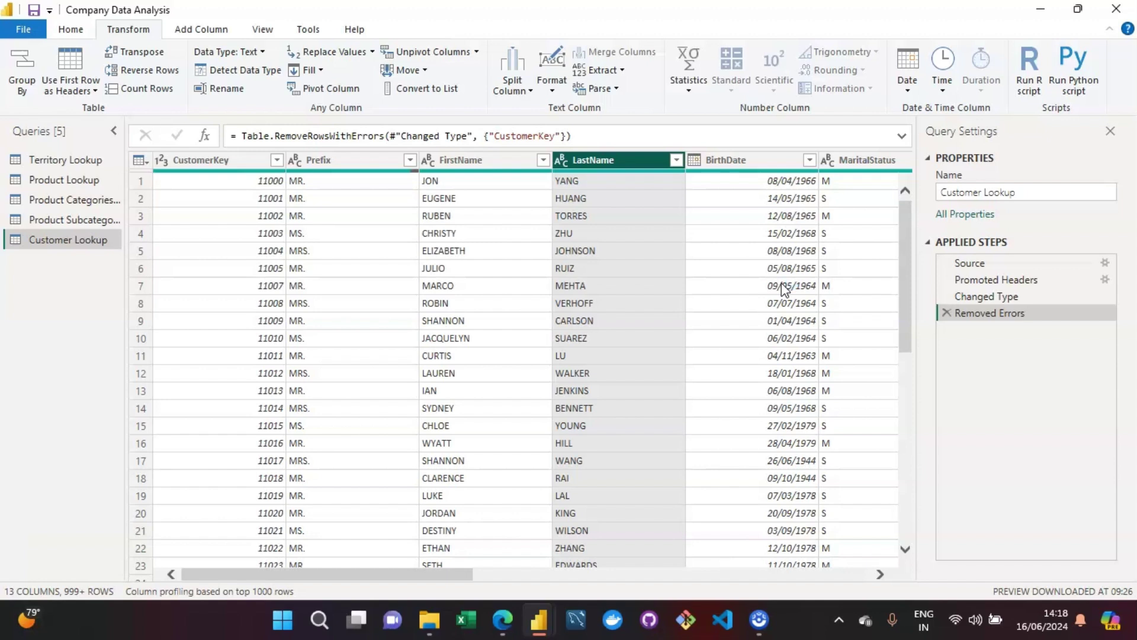
Compare the transformation commands available for the FirstName text column and the CustomerKey number column.
{"action": "left_click", "coordinate": [482, 161]}
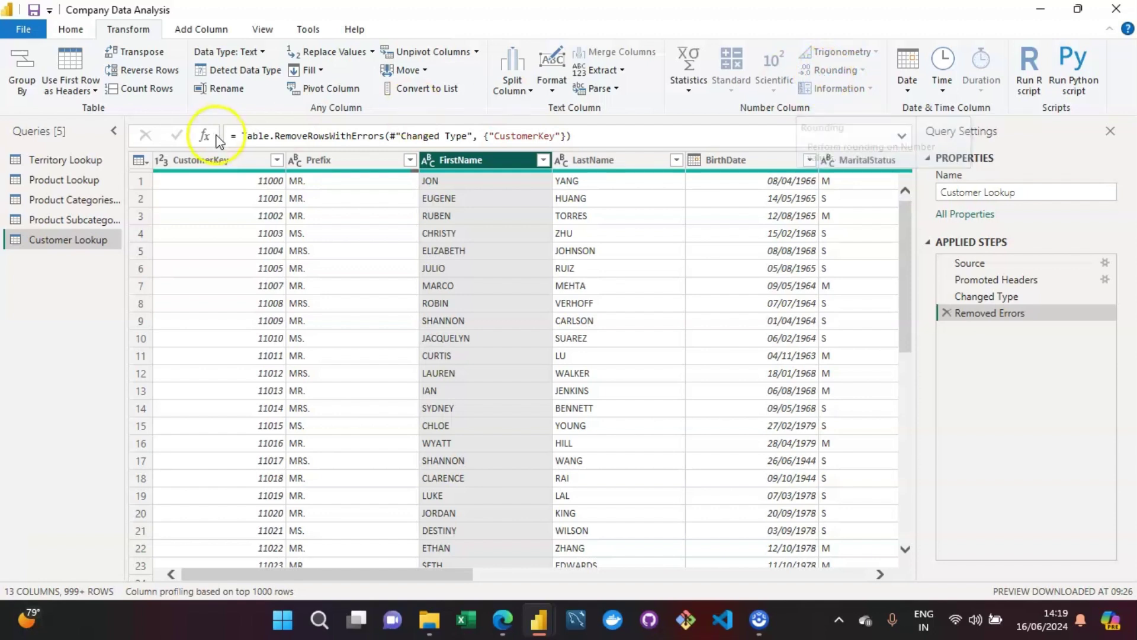
{"action": "left_click", "coordinate": [228, 161]}
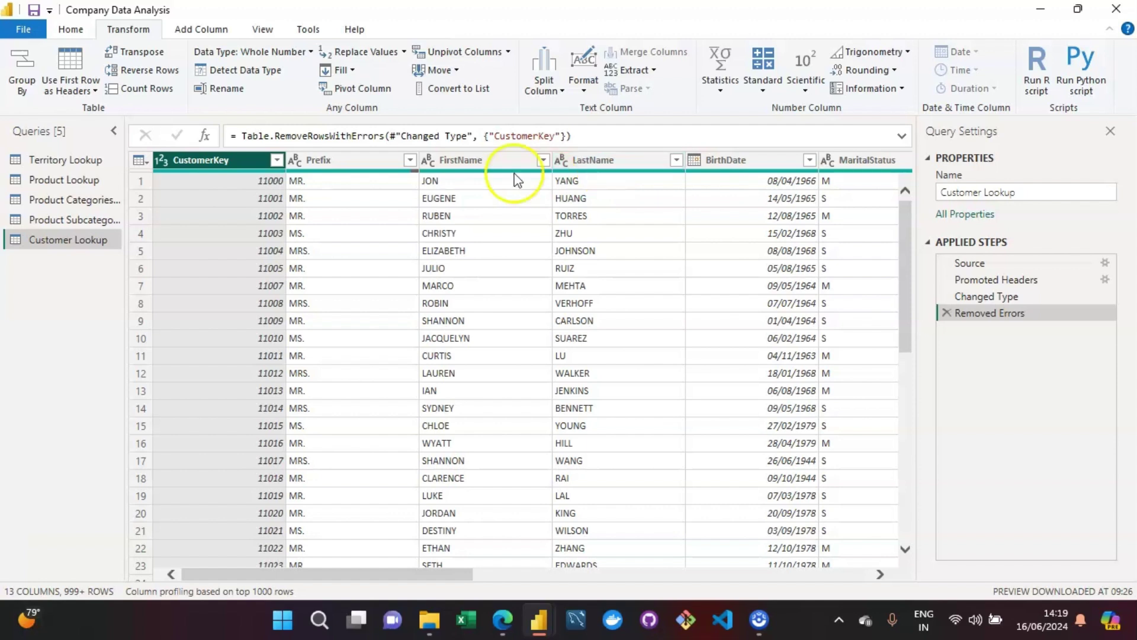
{"action": "left_click", "coordinate": [485, 162]}
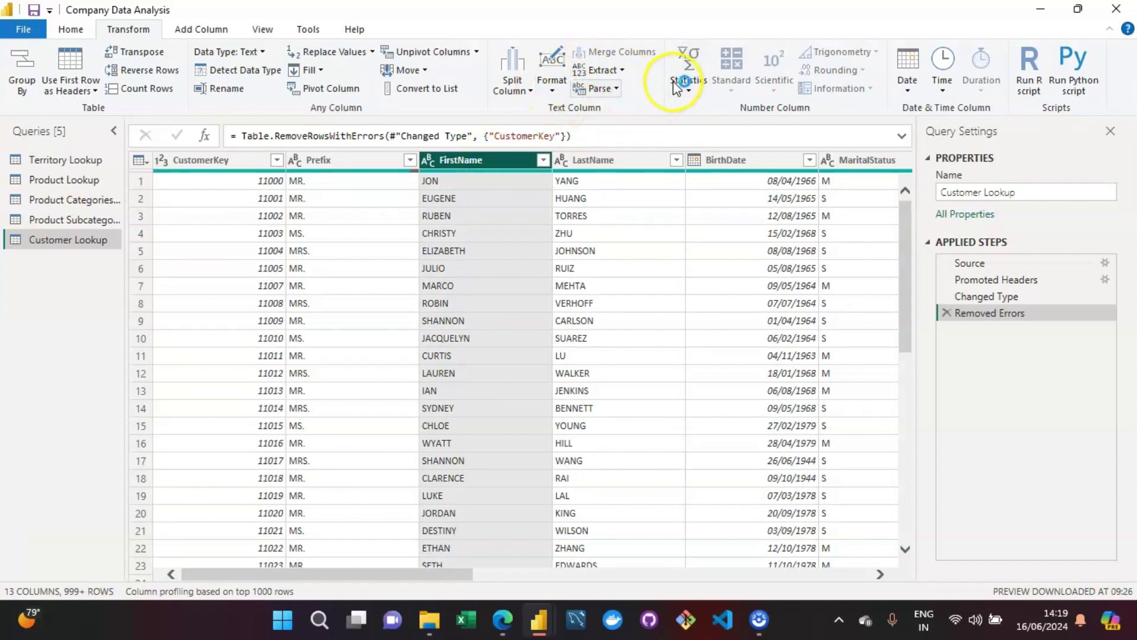
Try converting the FirstName column to lowercase, and remove the Lowercased Text step from the query.
{"action": "left_click", "coordinate": [550, 89]}
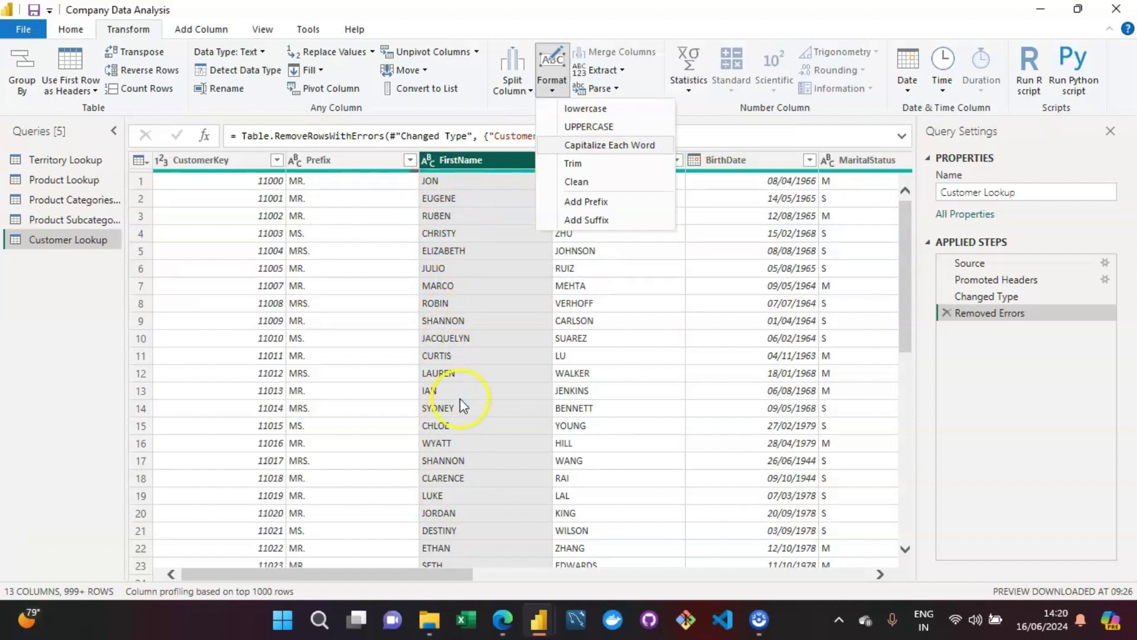
{"action": "left_click", "coordinate": [625, 111]}
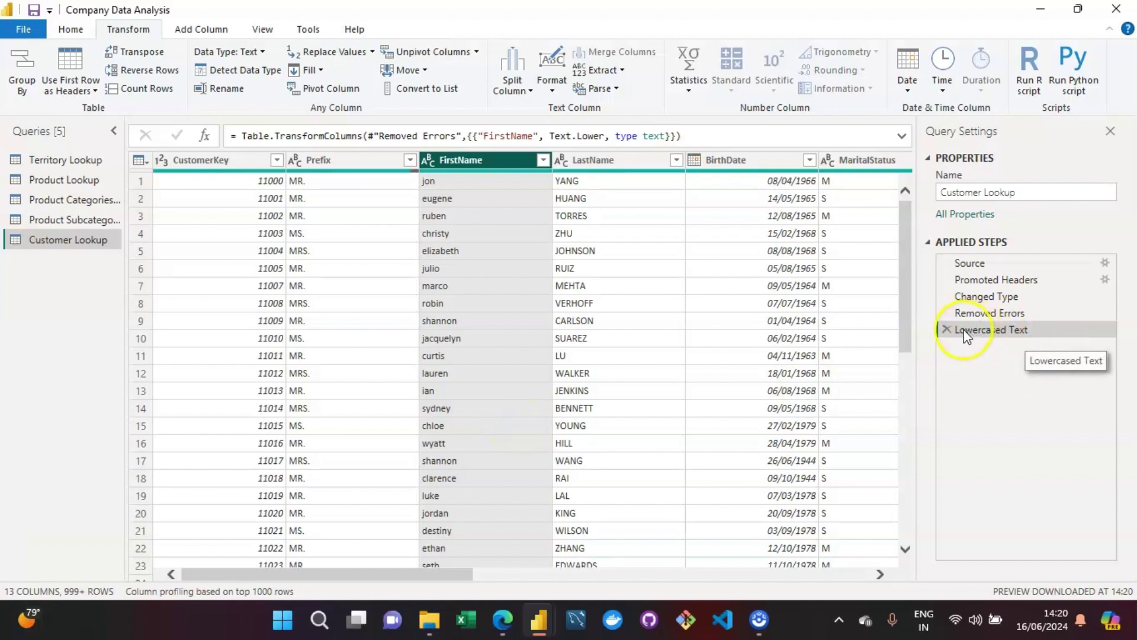
{"action": "left_click", "coordinate": [945, 330]}
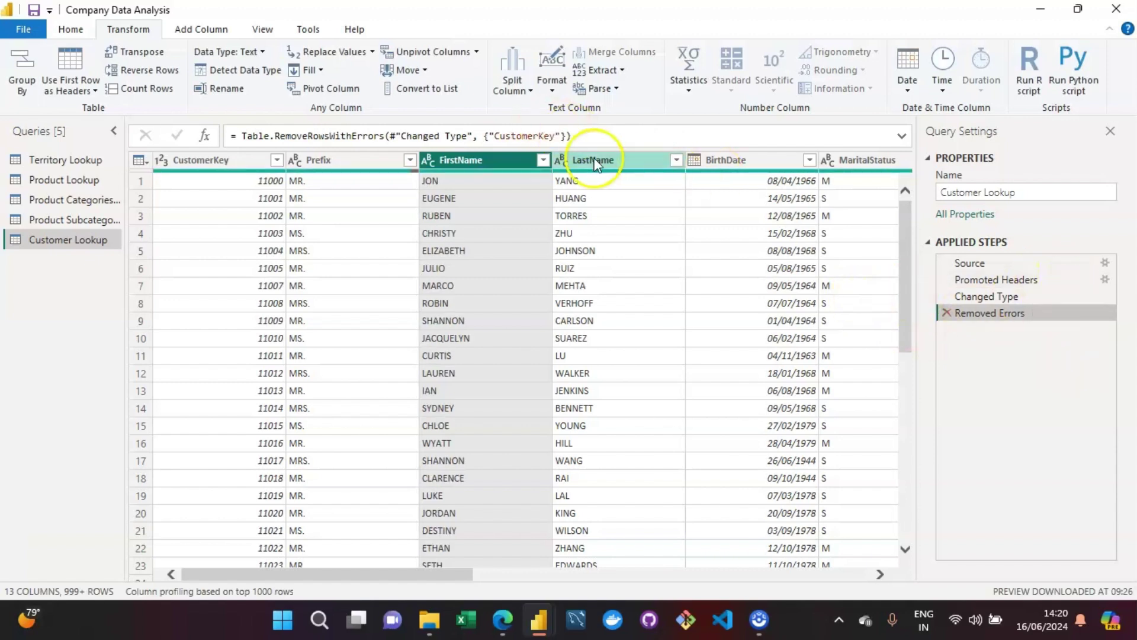
Review the text Format options and the Split Column methods for the FirstName column.
{"action": "left_click", "coordinate": [557, 80]}
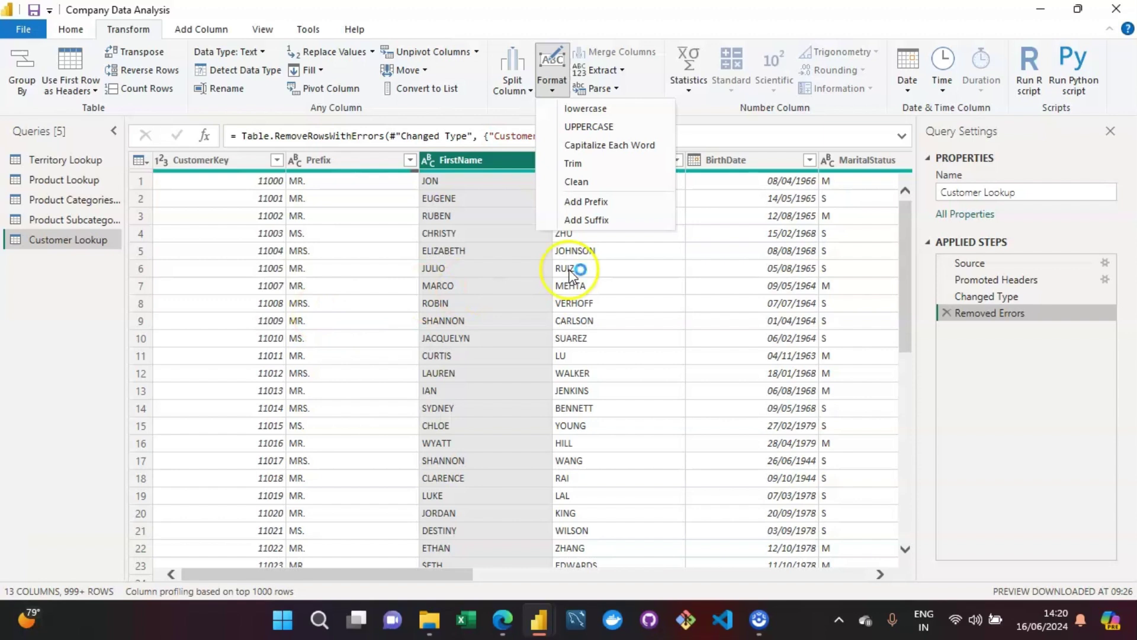
{"action": "left_click", "coordinate": [620, 146]}
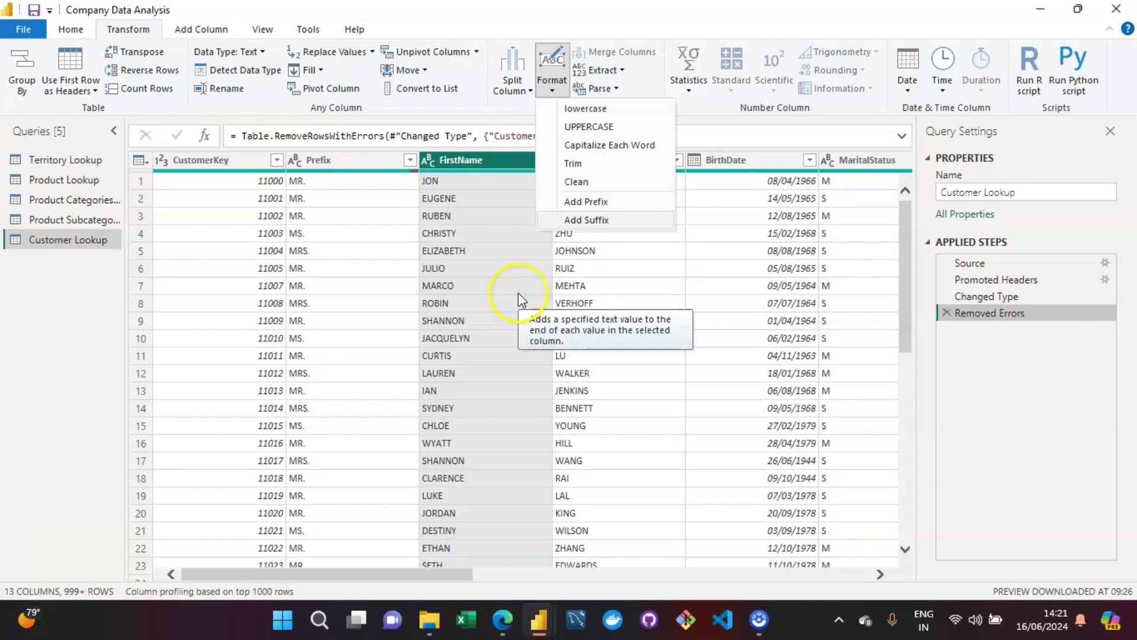
{"action": "left_click", "coordinate": [593, 182]}
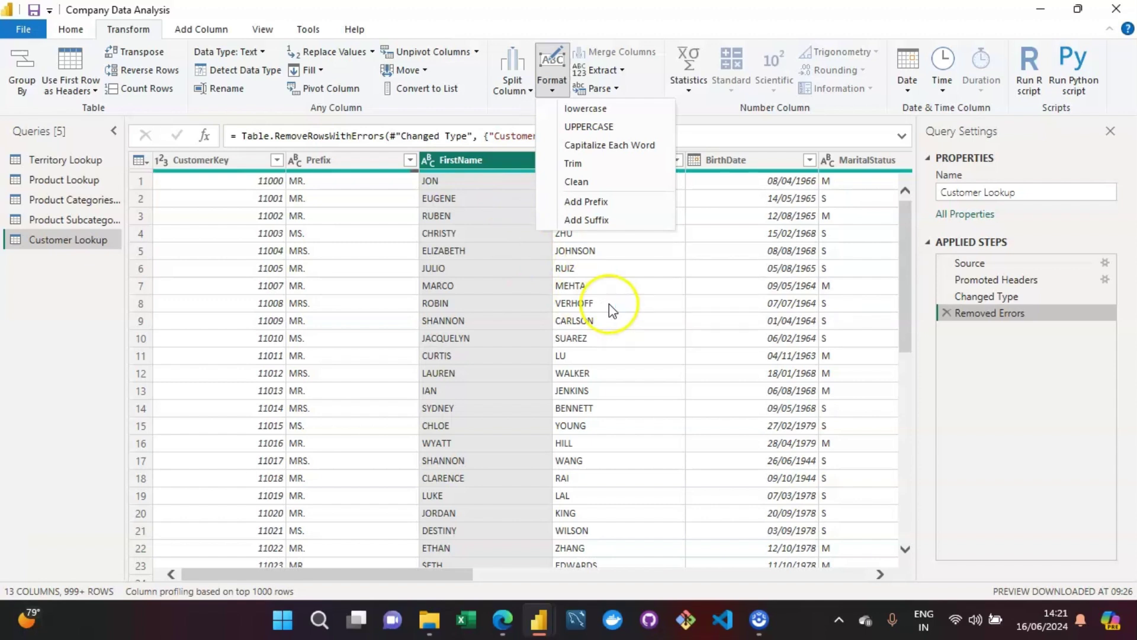
{"action": "left_click", "coordinate": [513, 90]}
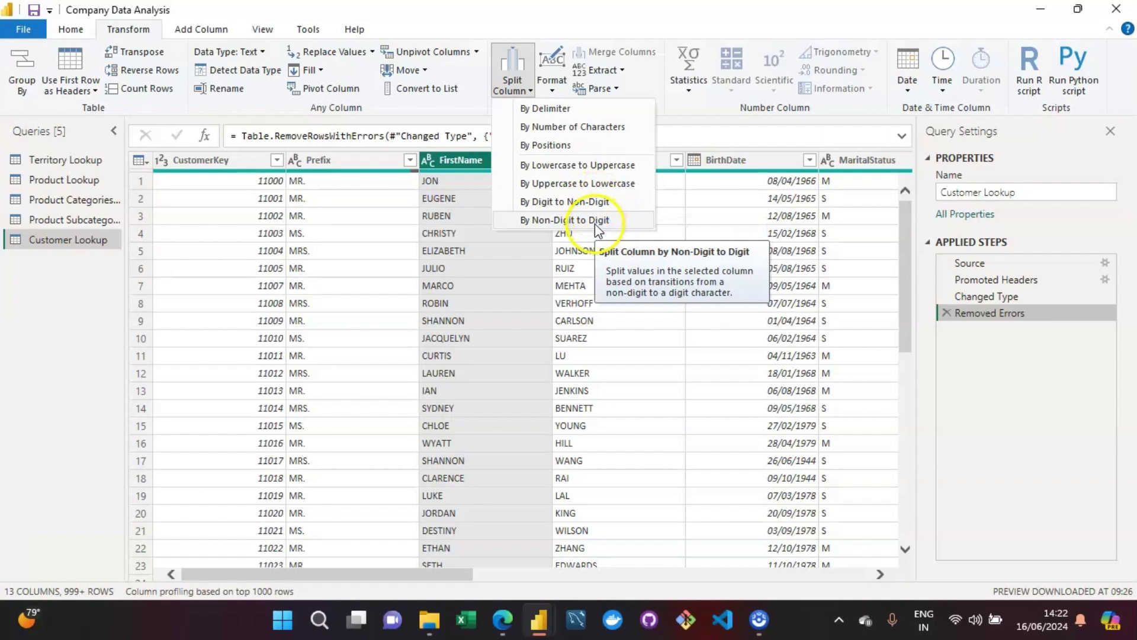
{"action": "left_click", "coordinate": [531, 90]}
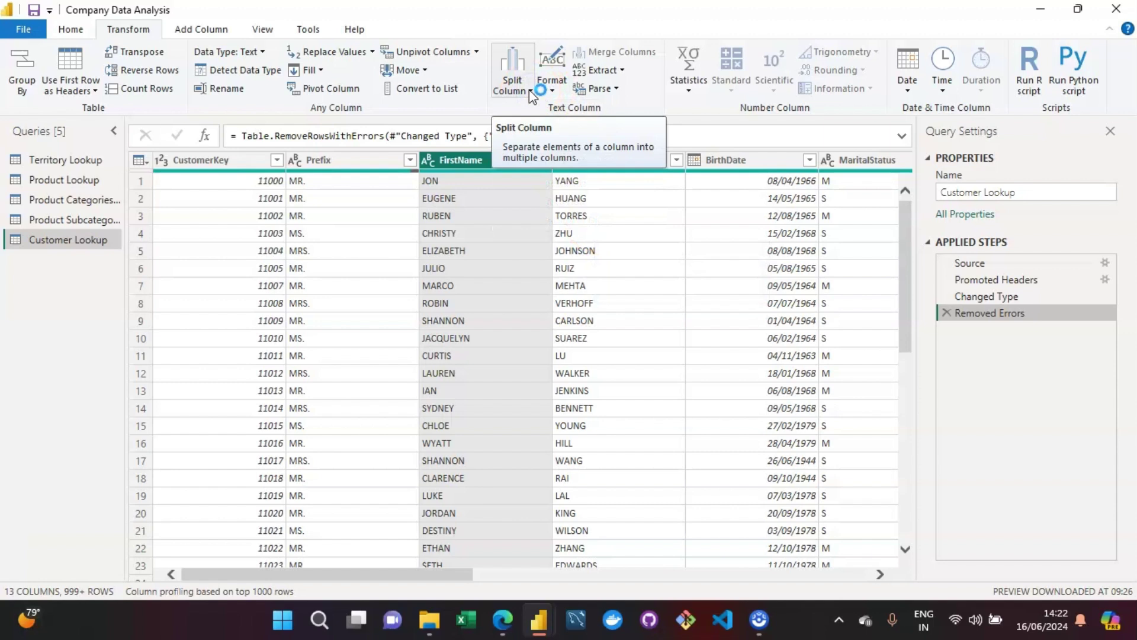
Review the Extract and Parse options for the FirstName column, closing them without applying any.
{"action": "left_click", "coordinate": [622, 71]}
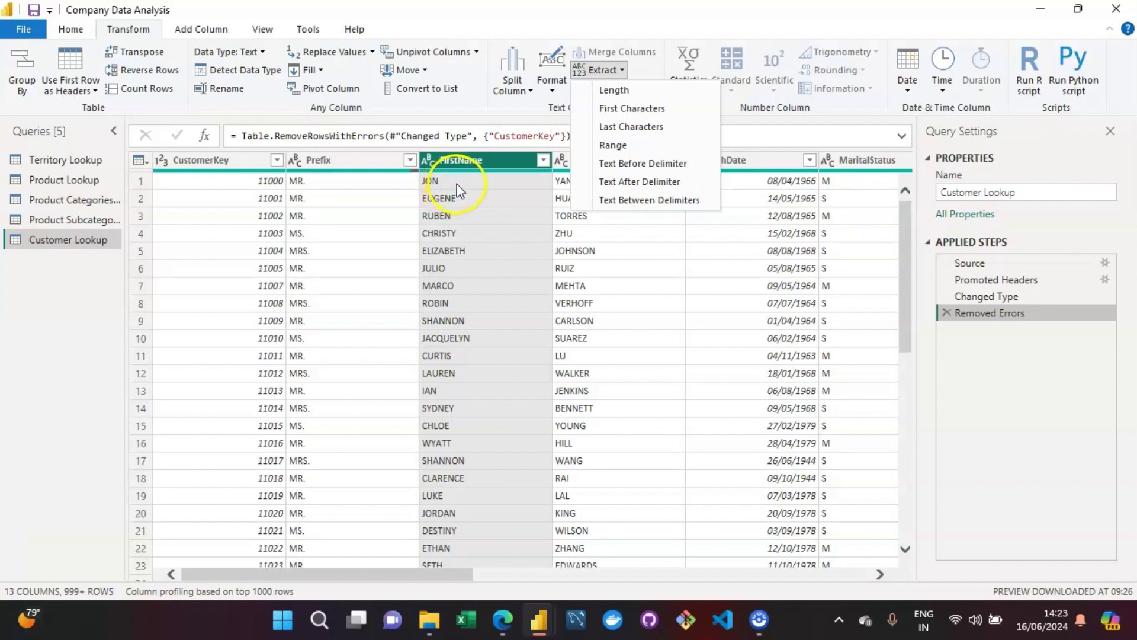
{"action": "left_click", "coordinate": [645, 112]}
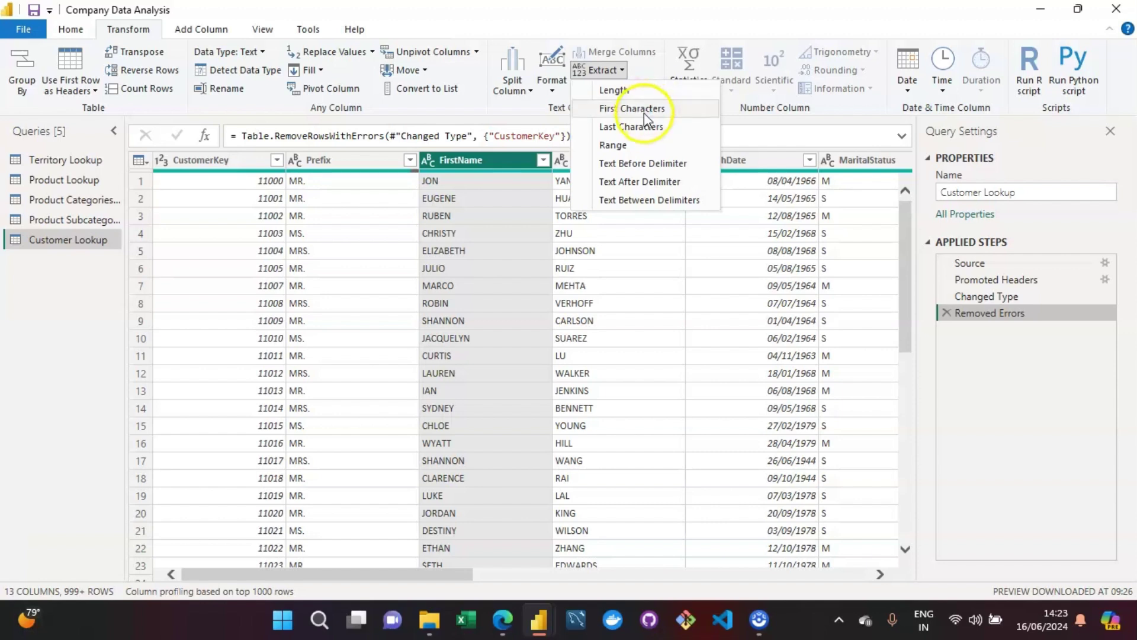
{"action": "left_click", "coordinate": [652, 134]}
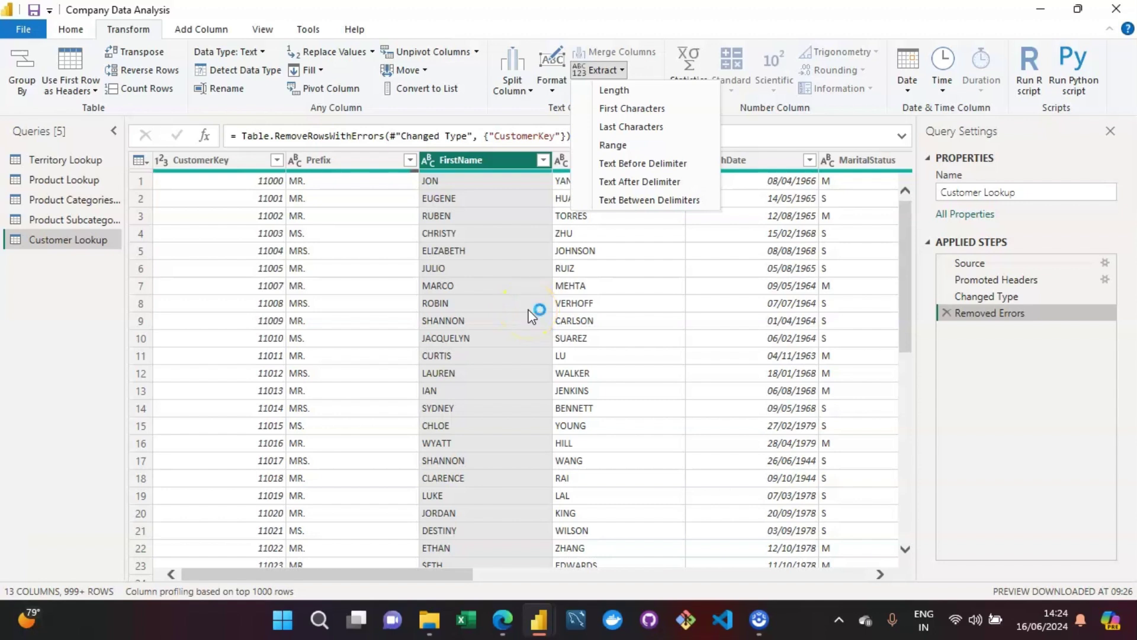
{"action": "left_click", "coordinate": [663, 201]}
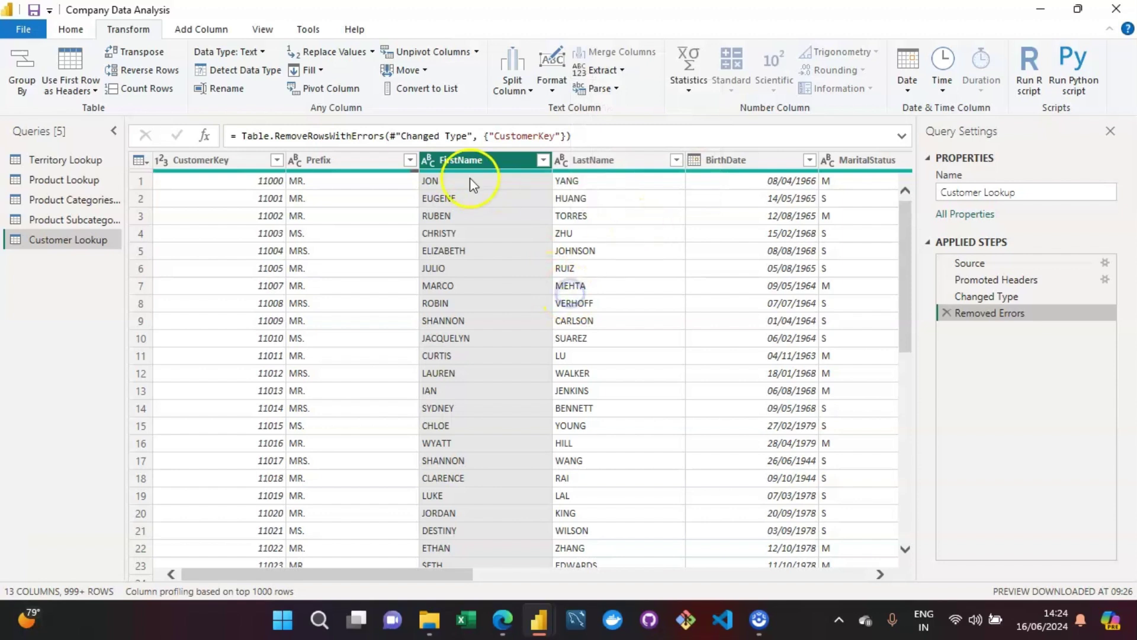
{"action": "left_click", "coordinate": [616, 89]}
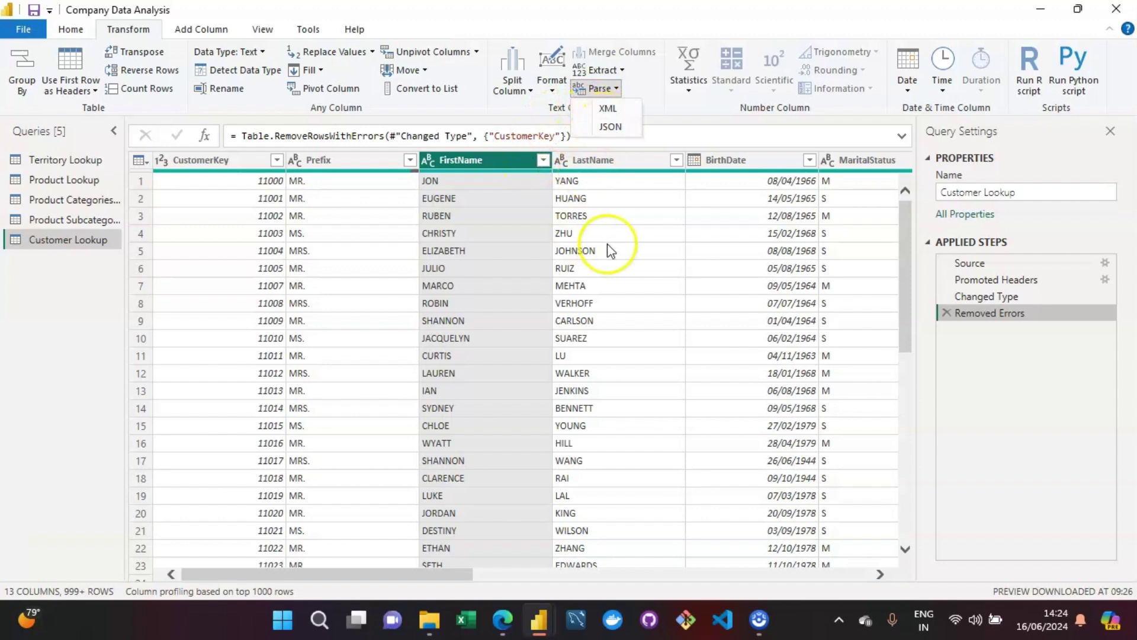
{"action": "left_click", "coordinate": [610, 224]}
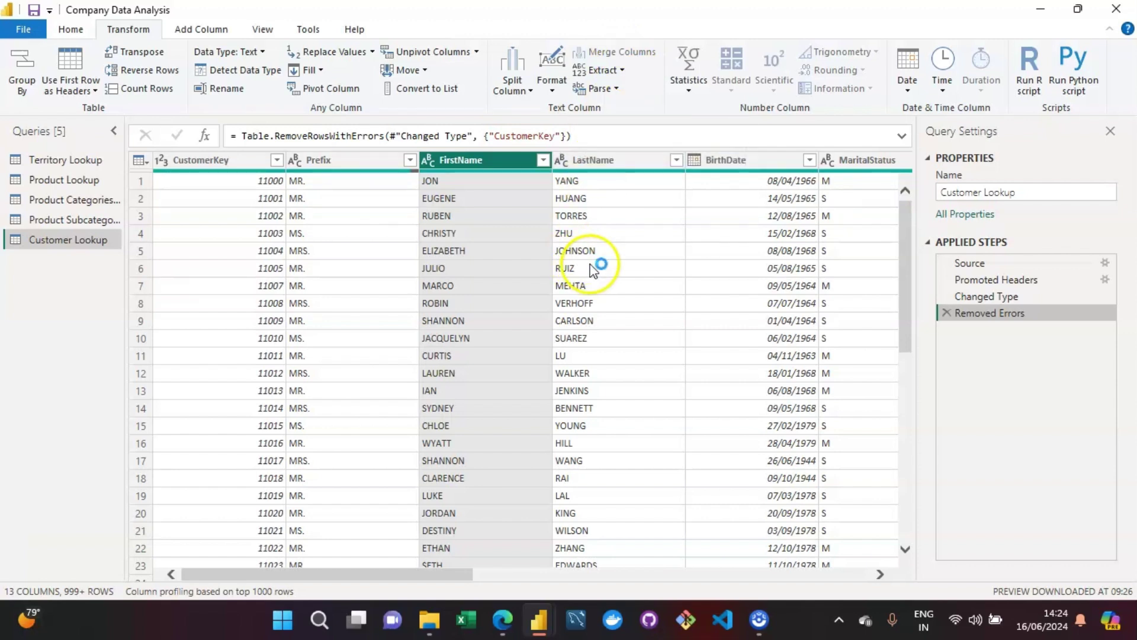
Select the FirstName and LastName columns together to check the Merge Columns command, and reselect FirstName alone.
{"action": "left_click", "coordinate": [343, 160]}
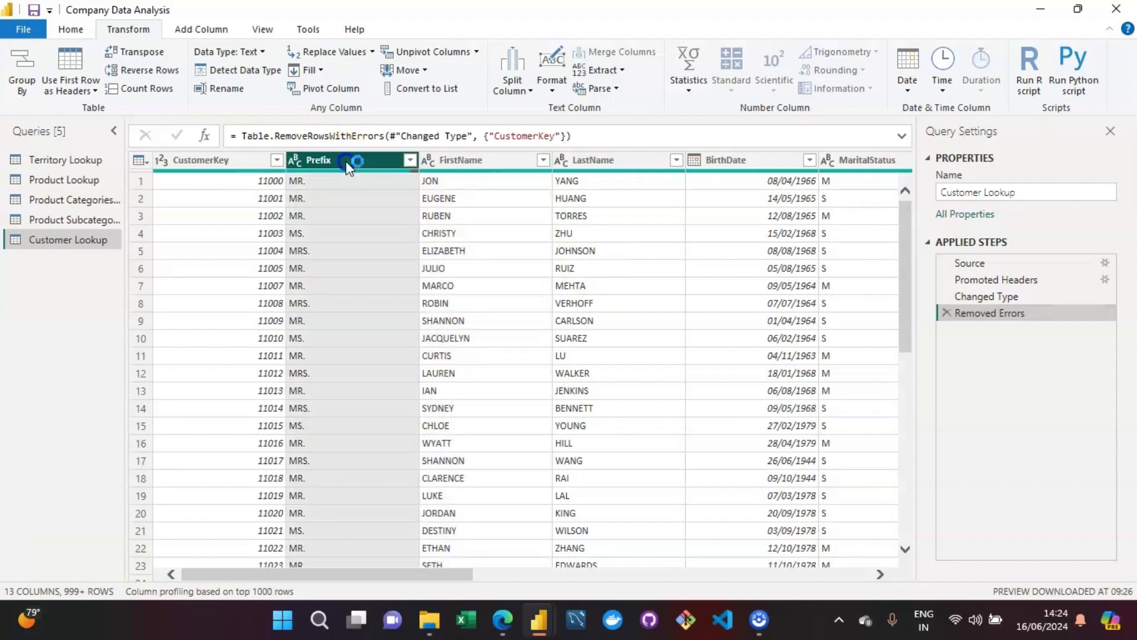
{"action": "left_click", "coordinate": [457, 160]}
{"action": "left_click", "coordinate": [343, 158]}
{"action": "left_click", "coordinate": [447, 161]}
{"action": "left_click", "coordinate": [595, 160]}
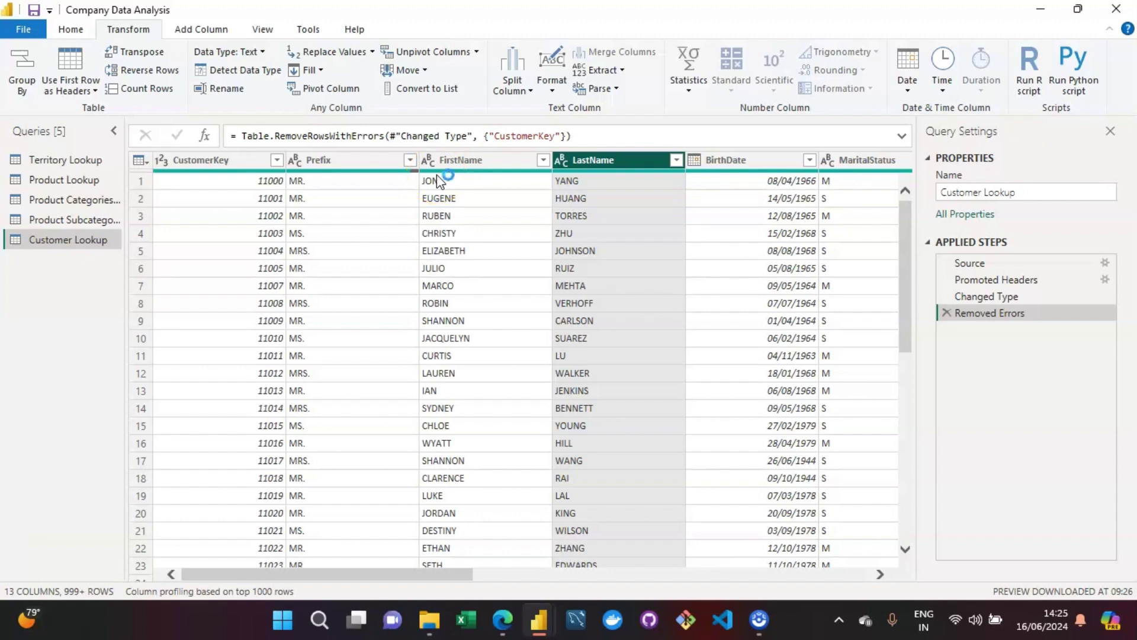
{"action": "left_click", "coordinate": [461, 160]}
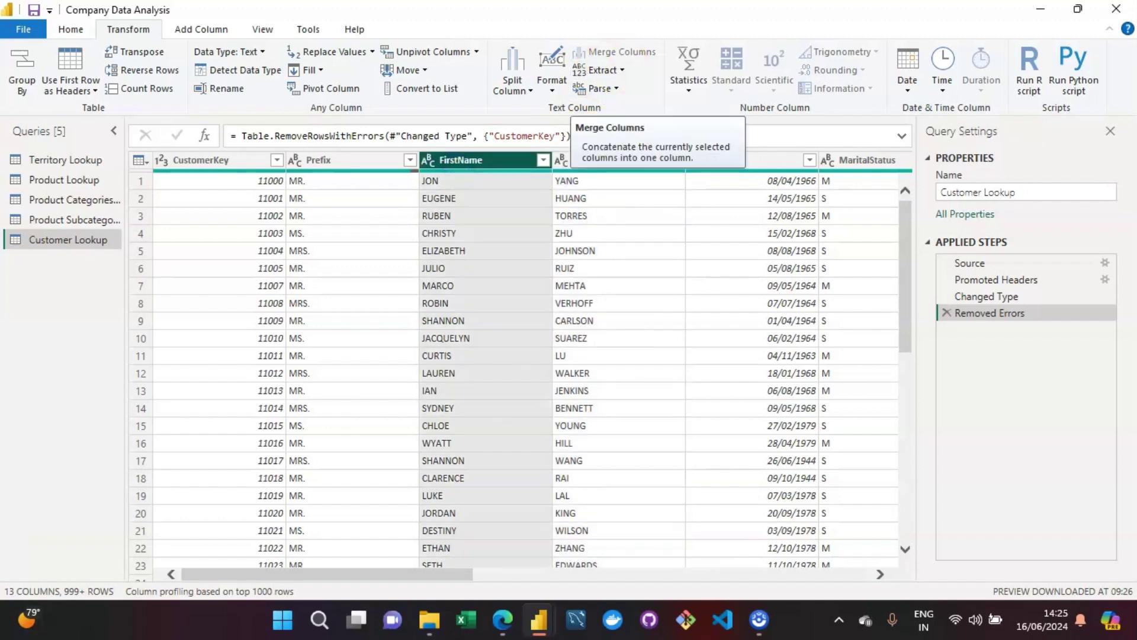
{"action": "left_click", "coordinate": [626, 168], "text": "ctrl"}
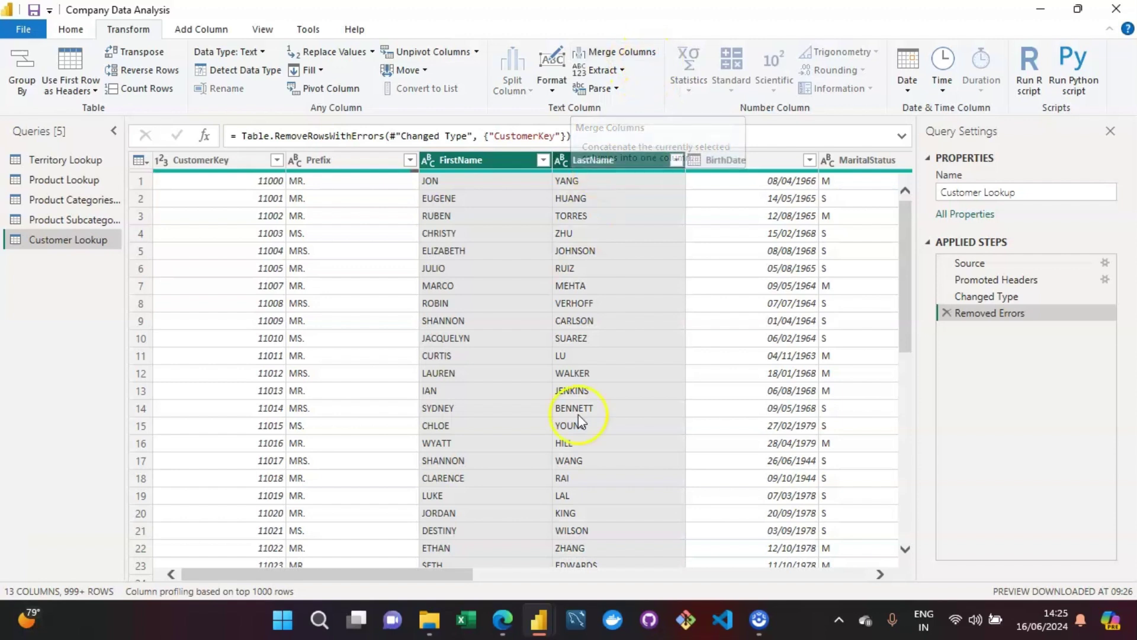
{"action": "left_click", "coordinate": [485, 165]}
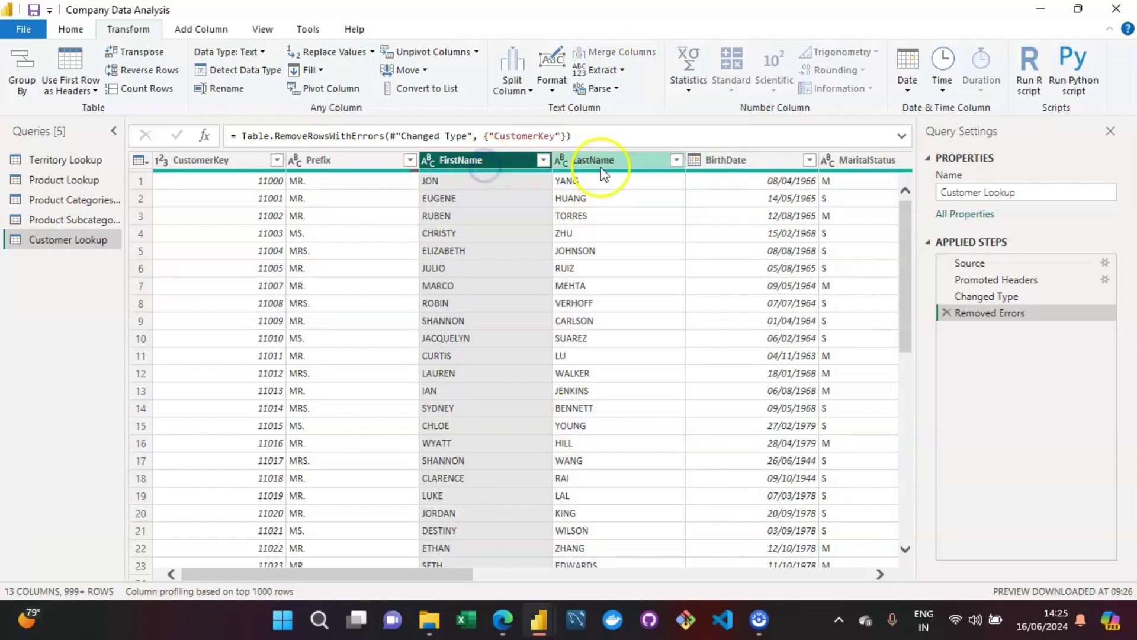
{"action": "left_click", "coordinate": [601, 164]}
{"action": "left_click", "coordinate": [485, 160]}
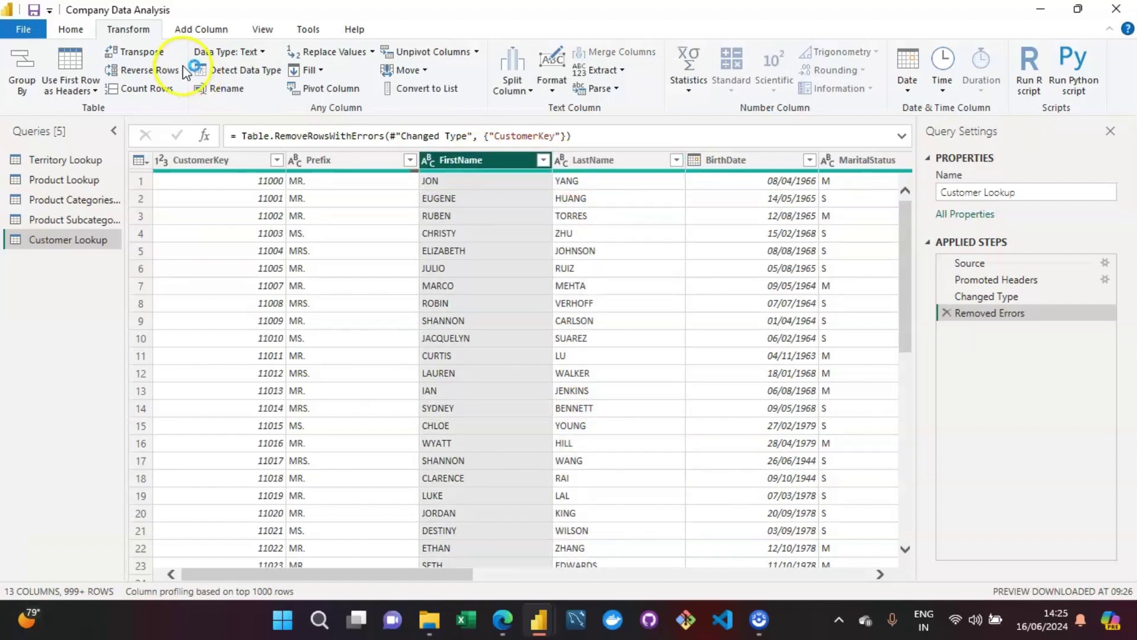
Compare the text tools that transform the FirstName column in place with those that add a new column, including the Format options.
{"action": "left_click", "coordinate": [199, 29]}
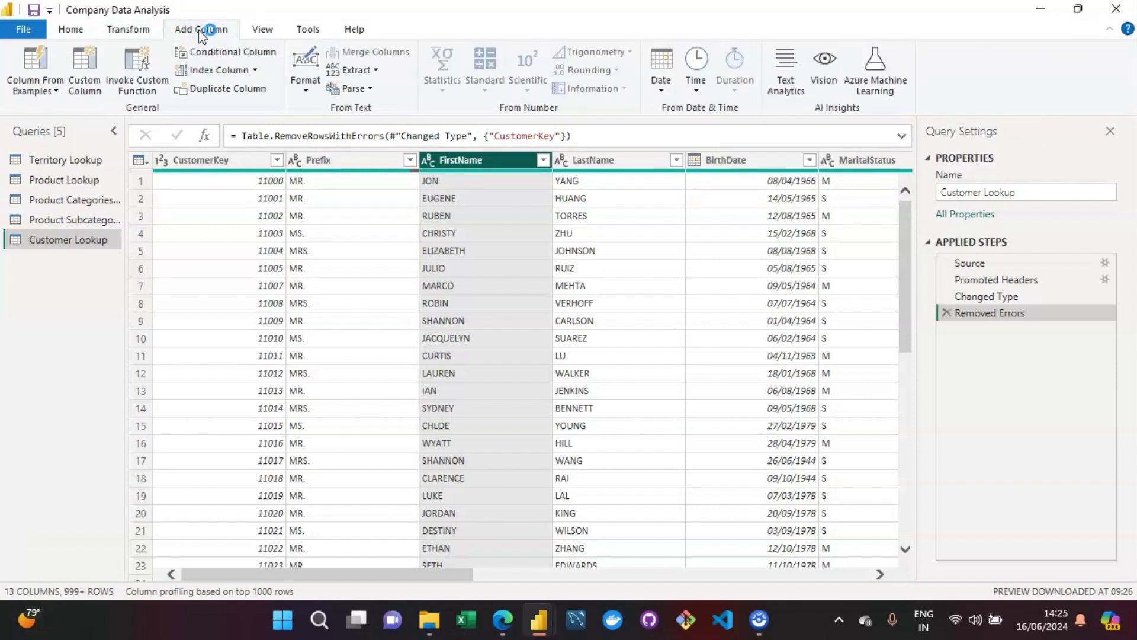
{"action": "left_click", "coordinate": [128, 29]}
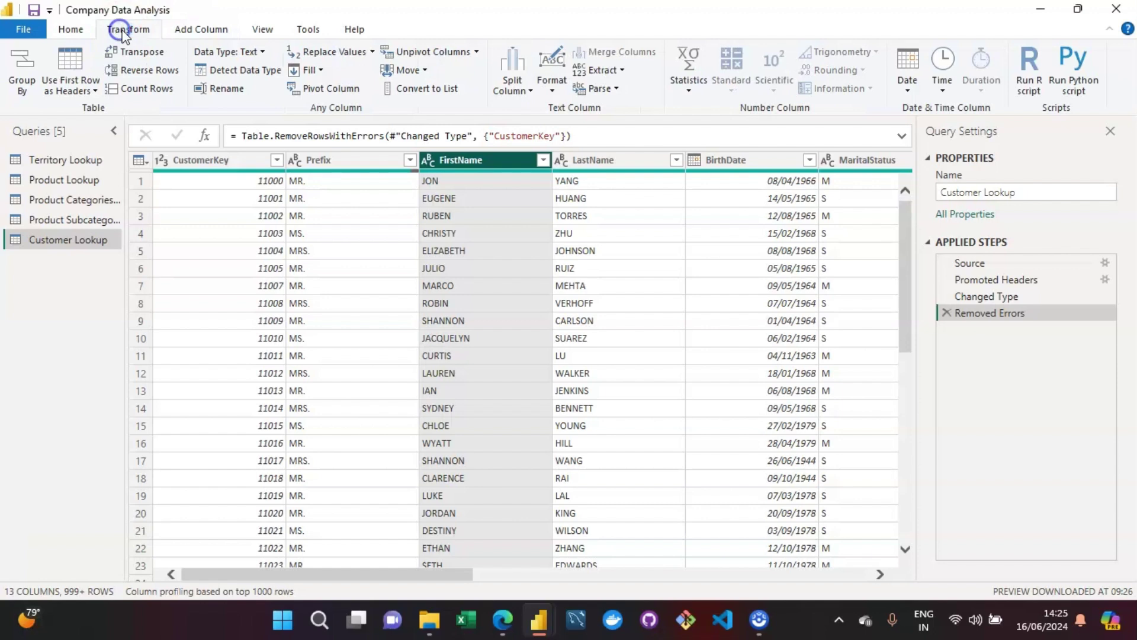
{"action": "left_click", "coordinate": [191, 31]}
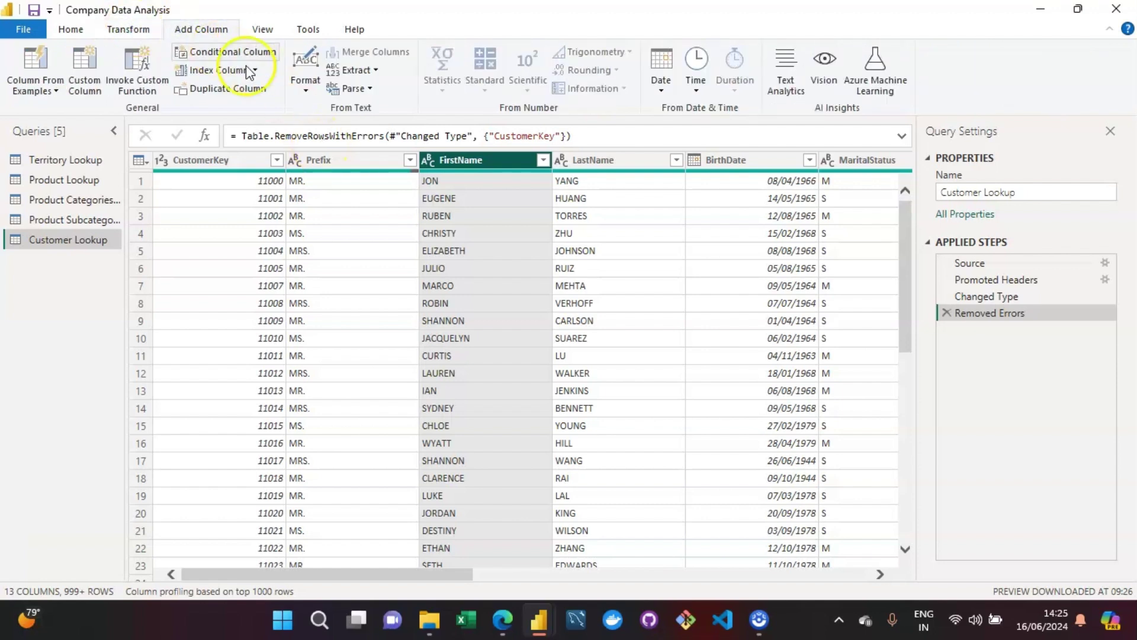
{"action": "left_click", "coordinate": [307, 88]}
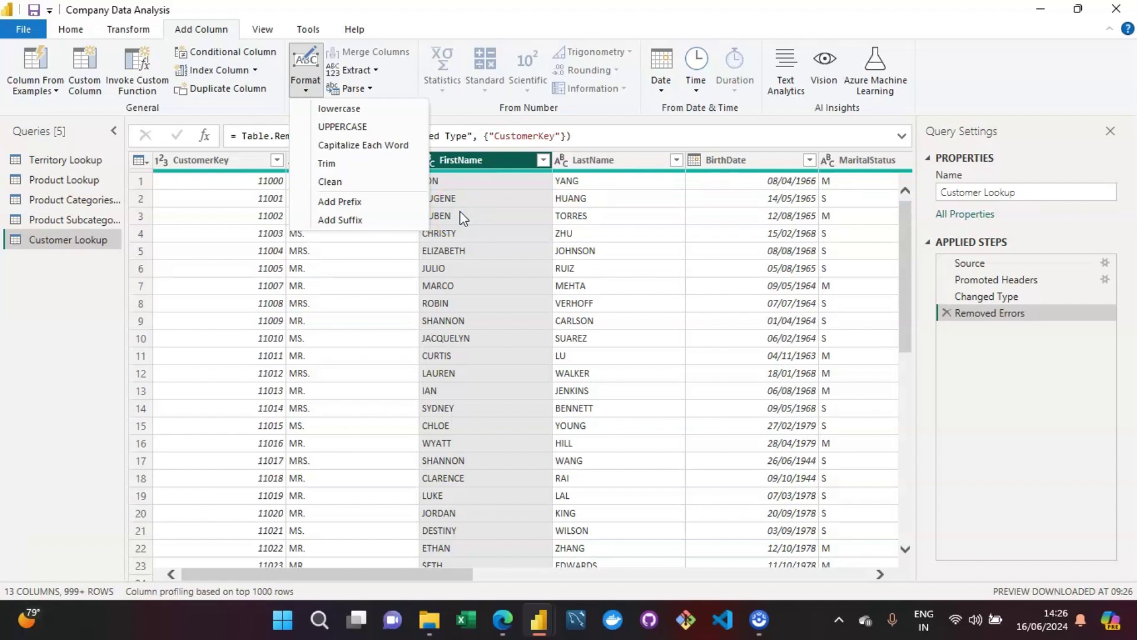
{"action": "left_click", "coordinate": [137, 30]}
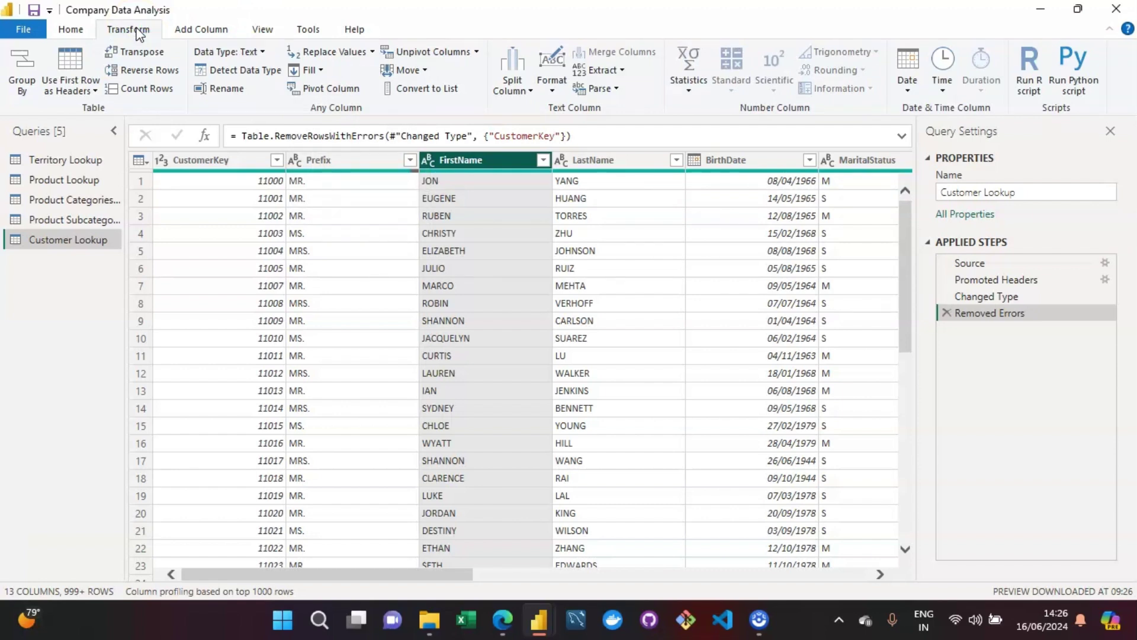
{"action": "left_click", "coordinate": [201, 32]}
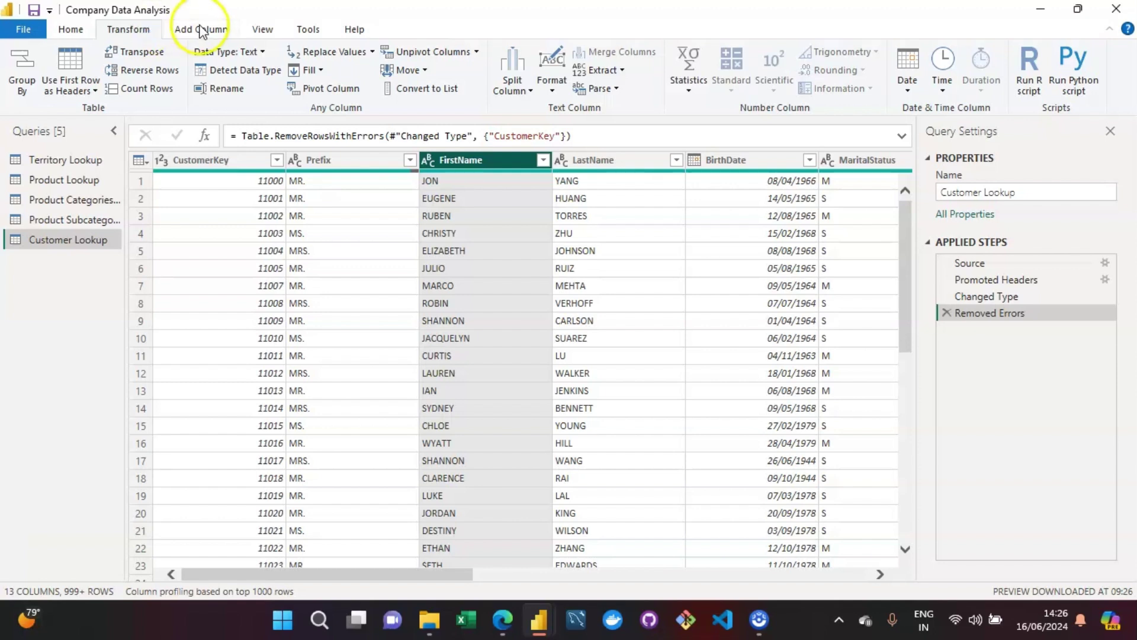
{"action": "left_click", "coordinate": [146, 31]}
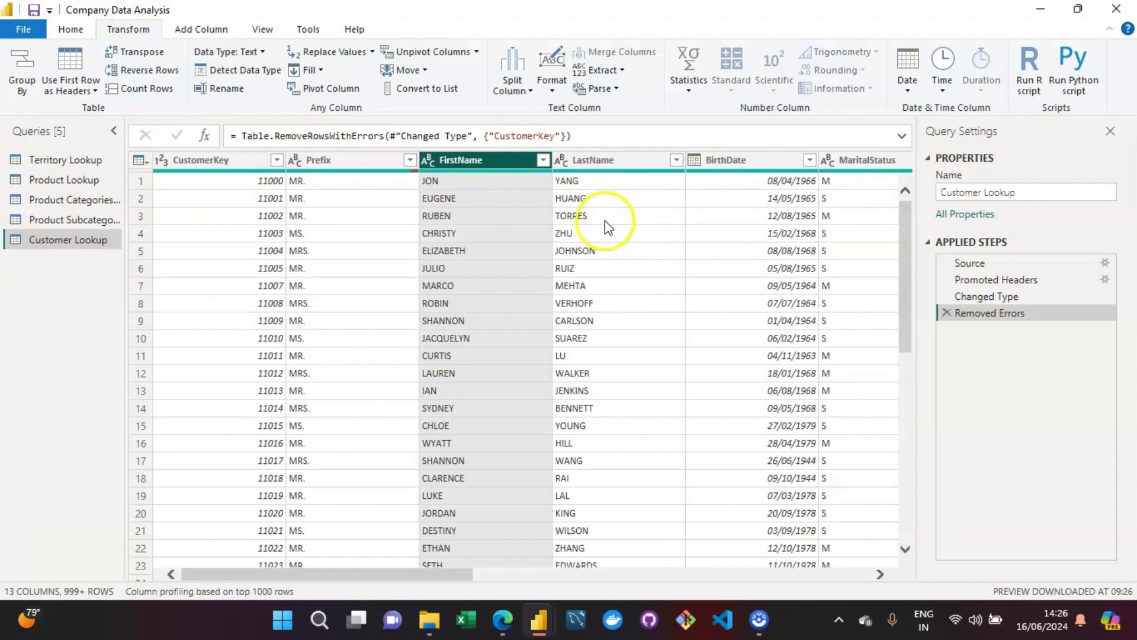
Capitalize each word in the Prefix column of the Customer Lookup query.
{"action": "left_click", "coordinate": [358, 160]}
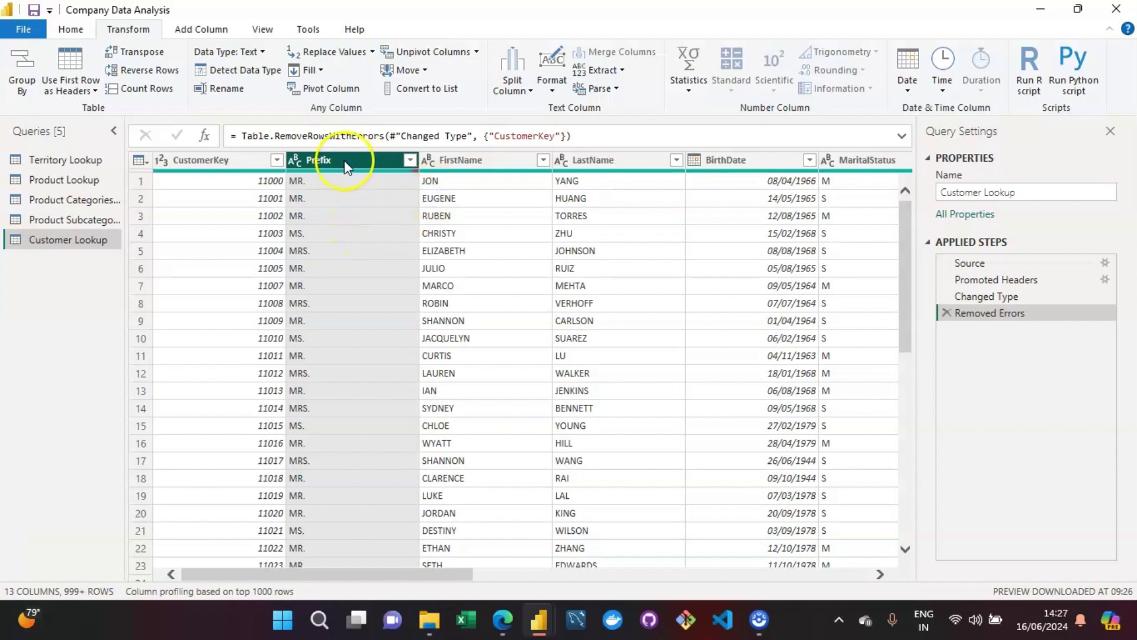
{"action": "left_click", "coordinate": [557, 98]}
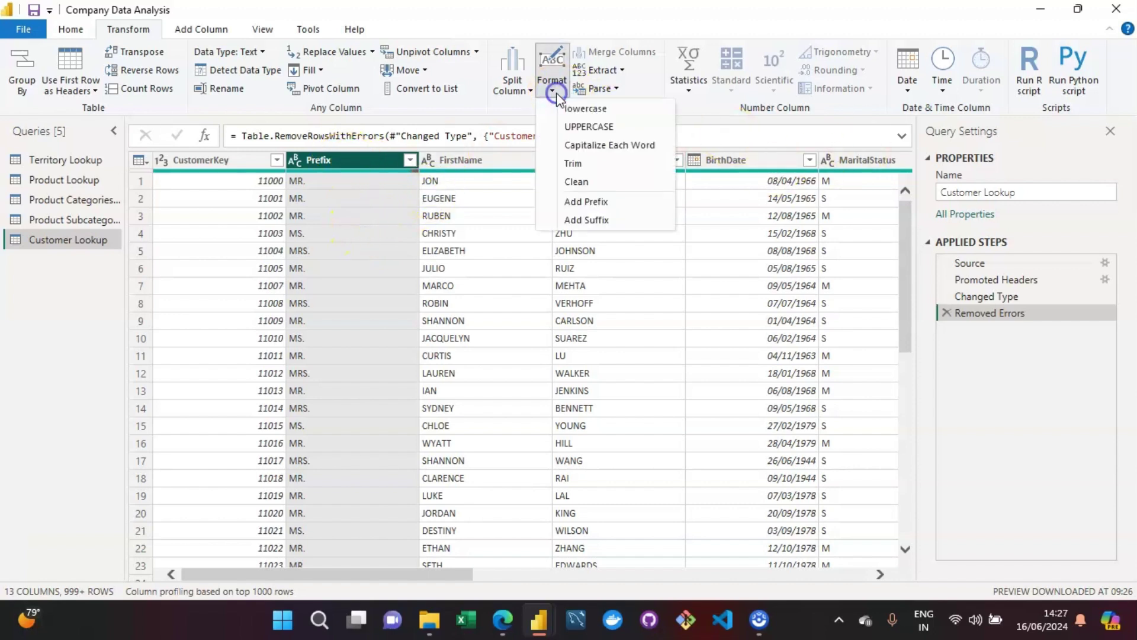
{"action": "left_click", "coordinate": [601, 146]}
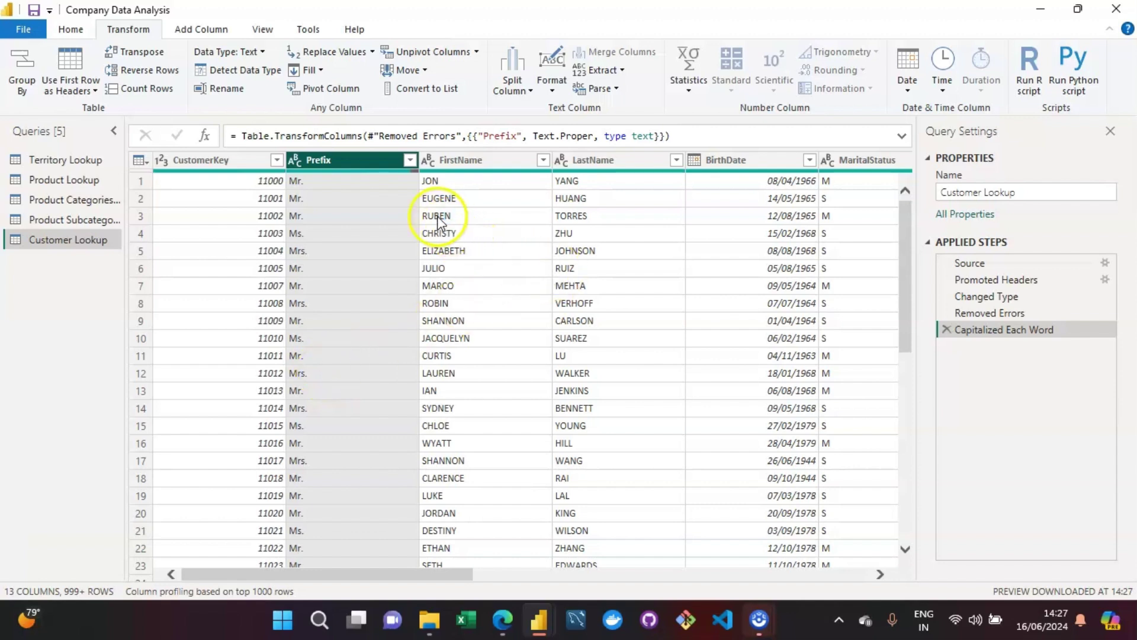
Try selecting the Prefix, FirstName and LastName columns together in different orders, and clear the selection.
{"action": "left_click", "coordinate": [485, 161], "text": "ctrl"}
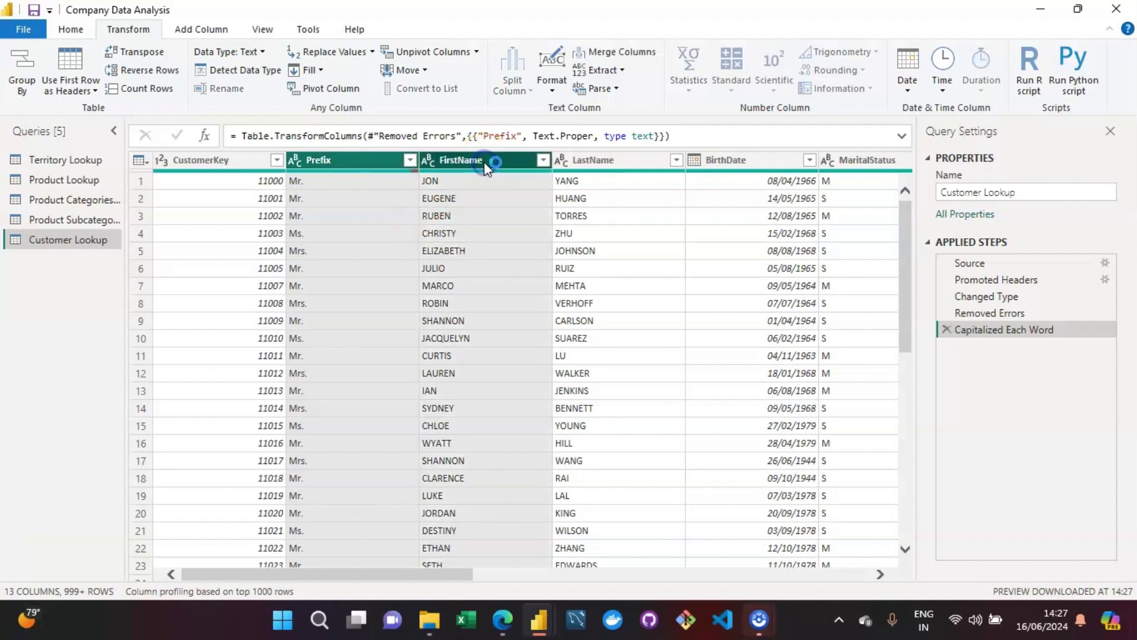
{"action": "left_click", "coordinate": [638, 166], "text": "ctrl"}
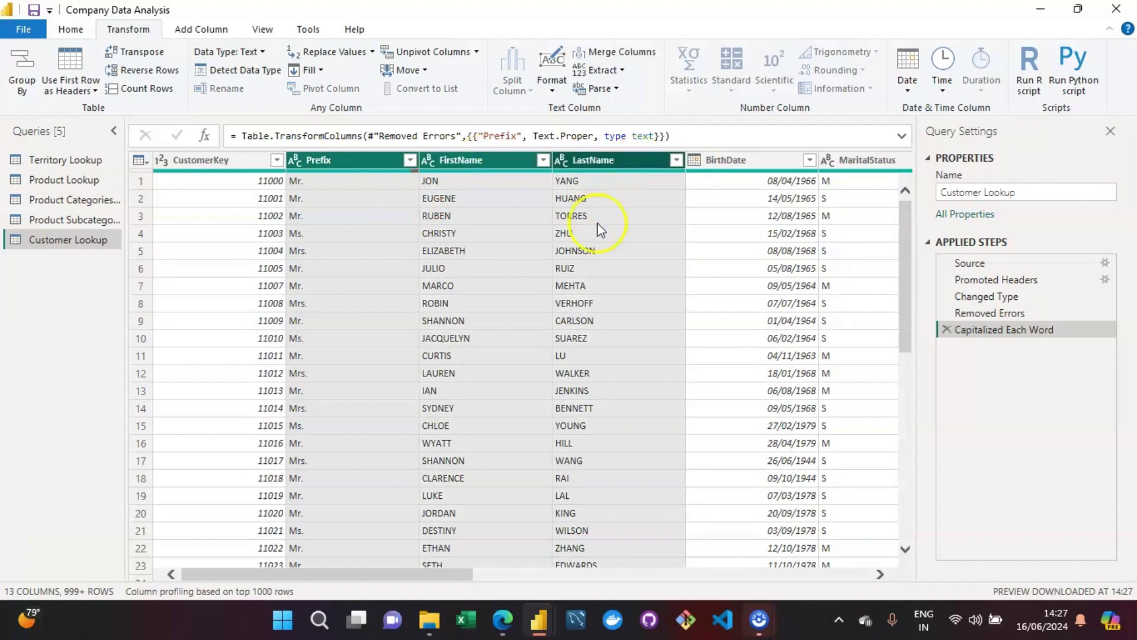
{"action": "left_click", "coordinate": [525, 214]}
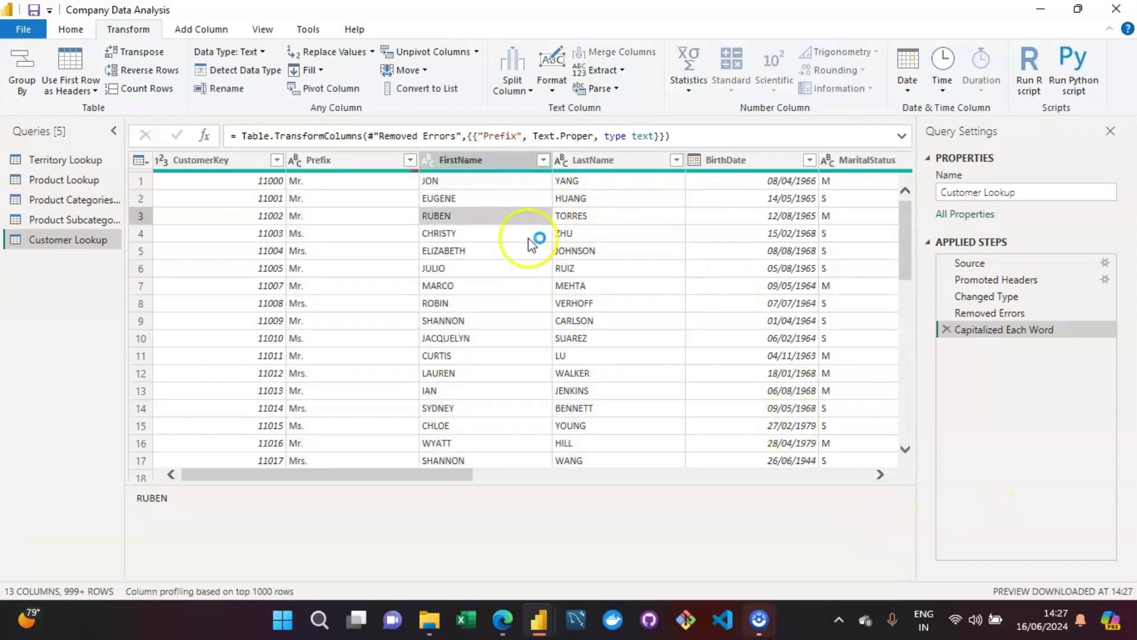
{"action": "left_click", "coordinate": [65, 241]}
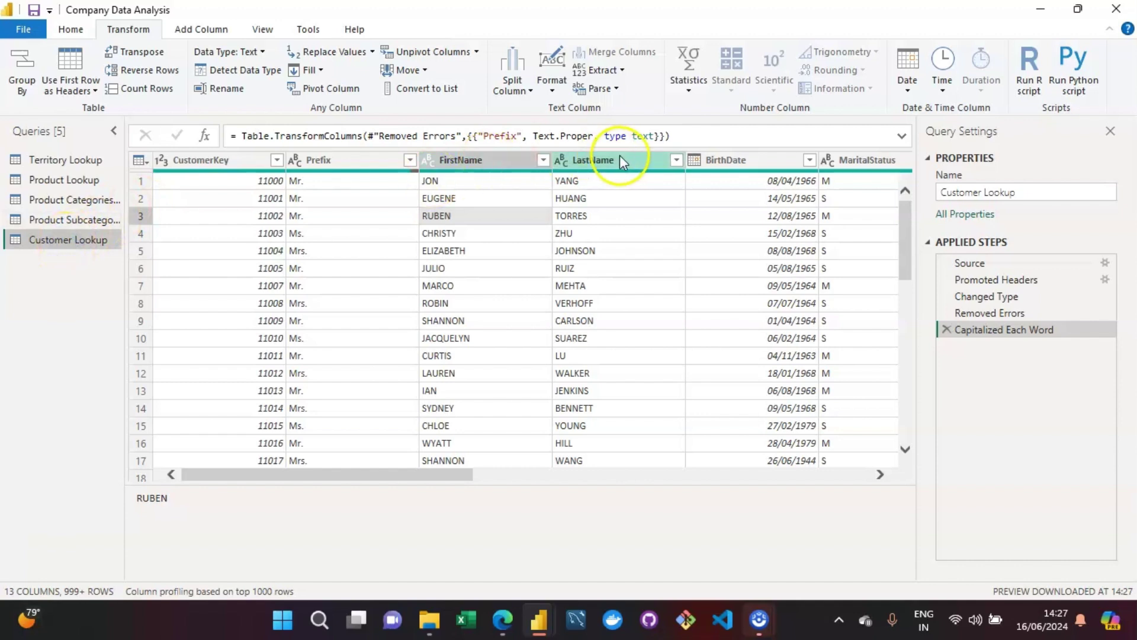
{"action": "left_click", "coordinate": [620, 159]}
{"action": "left_click", "coordinate": [503, 159]}
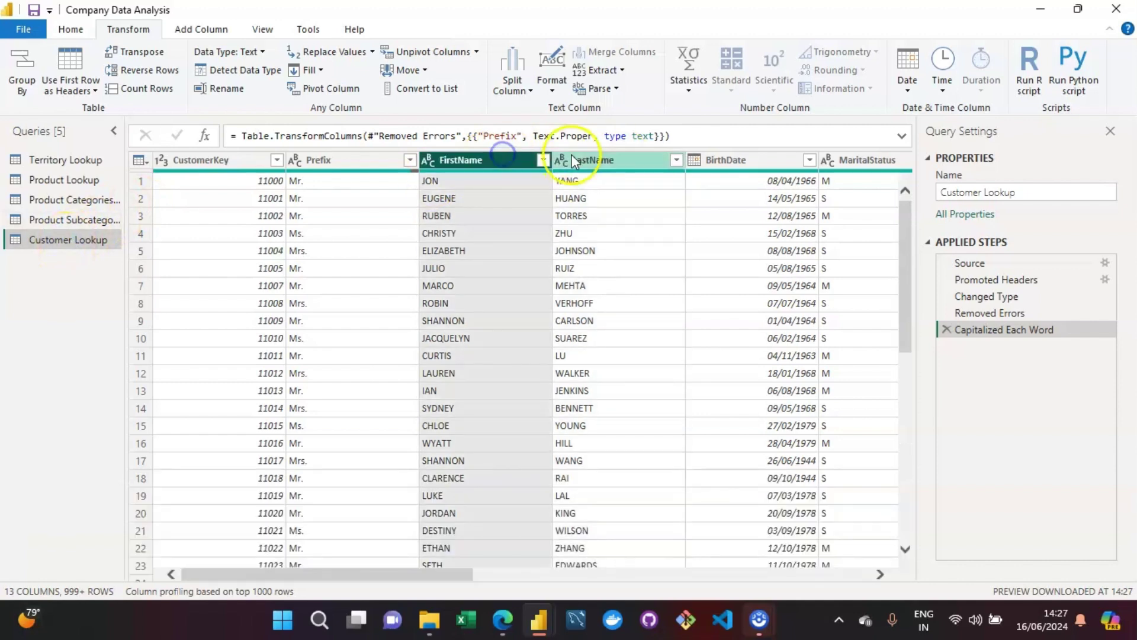
{"action": "left_click", "coordinate": [595, 159]}
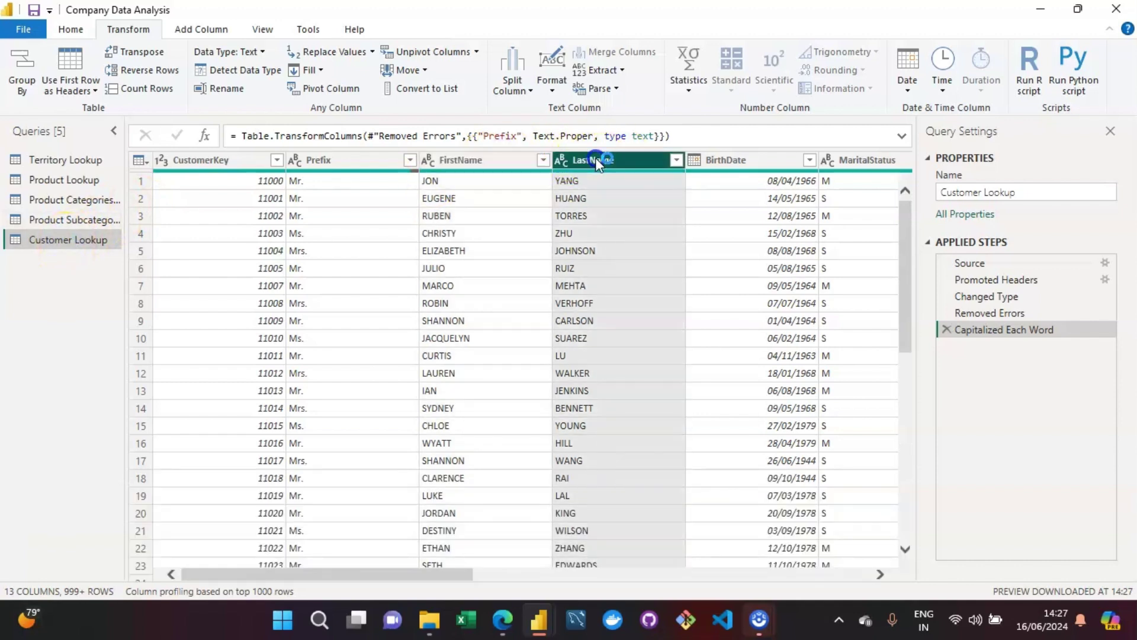
{"action": "left_click", "coordinate": [473, 159], "text": "ctrl"}
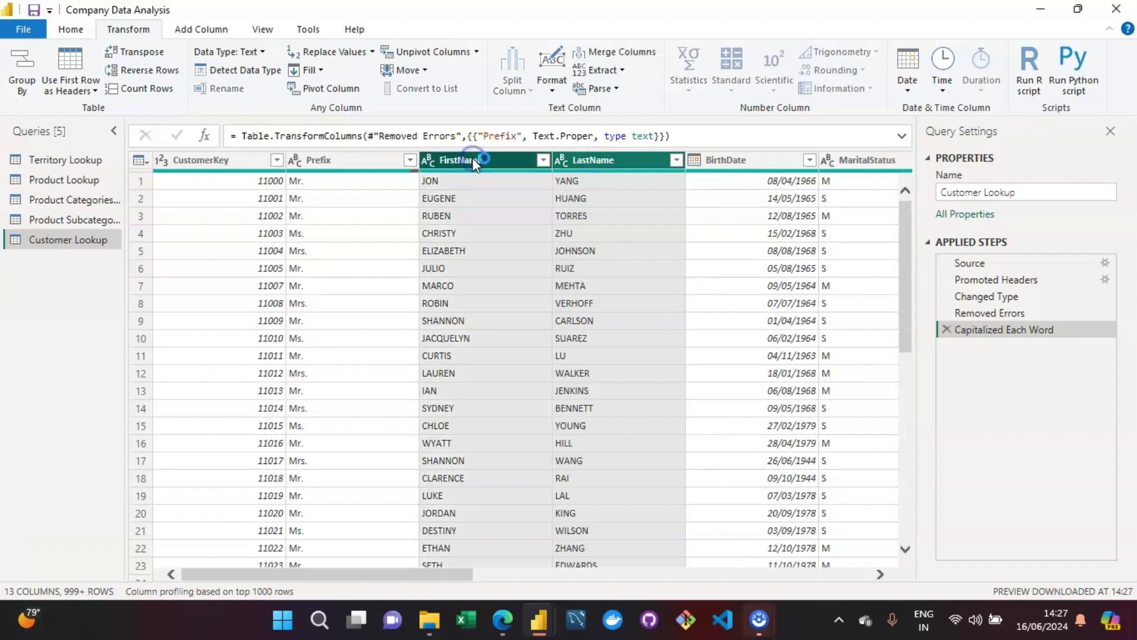
{"action": "left_click", "coordinate": [358, 159], "text": "ctrl"}
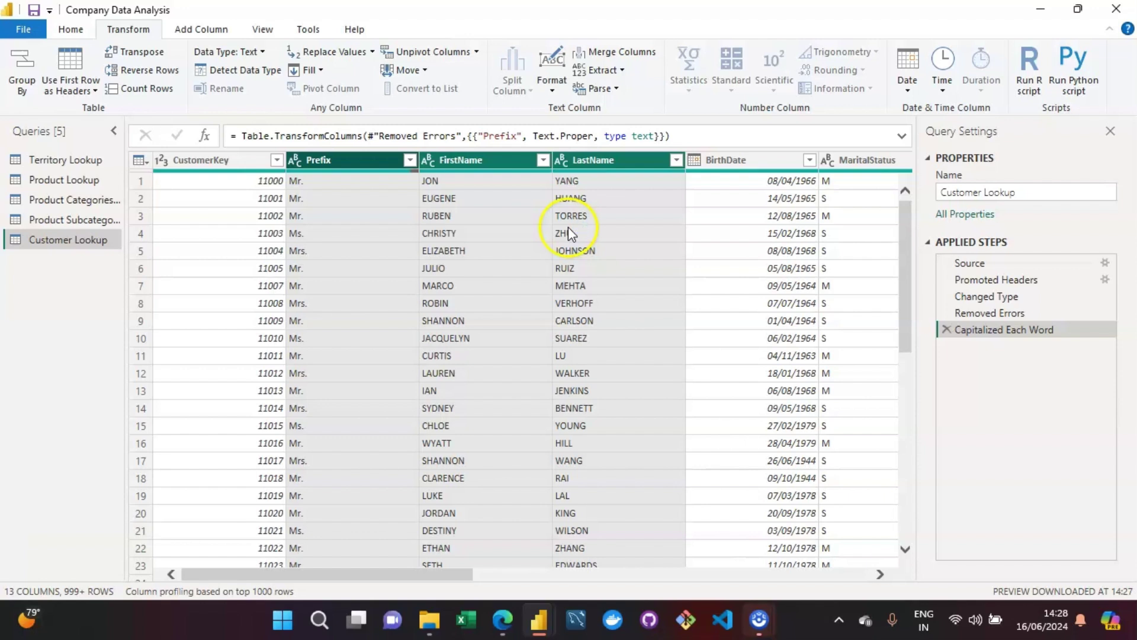
{"action": "left_click", "coordinate": [401, 219]}
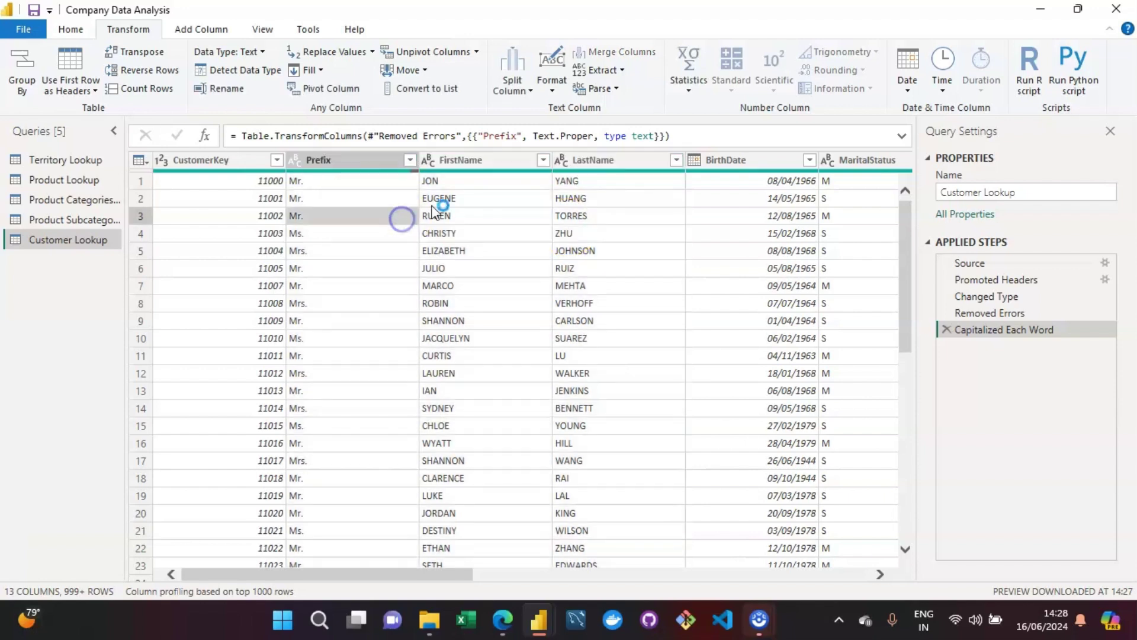
Select the Prefix, FirstName and LastName columns to try Merge Columns, and return to the table without merging.
{"action": "left_click", "coordinate": [351, 162]}
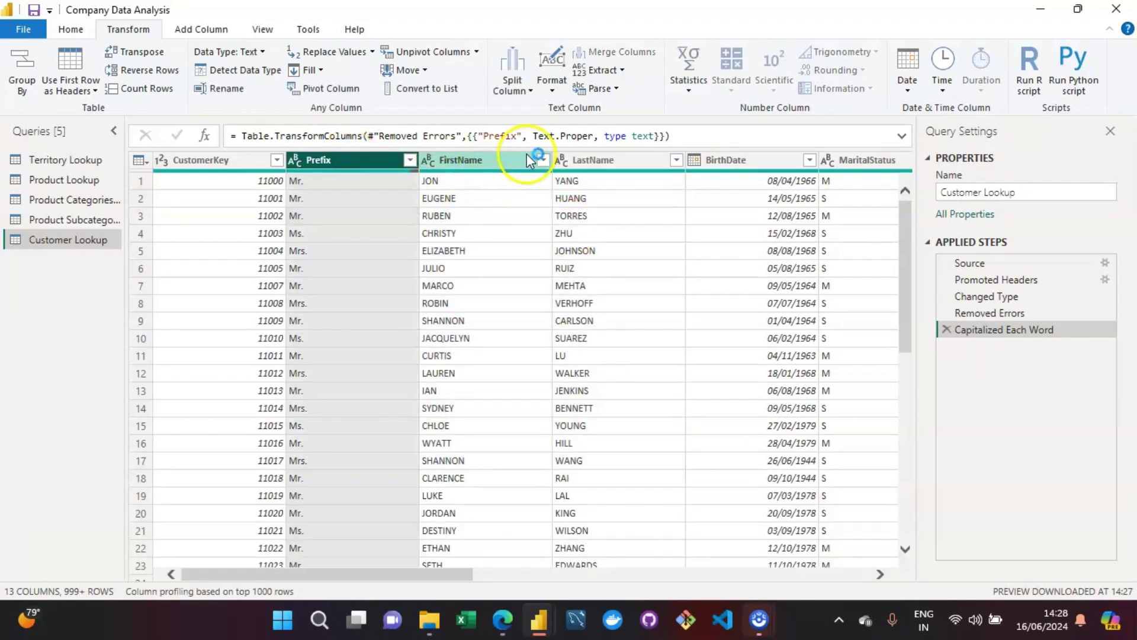
{"action": "left_click", "coordinate": [479, 154], "text": "ctrl"}
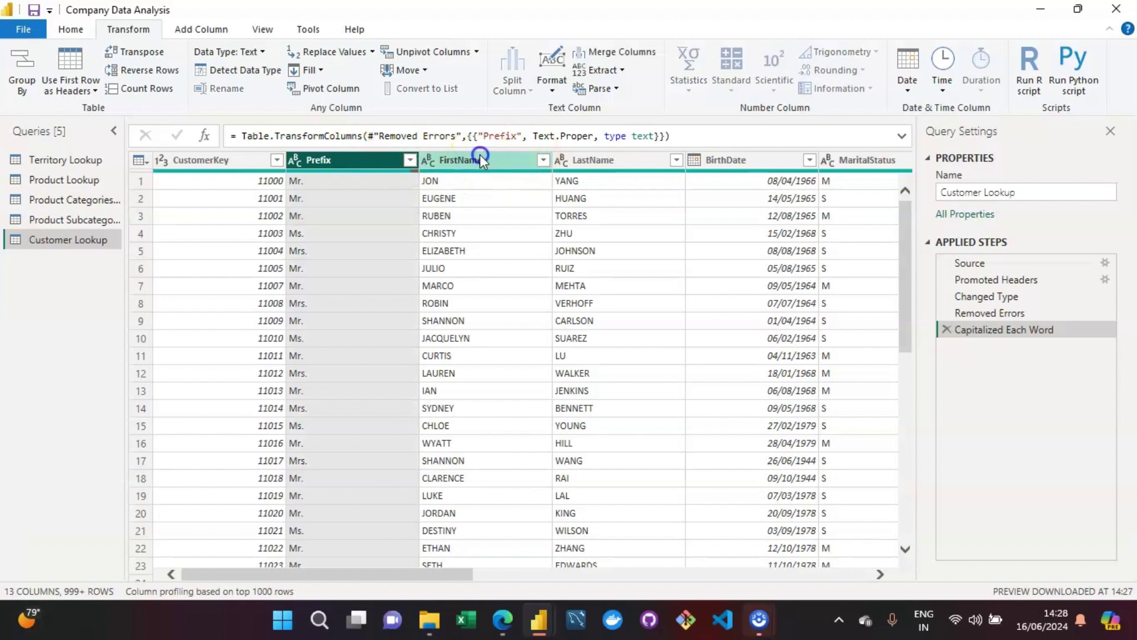
{"action": "left_click", "coordinate": [624, 155], "text": "ctrl"}
{"action": "left_click", "coordinate": [636, 62]}
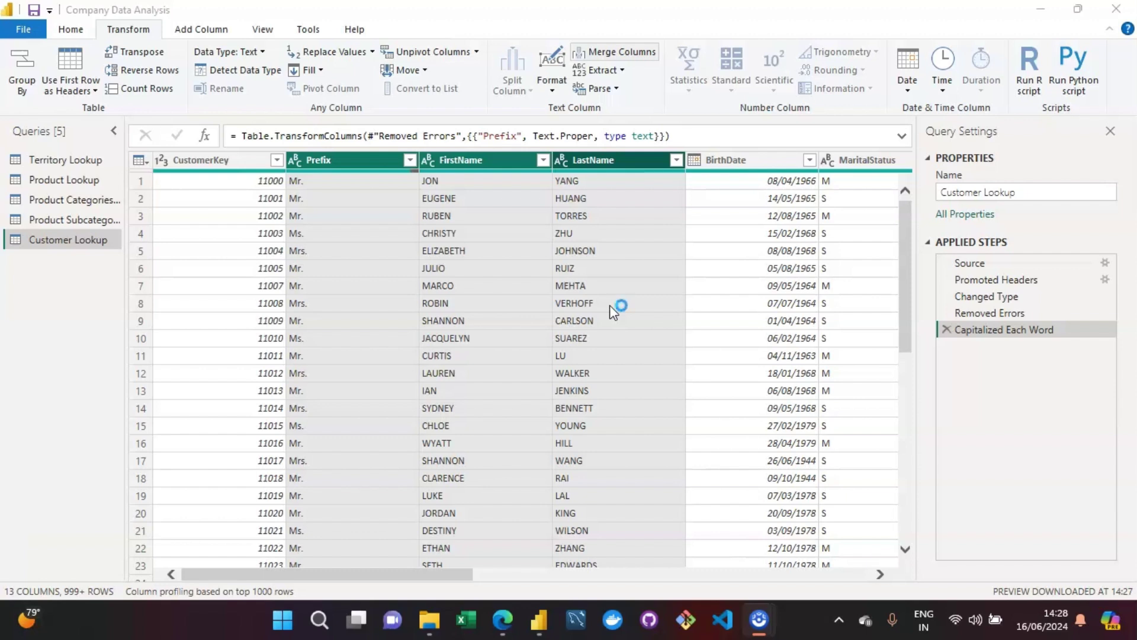
{"action": "left_click_drag", "start_coordinate": [473, 135], "coordinate": [481, 163]}
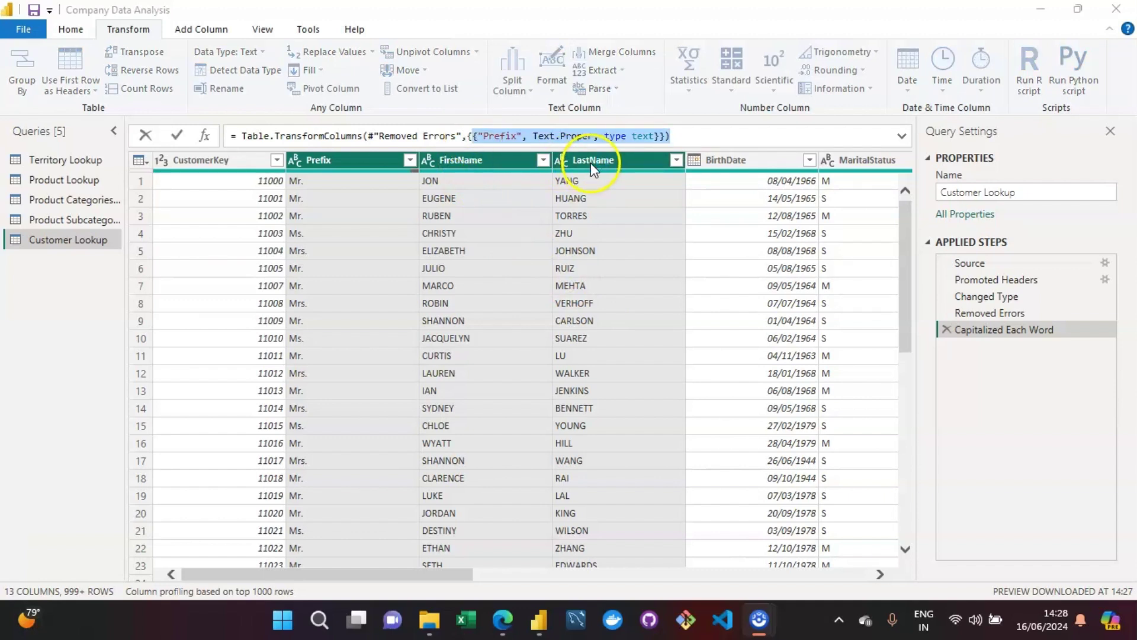
{"action": "left_click", "coordinate": [502, 267]}
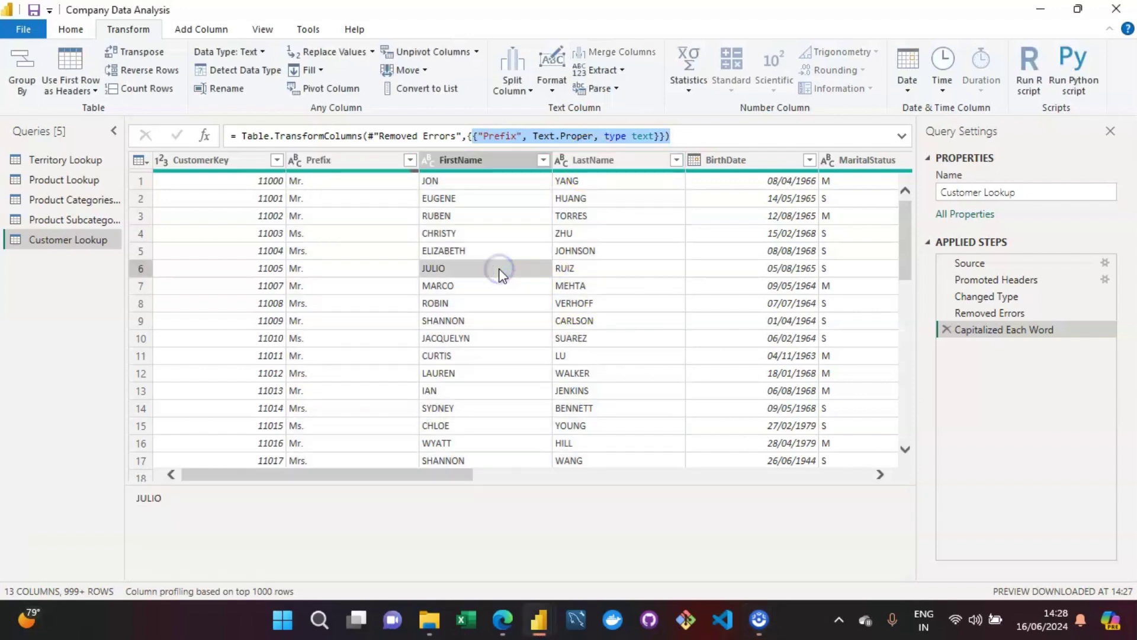
Capitalize each word in the FirstName column and in the LastName column.
{"action": "left_click", "coordinate": [471, 155]}
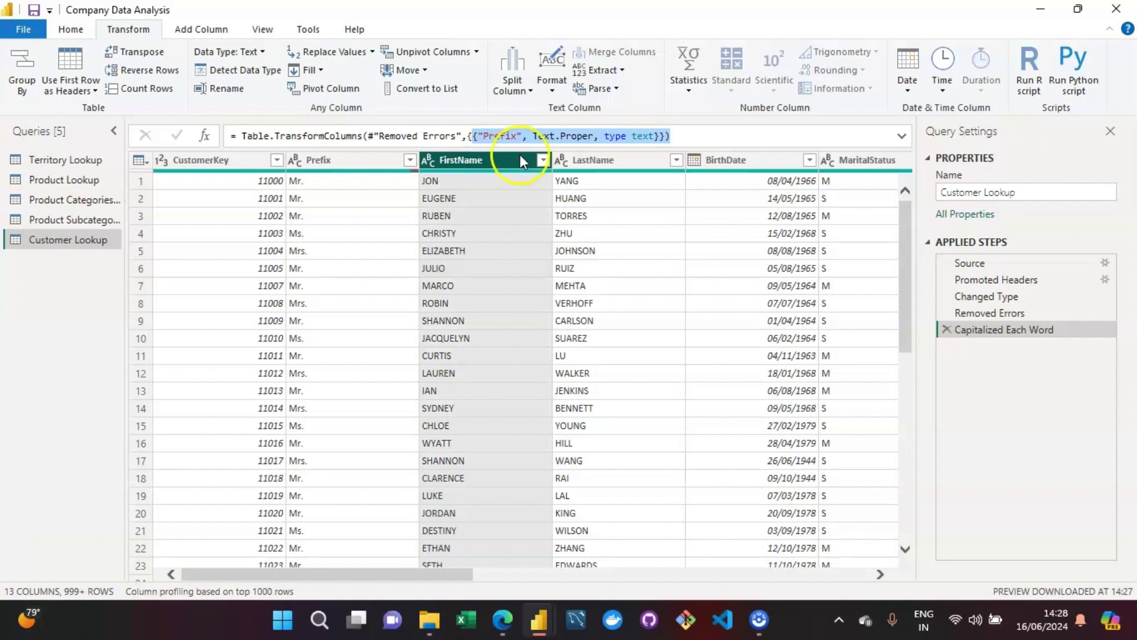
{"action": "left_click", "coordinate": [500, 160]}
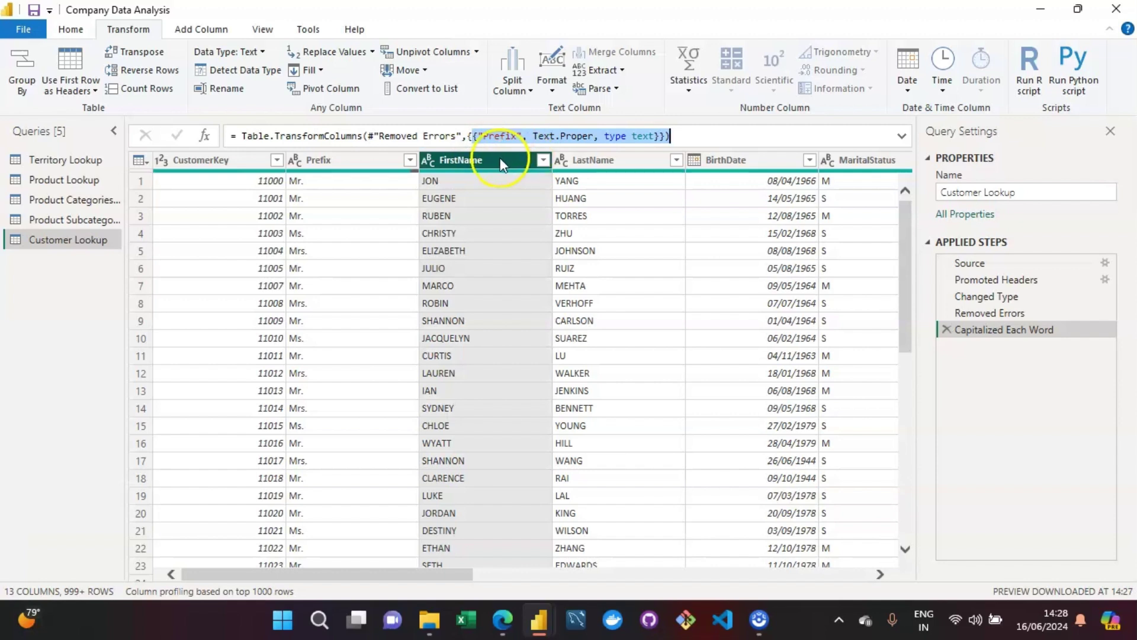
{"action": "left_click", "coordinate": [553, 91]}
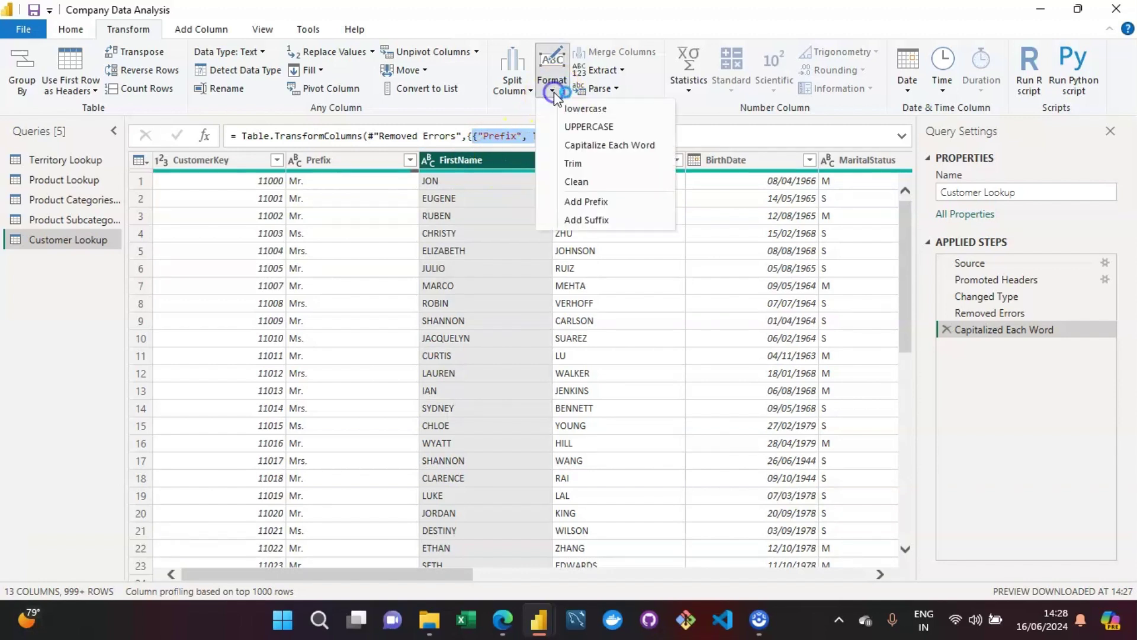
{"action": "left_click", "coordinate": [612, 148]}
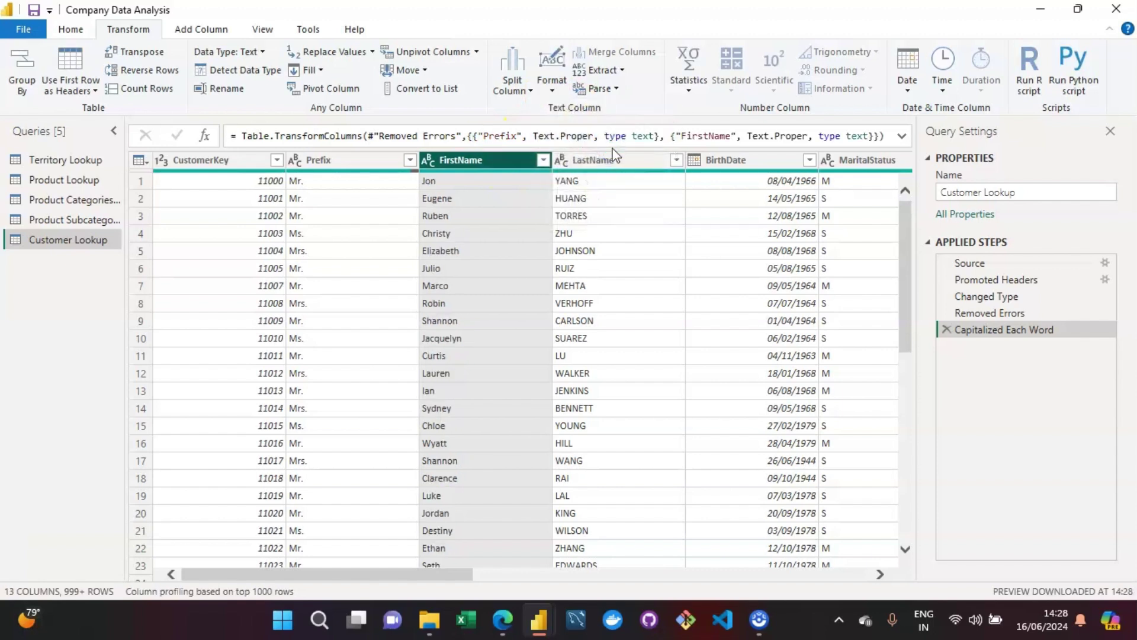
{"action": "left_click", "coordinate": [609, 161]}
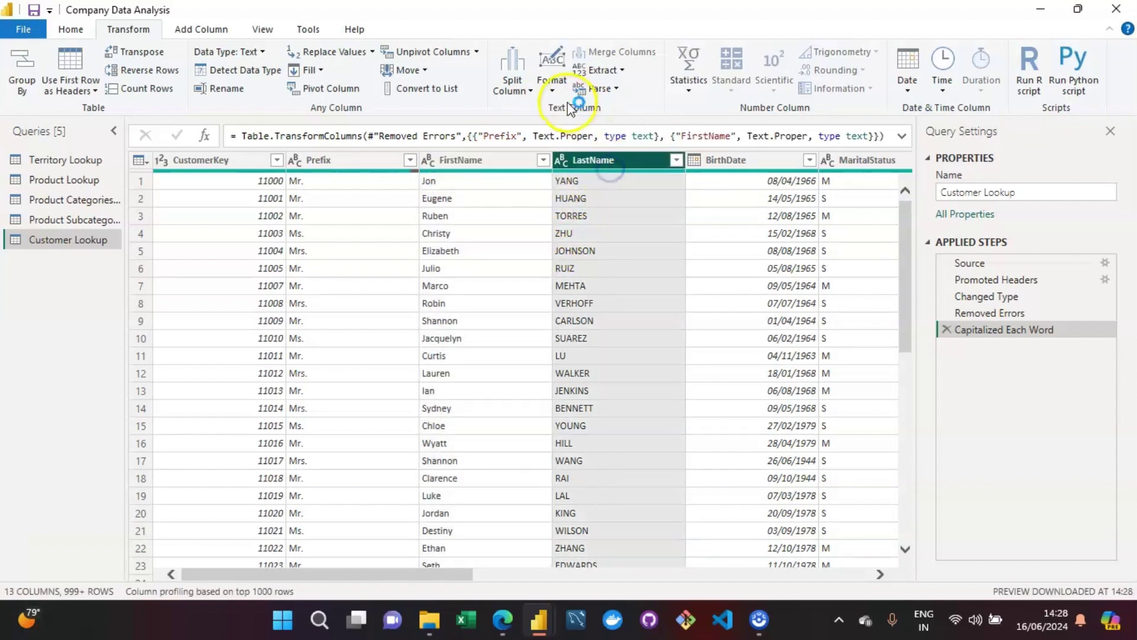
{"action": "left_click", "coordinate": [551, 90]}
{"action": "left_click", "coordinate": [615, 143]}
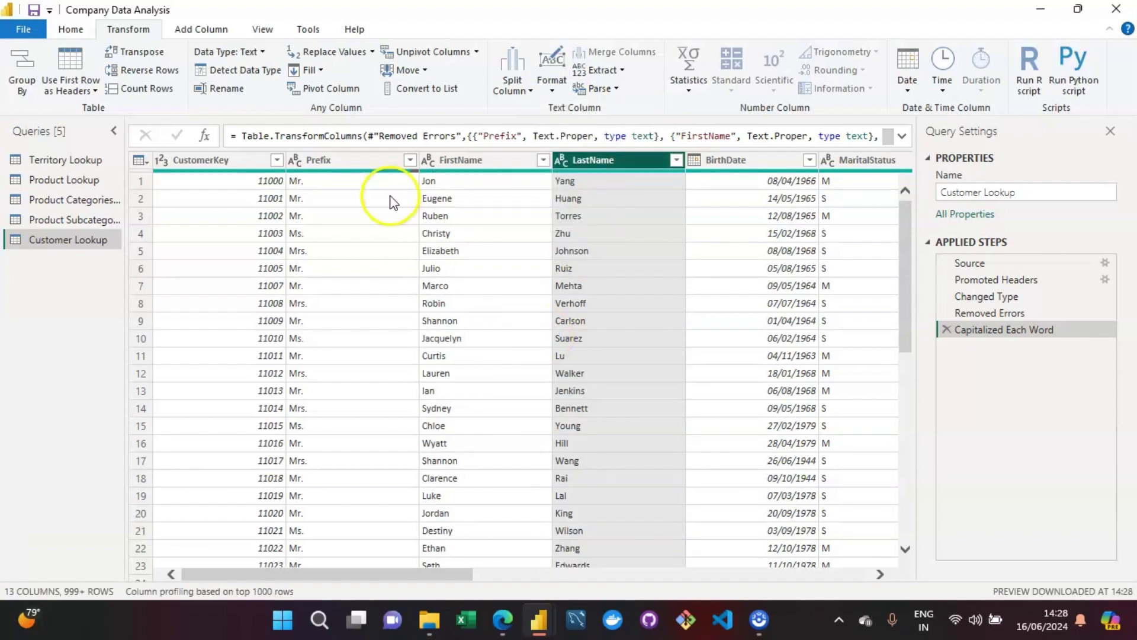
Select the Prefix, FirstName and LastName columns together, and compare merging them in place with merging them into a new column.
{"action": "left_click", "coordinate": [336, 161]}
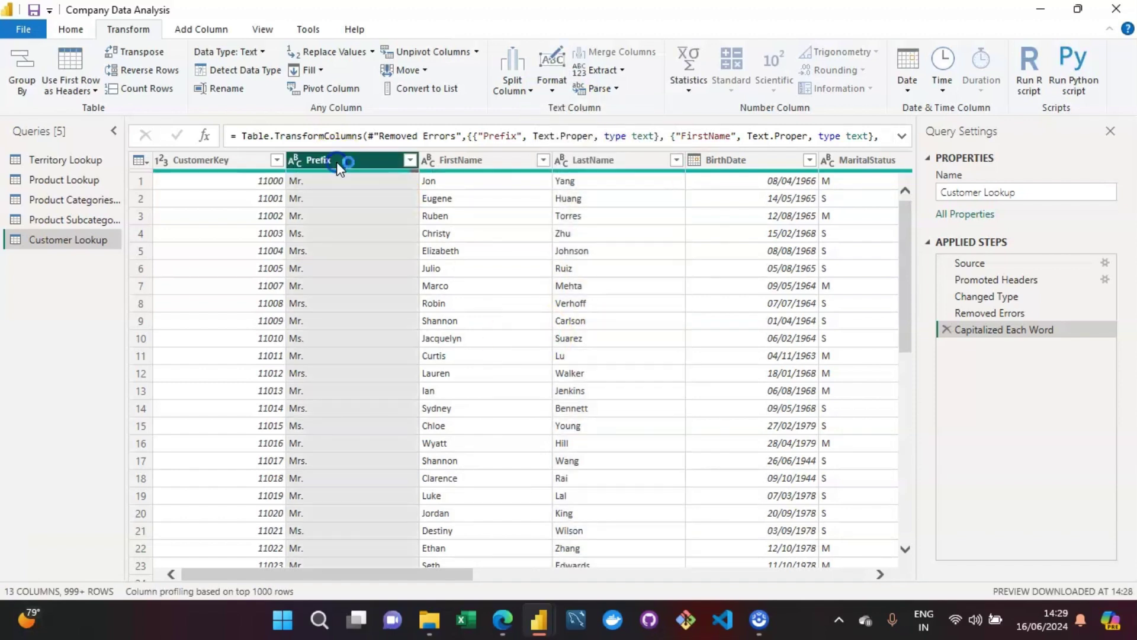
{"action": "left_click", "coordinate": [499, 161], "text": "ctrl"}
{"action": "left_click", "coordinate": [591, 157], "text": "ctrl"}
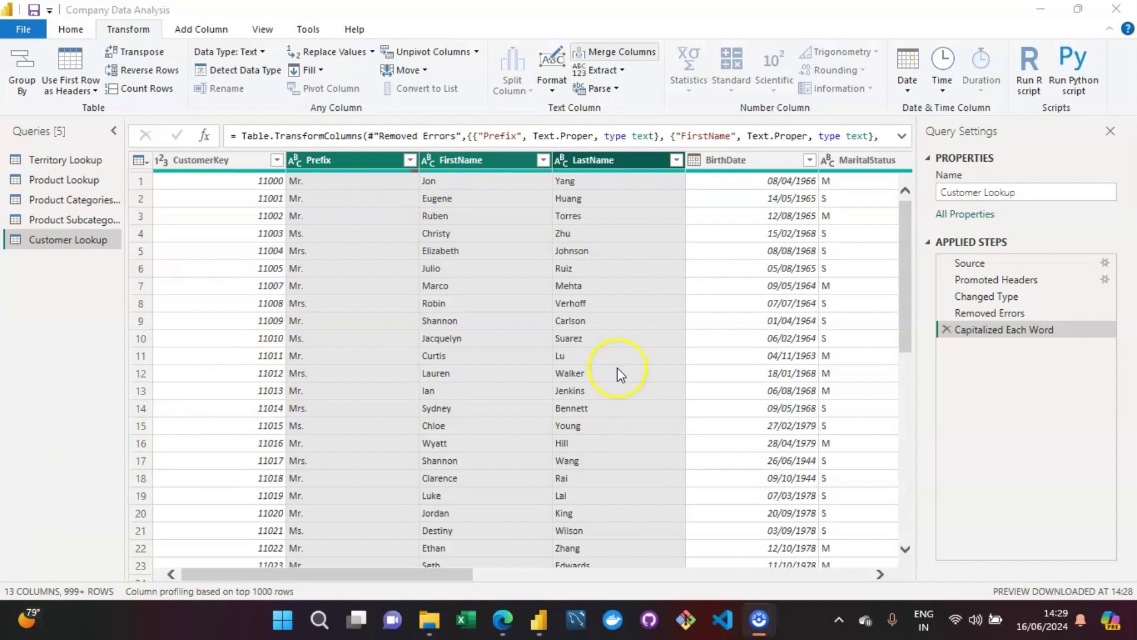
{"action": "left_click", "coordinate": [203, 31]}
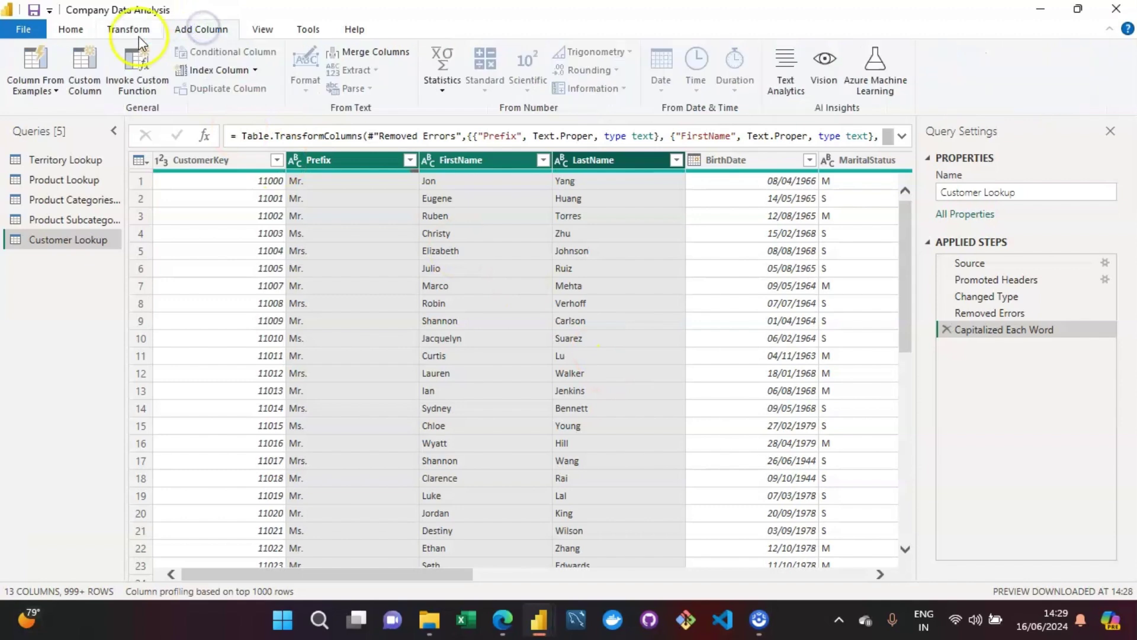
{"action": "left_click", "coordinate": [138, 33]}
{"action": "left_click", "coordinate": [190, 38]}
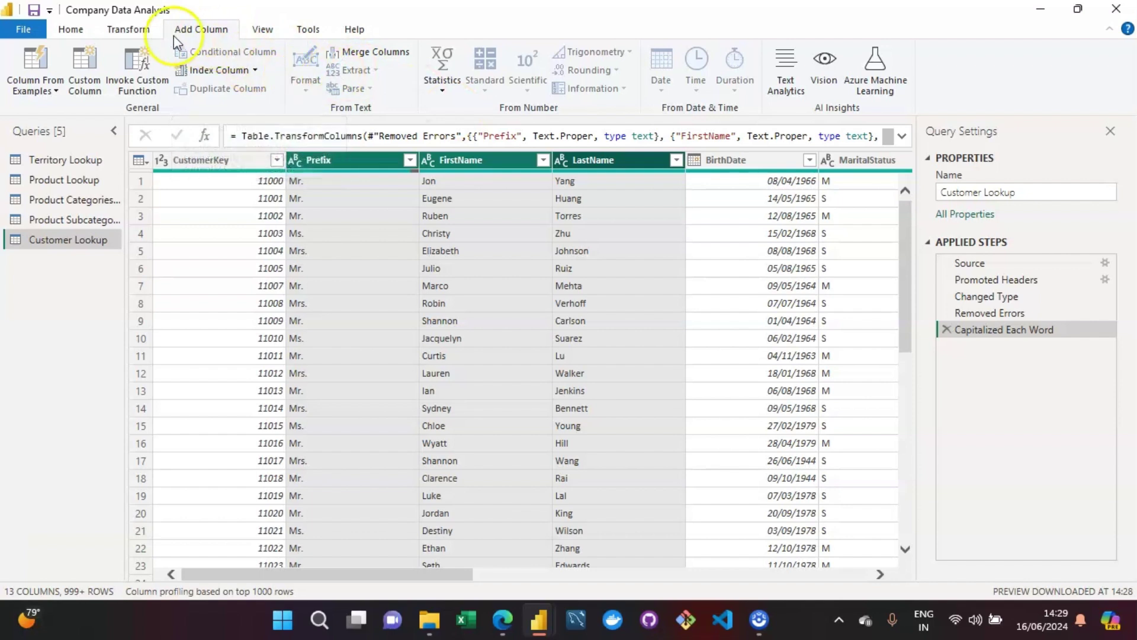
{"action": "left_click", "coordinate": [131, 33]}
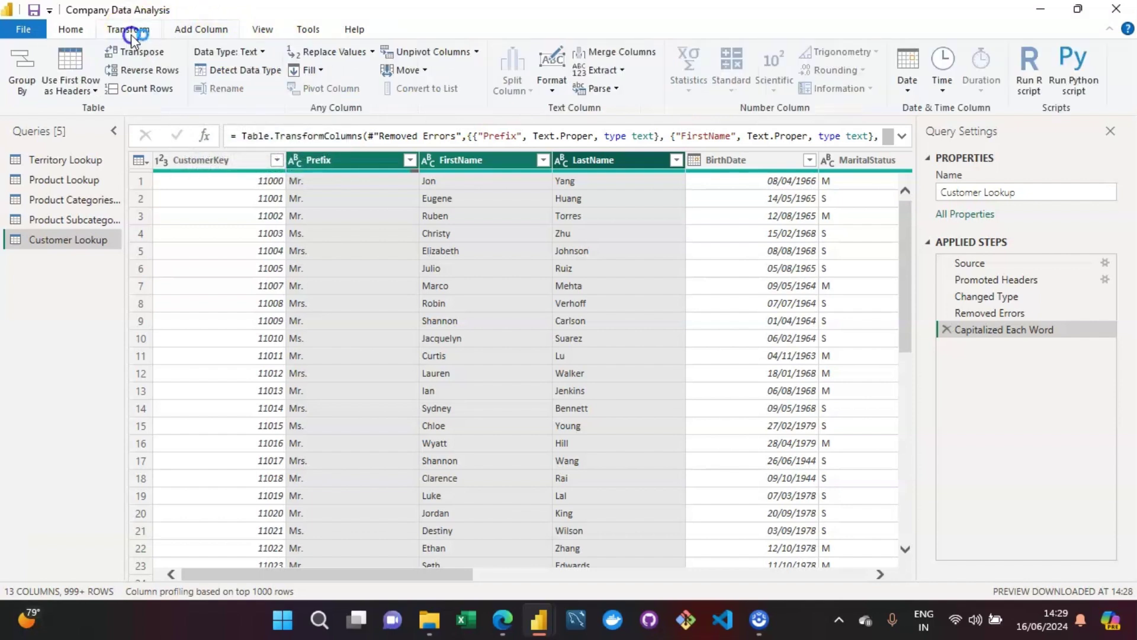
Start merging the selected Prefix, FirstName and LastName columns into an added column, with Space as the separator.
{"action": "left_click", "coordinate": [205, 33]}
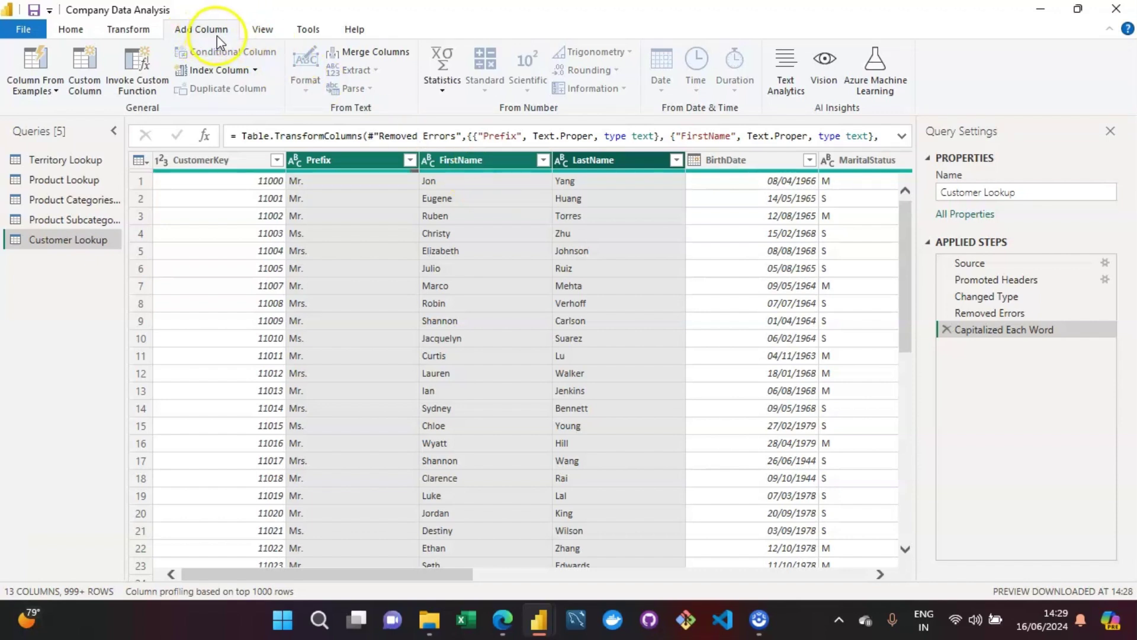
{"action": "left_click", "coordinate": [371, 53]}
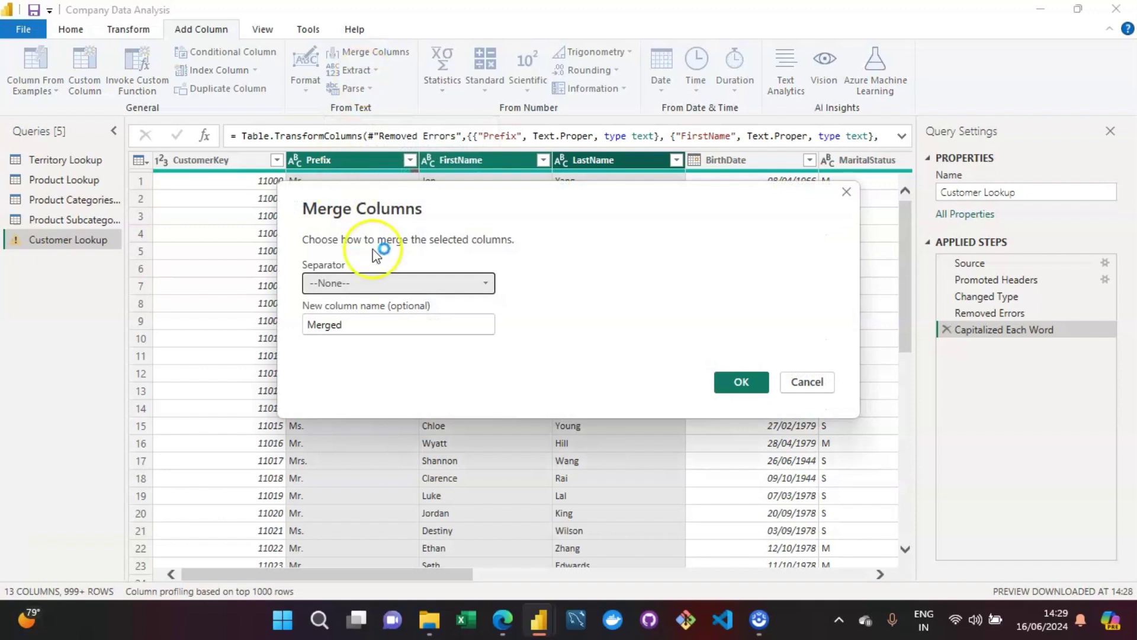
{"action": "left_click", "coordinate": [402, 285]}
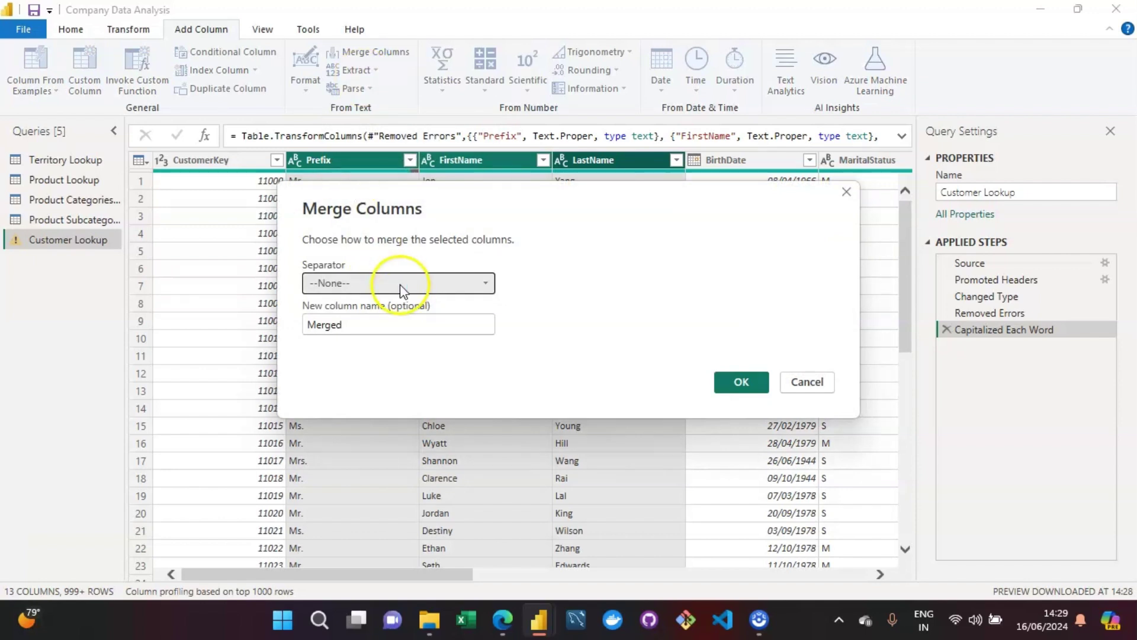
{"action": "left_click", "coordinate": [400, 286]}
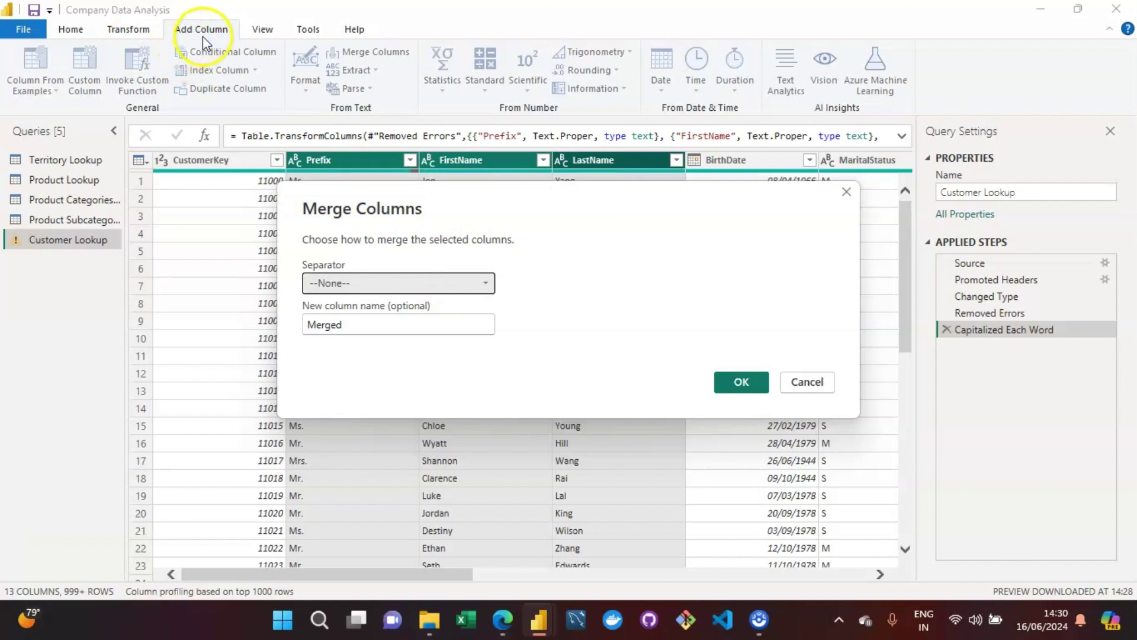
{"action": "left_click", "coordinate": [453, 284]}
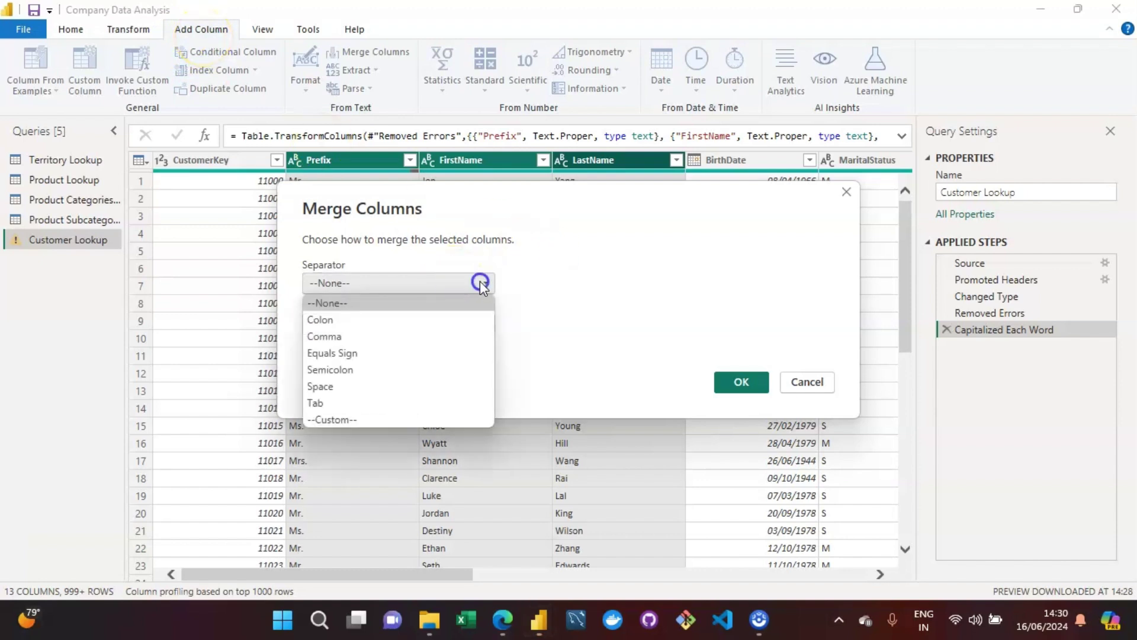
{"action": "left_click", "coordinate": [480, 282]}
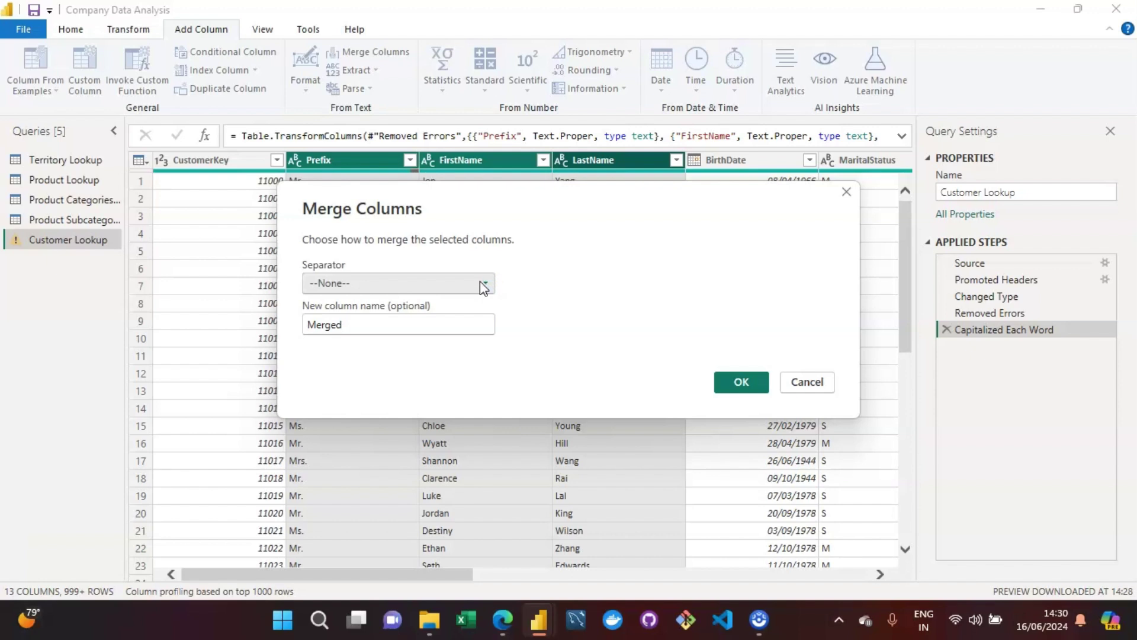
{"action": "left_click", "coordinate": [480, 282]}
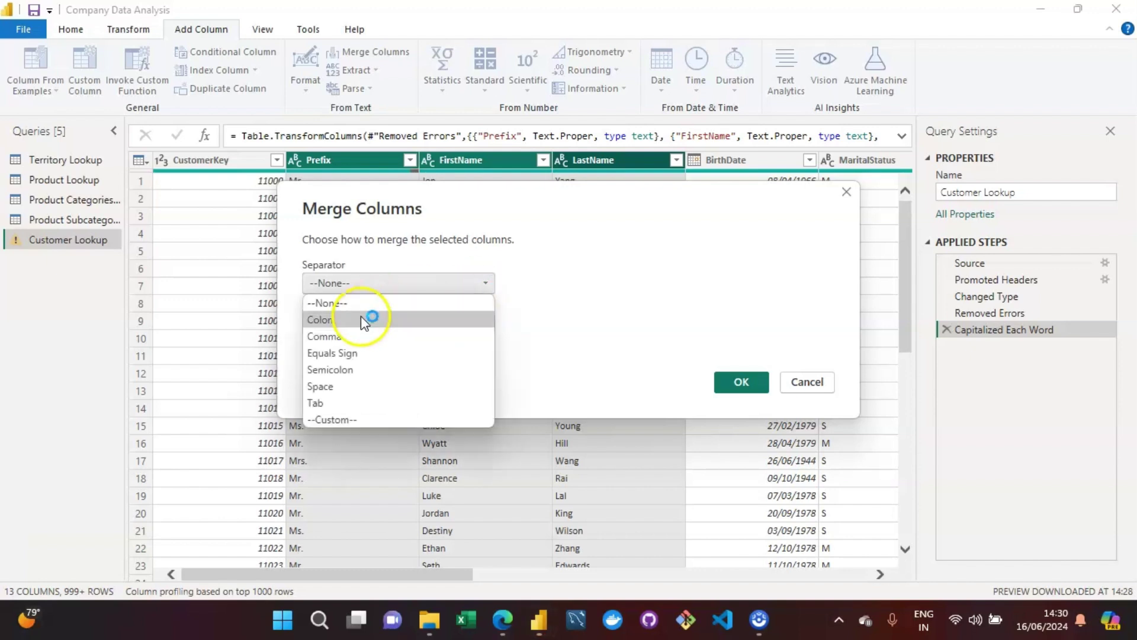
{"action": "left_click", "coordinate": [363, 386]}
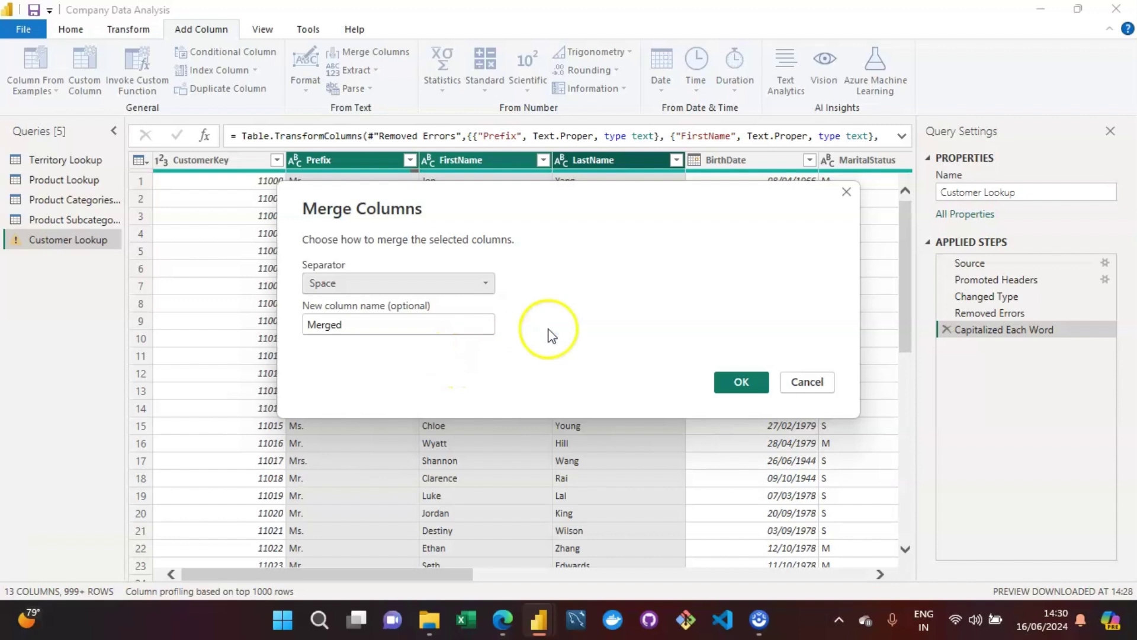
Name the merged column Full Name, create it, and select it at the end of the Customer Lookup table.
{"action": "left_click", "coordinate": [474, 326]}
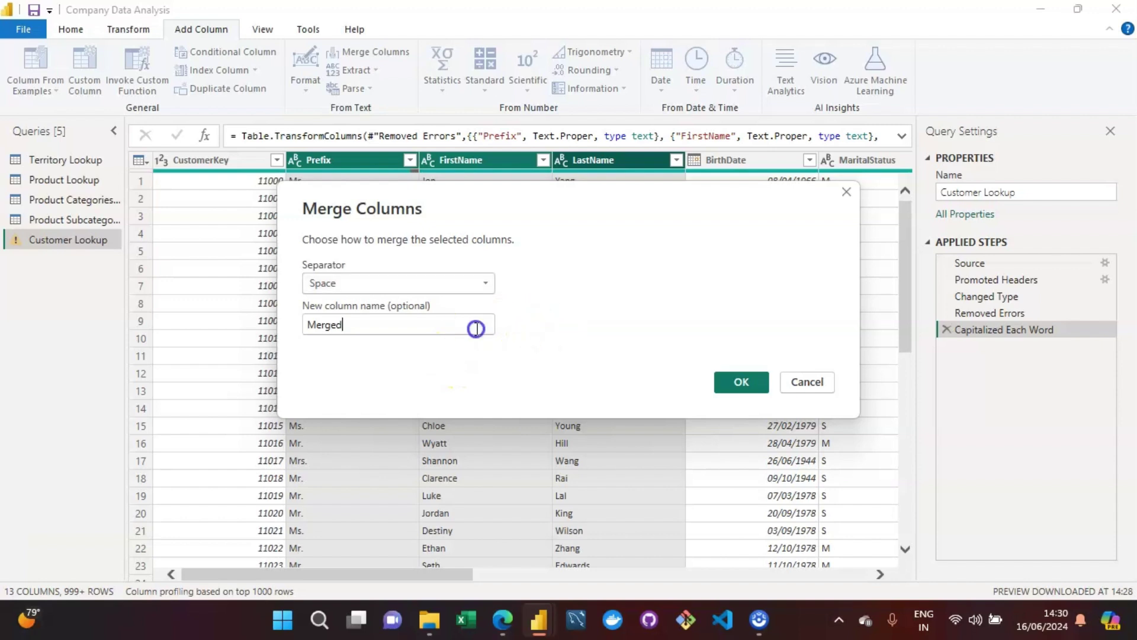
{"action": "left_click", "coordinate": [387, 327]}
{"action": "left_click_drag", "start_coordinate": [387, 327], "coordinate": [264, 318]}
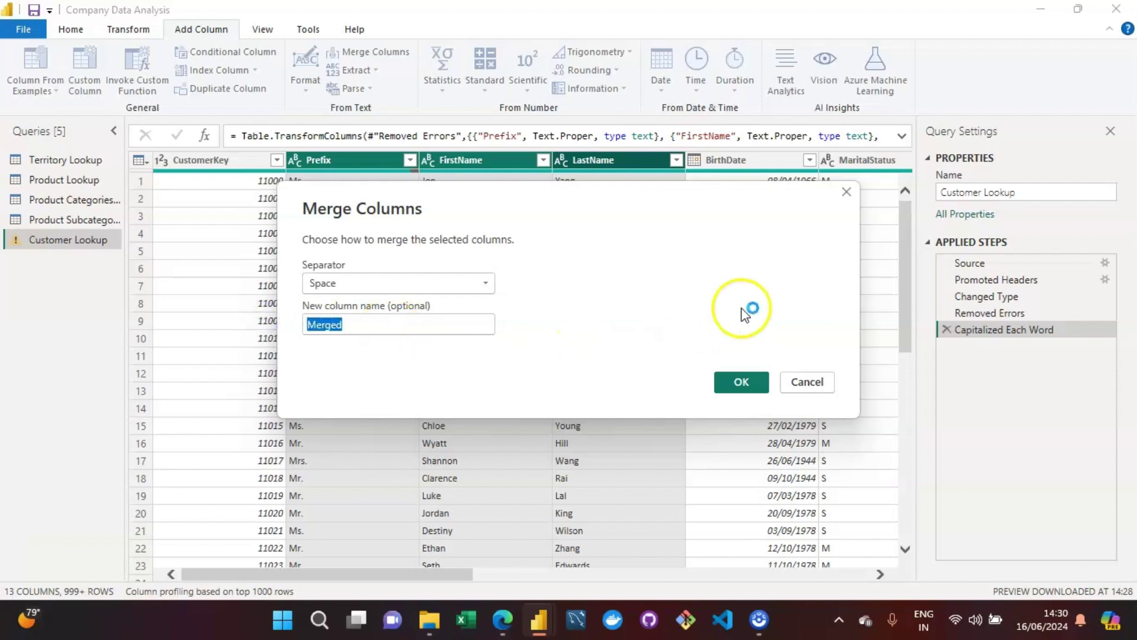
{"action": "type", "text": "Full"}
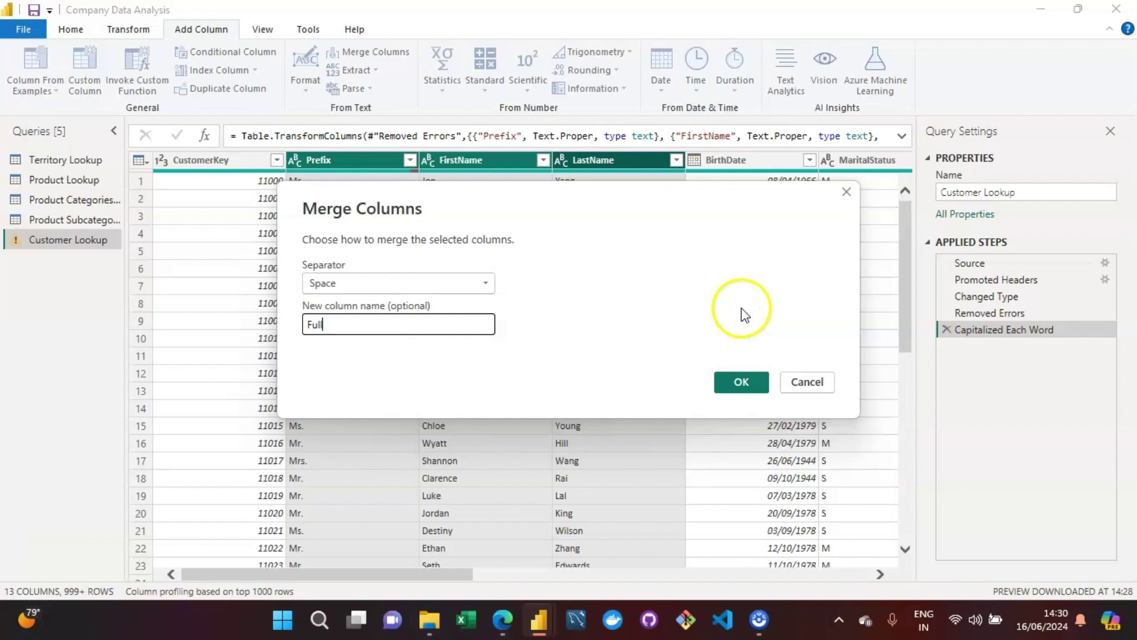
{"action": "type", "text": " Name"}
{"action": "left_click", "coordinate": [747, 382]}
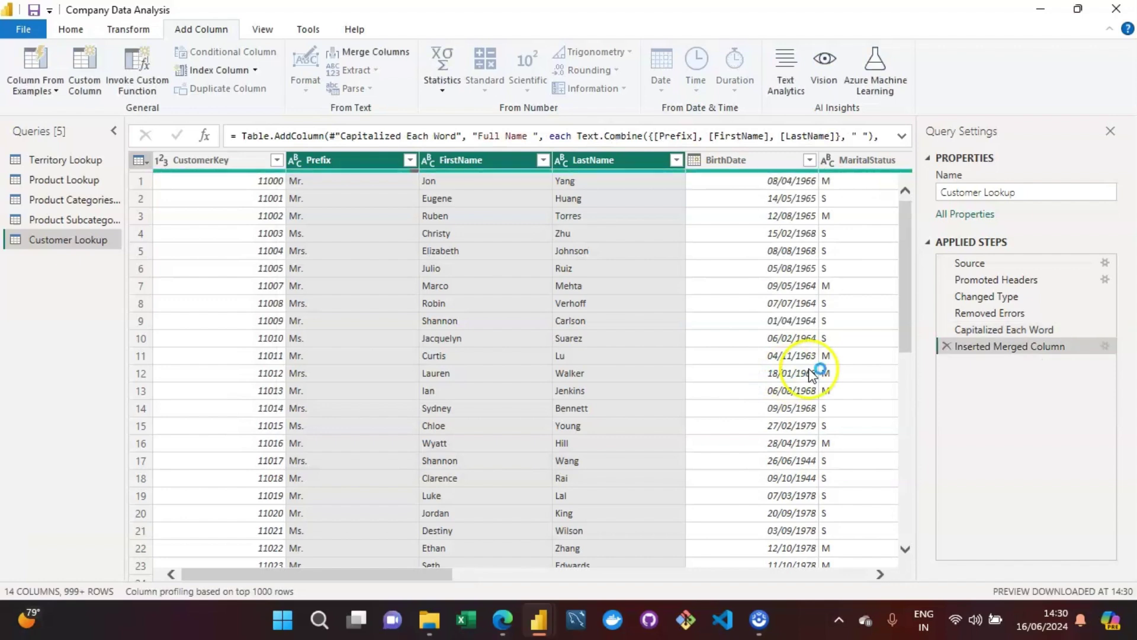
{"action": "left_click_drag", "start_coordinate": [355, 576], "coordinate": [846, 572]}
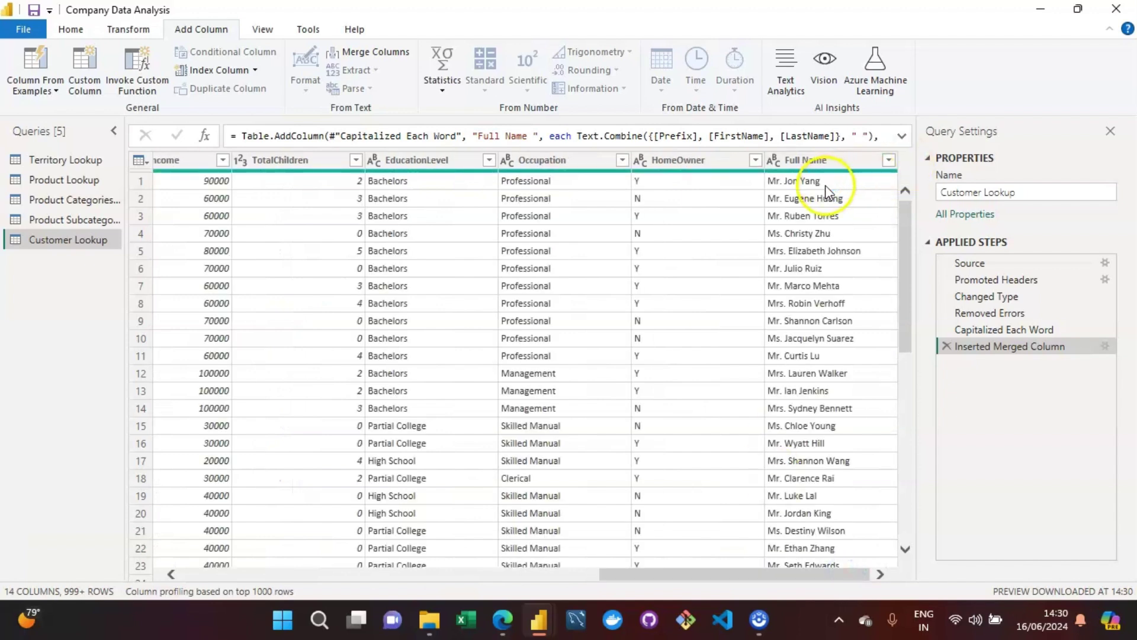
{"action": "left_click", "coordinate": [811, 165]}
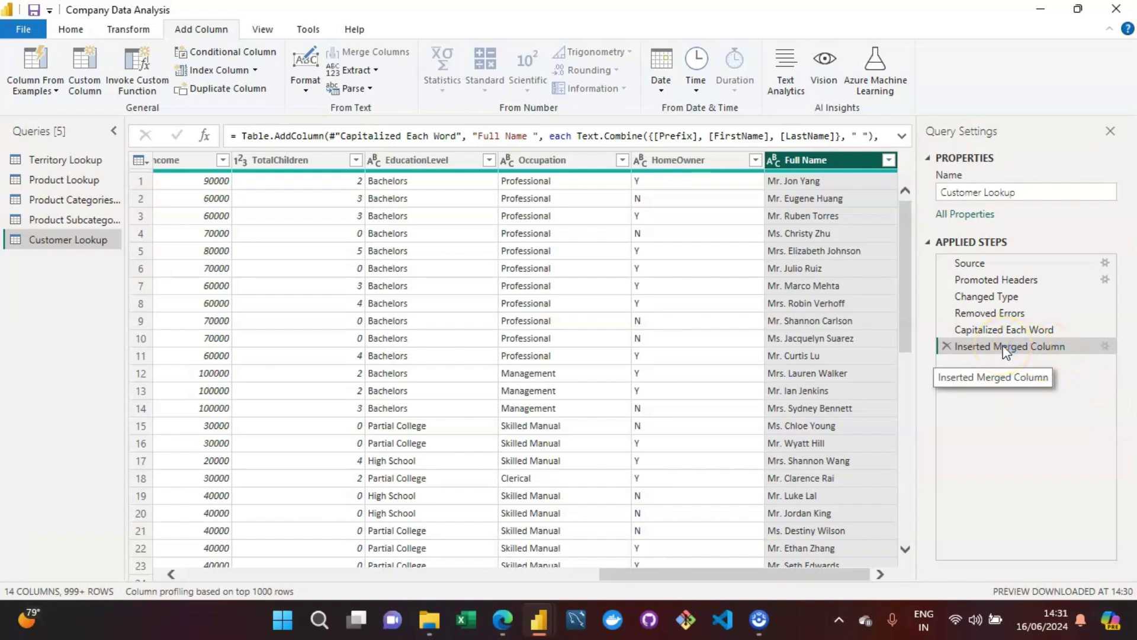
Rename the Inserted Merged Column applied step as Merged Full Name.
{"action": "left_click", "coordinate": [1026, 352]}
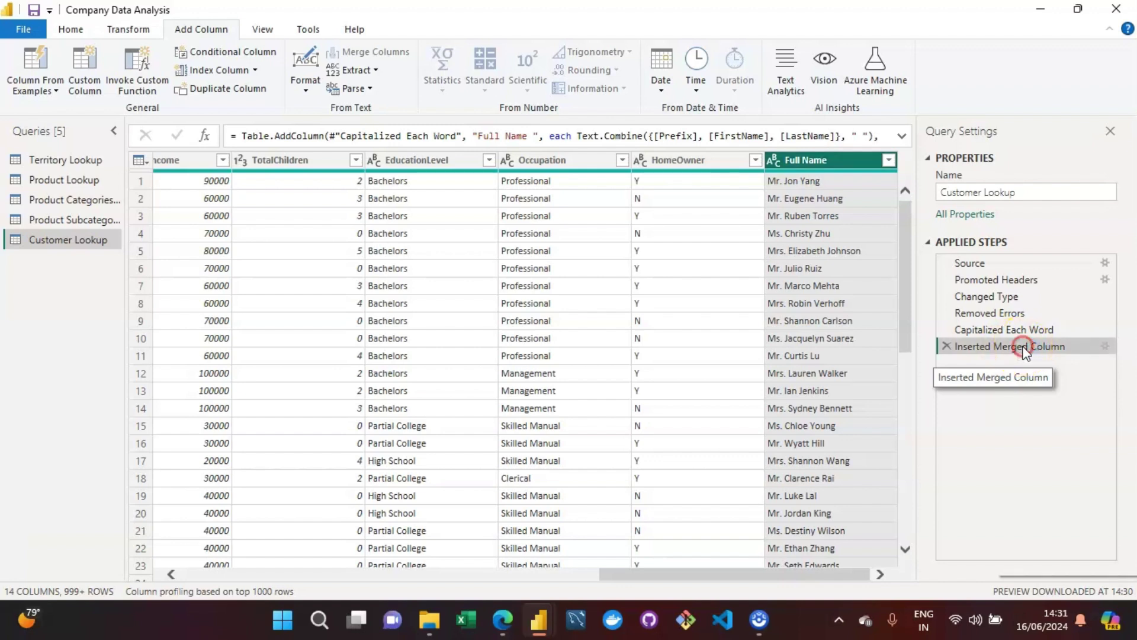
{"action": "right_click", "coordinate": [1026, 352]}
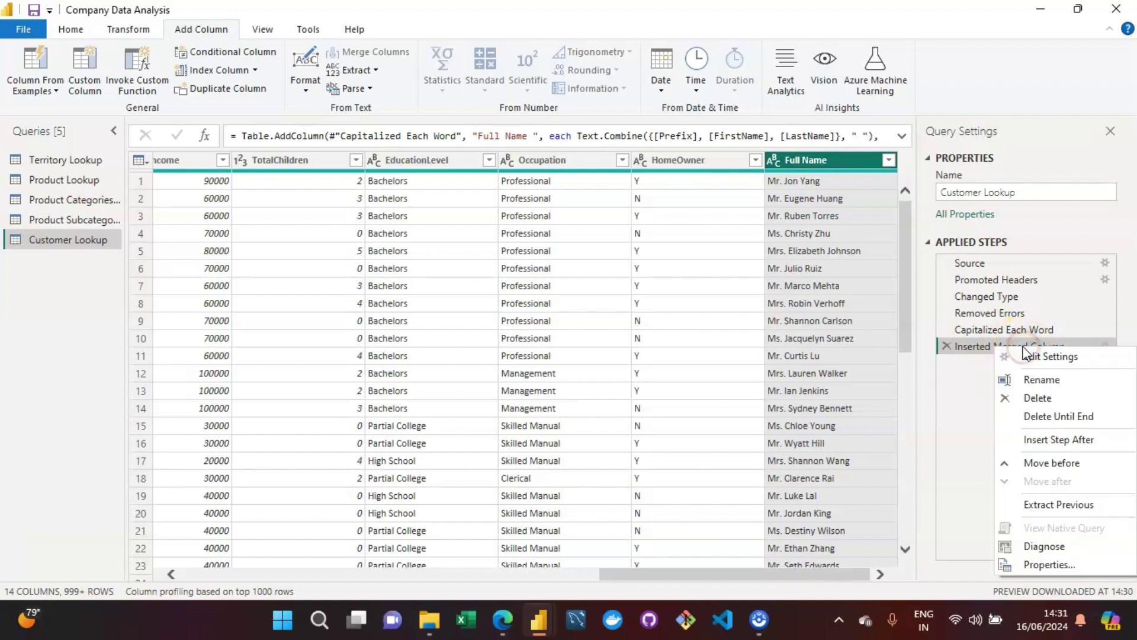
{"action": "left_click", "coordinate": [1035, 378]}
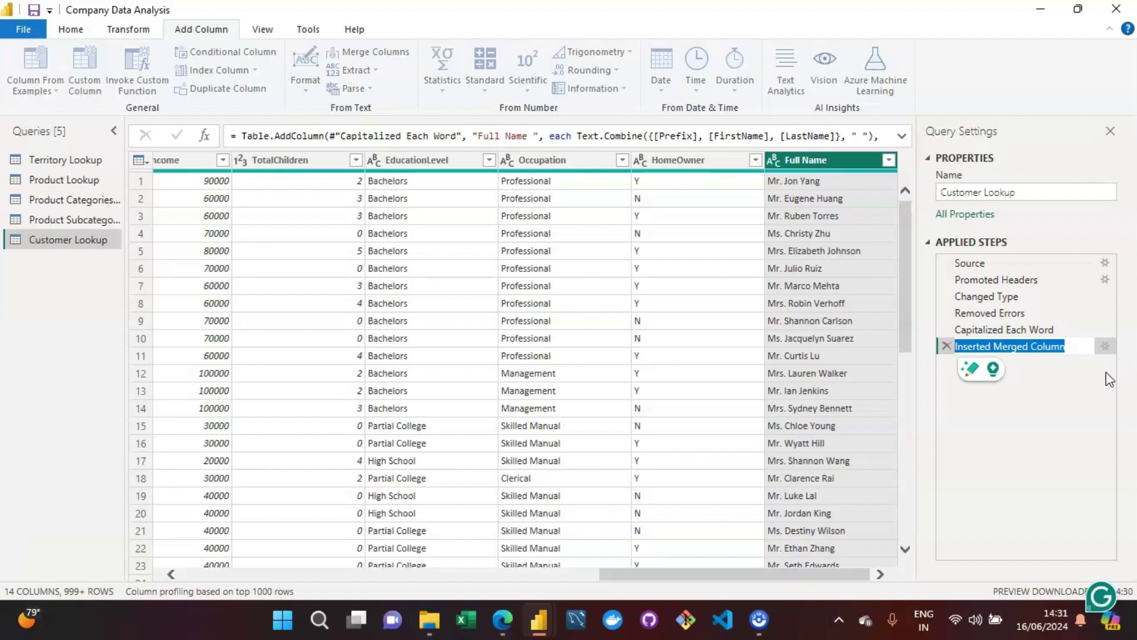
{"action": "type", "text": "Merge"}
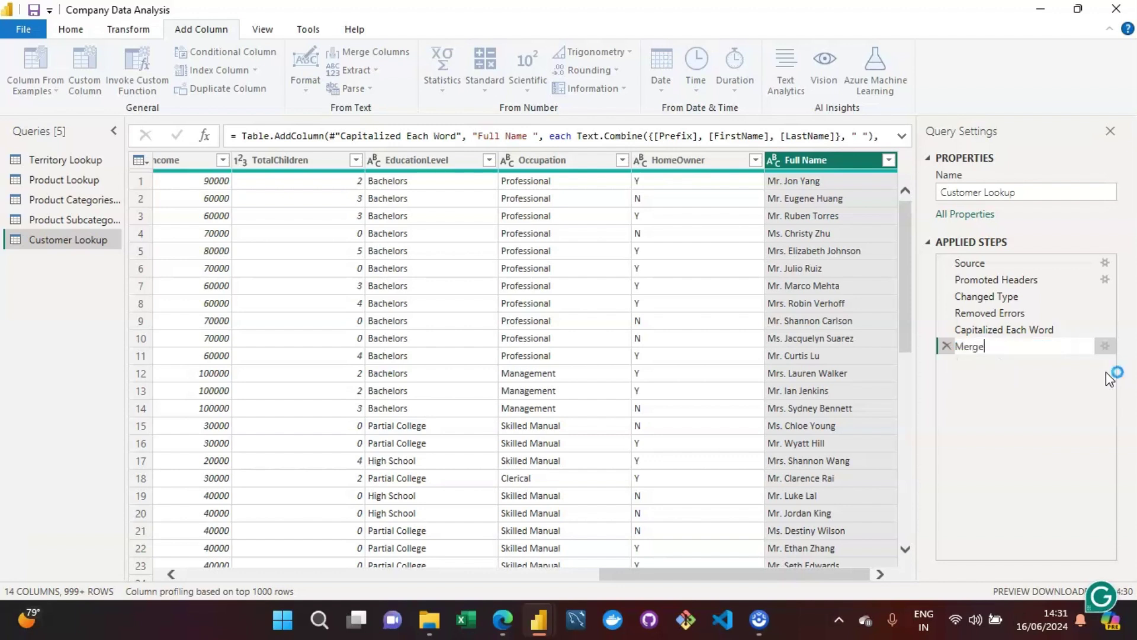
{"action": "type", "text": "d Full Name"}
{"action": "key", "text": "Return"}
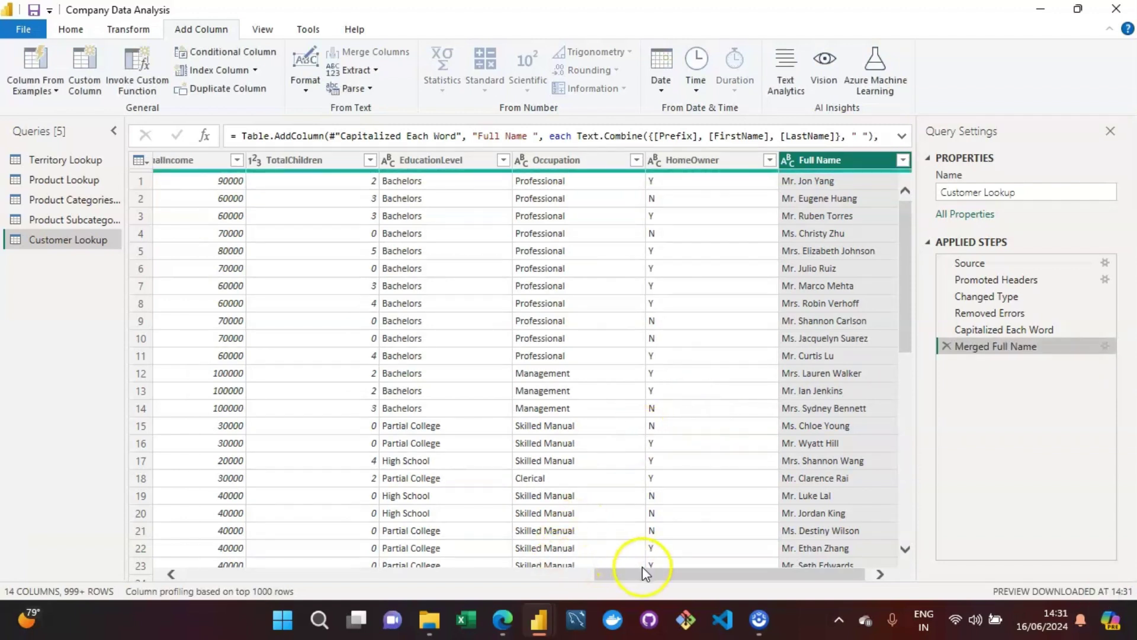
Apply the query changes to the data model and close Power Query Editor.
{"action": "left_click_drag", "start_coordinate": [644, 572], "coordinate": [170, 550]}
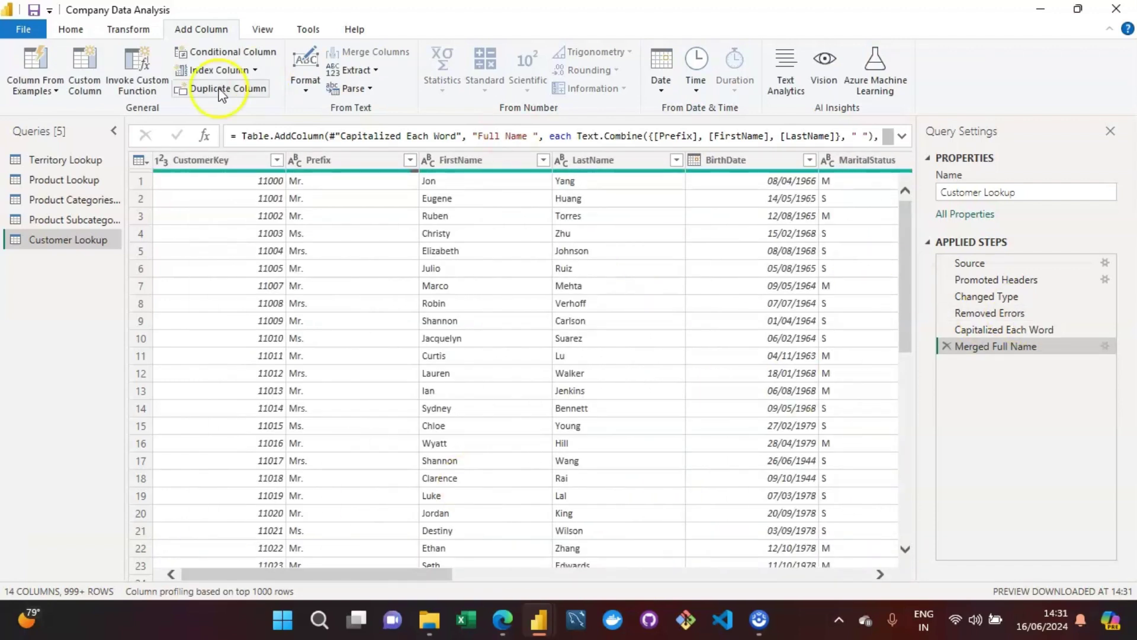
{"action": "left_click", "coordinate": [71, 29]}
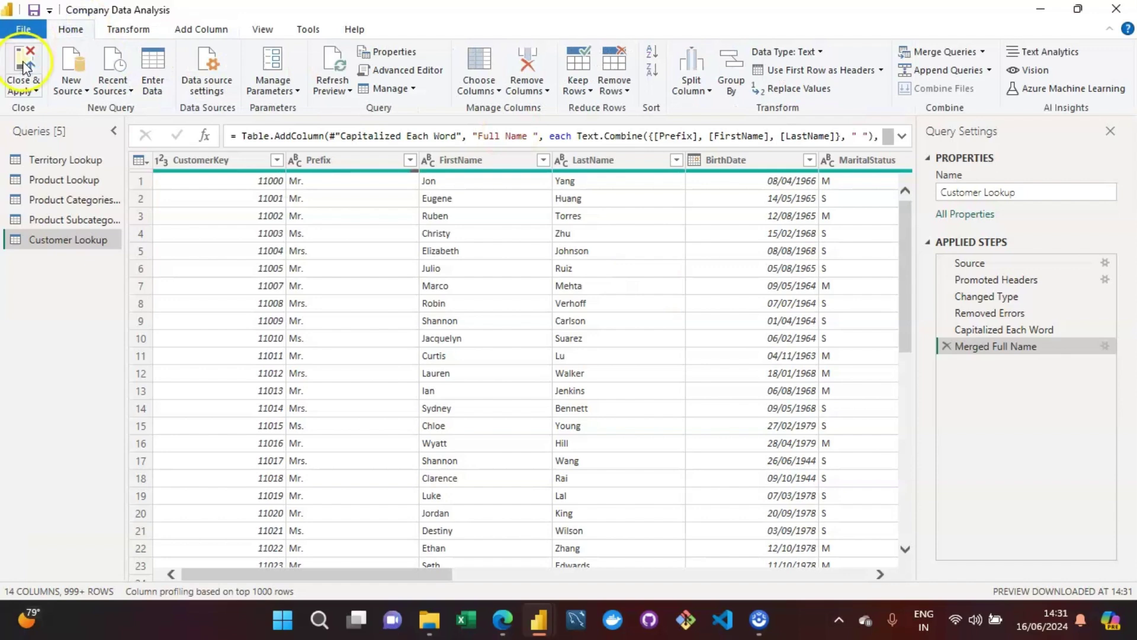
{"action": "left_click", "coordinate": [25, 63]}
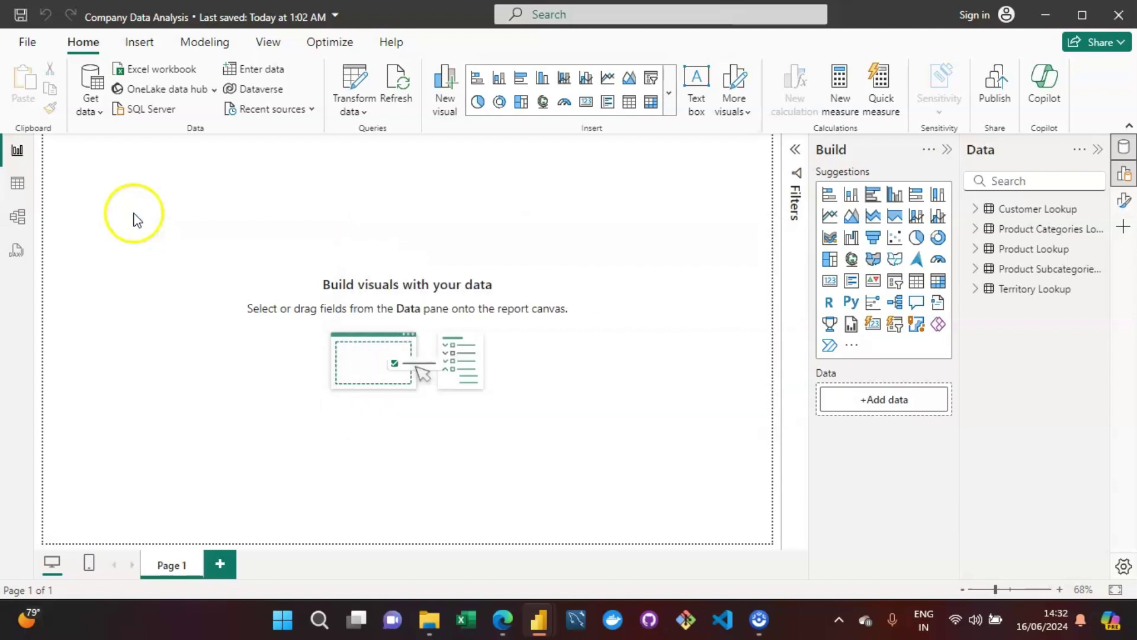
Review the lookup tables in the model view and save the Company Data Analysis file.
{"action": "left_click", "coordinate": [18, 225]}
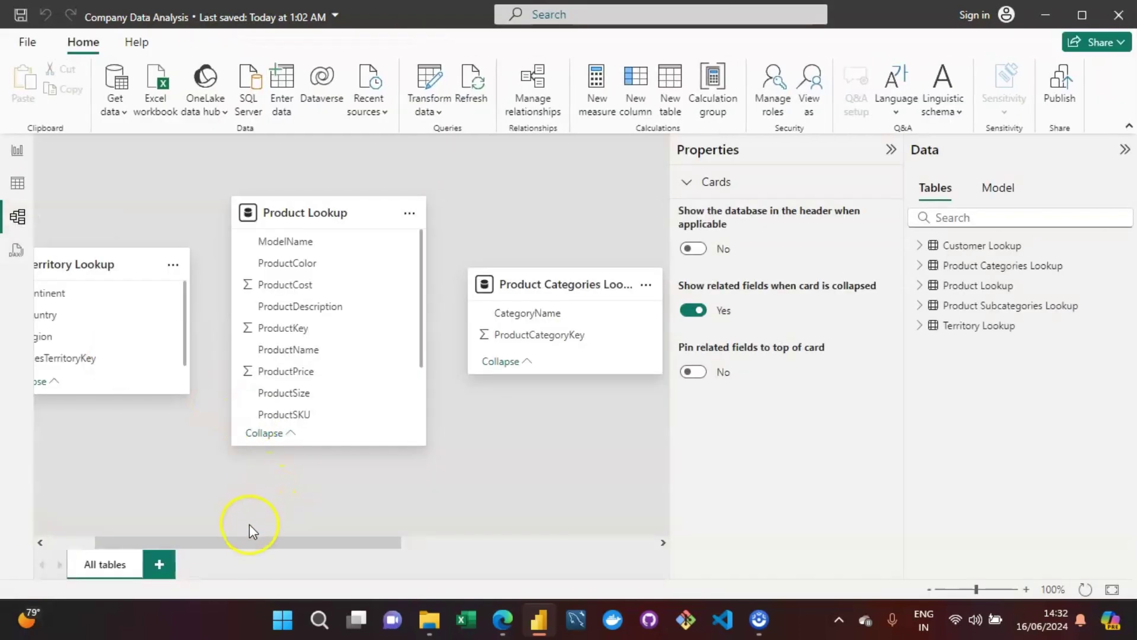
{"action": "left_click_drag", "start_coordinate": [246, 543], "coordinate": [525, 545]}
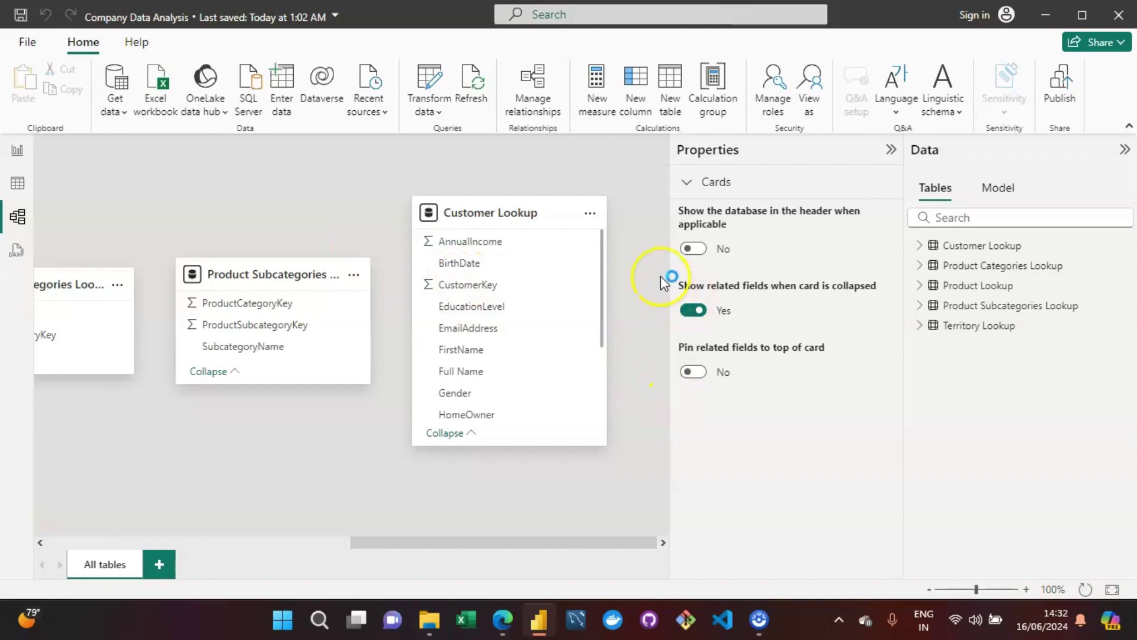
{"action": "left_click", "coordinate": [497, 201]}
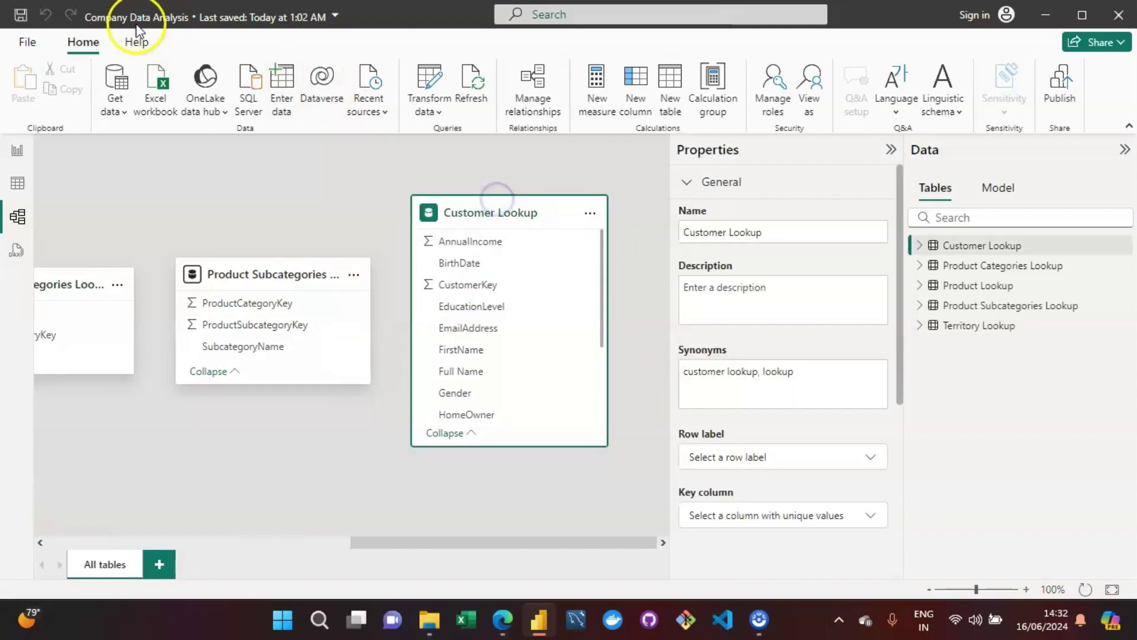
{"action": "left_click", "coordinate": [20, 17]}
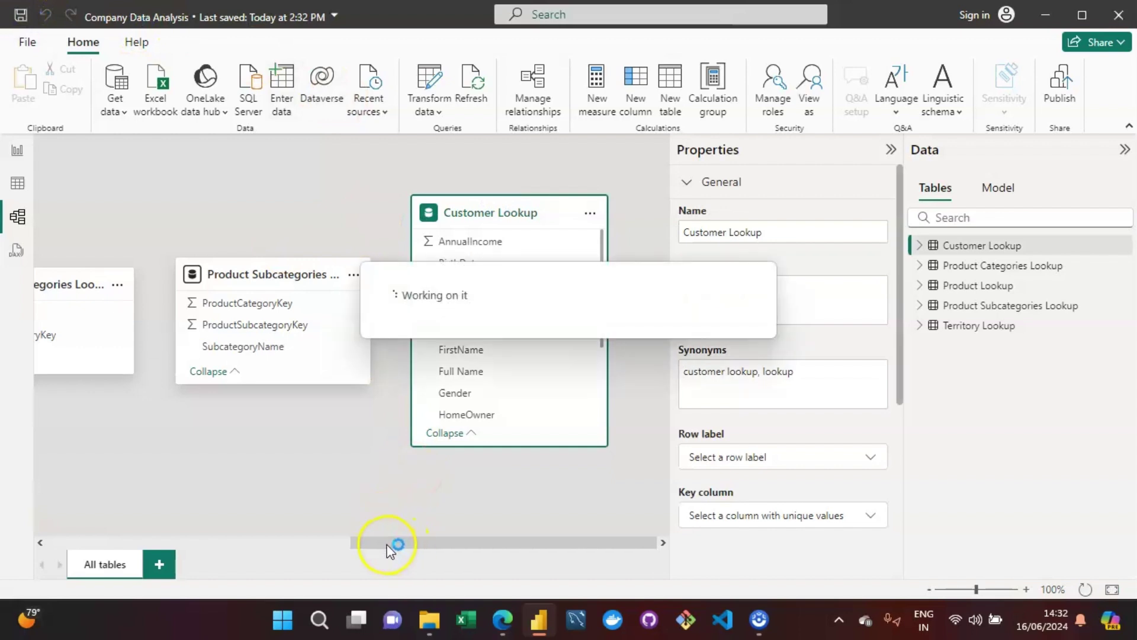
{"action": "left_click_drag", "start_coordinate": [388, 545], "coordinate": [107, 528]}
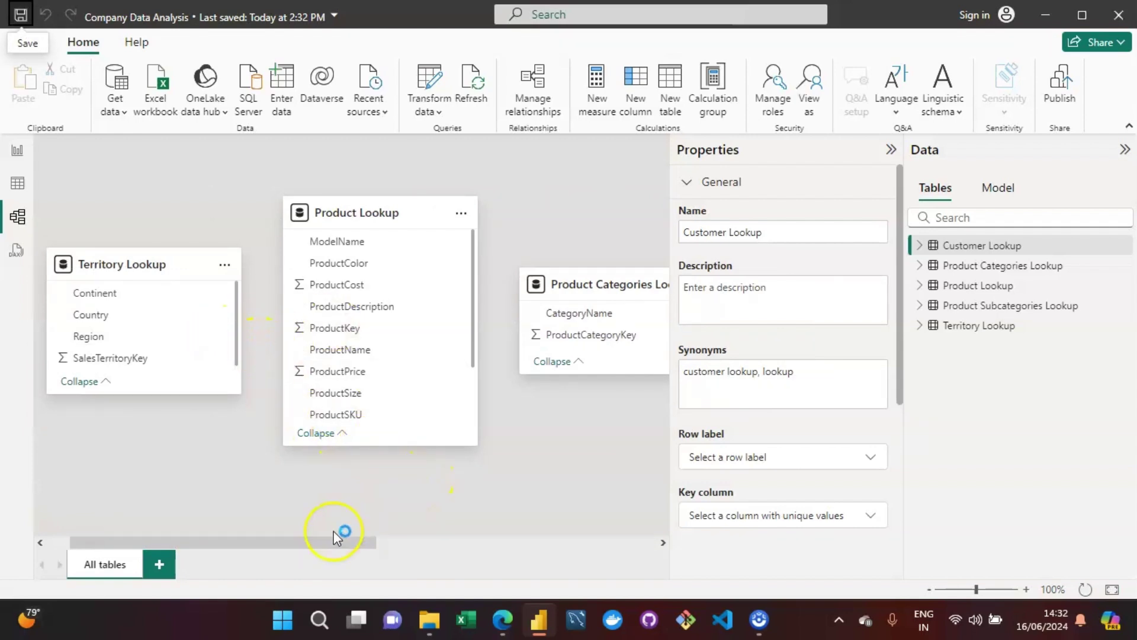
{"action": "left_click_drag", "start_coordinate": [337, 544], "coordinate": [346, 543]}
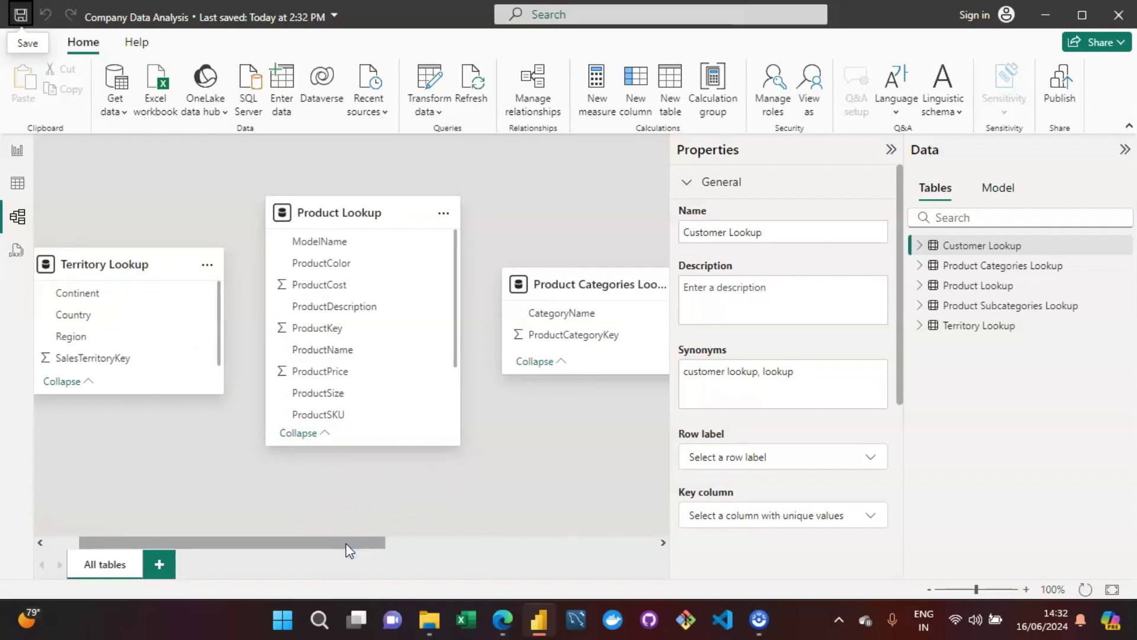
{"action": "mouse_move", "coordinate": [349, 550]}
{"action": "left_mouse_down"}
{"action": "mouse_move", "coordinate": [375, 538]}
{"action": "mouse_move", "coordinate": [334, 539]}
{"action": "left_mouse_up"}
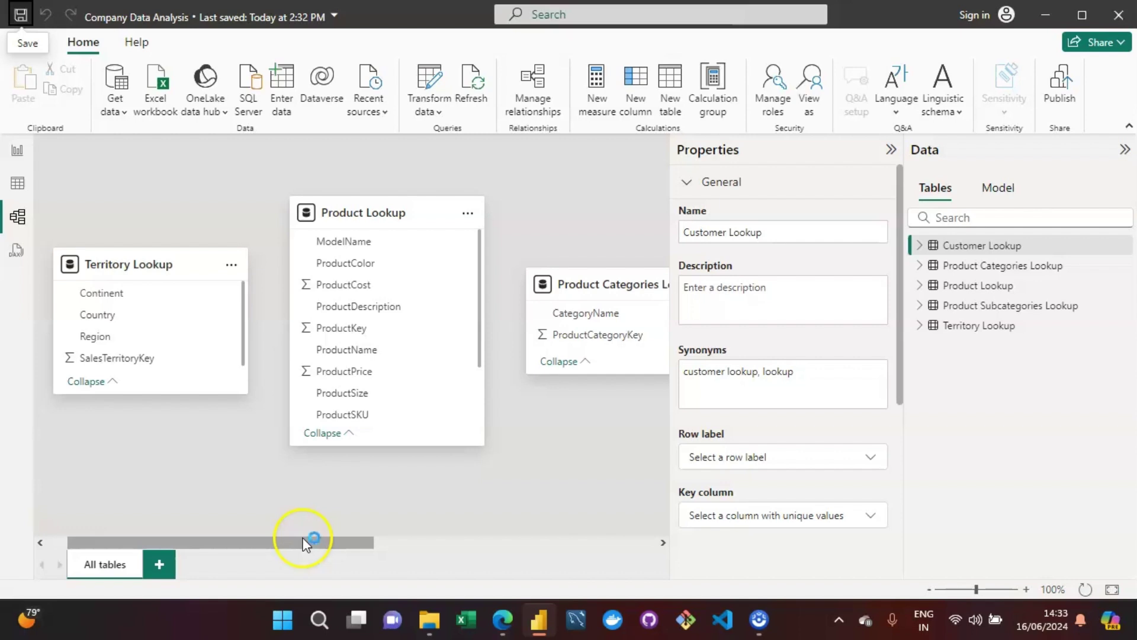
{"action": "left_click_drag", "start_coordinate": [305, 544], "coordinate": [584, 548]}
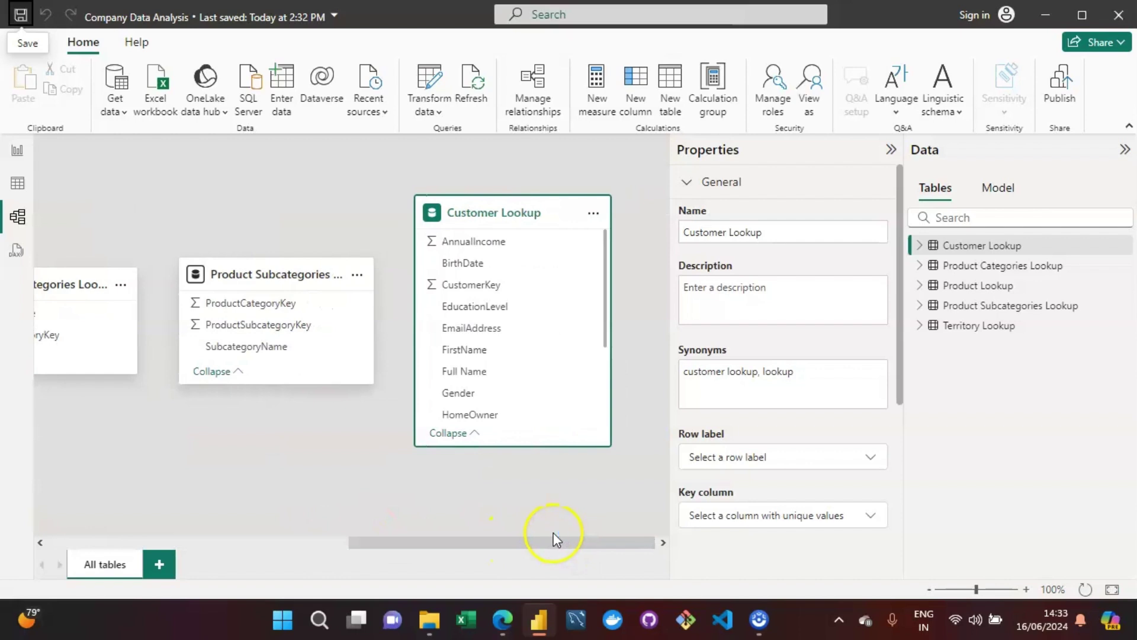
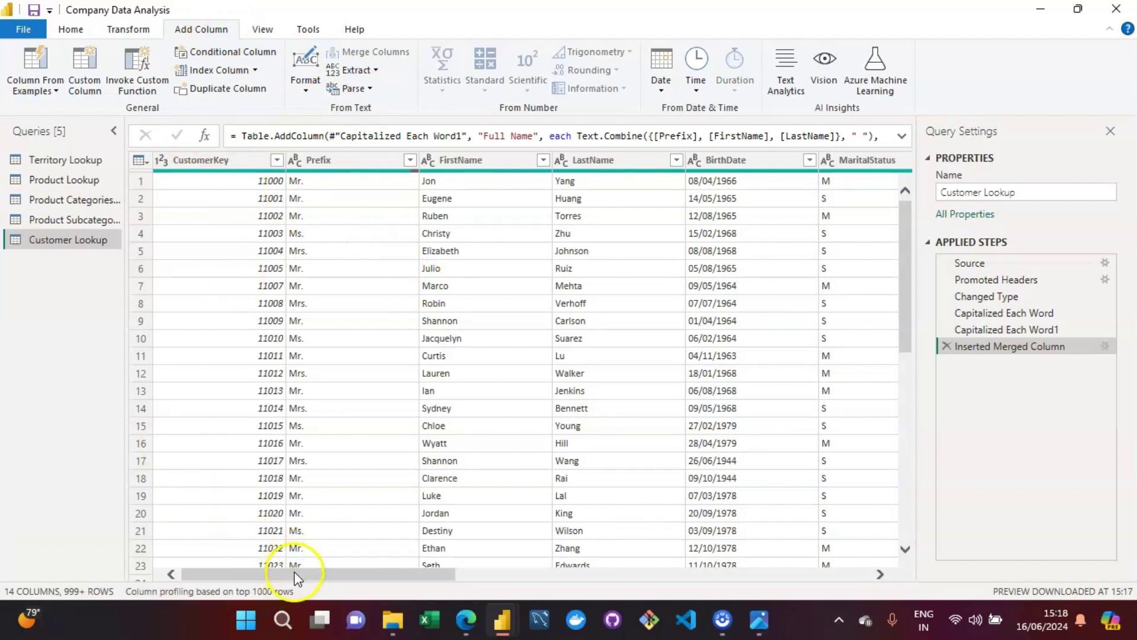
Duplicate the EmailAddress column of the Customer Lookup query in Power Query Editor.
{"action": "left_click_drag", "start_coordinate": [295, 575], "coordinate": [450, 578]}
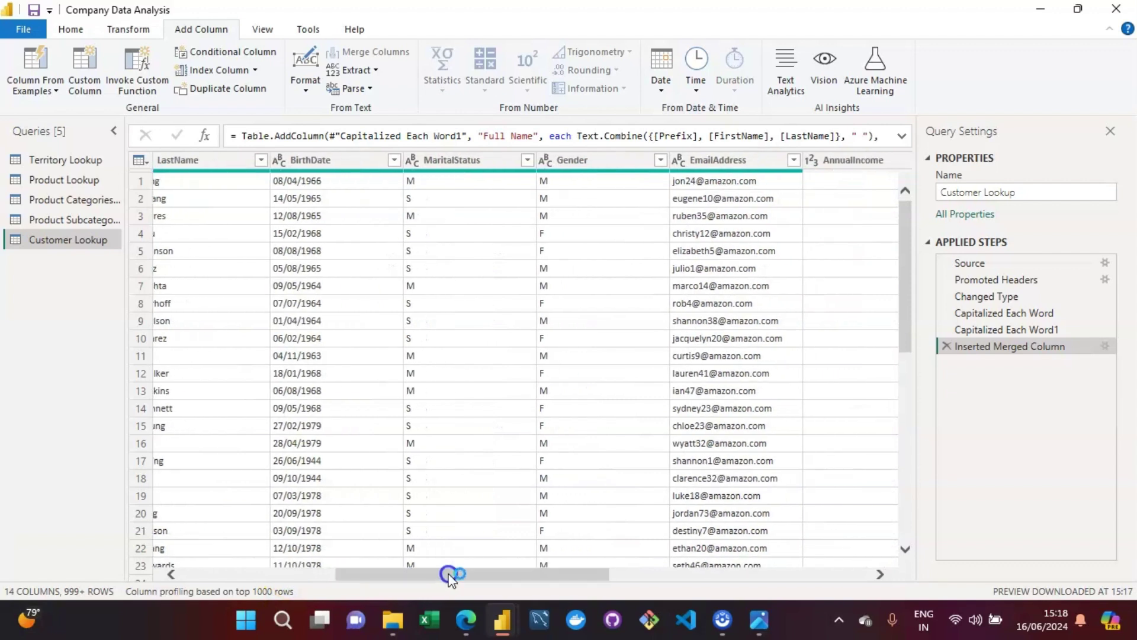
{"action": "left_click", "coordinate": [722, 157]}
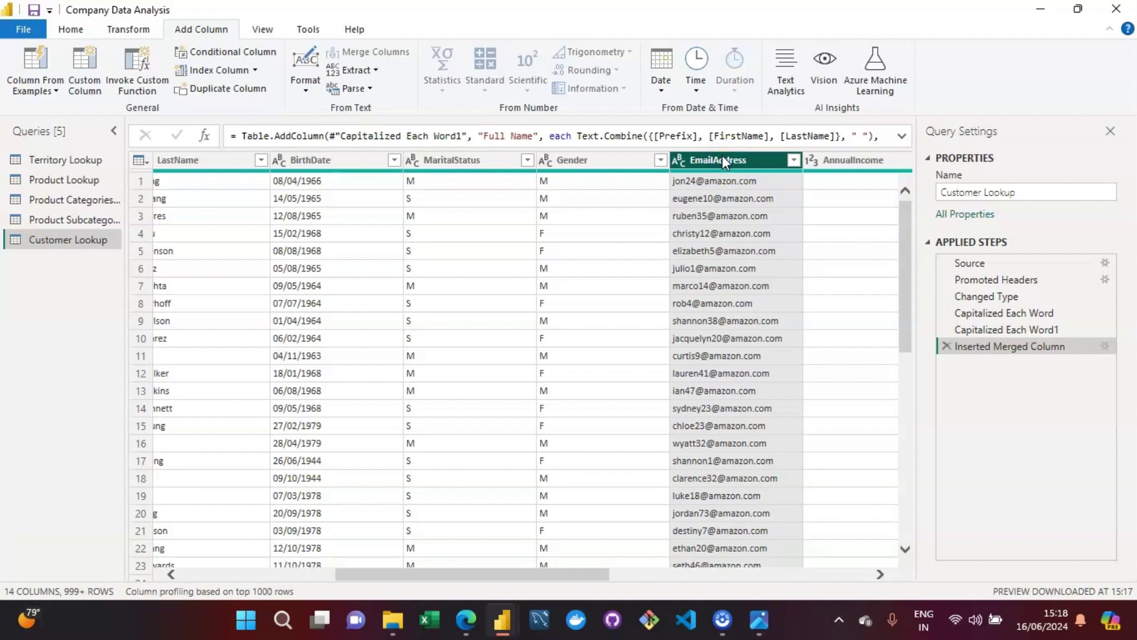
{"action": "left_click", "coordinate": [521, 90]}
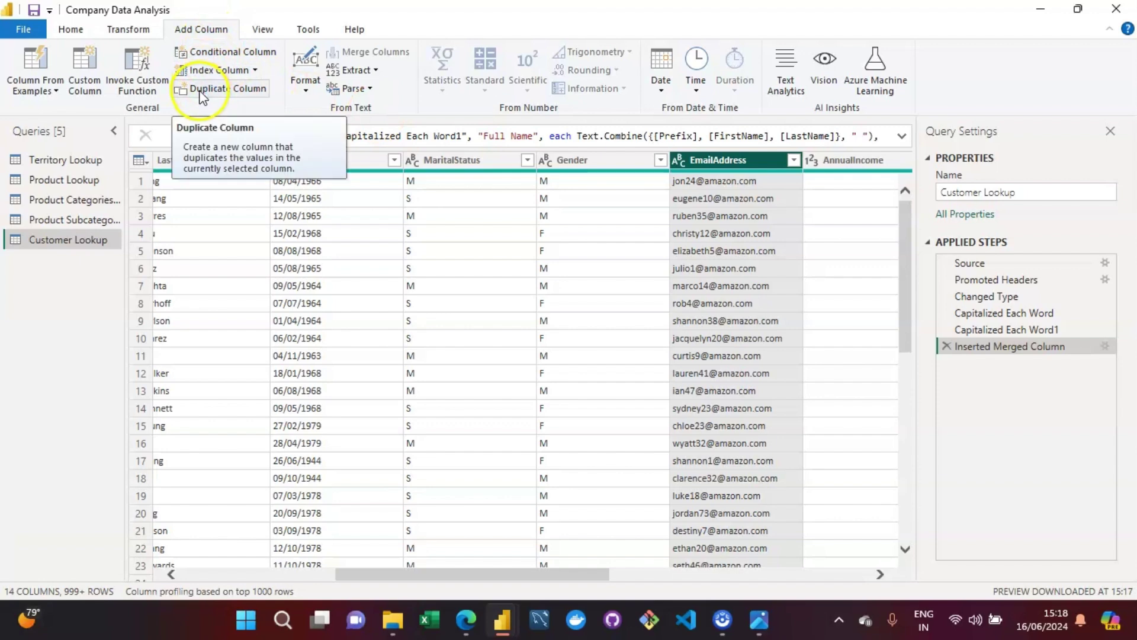
{"action": "left_click", "coordinate": [219, 94]}
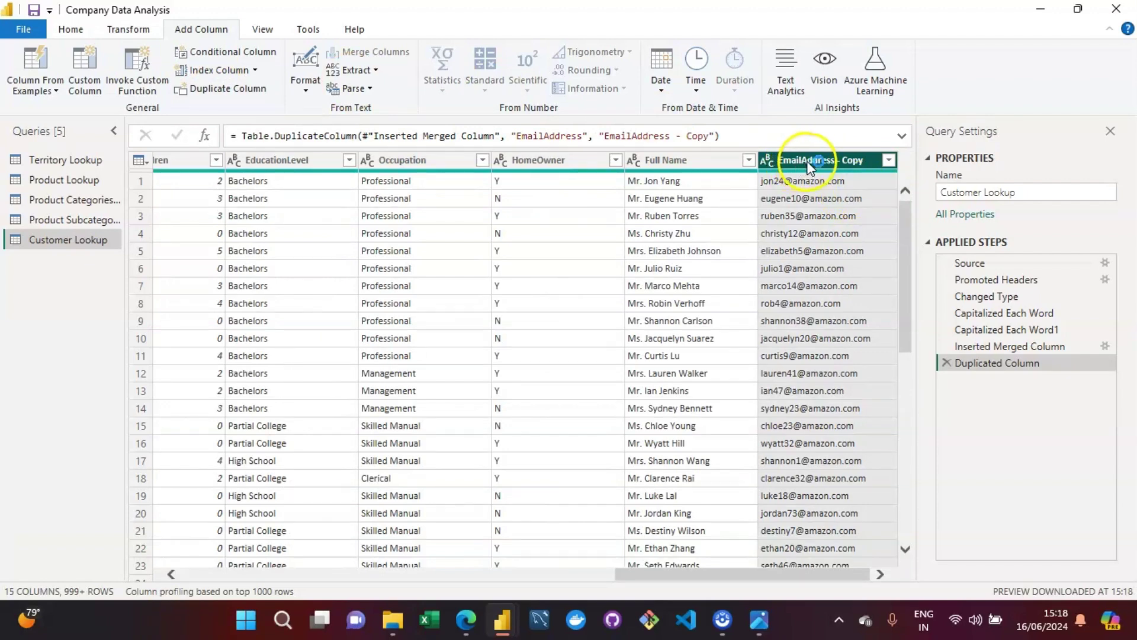
Rename the duplicated EmailAddress column of the Customer Lookup query as Domain Name.
{"action": "mouse_move", "coordinate": [770, 616]}
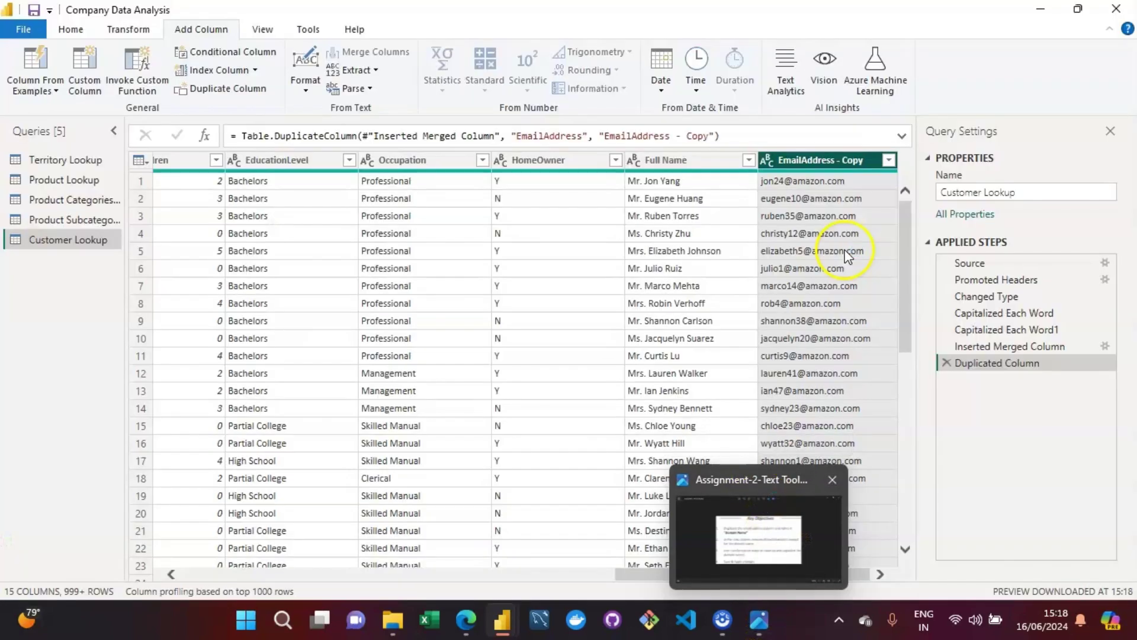
{"action": "double_click", "coordinate": [833, 165]}
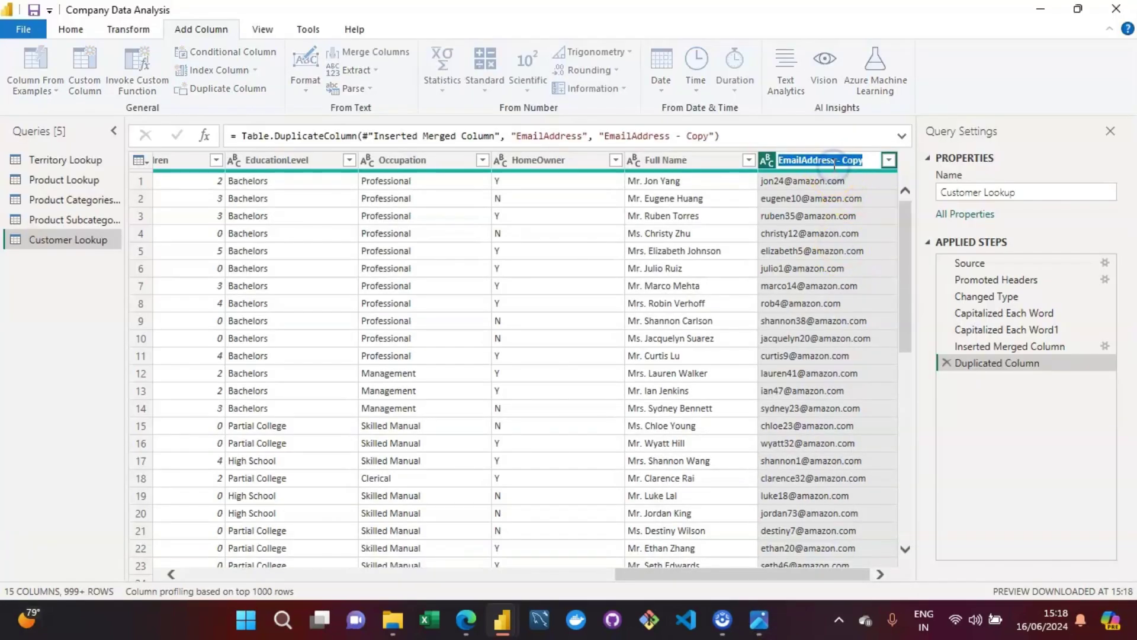
{"action": "type", "text": "Domain Name"}
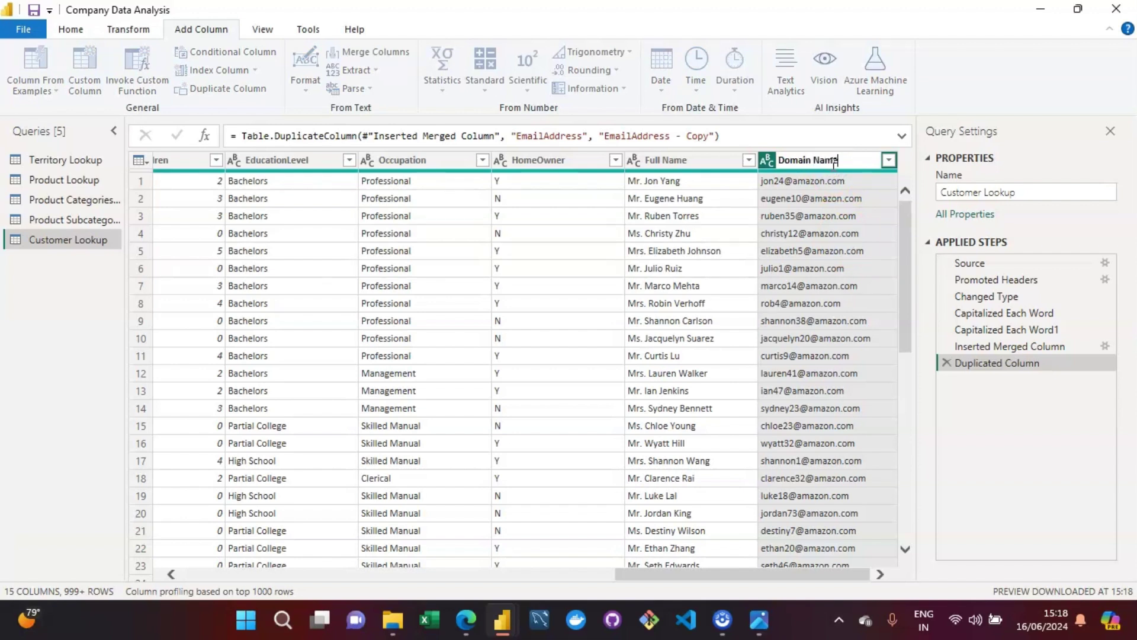
{"action": "key", "text": "Return"}
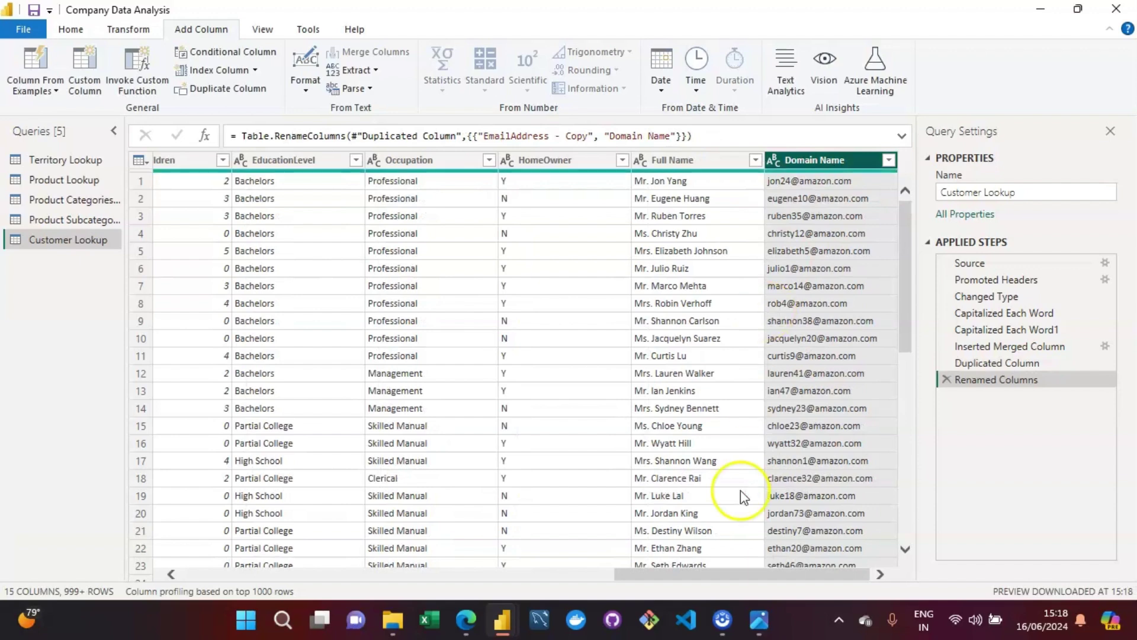
Replace the Domain Name values with the text extracted between the delimiters "@" and ".".
{"action": "mouse_move", "coordinate": [748, 619]}
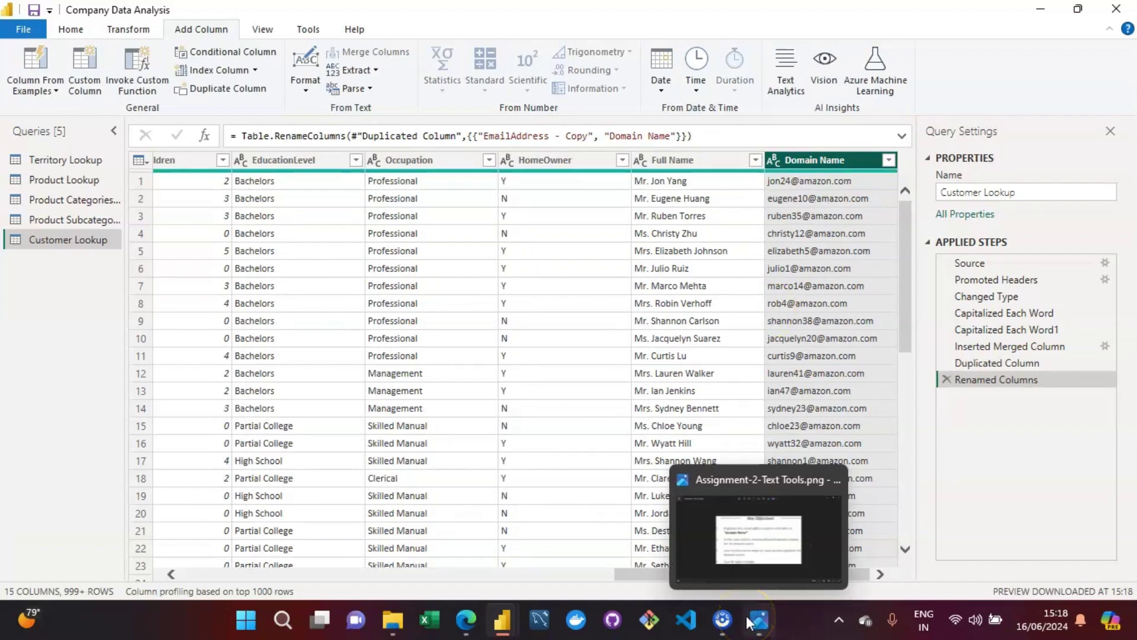
{"action": "left_click", "coordinate": [753, 556]}
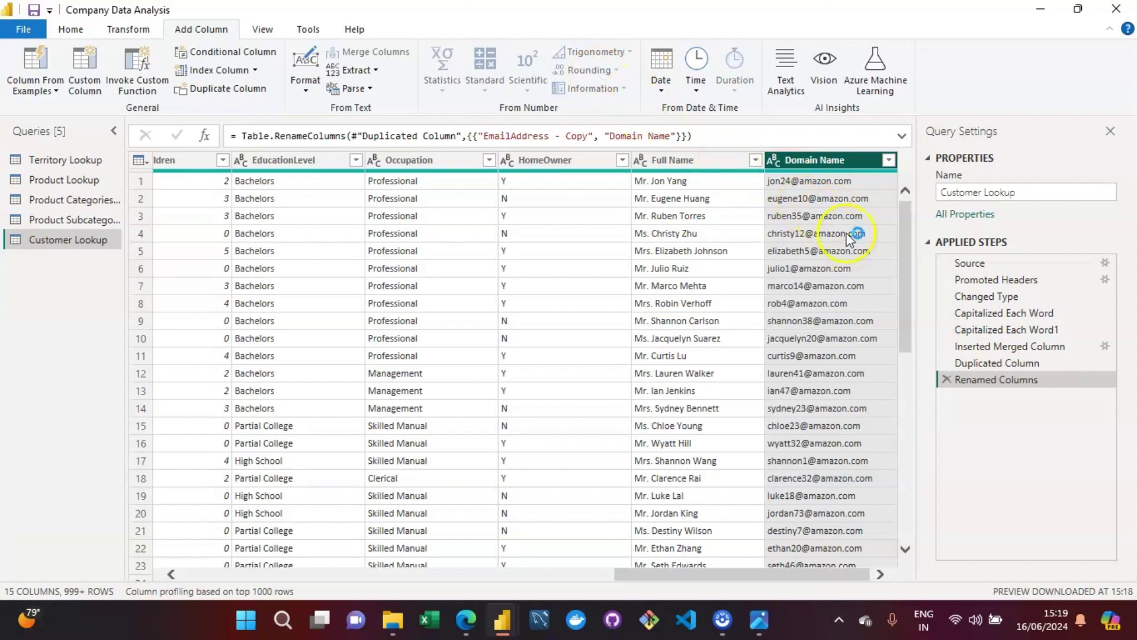
{"action": "left_click", "coordinate": [128, 29]}
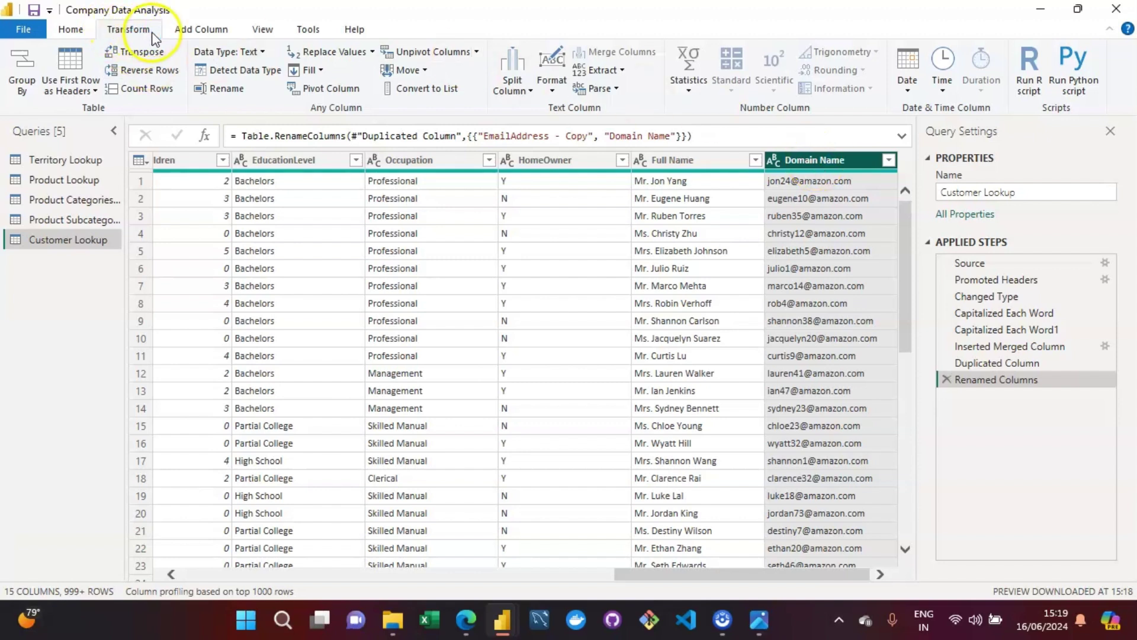
{"action": "left_click", "coordinate": [613, 71]}
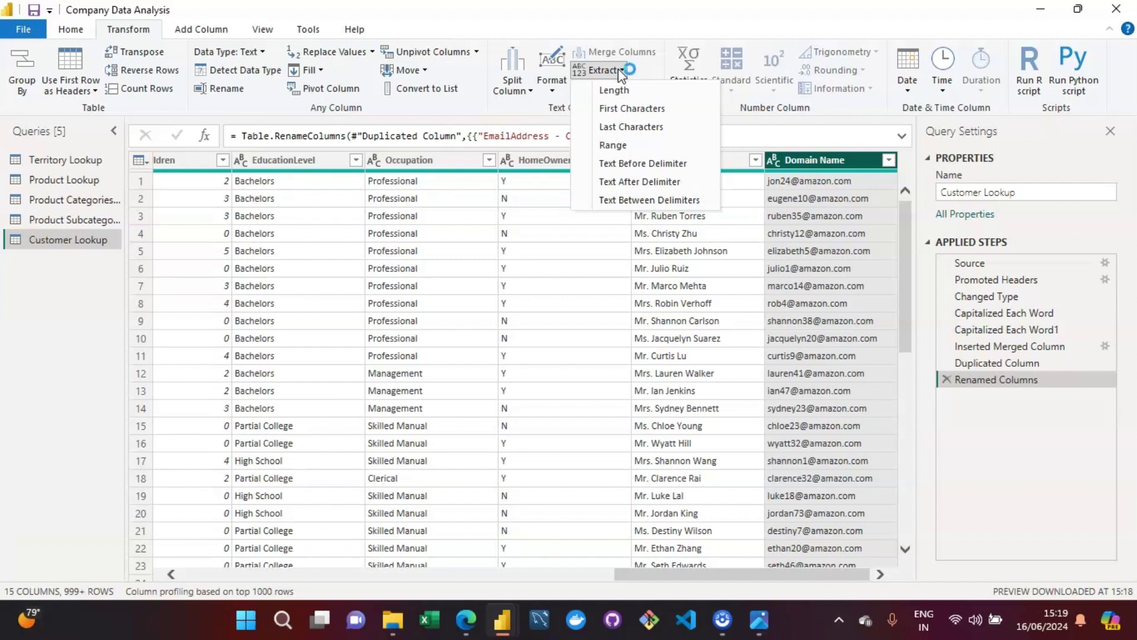
{"action": "left_click", "coordinate": [655, 199]}
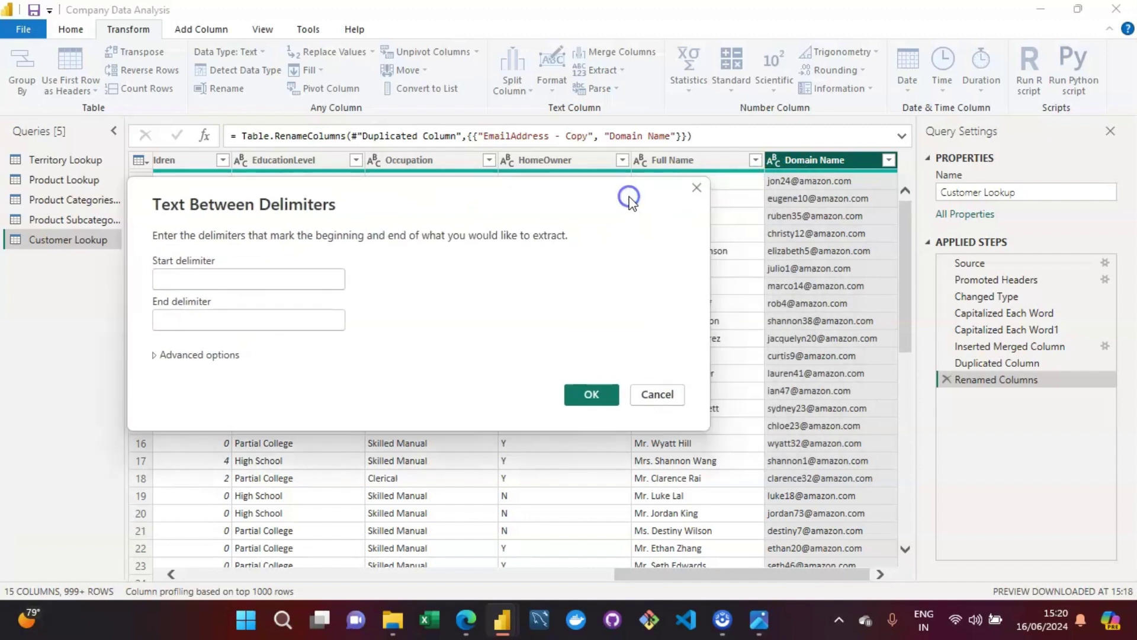
{"action": "left_click", "coordinate": [239, 282]}
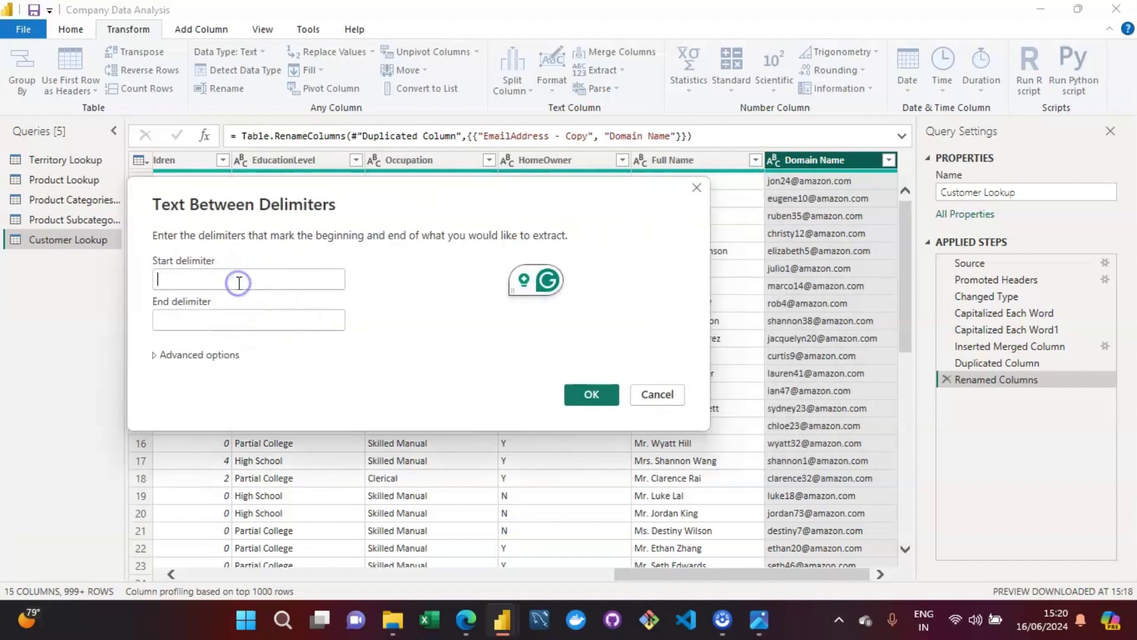
{"action": "type", "text": "@"}
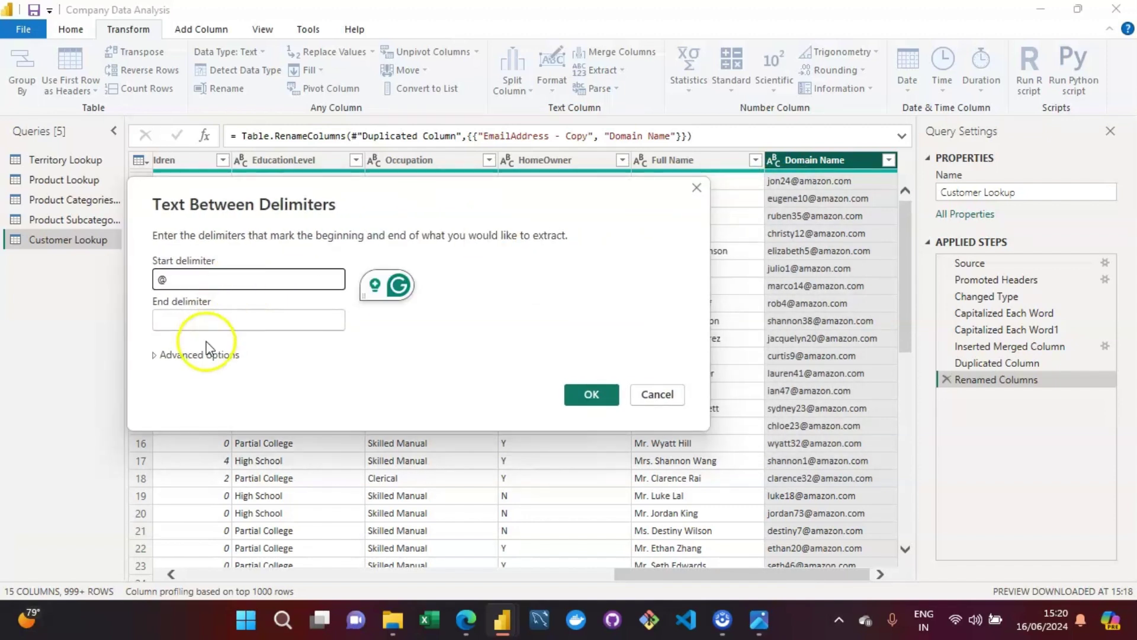
{"action": "left_click", "coordinate": [207, 321]}
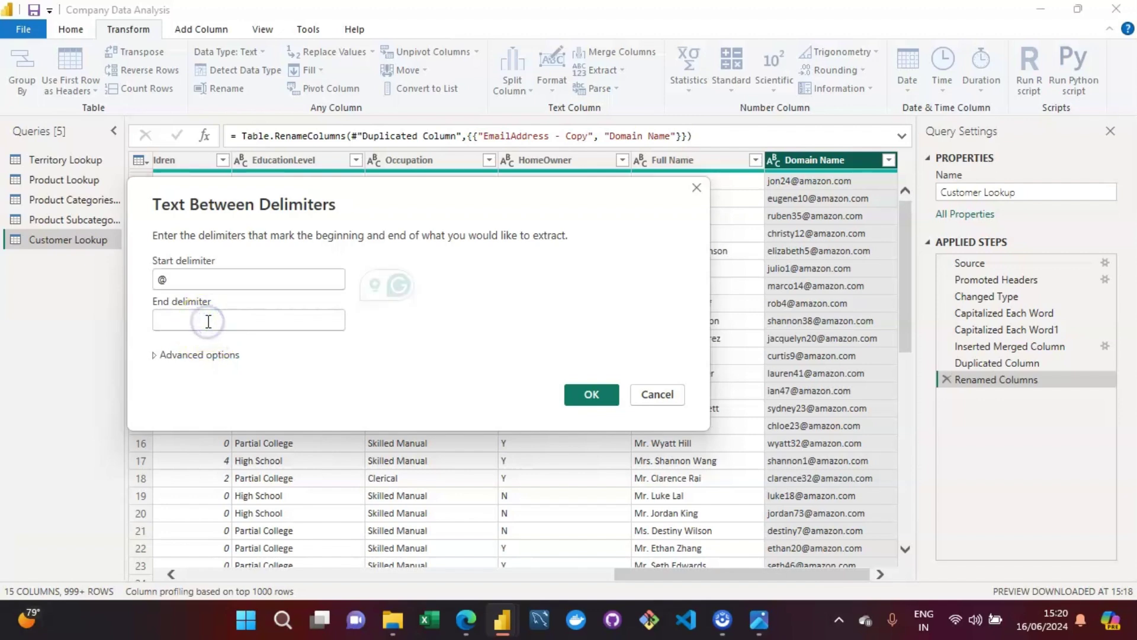
{"action": "type", "text": "."}
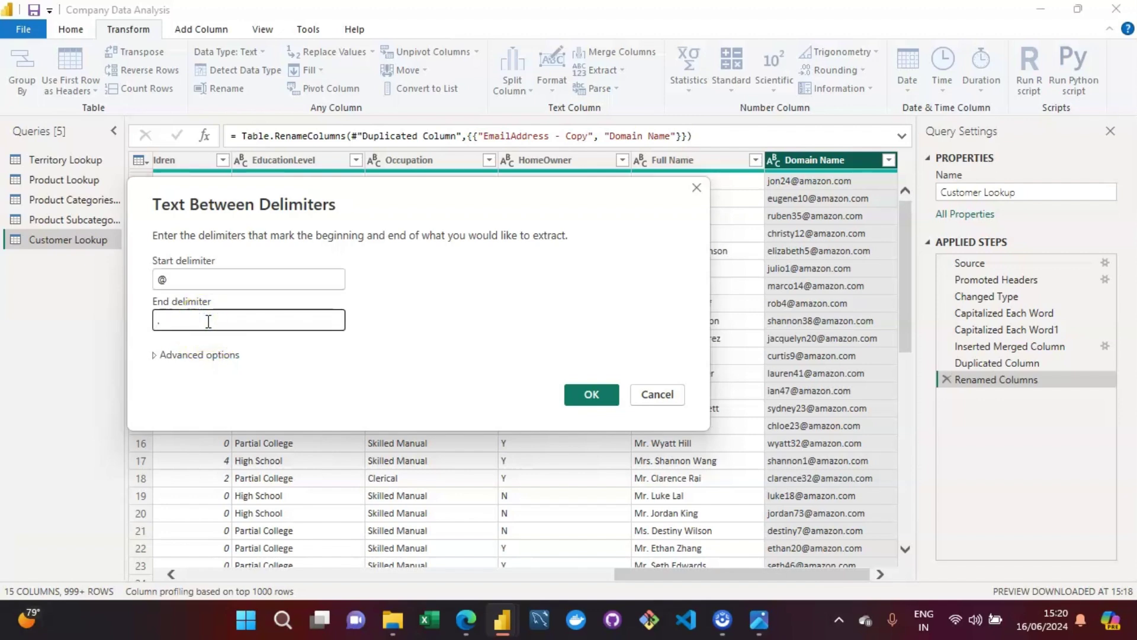
{"action": "left_click", "coordinate": [569, 393]}
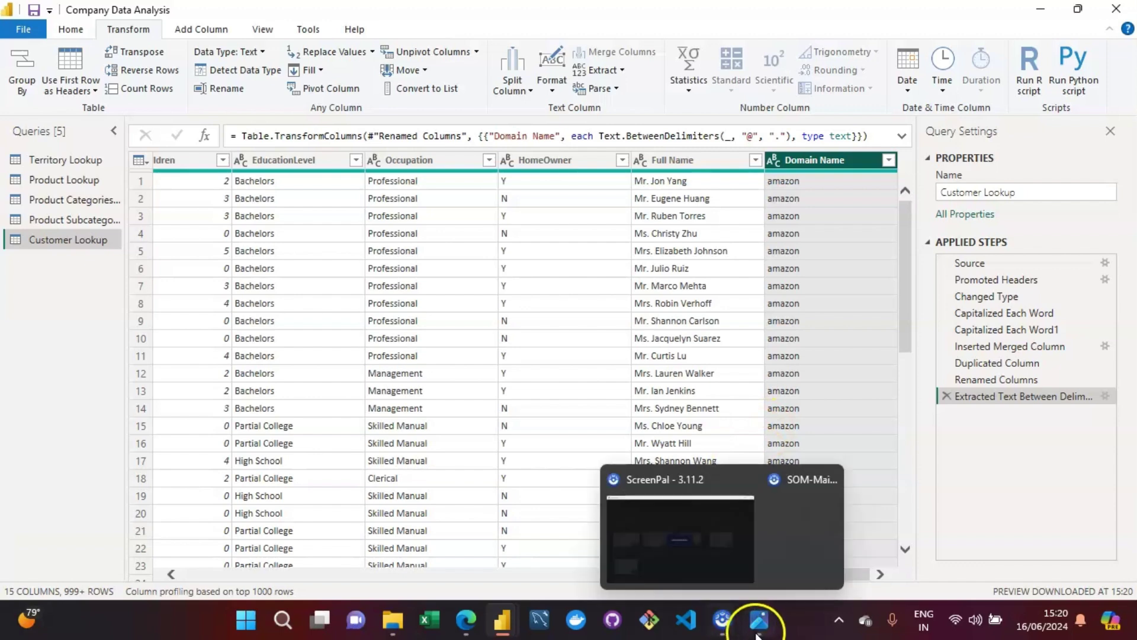
Format the Domain Name column with Capitalize Each Word.
{"action": "mouse_move", "coordinate": [762, 632]}
{"action": "mouse_move", "coordinate": [764, 536]}
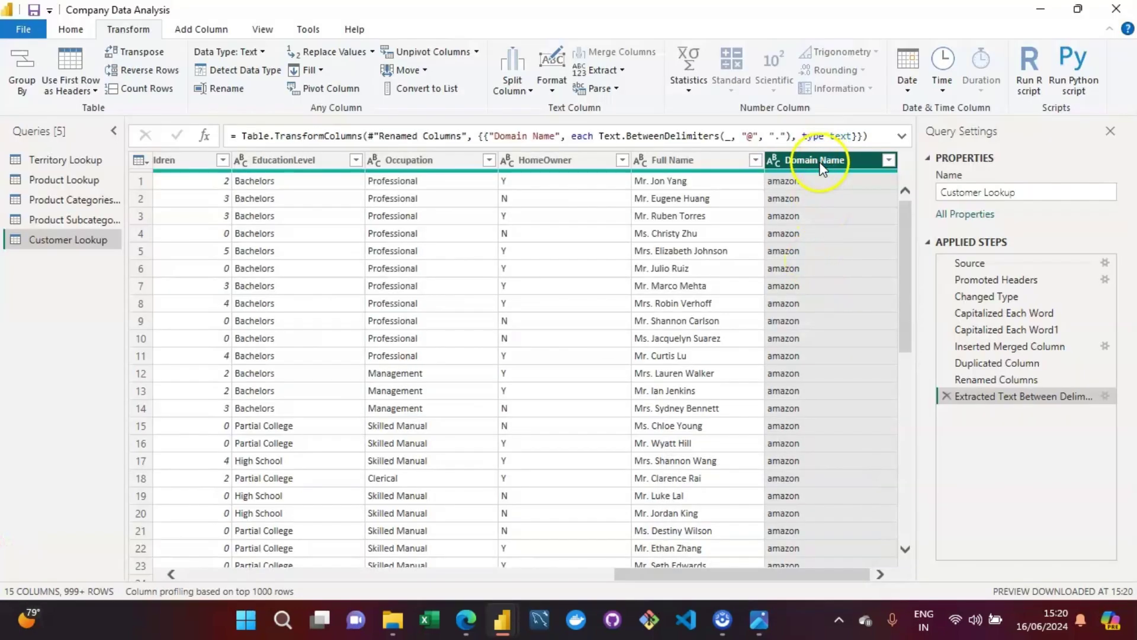
{"action": "left_click", "coordinate": [552, 79]}
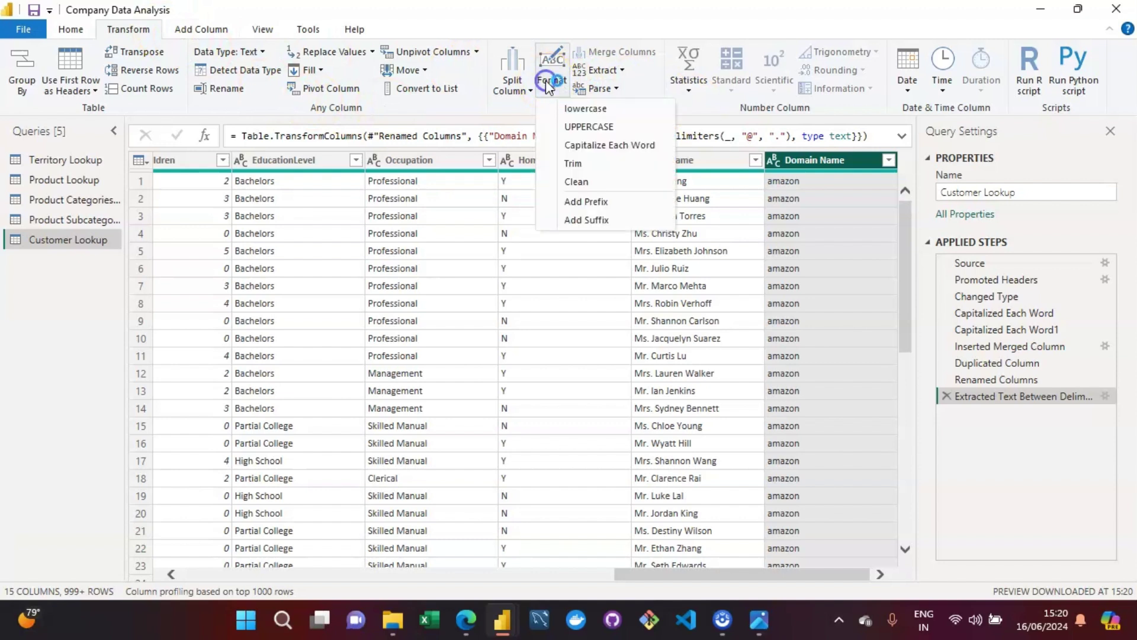
{"action": "left_click", "coordinate": [575, 145]}
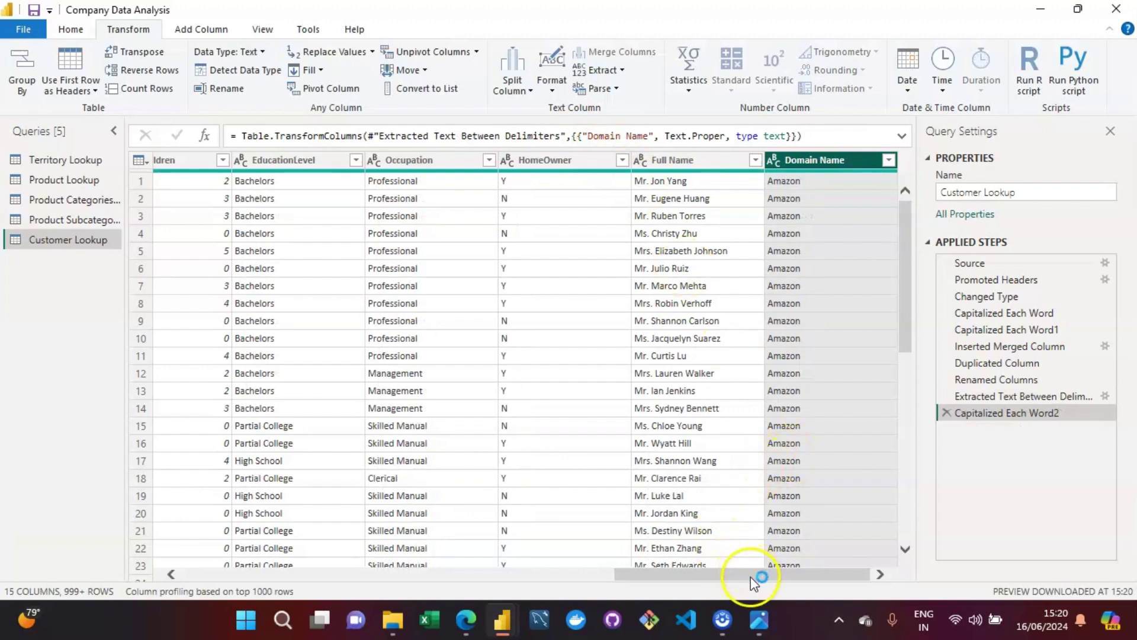
{"action": "left_click_drag", "start_coordinate": [751, 577], "coordinate": [767, 578]}
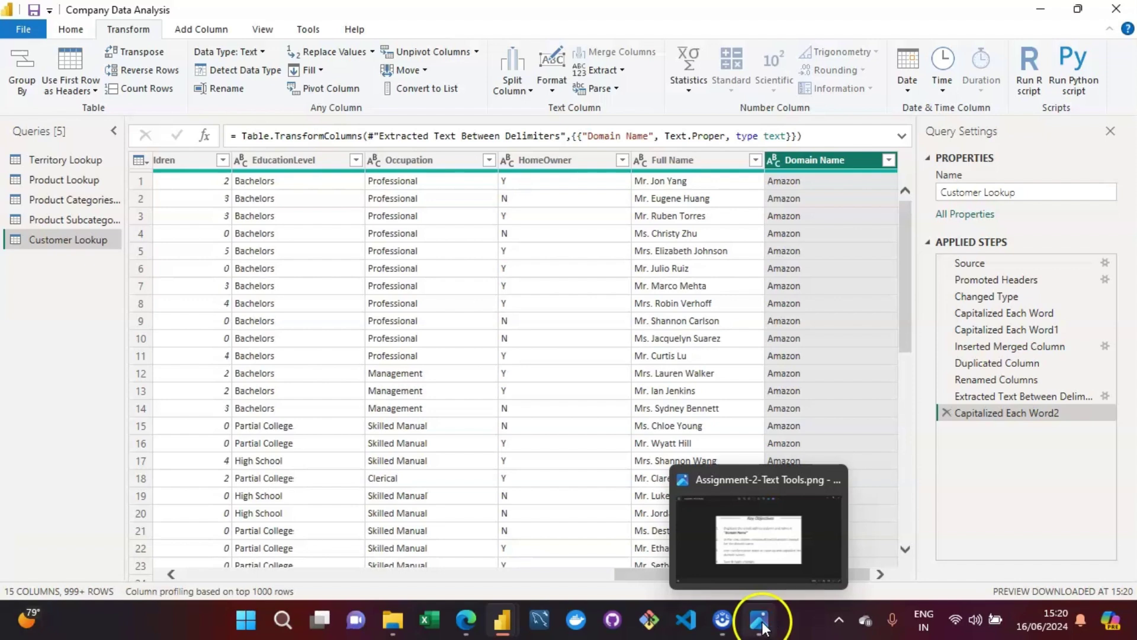
{"action": "mouse_move", "coordinate": [776, 508]}
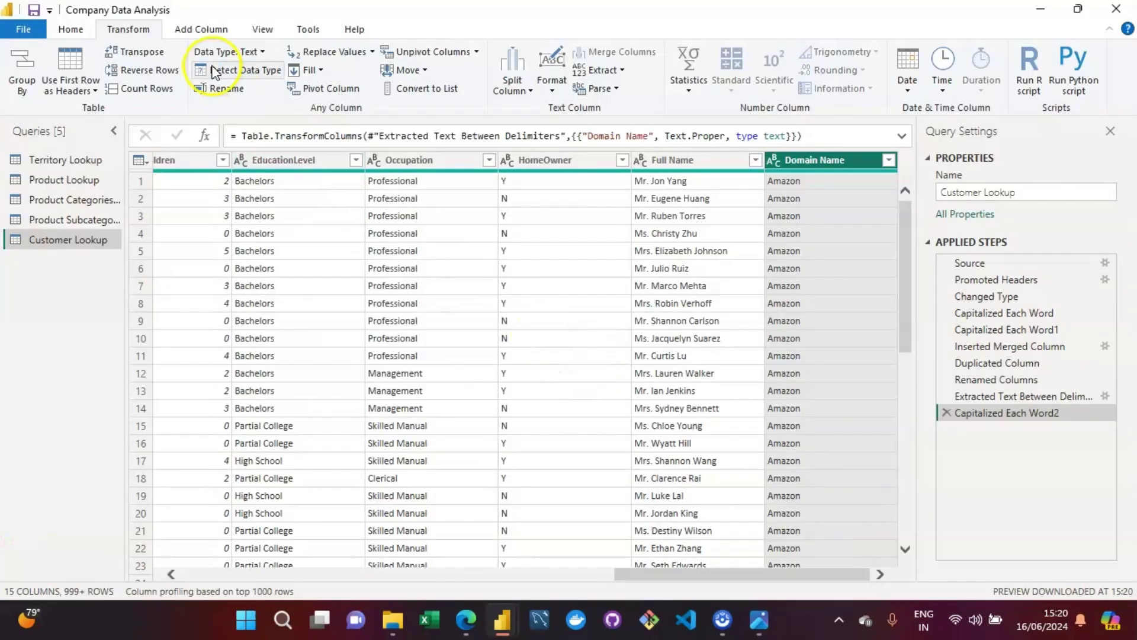
Save the Company Data Analysis file, apply the pending query changes and dismiss the load report.
{"action": "left_click", "coordinate": [71, 29]}
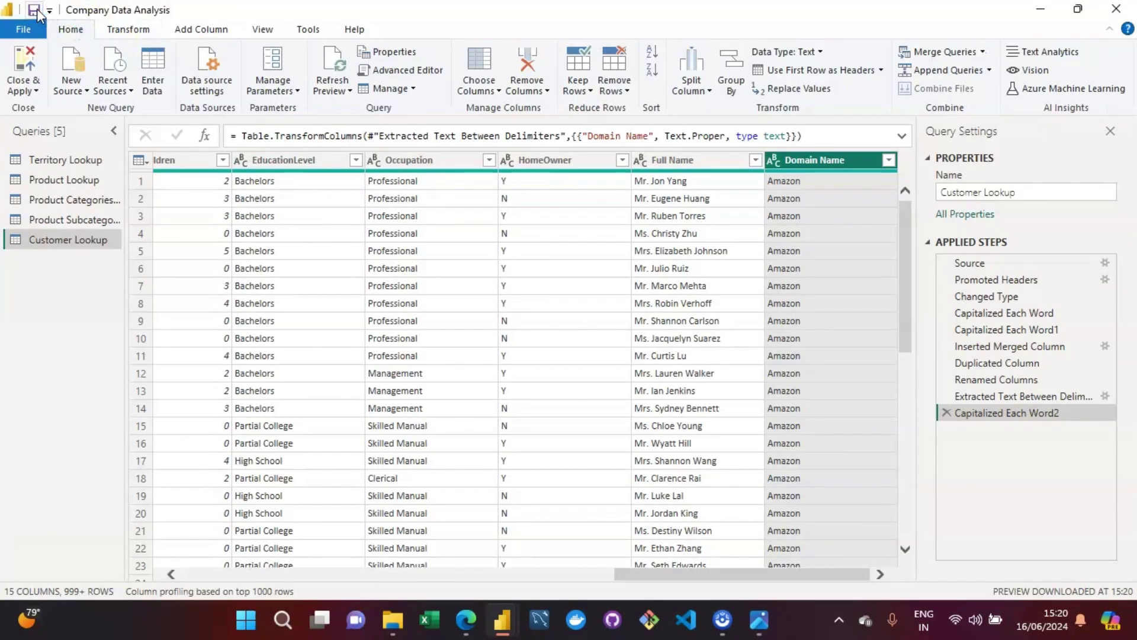
{"action": "left_click", "coordinate": [35, 10]}
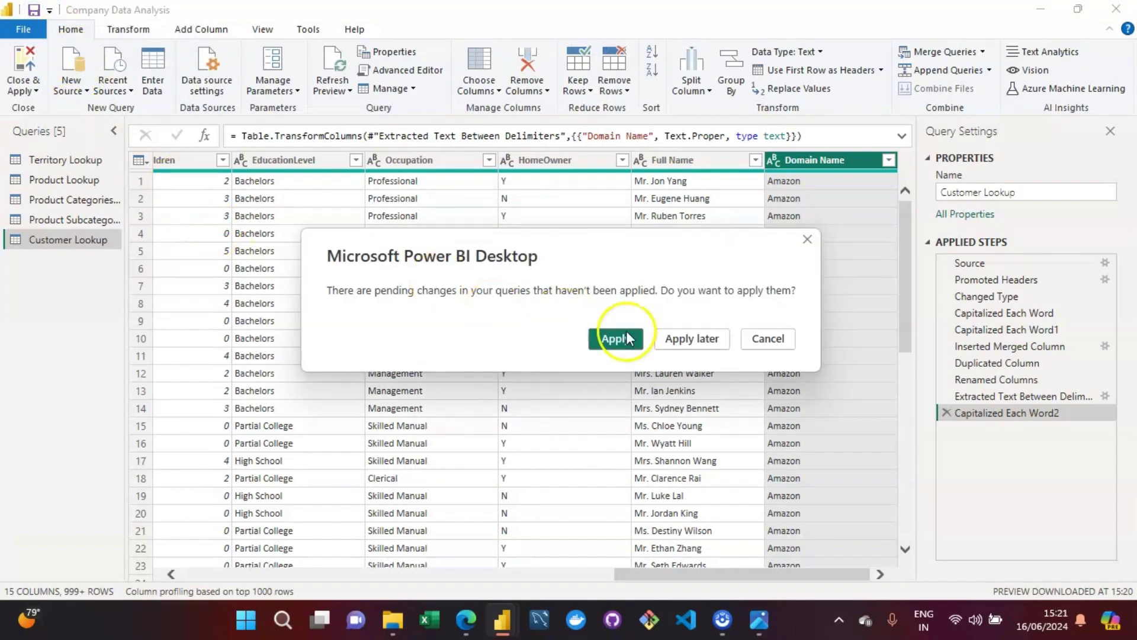
{"action": "left_click", "coordinate": [625, 338]}
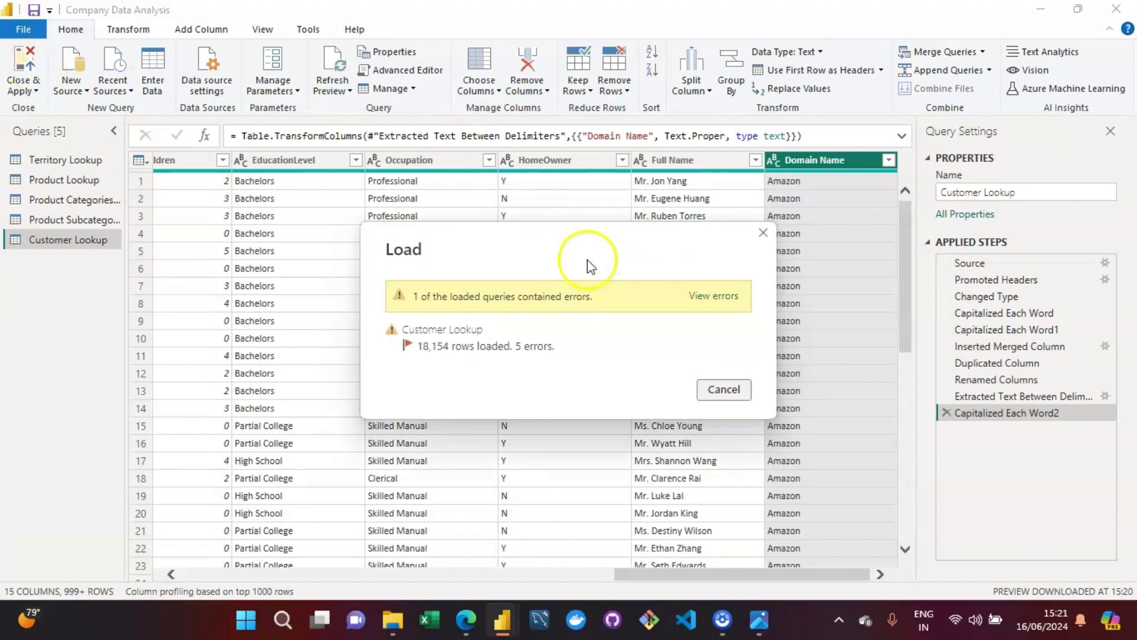
{"action": "left_click", "coordinate": [726, 390]}
{"action": "left_click", "coordinate": [721, 390]}
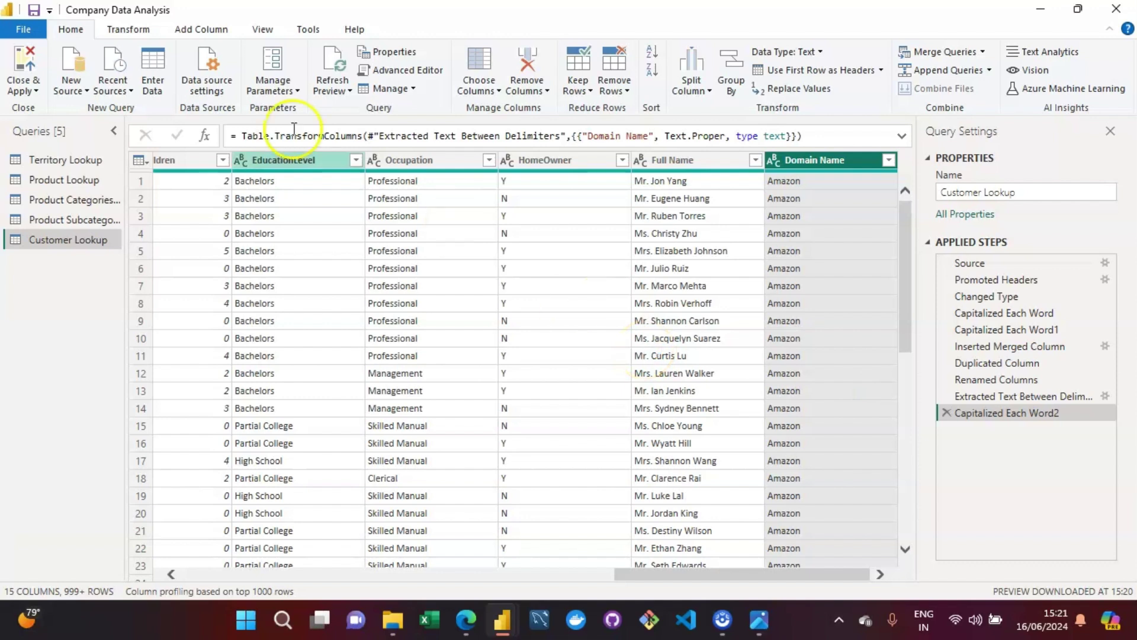
{"action": "left_click", "coordinate": [130, 36]}
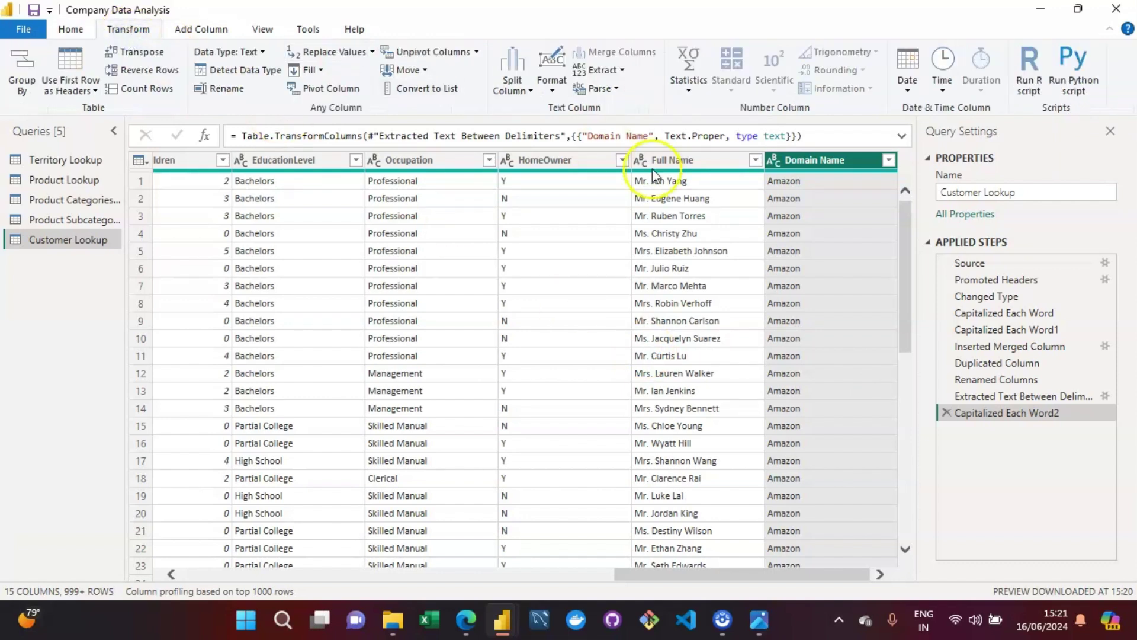